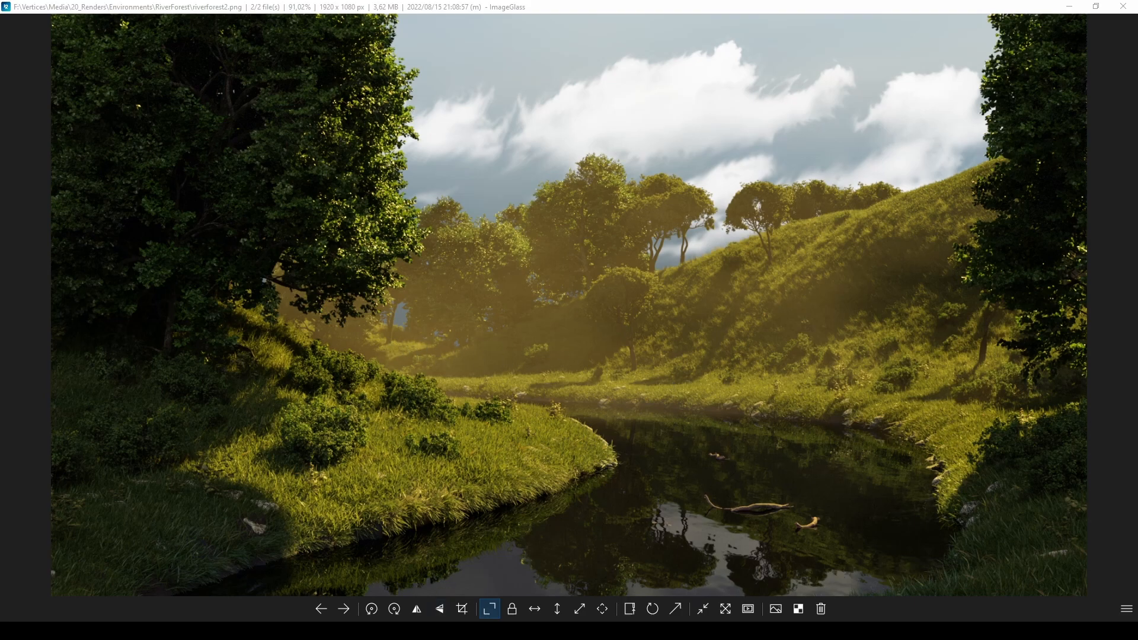
# Step: Switch to Houdini and widen the parameter and network area by narrowing the 3D viewport
pyautogui.click(473, 631)
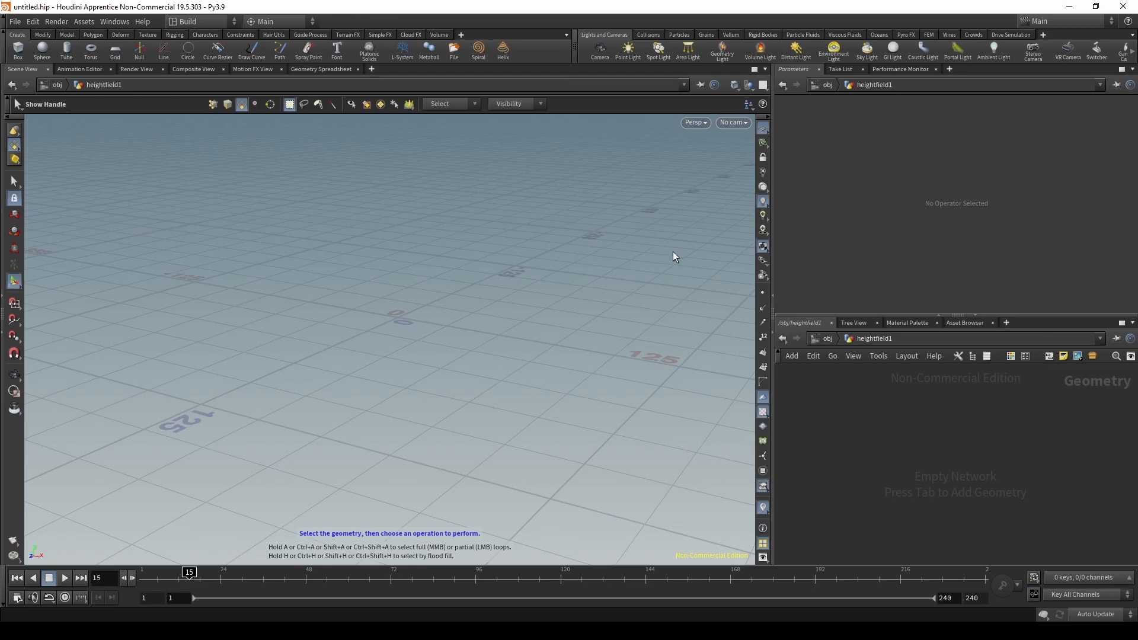
pyautogui.click(14, 232)
pyautogui.click(8, 198)
pyautogui.moveTo(774, 261); pyautogui.dragTo(655, 264)
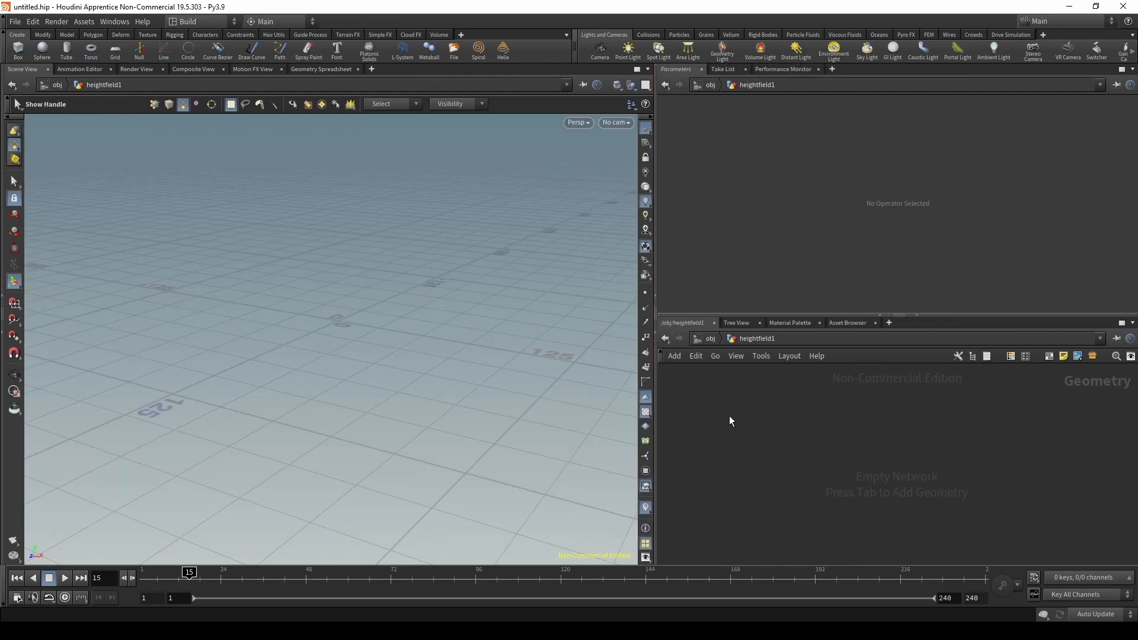
# Step: Add a HeightField node to the empty geometry network and show it in the viewport
pyautogui.press('Tab')
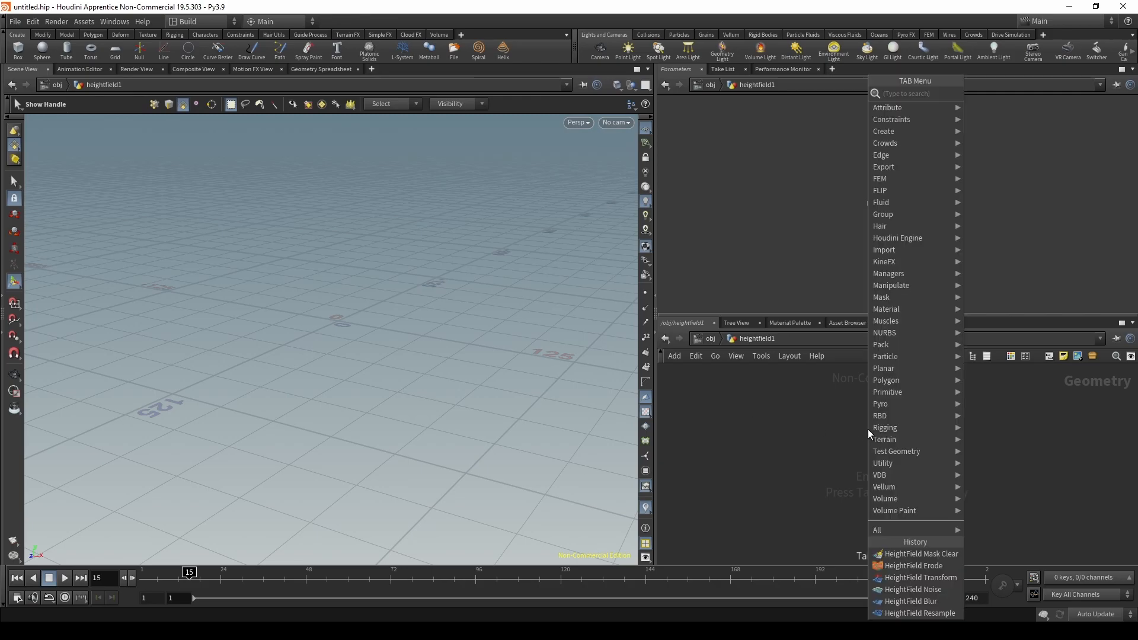
pyautogui.write('hei')
pyautogui.press('Return')
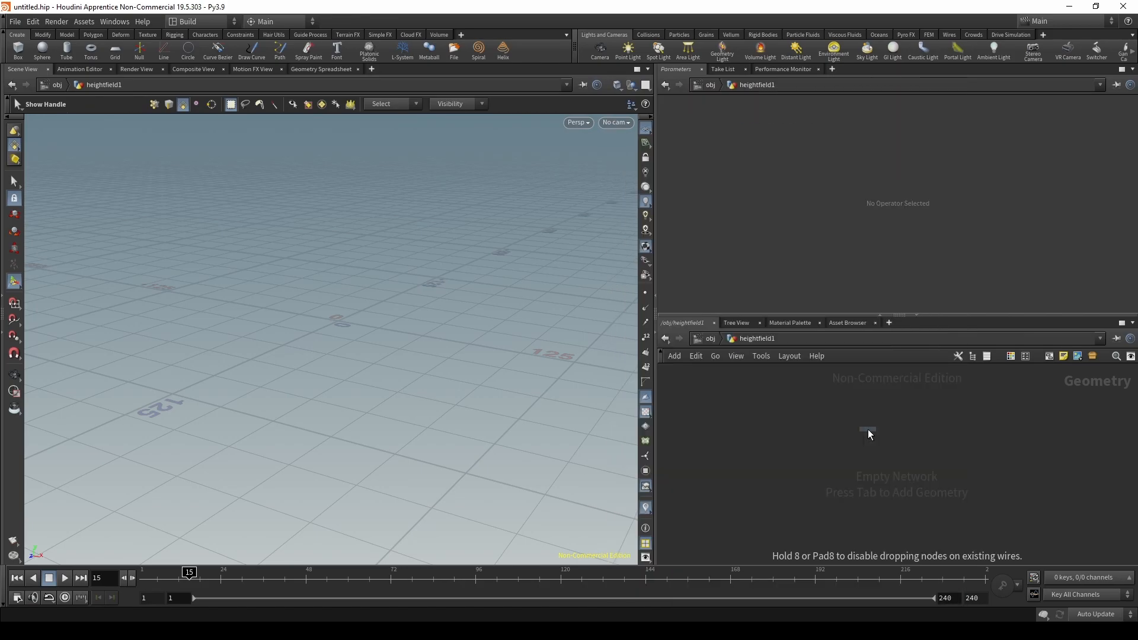
pyautogui.click(867, 426)
pyautogui.press('Escape')
pyautogui.moveTo(400, 320); pyautogui.dragTo(453, 231)
pyautogui.press('Return')
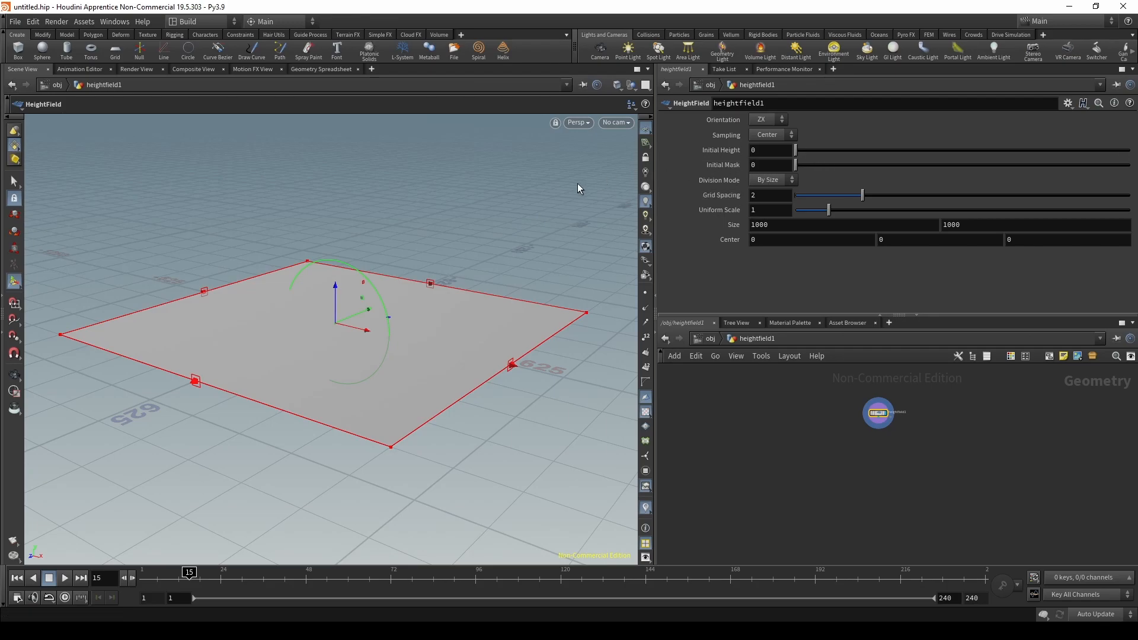
# Step: Set the heightfield's grid spacing to 1.21 and its uniform scale to 0.5
pyautogui.moveTo(867, 198); pyautogui.dragTo(692, 212)
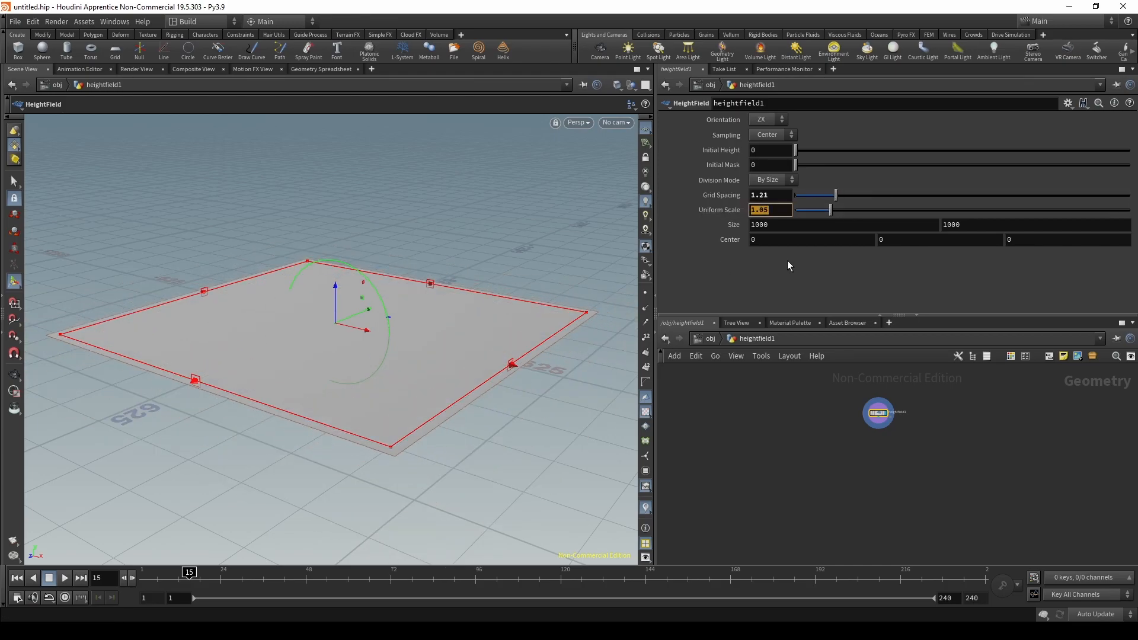
pyautogui.write('.5')
pyautogui.press('Return')
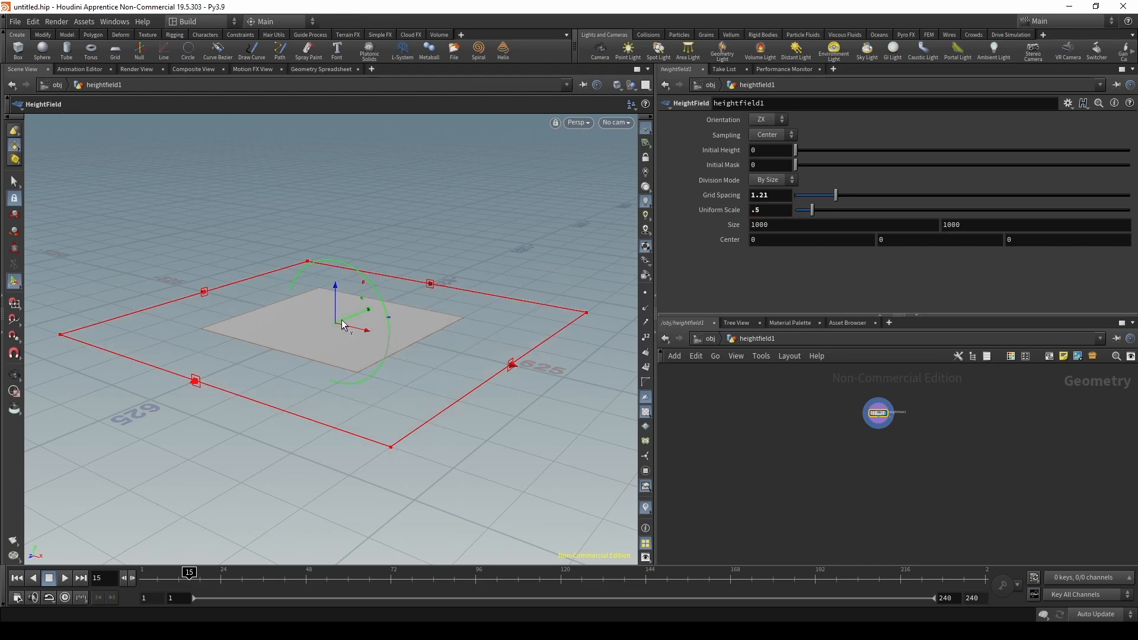
# Step: Examine the size of the scaled heightfield plane from several distances and angles
pyautogui.scroll(6, 341, 320)
pyautogui.keyDown('alt'); pyautogui.moveTo(371, 314); pyautogui.dragTo(350, 338); pyautogui.keyUp('alt')
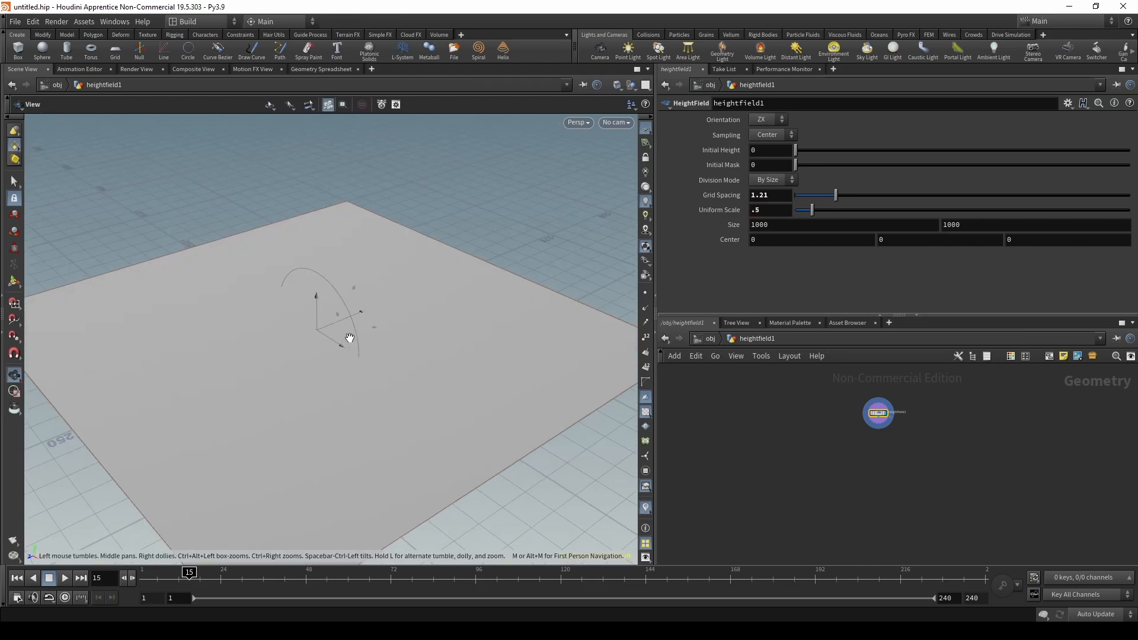
pyautogui.scroll(-8, 394, 326)
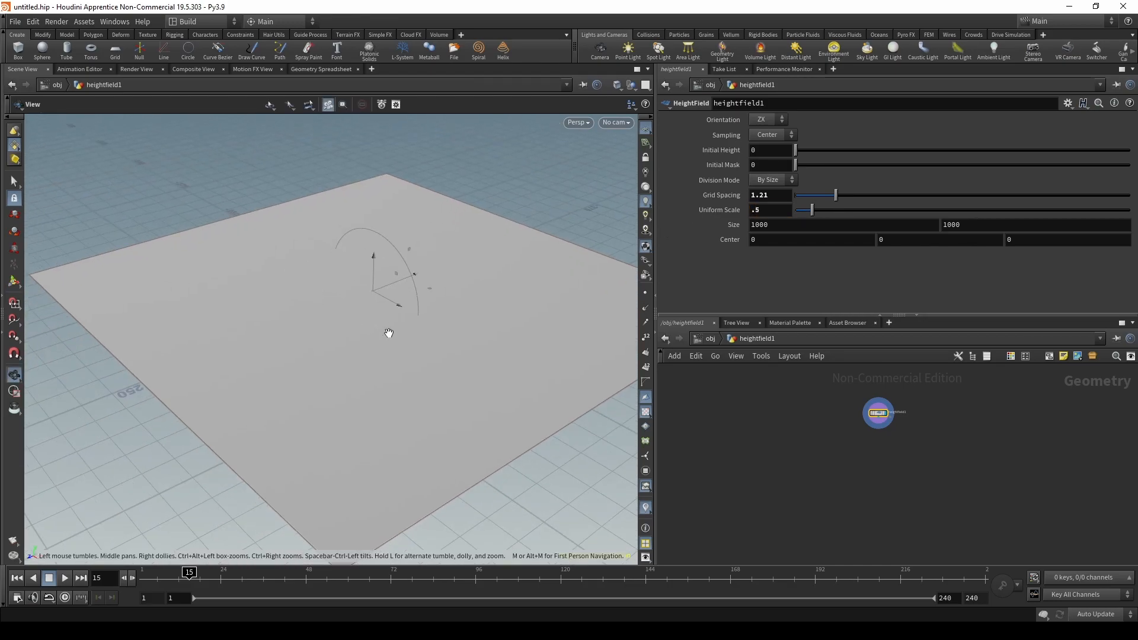
pyautogui.press('Return')
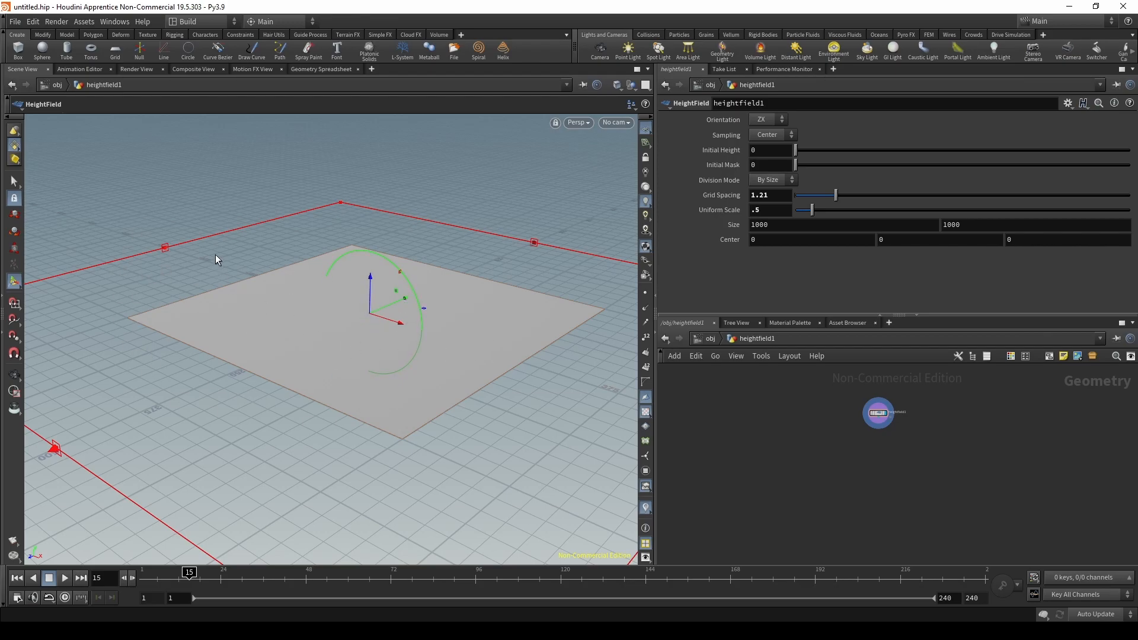
pyautogui.press('Escape')
pyautogui.moveTo(215, 256); pyautogui.dragTo(254, 306)
pyautogui.press('Return')
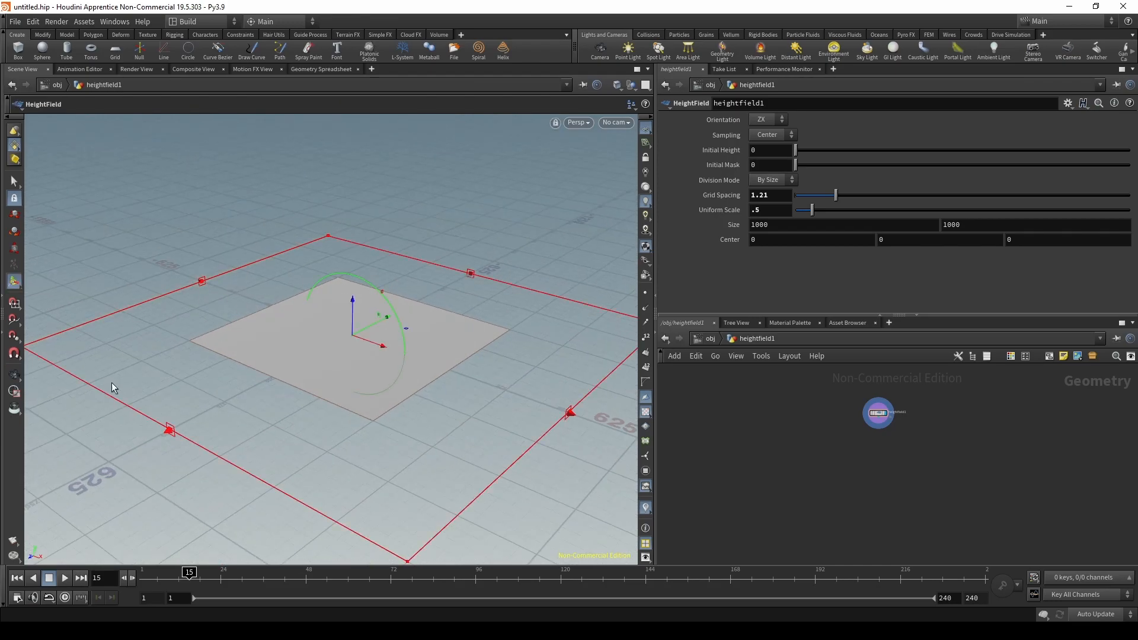
pyautogui.scroll(-3, 272, 304)
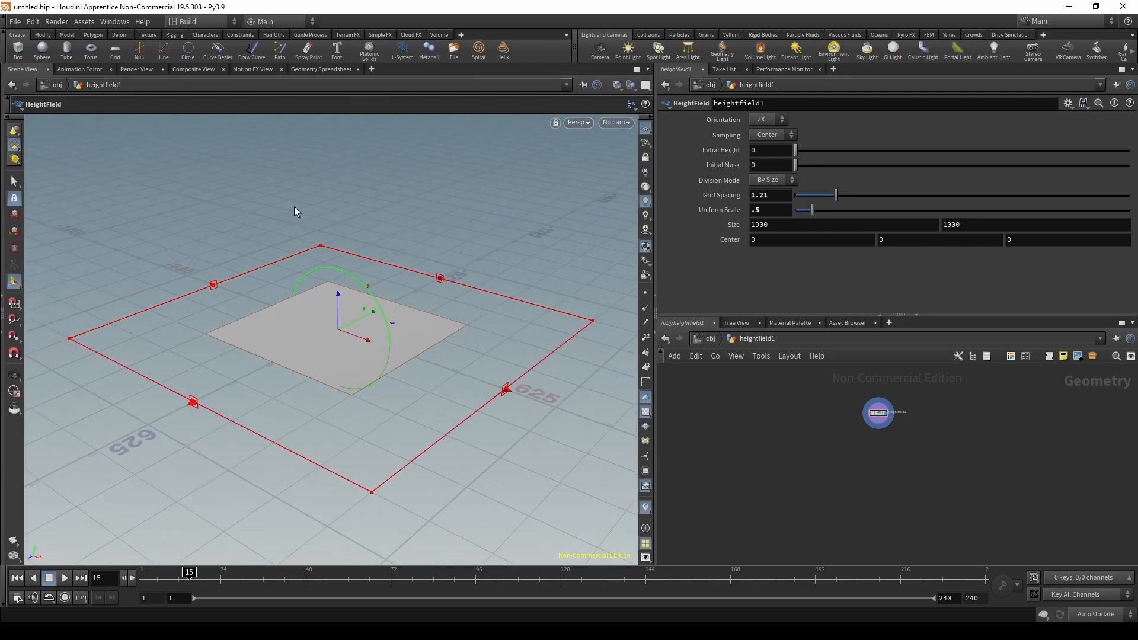
pyautogui.scroll(2, 331, 356)
pyautogui.scroll(2, 331, 357)
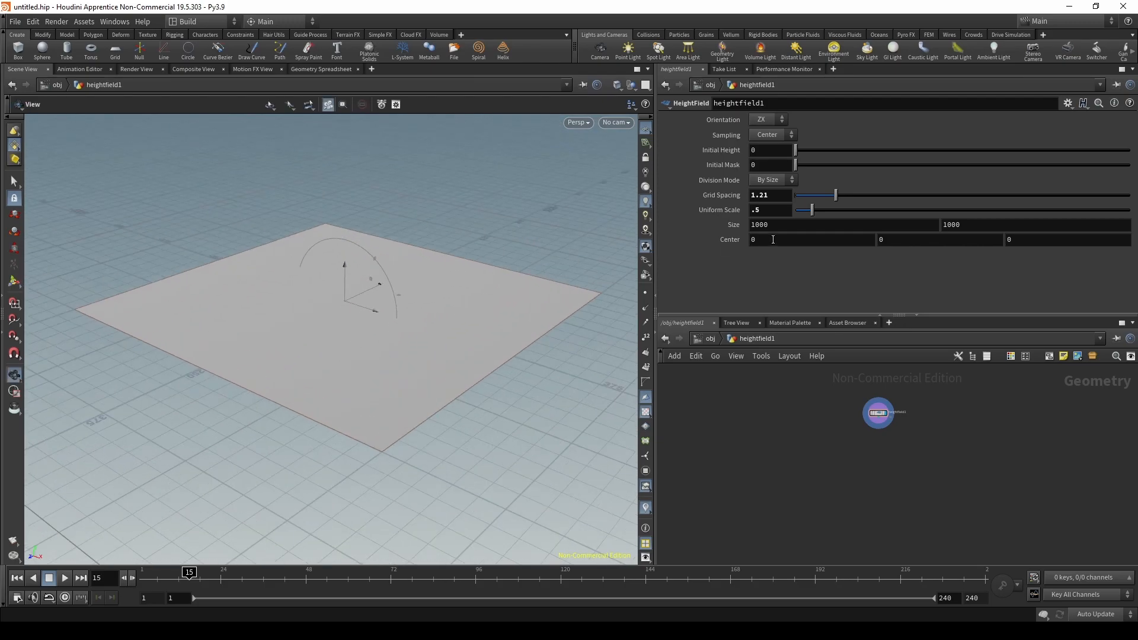
# Step: Set the heightfield's uniform scale to 0.3
pyautogui.click(771, 210)
pyautogui.press('BackSpace')
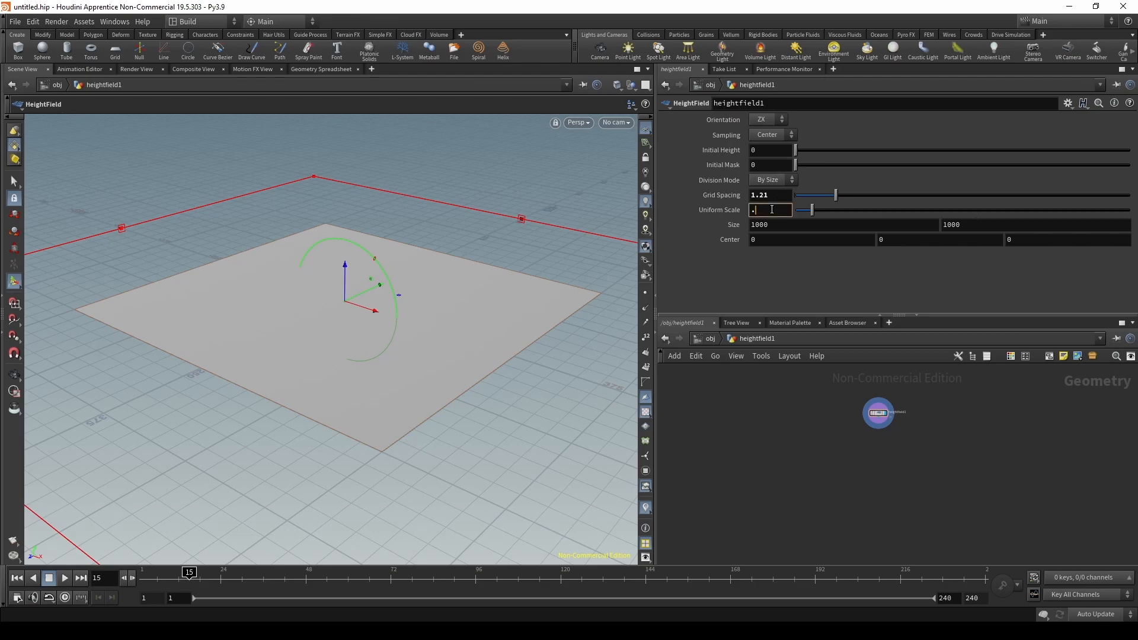
pyautogui.write('3')
pyautogui.press('Return')
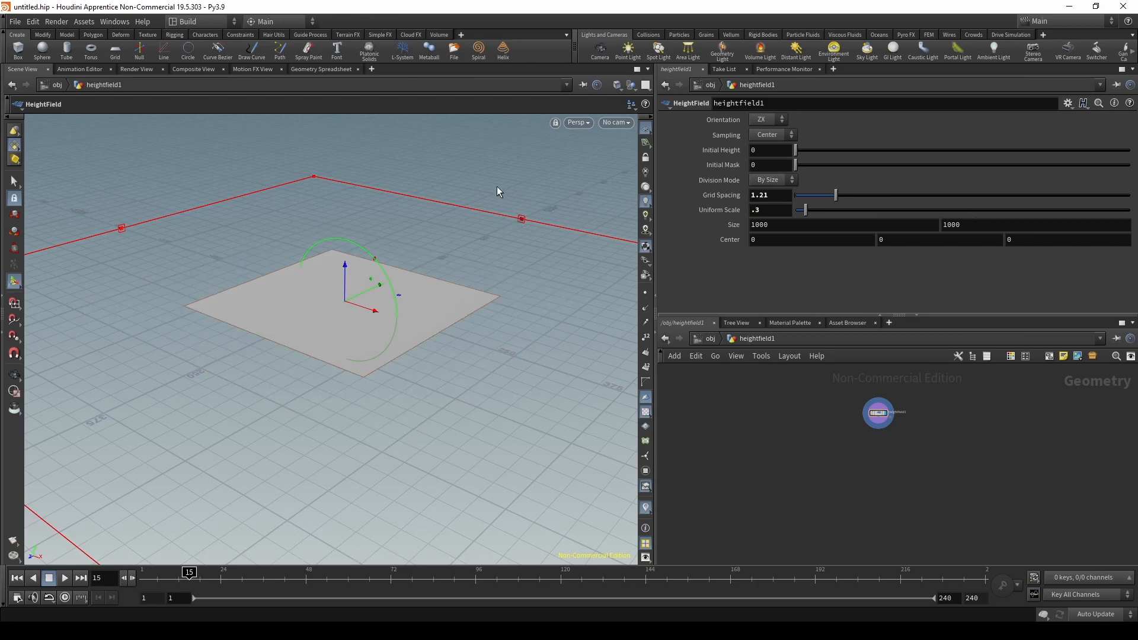
# Step: Rename the HeightField node as base_heightfield
pyautogui.scroll(3, 919, 420)
pyautogui.moveTo(847, 423); pyautogui.dragTo(934, 491, button='middle')
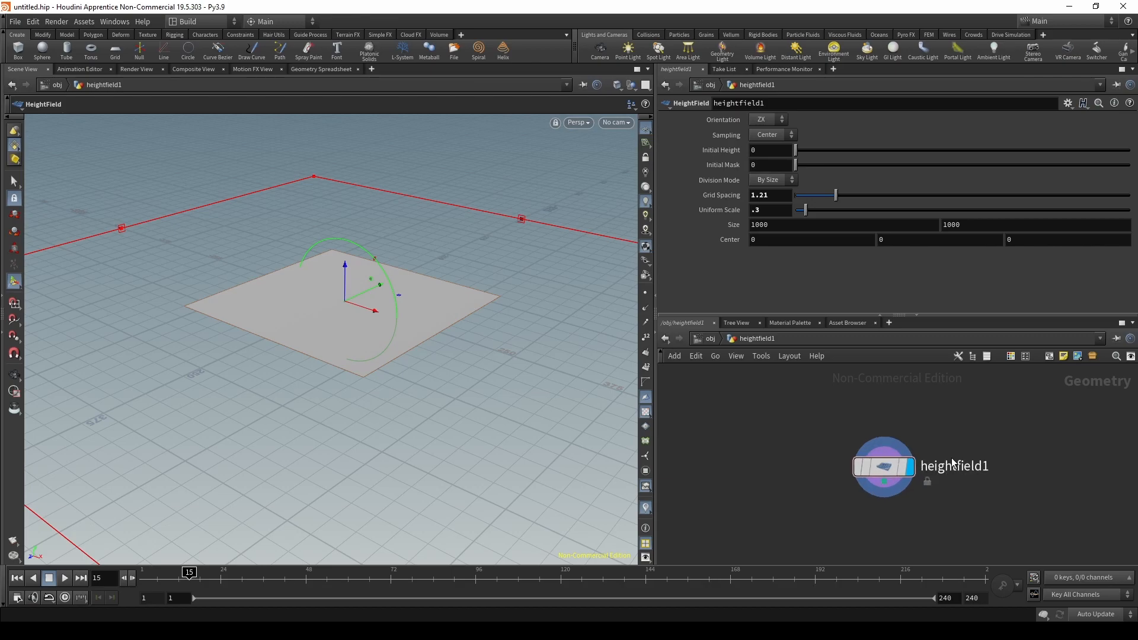
pyautogui.doubleClick(951, 463)
pyautogui.write('base_heightfield')
pyautogui.press('Return')
pyautogui.moveTo(963, 495); pyautogui.dragTo(902, 463, button='middle')
# Step: Add a HeightField Noise node directly below base_heightfield, connected to its output, and display its result
pyautogui.keyDown('alt'); pyautogui.moveTo(240, 288); pyautogui.dragTo(297, 422); pyautogui.keyUp('alt')
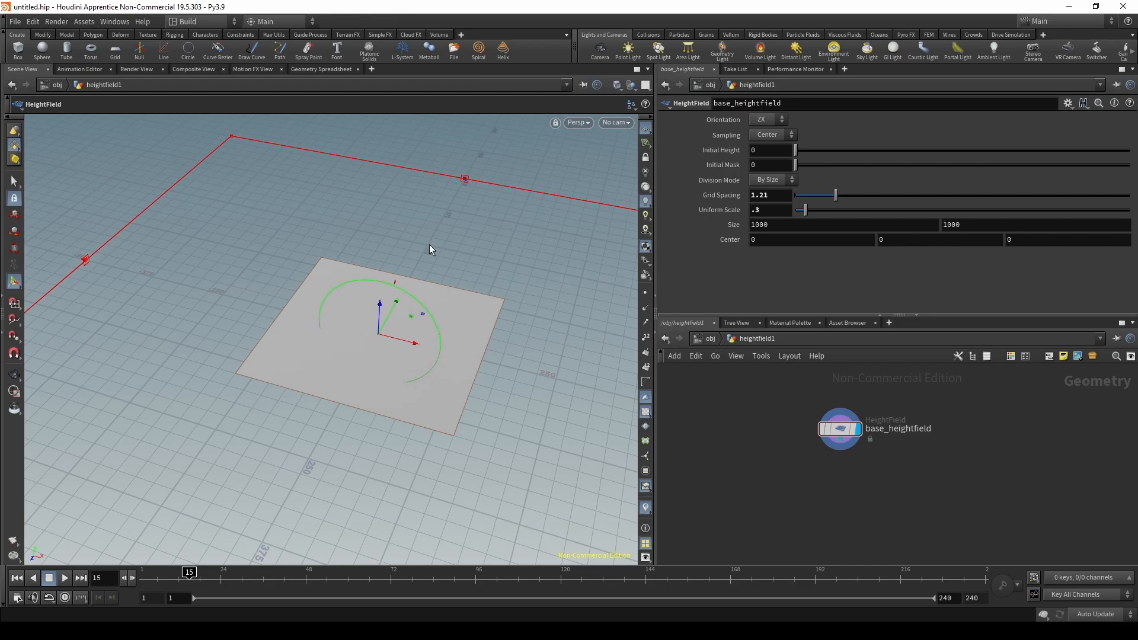
pyautogui.press('Escape')
pyautogui.moveTo(455, 464); pyautogui.dragTo(459, 320)
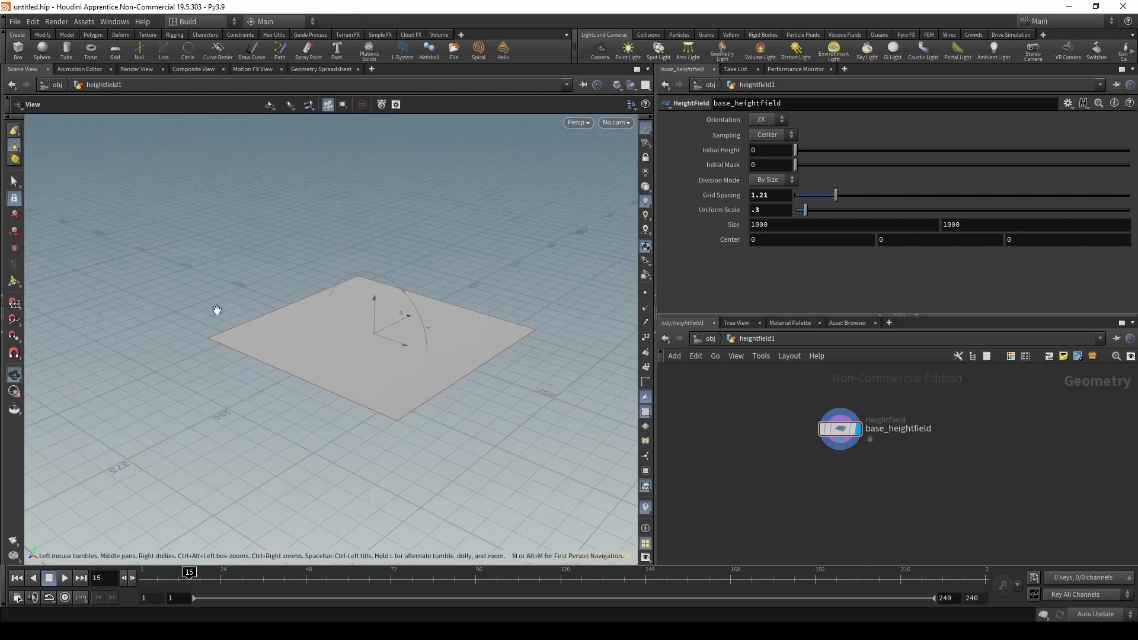
pyautogui.press('Return')
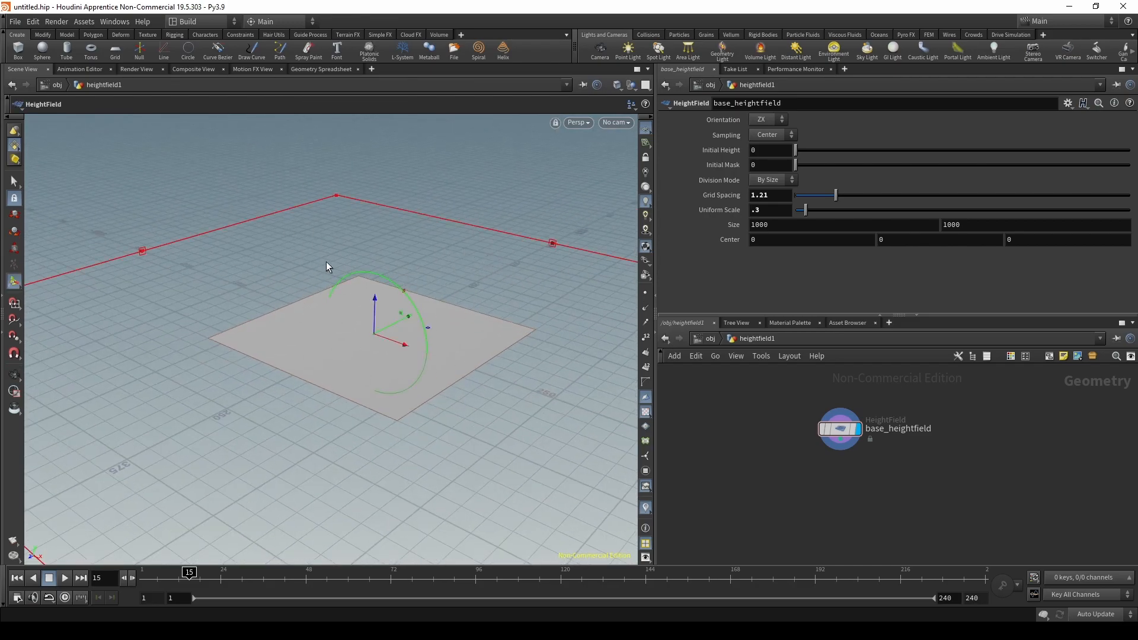
pyautogui.scroll(5, 327, 339)
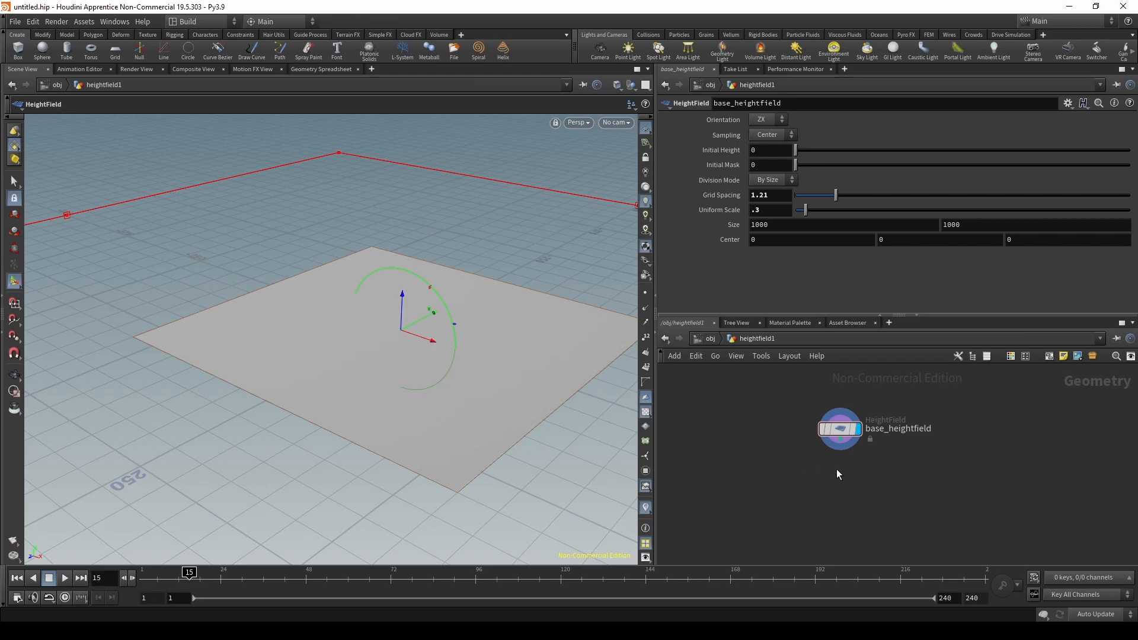
pyautogui.press('Tab')
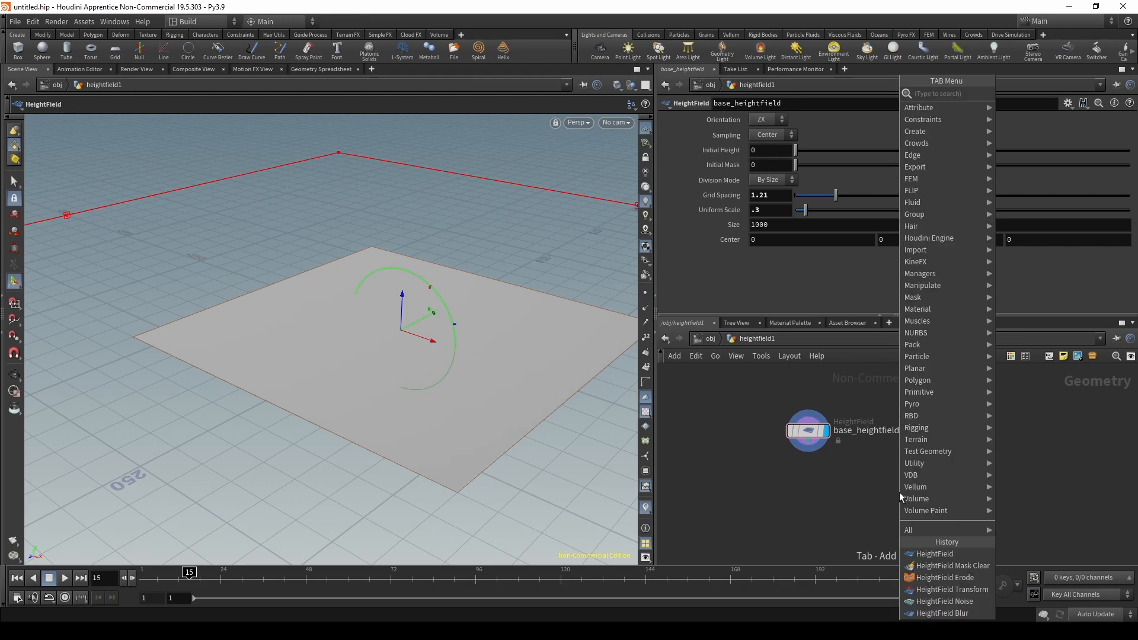
pyautogui.write('hei')
pyautogui.press('Return')
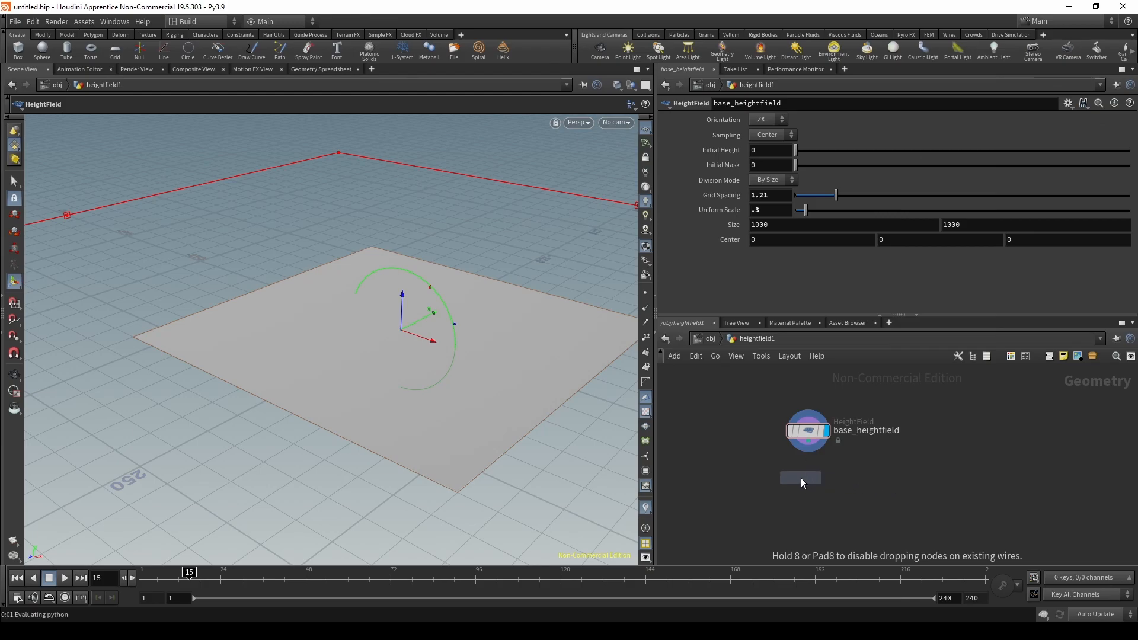
pyautogui.click(801, 478)
pyautogui.moveTo(788, 484); pyautogui.dragTo(809, 477)
pyautogui.click(831, 474)
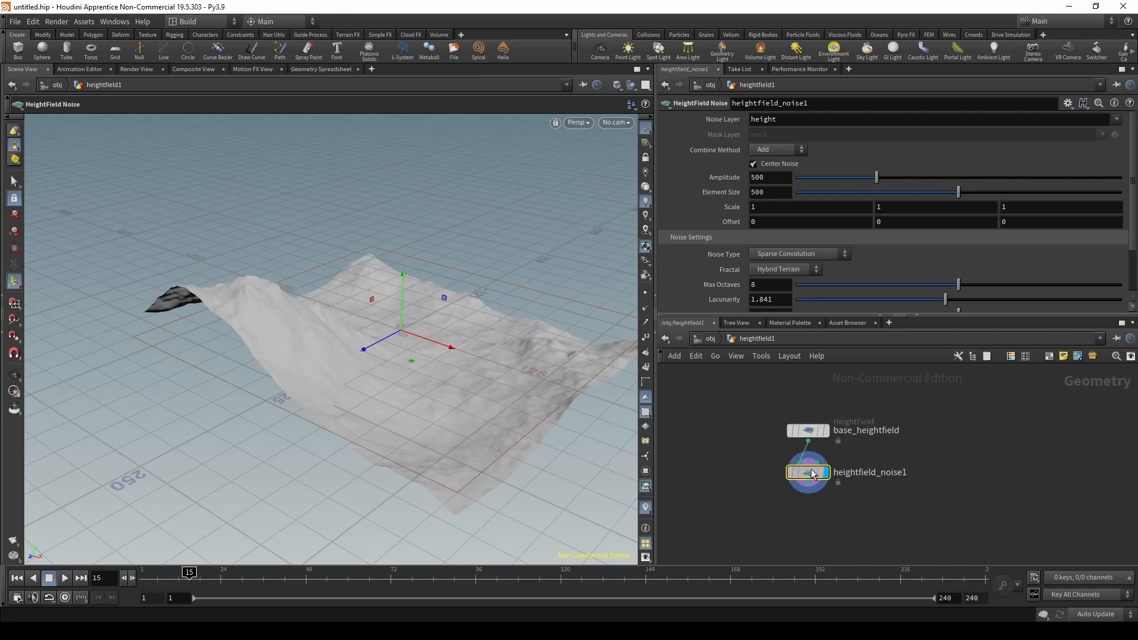
pyautogui.moveTo(802, 485); pyautogui.dragTo(801, 477)
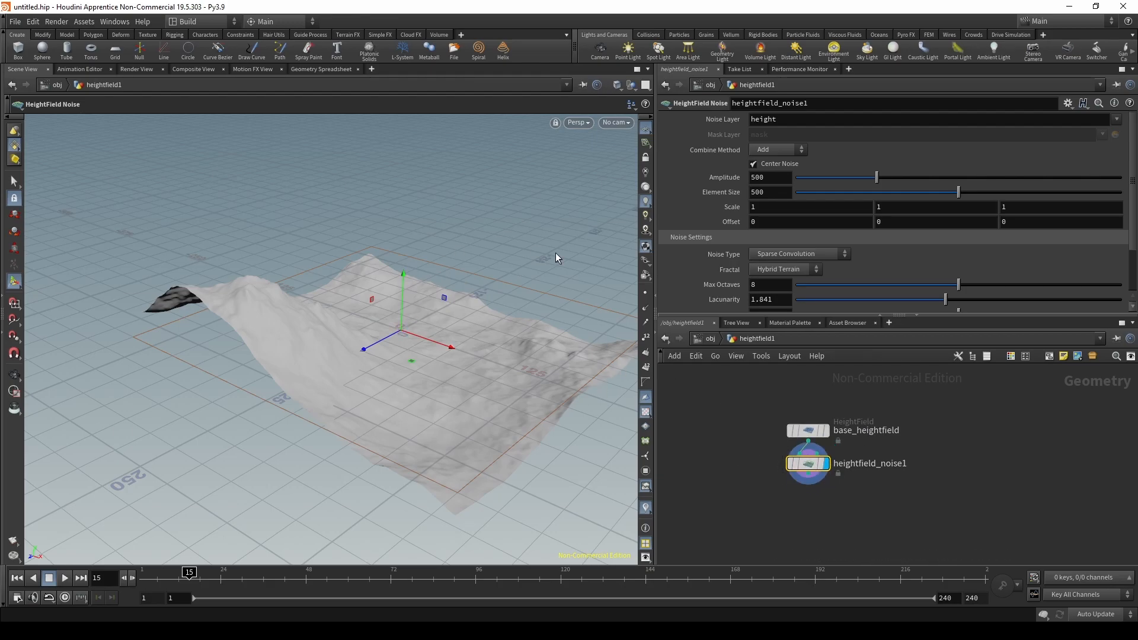
# Step: Set the noise type of the heightfield noise to Perlin
pyautogui.scroll(-1, 770, 254)
pyautogui.click(782, 239)
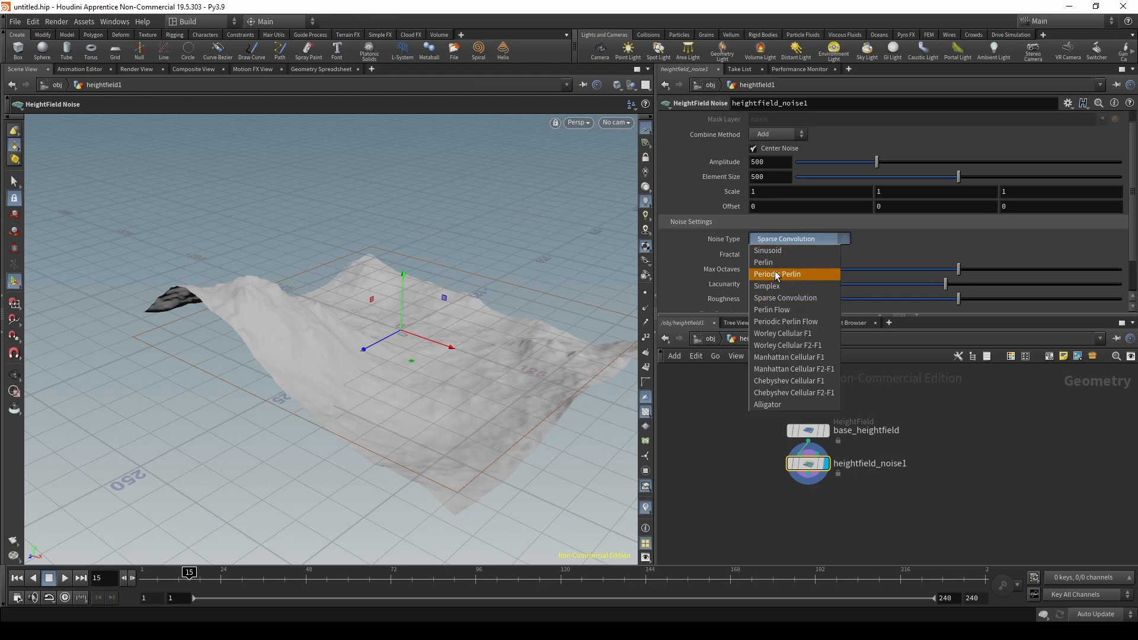
pyautogui.click(774, 262)
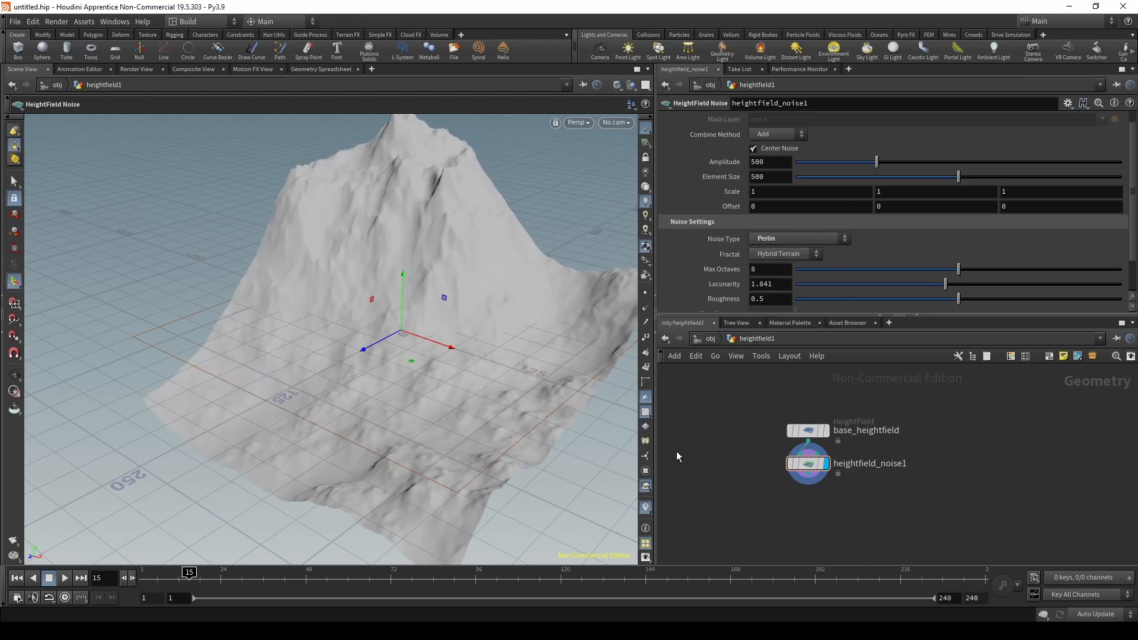
pyautogui.press('Escape')
pyautogui.moveTo(478, 330); pyautogui.dragTo(435, 287)
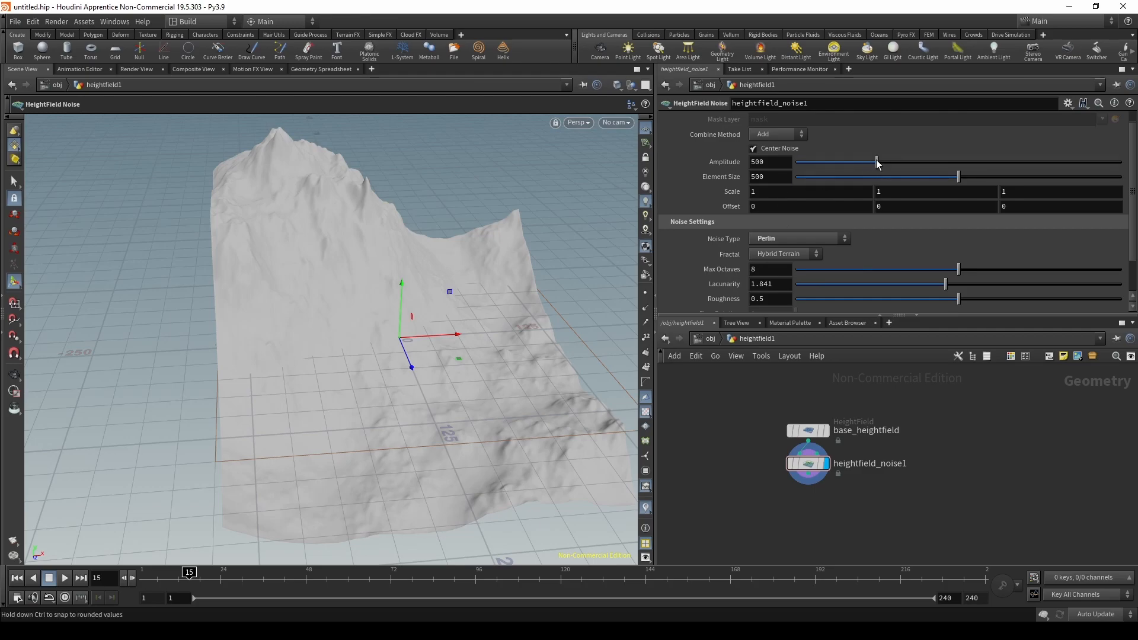
# Step: Lower the noise amplitude to 142 and the element size to 377
pyautogui.moveTo(877, 162); pyautogui.dragTo(842, 164)
pyautogui.moveTo(811, 172); pyautogui.dragTo(831, 165)
pyautogui.moveTo(939, 180); pyautogui.dragTo(919, 191)
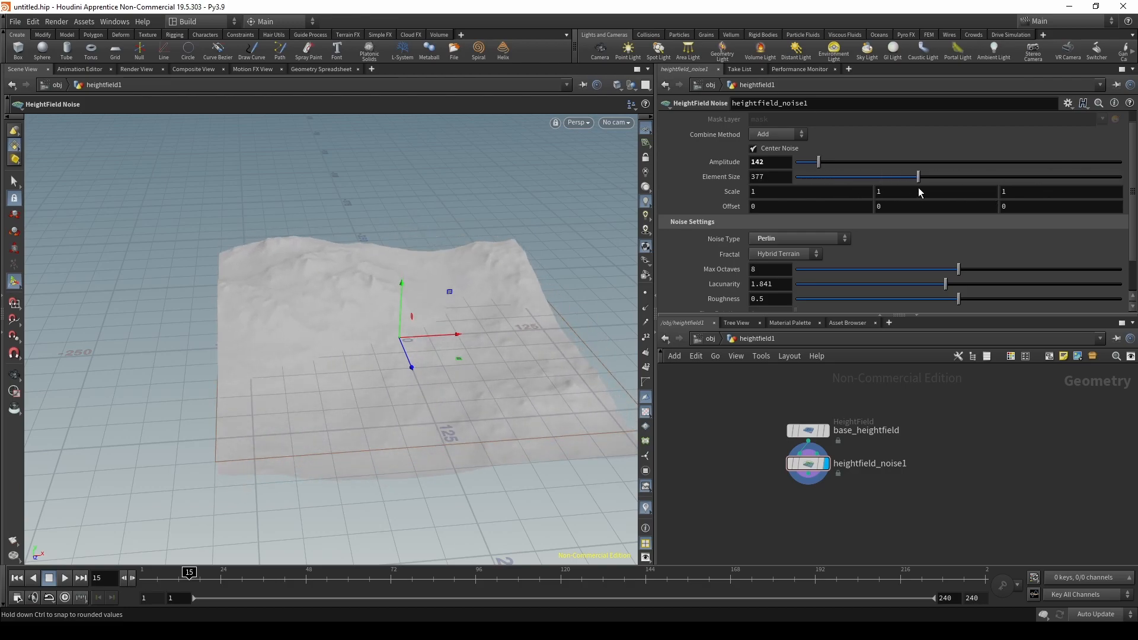
pyautogui.press('Escape')
pyautogui.moveTo(315, 226); pyautogui.dragTo(452, 249)
pyautogui.press('Return')
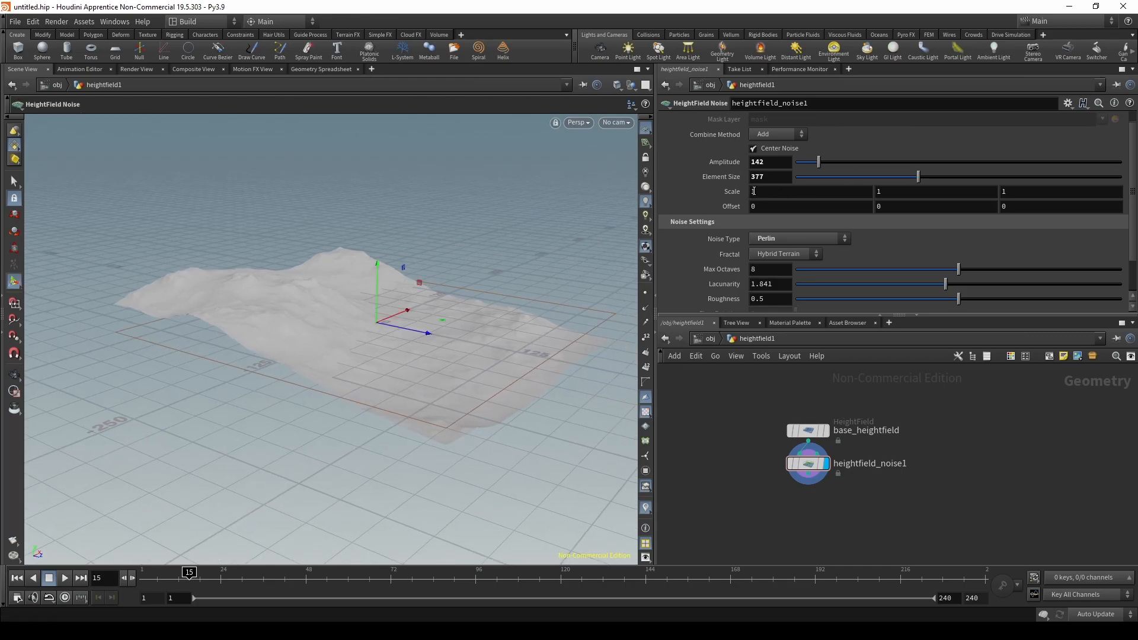
# Step: Set the noise offset to 1000 on all three axes and check the resulting terrain shape
pyautogui.click(754, 206)
pyautogui.write('2.1000')
pyautogui.press('Return')
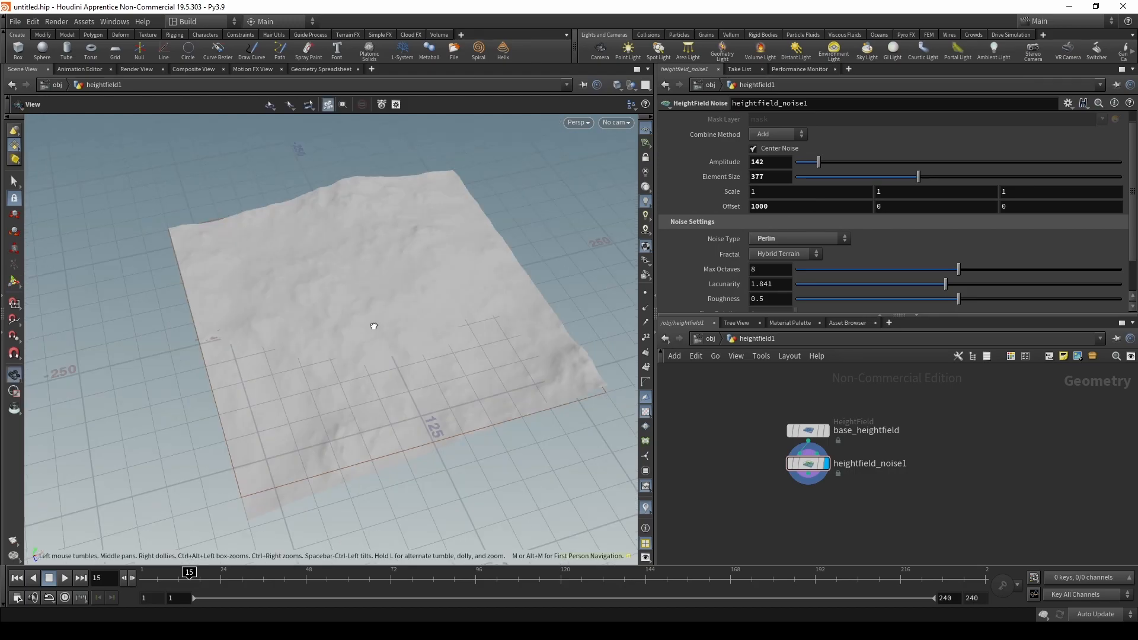
pyautogui.click(911, 208)
pyautogui.write('1000')
pyautogui.press('Return')
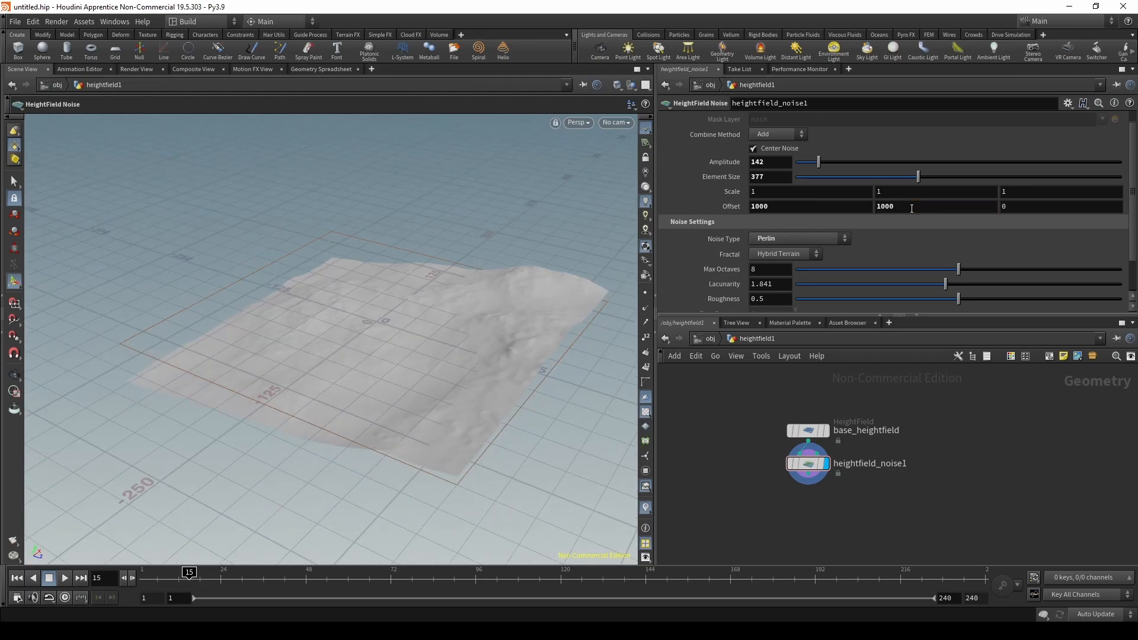
pyautogui.click(1015, 207)
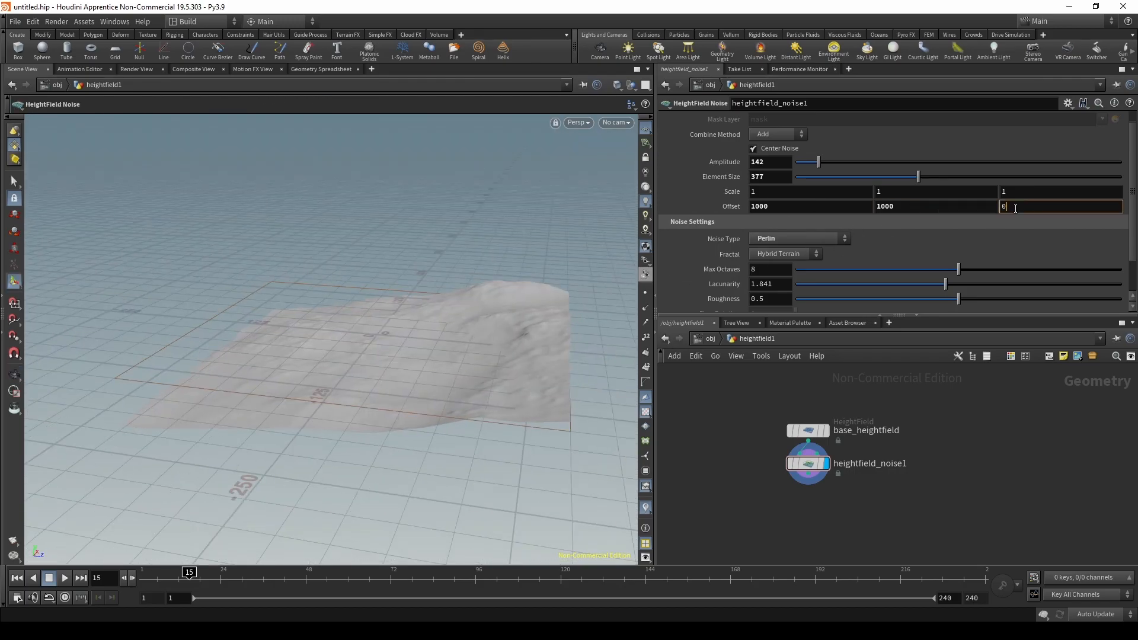
pyautogui.write('1000')
pyautogui.press('Return')
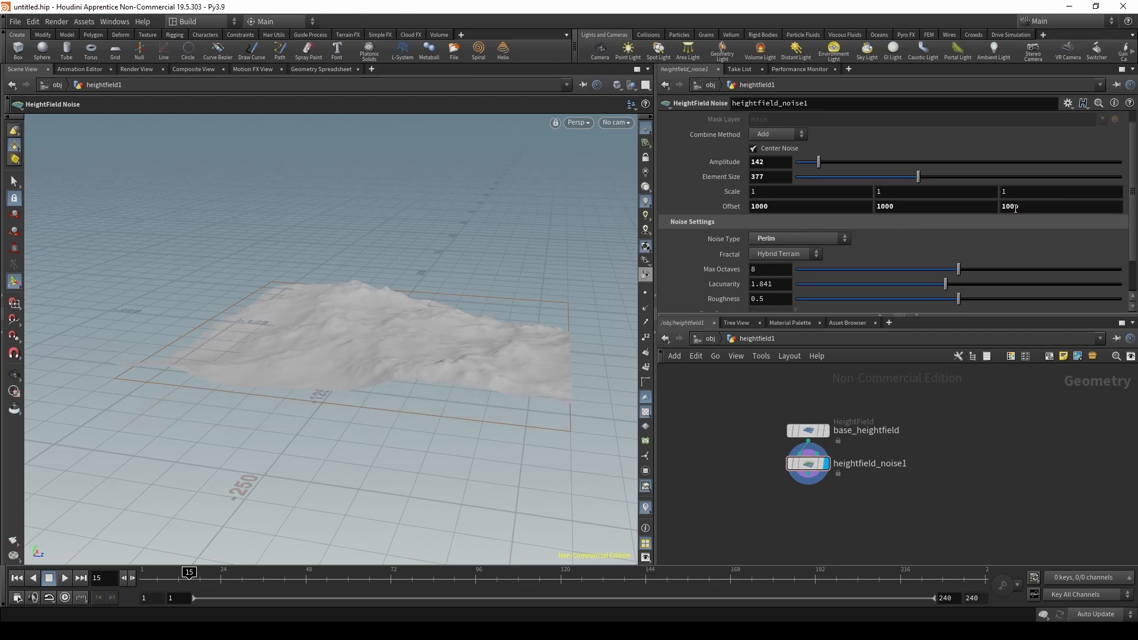
pyautogui.keyDown('alt'); pyautogui.moveTo(381, 325); pyautogui.dragTo(308, 255); pyautogui.keyUp('alt')
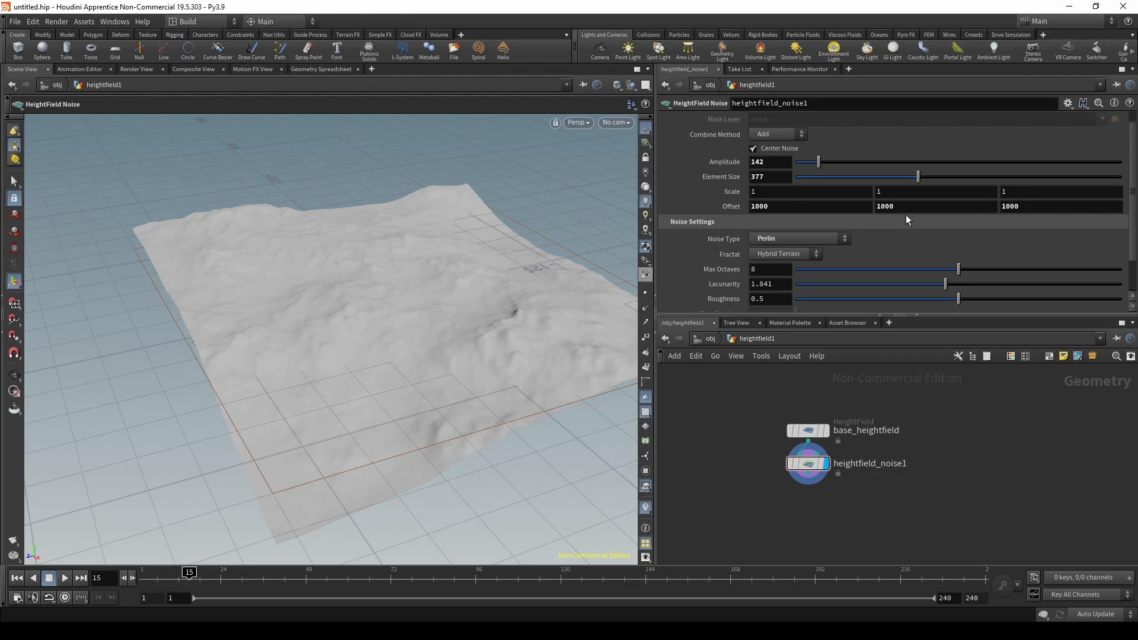
# Step: Reset the second (Y) noise offset value to 0
pyautogui.press('Tab')
pyautogui.write('0')
pyautogui.press('Return')
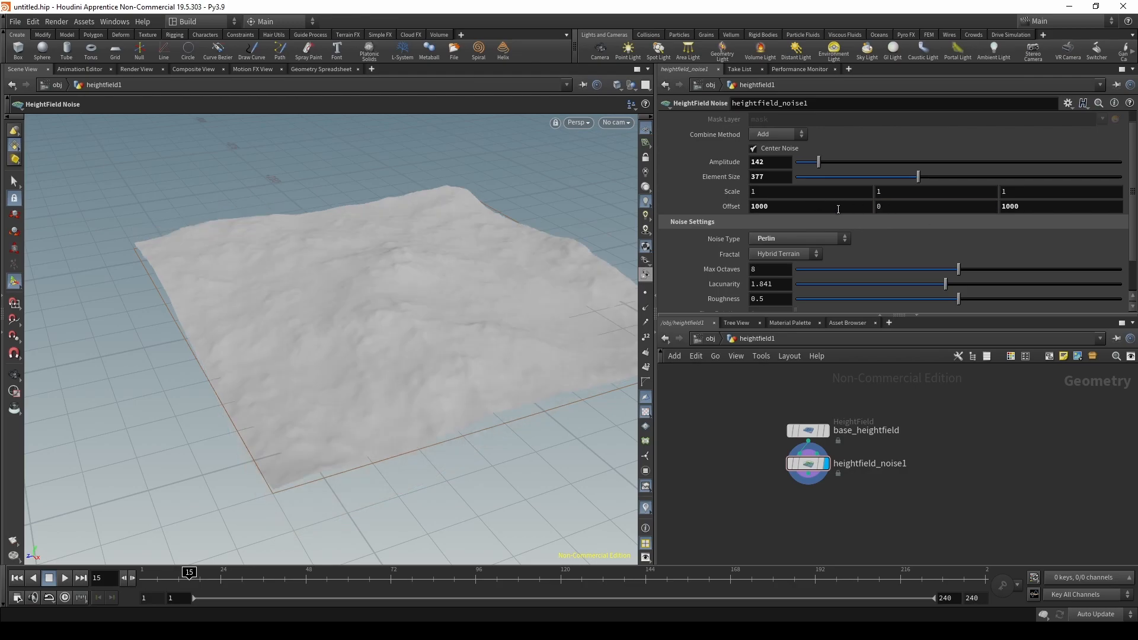
# Step: Set the first (X) noise offset to 10000 and check the reshaped terrain from several angles
pyautogui.keyDown('alt'); pyautogui.moveTo(411, 244); pyautogui.dragTo(295, 269); pyautogui.keyUp('alt')
pyautogui.scroll(-3, 295, 269)
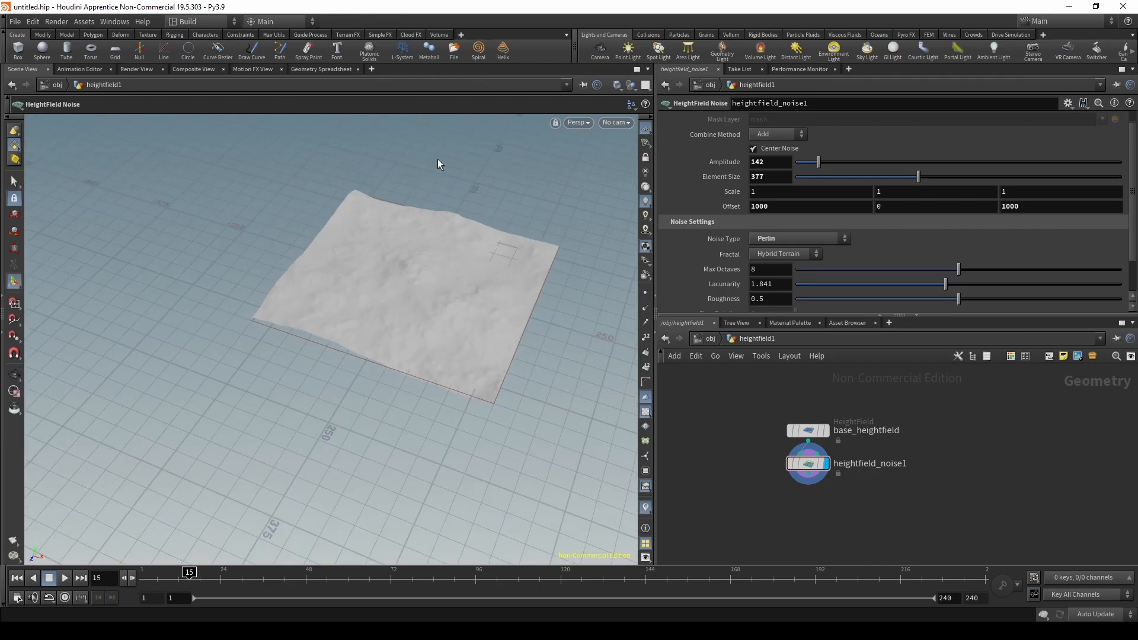
pyautogui.keyDown('alt'); pyautogui.moveTo(440, 276); pyautogui.dragTo(492, 320); pyautogui.keyUp('alt')
pyautogui.scroll(5, 457, 326)
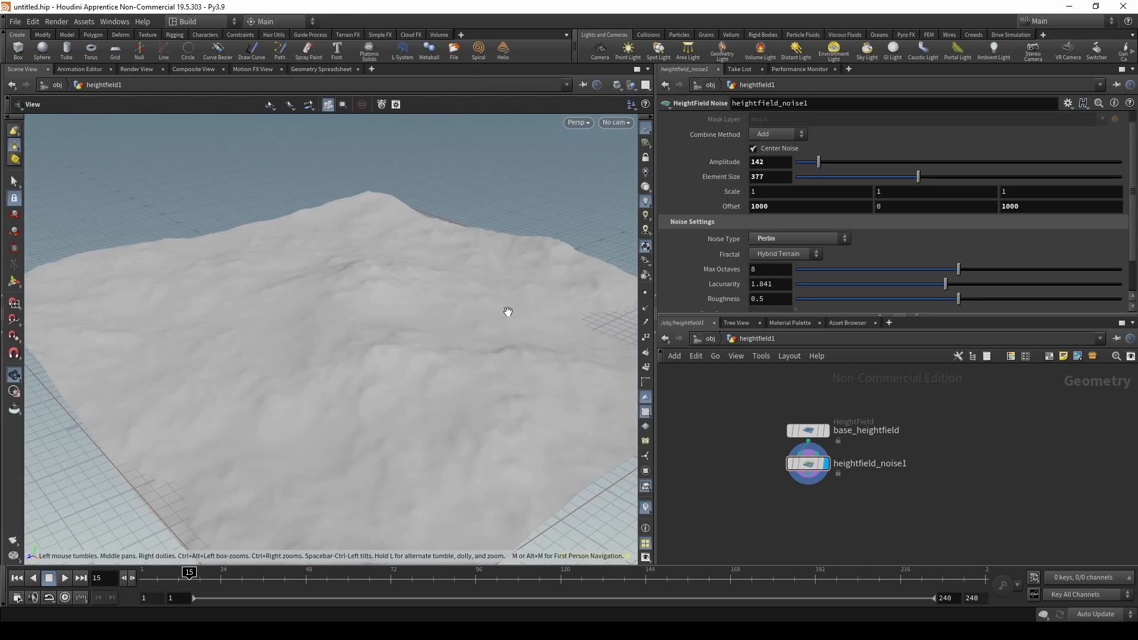
pyautogui.click(789, 206)
pyautogui.write('0')
pyautogui.press('Return')
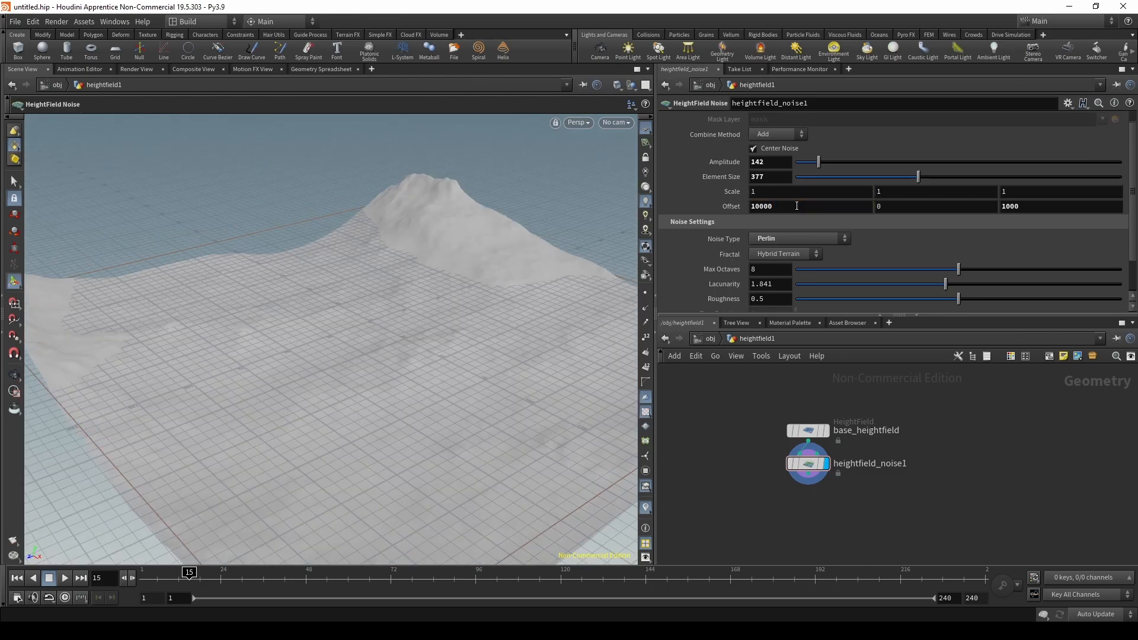
pyautogui.scroll(-4, 452, 315)
pyautogui.moveTo(417, 314)
pyautogui.keyDown('alt'); pyautogui.mouseDown()
pyautogui.moveTo(343, 292)
pyautogui.moveTo(421, 292)
pyautogui.moveTo(380, 306)
pyautogui.moveTo(363, 300)
pyautogui.moveTo(363, 284)
pyautogui.moveTo(419, 322)
pyautogui.moveTo(305, 315)
pyautogui.moveTo(340, 308)
pyautogui.moveTo(314, 316)
pyautogui.moveTo(409, 323)
pyautogui.mouseUp(); pyautogui.keyUp('alt')
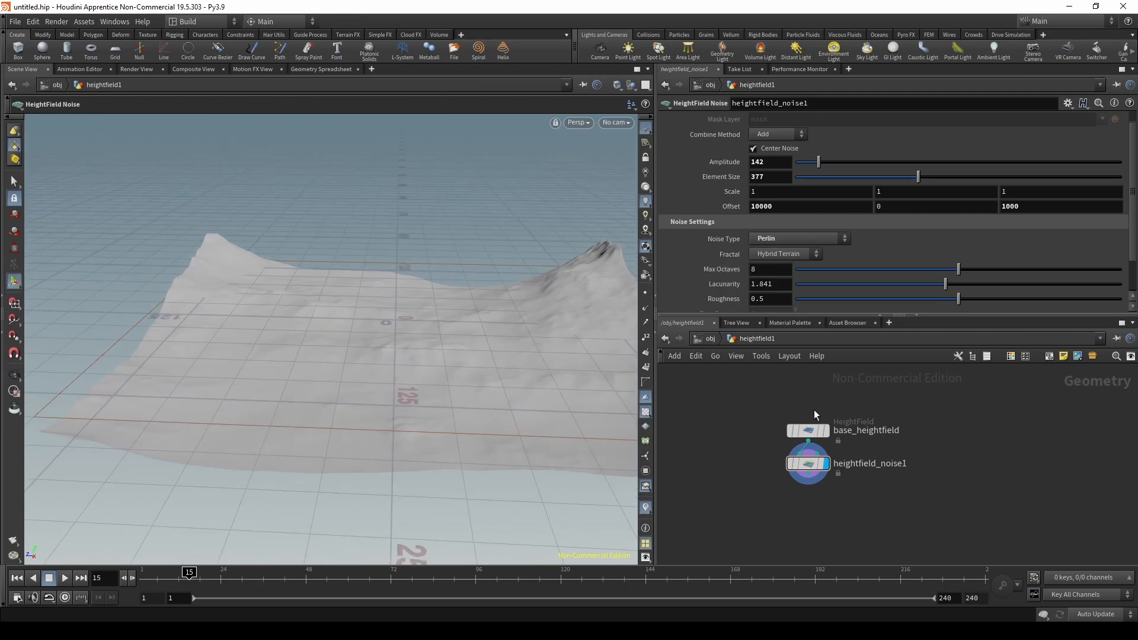
# Step: Set the uniform scale of the base heightfield to 0.55, checking the terrain's proportions
pyautogui.click(808, 430)
pyautogui.moveTo(805, 212); pyautogui.dragTo(809, 212)
pyautogui.keyDown('alt'); pyautogui.scroll(-5, 343, 254); pyautogui.keyUp('alt')
pyautogui.keyDown('alt'); pyautogui.moveTo(343, 254); pyautogui.dragTo(350, 267); pyautogui.keyUp('alt')
pyautogui.keyDown('alt'); pyautogui.scroll(-5, 506, 300); pyautogui.keyUp('alt')
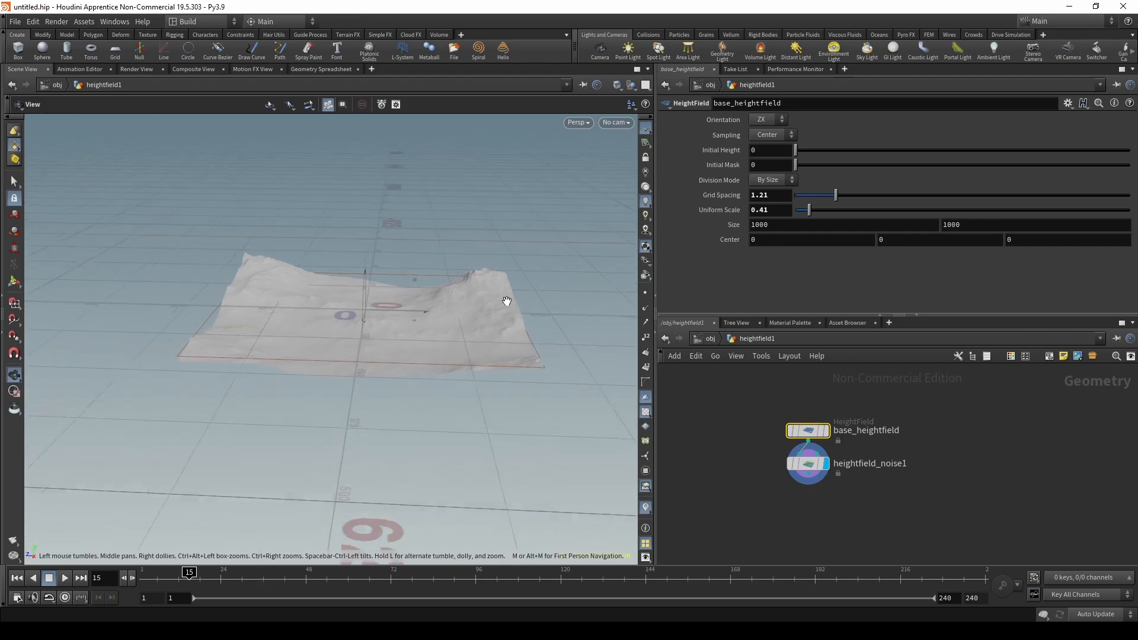
pyautogui.keyDown('alt'); pyautogui.scroll(7, 506, 300); pyautogui.keyUp('alt')
pyautogui.keyDown('alt'); pyautogui.scroll(-3, 416, 299); pyautogui.keyUp('alt')
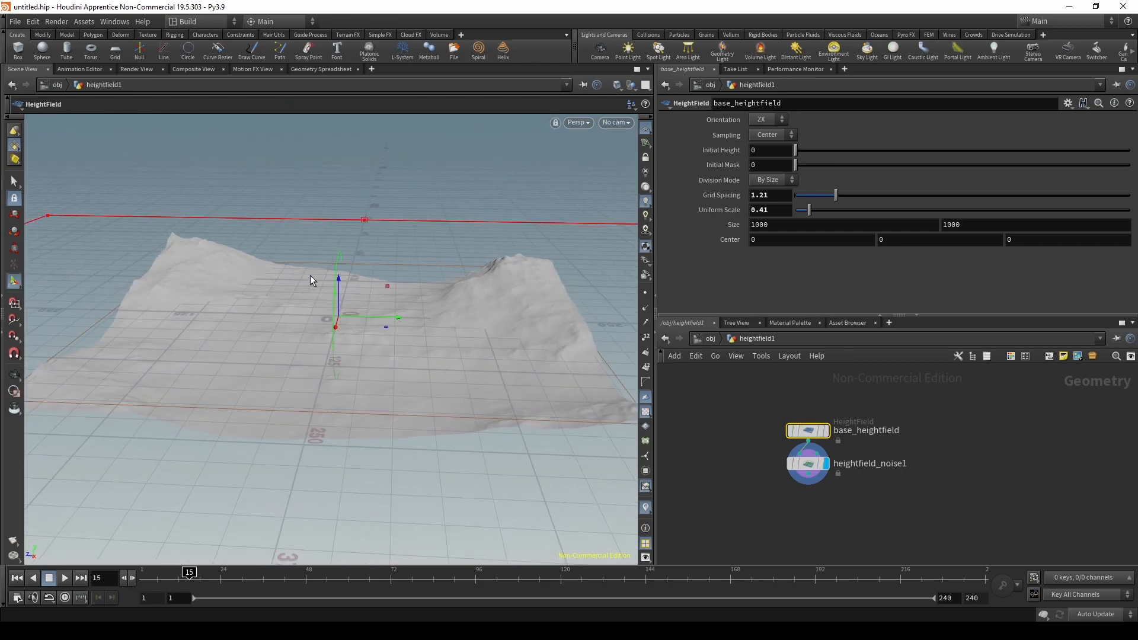
pyautogui.keyDown('alt'); pyautogui.scroll(-5, 323, 264); pyautogui.keyUp('alt')
pyautogui.keyDown('alt'); pyautogui.scroll(4, 219, 261); pyautogui.keyUp('alt')
pyautogui.keyDown('alt'); pyautogui.scroll(6, 267, 292); pyautogui.keyUp('alt')
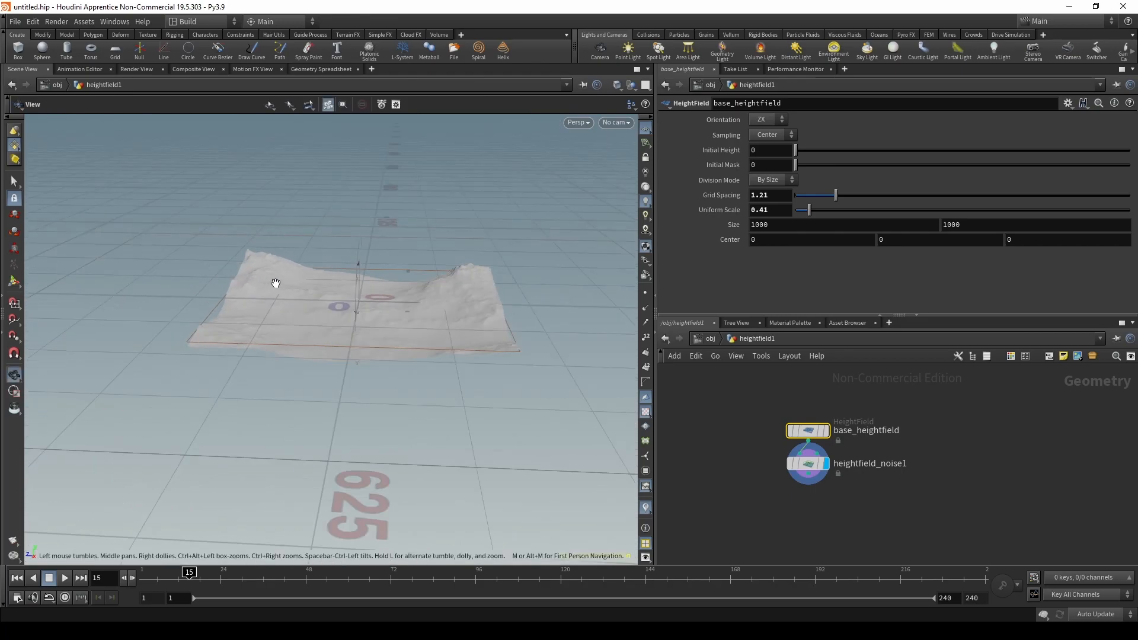
pyautogui.moveTo(807, 212); pyautogui.dragTo(813, 213)
pyautogui.keyDown('alt'); pyautogui.scroll(-3, 337, 238); pyautogui.keyUp('alt')
pyautogui.moveTo(336, 238); pyautogui.dragTo(457, 221)
pyautogui.press('Return')
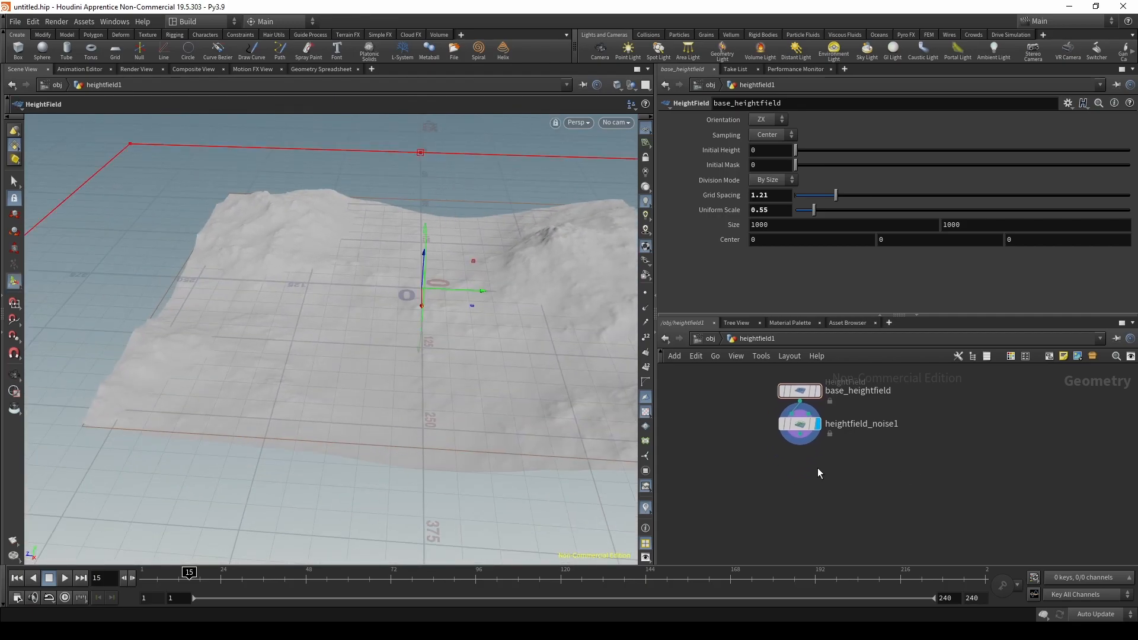
# Step: Add a HeightField Draw Mask node, connect it below the heightfield noise and display it
pyautogui.press('Tab')
pyautogui.write('draw')
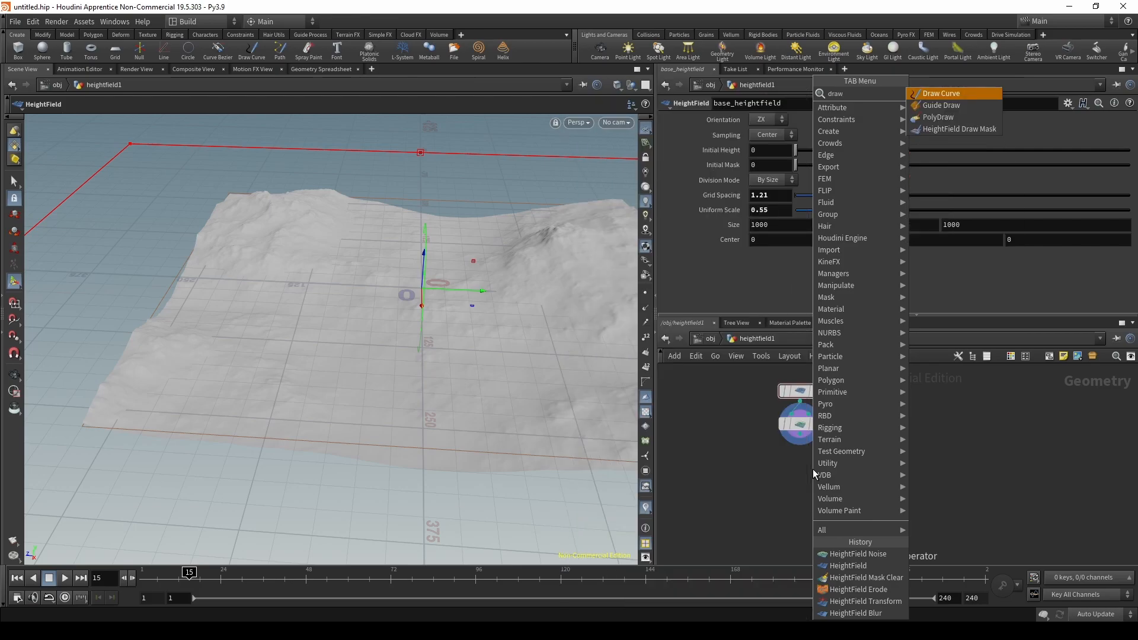
pyautogui.press('Down')
pyautogui.press('Down')
pyautogui.press('Down')
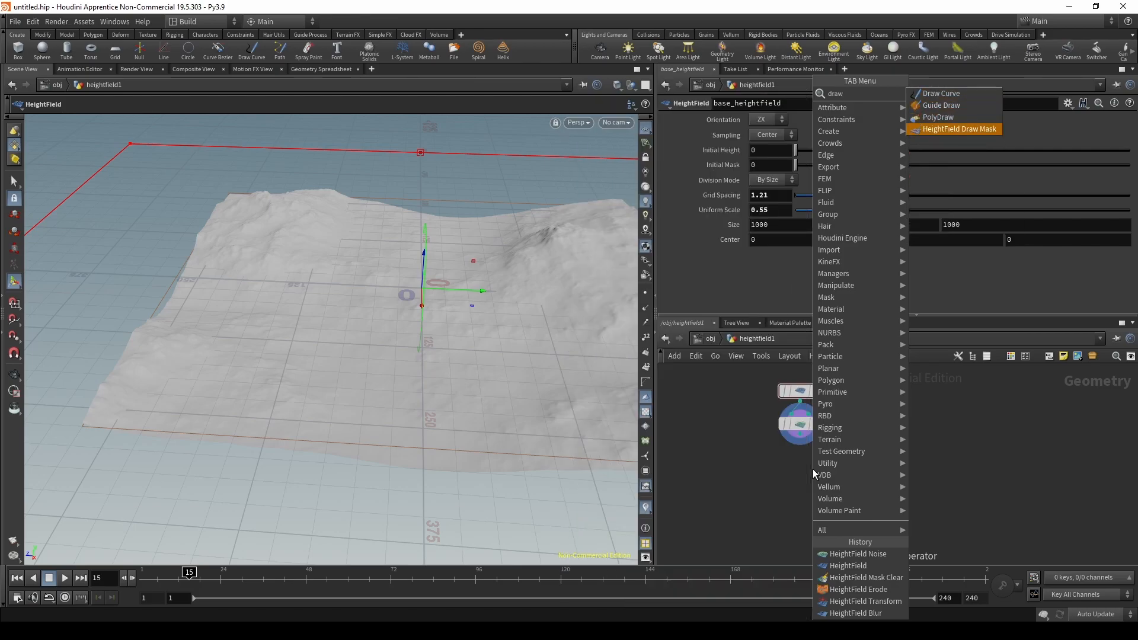
pyautogui.press('Return')
pyautogui.click(812, 468)
pyautogui.moveTo(797, 438); pyautogui.dragTo(813, 458)
pyautogui.moveTo(814, 475)
pyautogui.mouseDown()
pyautogui.moveTo(802, 467)
pyautogui.moveTo(802, 476)
pyautogui.moveTo(802, 463)
pyautogui.mouseUp()
pyautogui.click(818, 460)
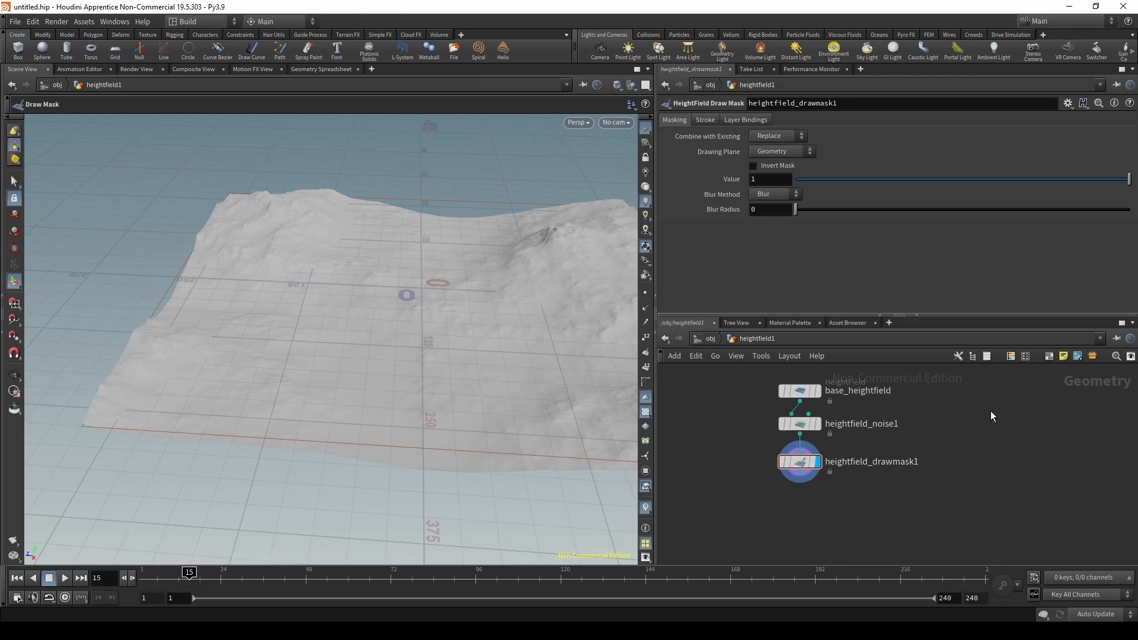
pyautogui.scroll(1, 826, 482)
pyautogui.moveTo(803, 462); pyautogui.dragTo(804, 465)
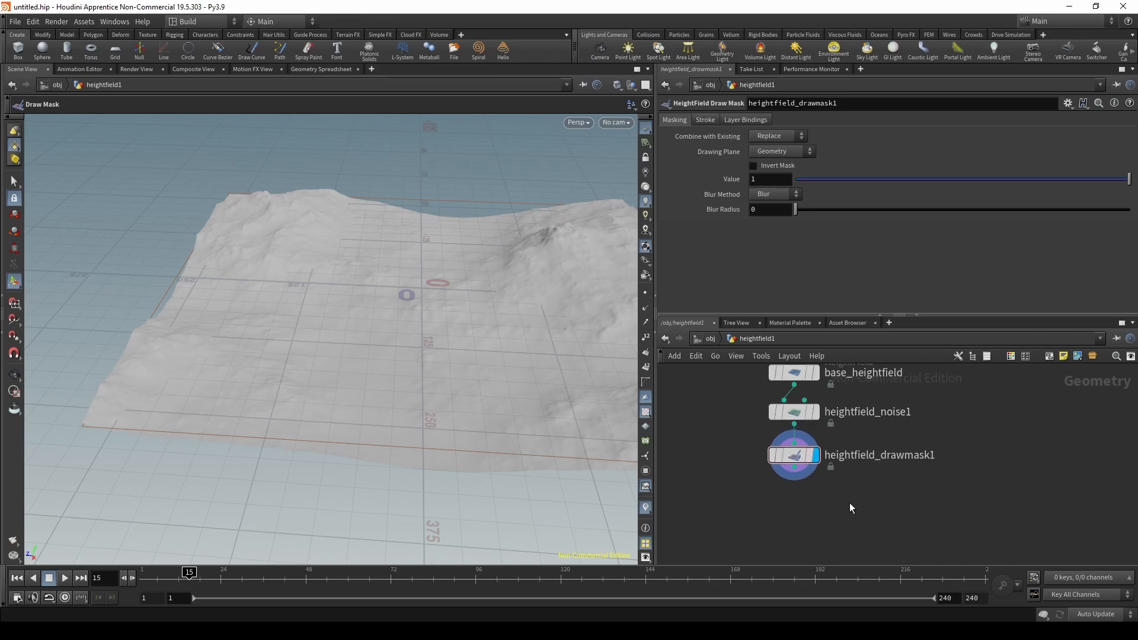
pyautogui.moveTo(991, 448); pyautogui.dragTo(1027, 468, button='middle')
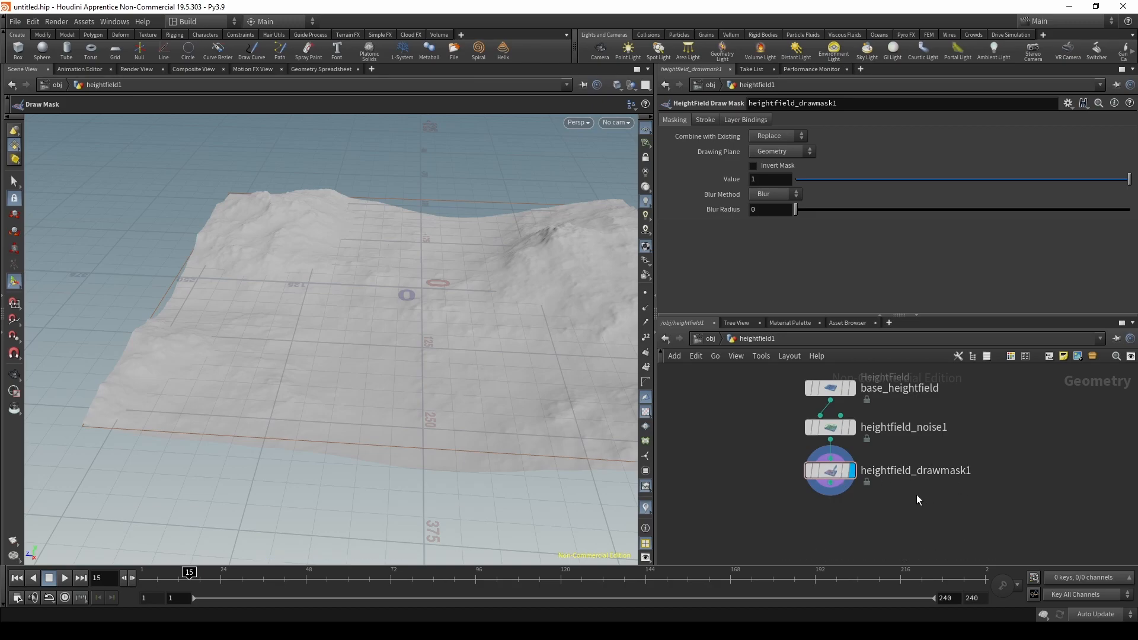
# Step: Draw a winding river-shaped mask stroke from the terrain's front edge through the valley between the hills, and undo any extra stroke
pyautogui.moveTo(821, 393)
pyautogui.click(830, 427)
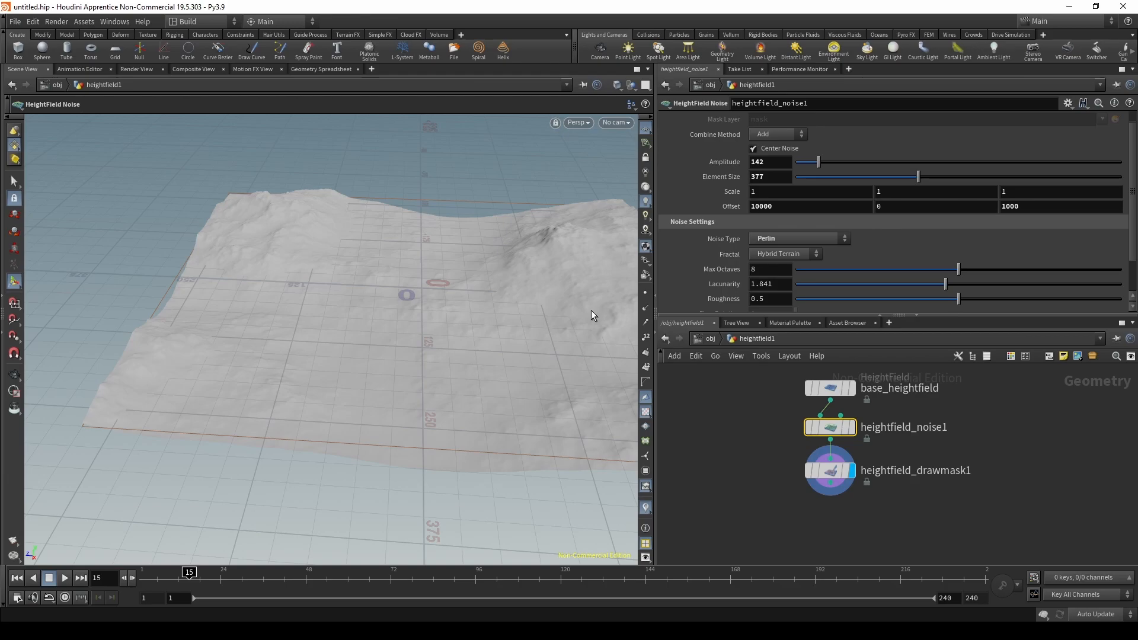
pyautogui.click(830, 467)
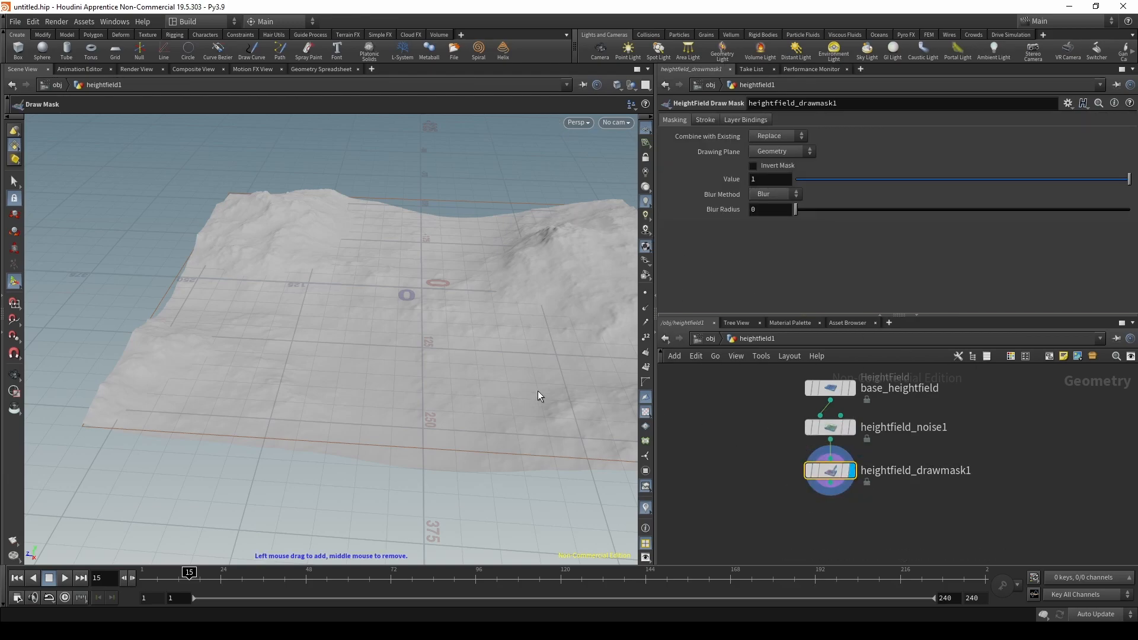
pyautogui.keyDown('alt'); pyautogui.moveTo(253, 350); pyautogui.dragTo(259, 325); pyautogui.keyUp('alt')
pyautogui.keyDown('alt'); pyautogui.moveTo(403, 369); pyautogui.dragTo(312, 286); pyautogui.keyUp('alt')
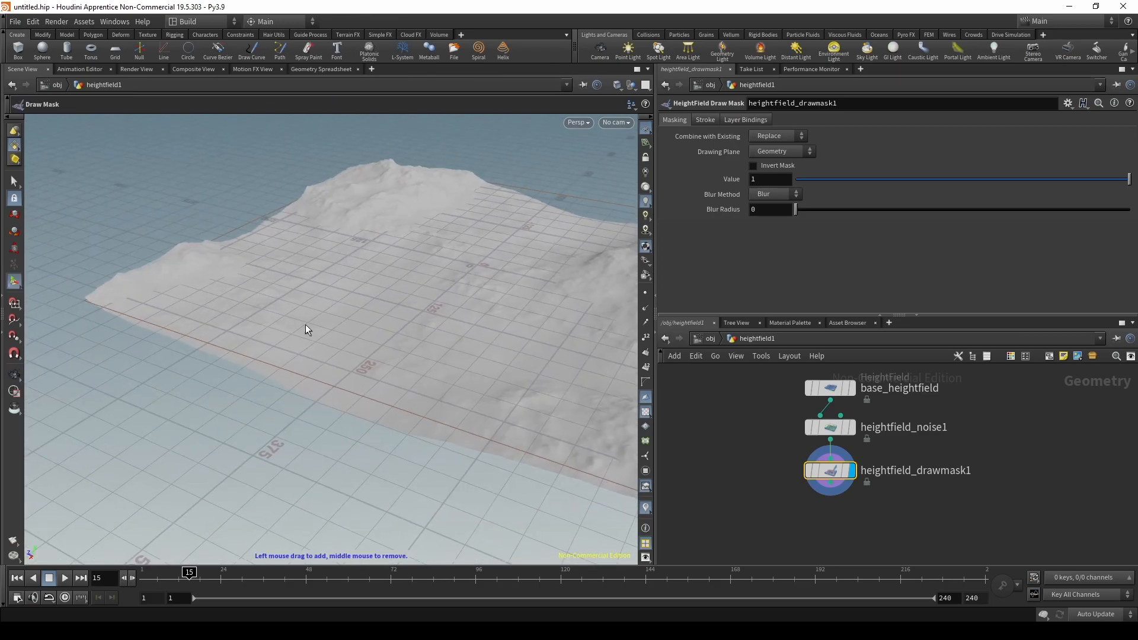
pyautogui.moveTo(366, 254)
pyautogui.keyDown('alt'); pyautogui.mouseDown()
pyautogui.moveTo(326, 330)
pyautogui.moveTo(335, 333)
pyautogui.mouseUp(); pyautogui.keyUp('alt')
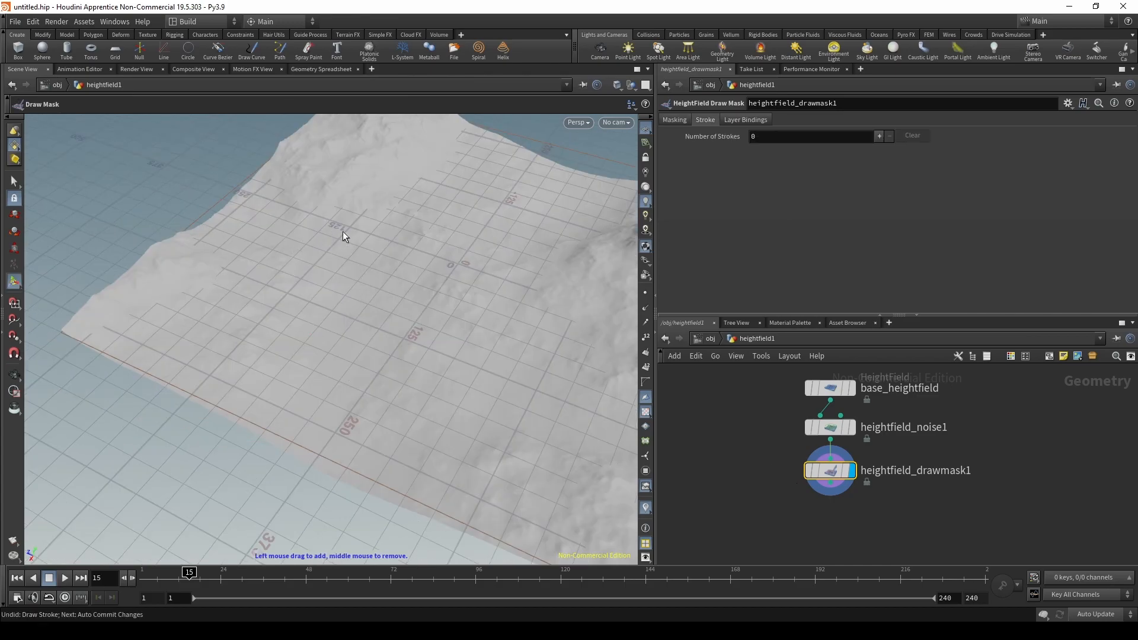
pyautogui.moveTo(342, 235)
pyautogui.keyDown('alt'); pyautogui.mouseDown()
pyautogui.moveTo(429, 338)
pyautogui.moveTo(437, 330)
pyautogui.moveTo(444, 343)
pyautogui.moveTo(422, 351)
pyautogui.mouseUp(); pyautogui.keyUp('alt')
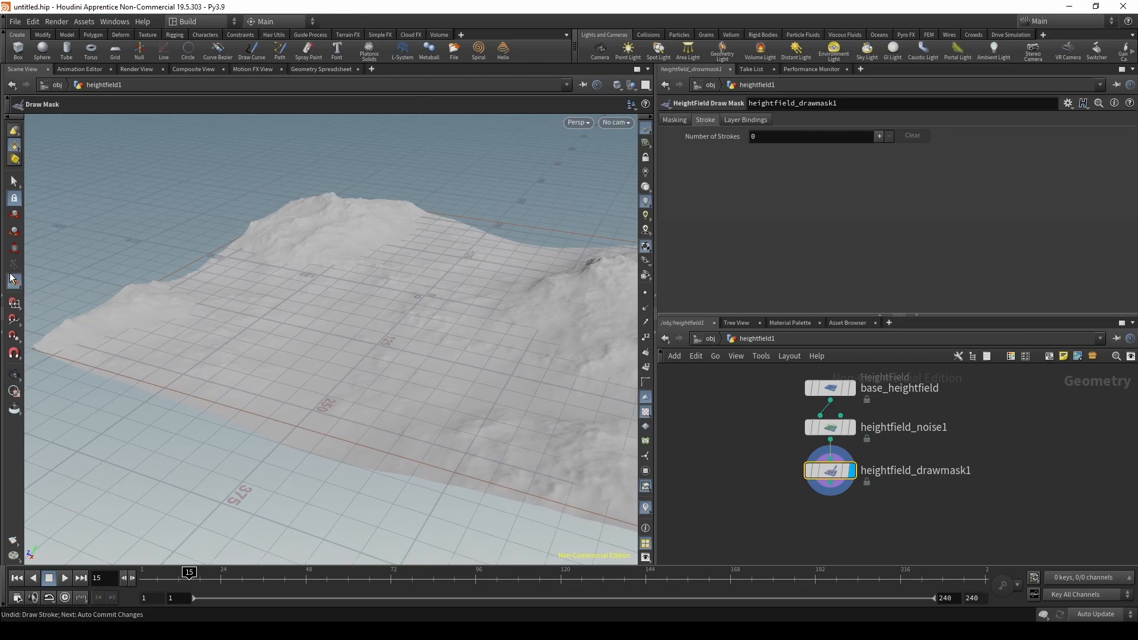
pyautogui.keyDown('alt'); pyautogui.moveTo(84, 297); pyautogui.dragTo(331, 391); pyautogui.keyUp('alt')
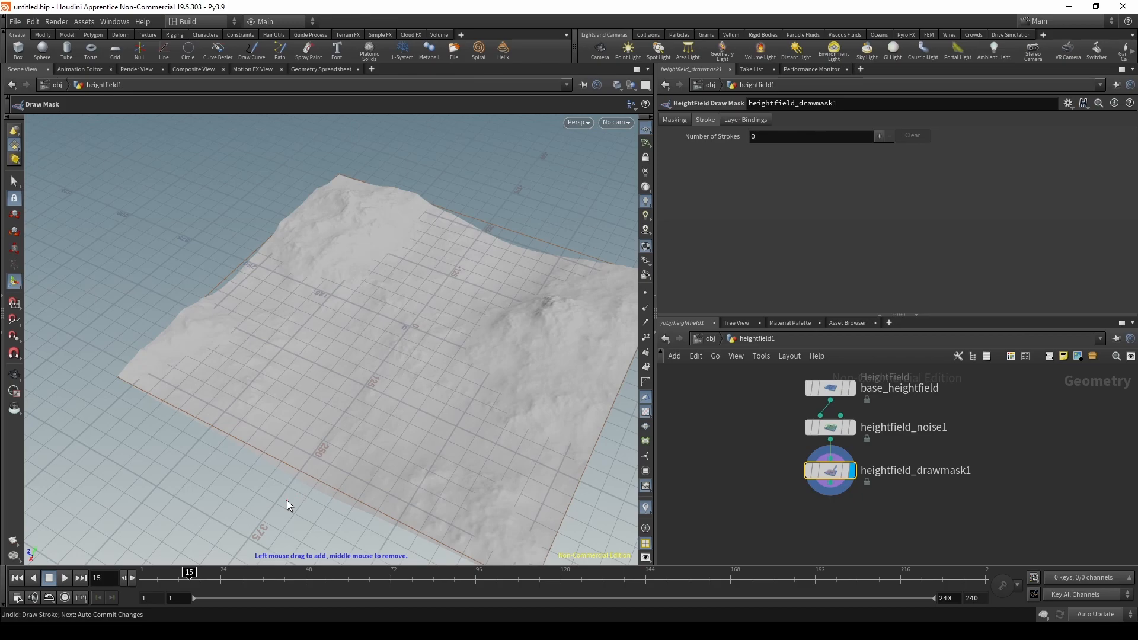
pyautogui.moveTo(287, 500)
pyautogui.mouseDown()
pyautogui.moveTo(329, 346)
pyautogui.moveTo(371, 297)
pyautogui.moveTo(500, 241)
pyautogui.moveTo(529, 248)
pyautogui.moveTo(529, 264)
pyautogui.moveTo(418, 318)
pyautogui.moveTo(372, 369)
pyautogui.mouseUp()
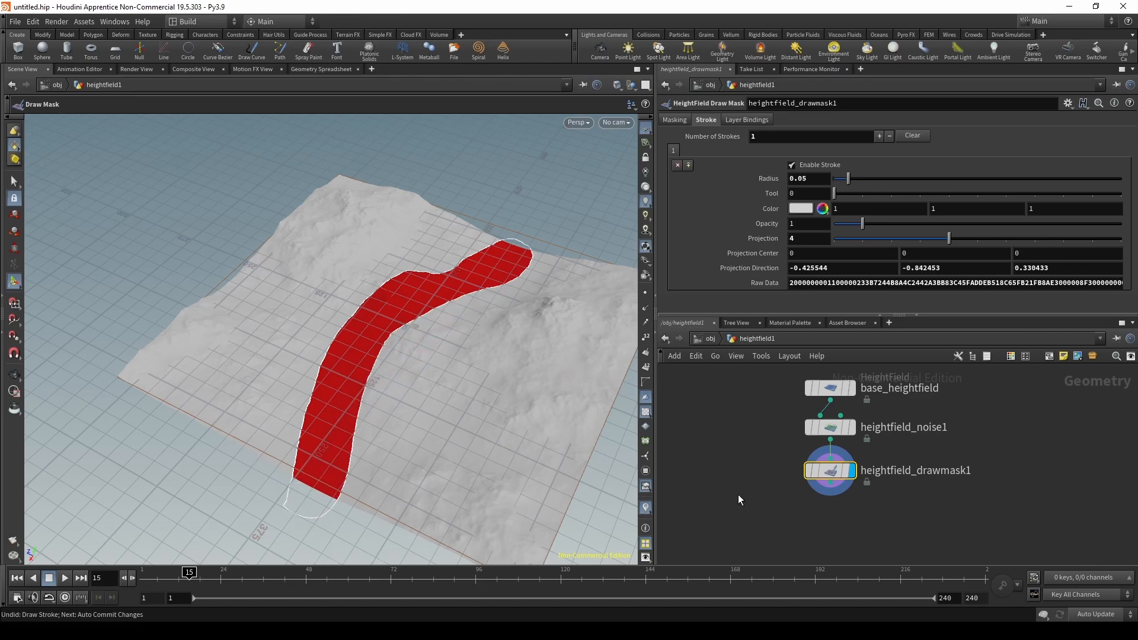
pyautogui.moveTo(398, 354); pyautogui.dragTo(475, 314)
pyautogui.hotkey('ctrl', 'z')
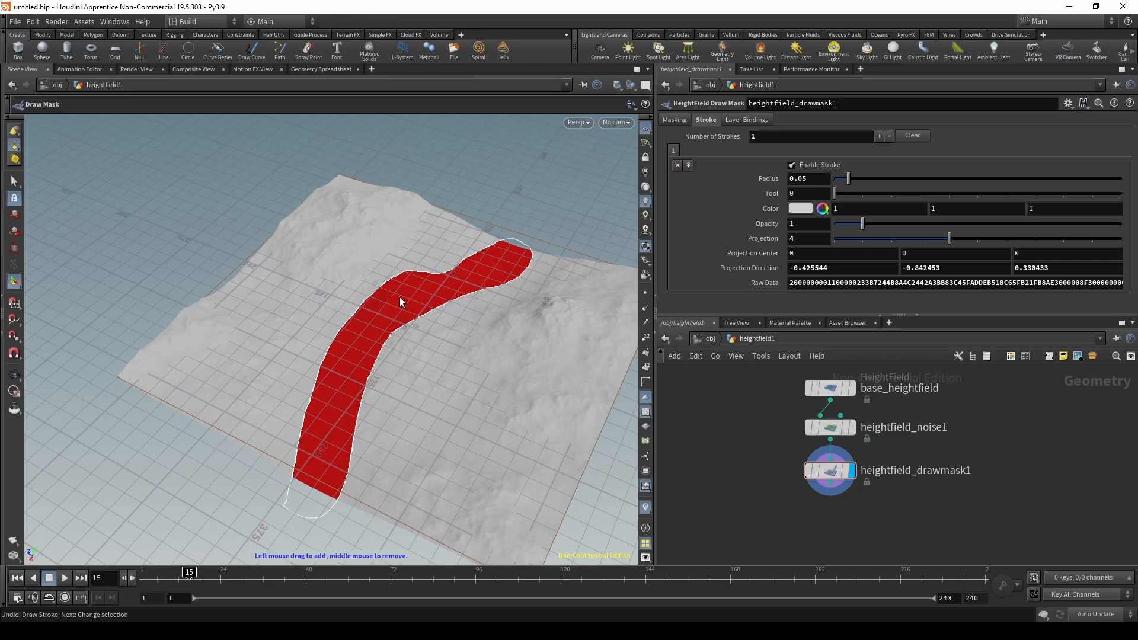
# Step: Leave mask drawing and examine the river mask's course across the terrain from several angles
pyautogui.click(15, 181)
pyautogui.press('Escape')
pyautogui.moveTo(301, 240)
pyautogui.mouseDown()
pyautogui.moveTo(201, 259)
pyautogui.moveTo(333, 351)
pyautogui.moveTo(289, 331)
pyautogui.moveTo(333, 328)
pyautogui.moveTo(313, 308)
pyautogui.moveTo(343, 325)
pyautogui.moveTo(373, 303)
pyautogui.moveTo(399, 315)
pyautogui.moveTo(365, 330)
pyautogui.mouseUp()
pyautogui.click(852, 449)
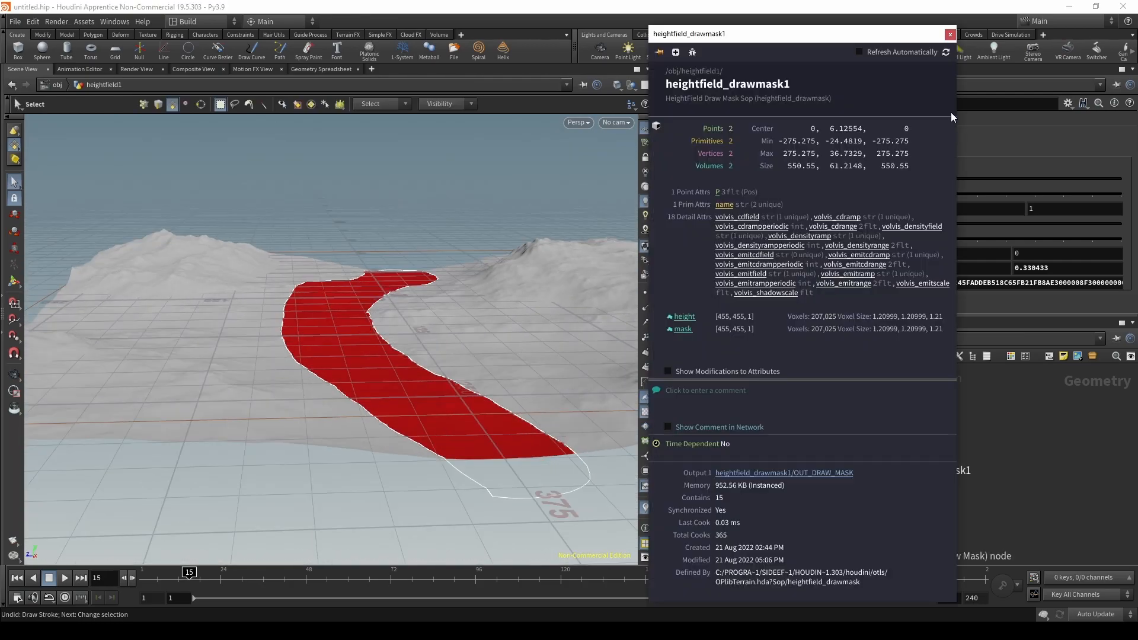
pyautogui.click(950, 37)
pyautogui.keyDown('alt'); pyautogui.moveTo(368, 256); pyautogui.dragTo(599, 379); pyautogui.keyUp('alt')
pyautogui.moveTo(788, 500); pyautogui.dragTo(842, 463, button='middle')
pyautogui.keyDown('alt'); pyautogui.moveTo(429, 157); pyautogui.dragTo(607, 344); pyautogui.keyUp('alt')
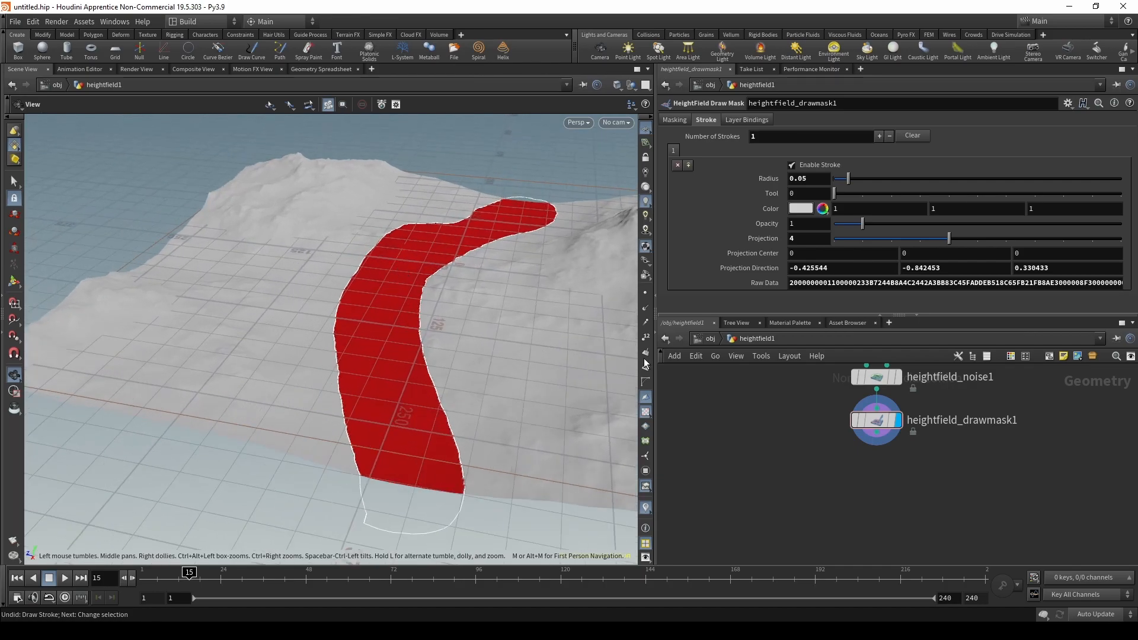
# Step: Add a HeightField Flatten node and connect it below the draw mask node
pyautogui.moveTo(848, 464); pyautogui.dragTo(813, 476, button='middle')
pyautogui.press('Tab')
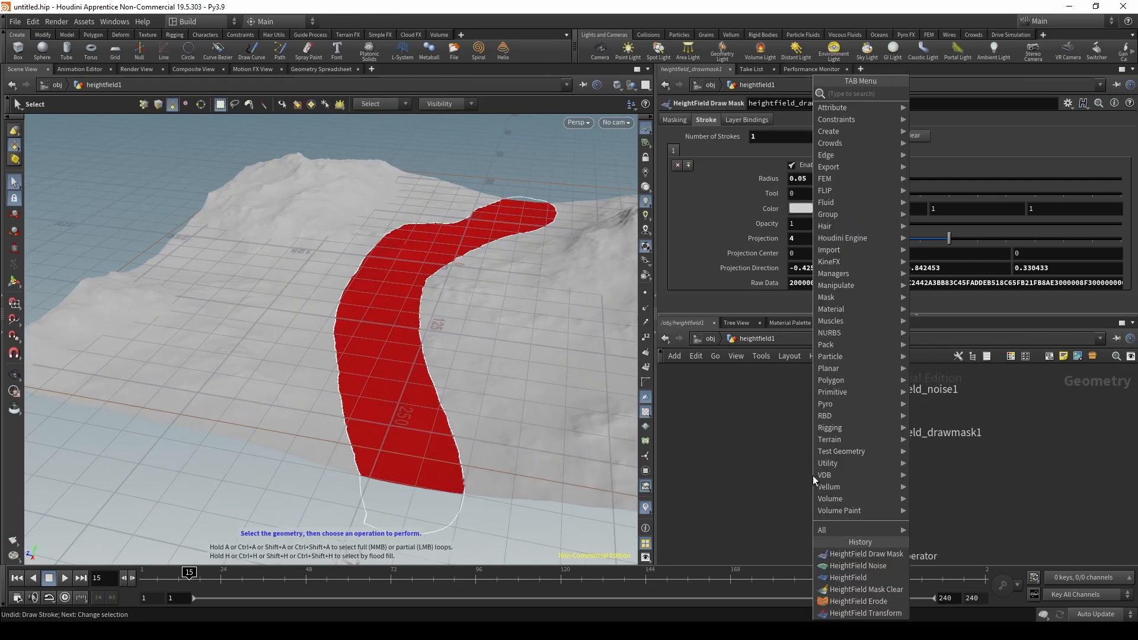
pyautogui.write('flatten')
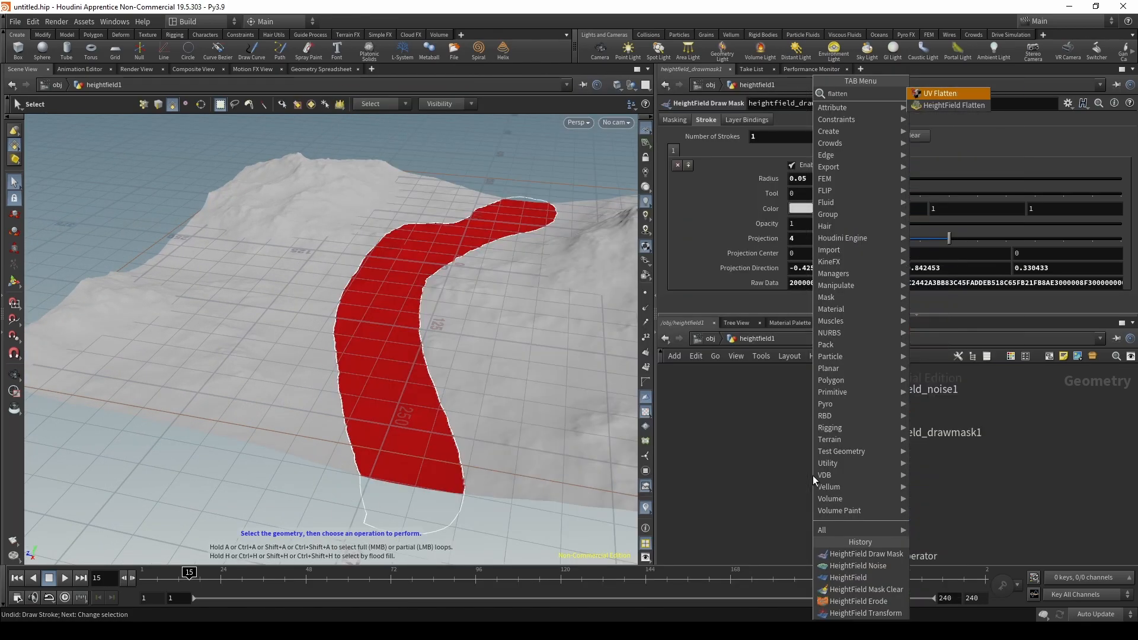
pyautogui.press('Down')
pyautogui.press('Return')
pyautogui.click(831, 491)
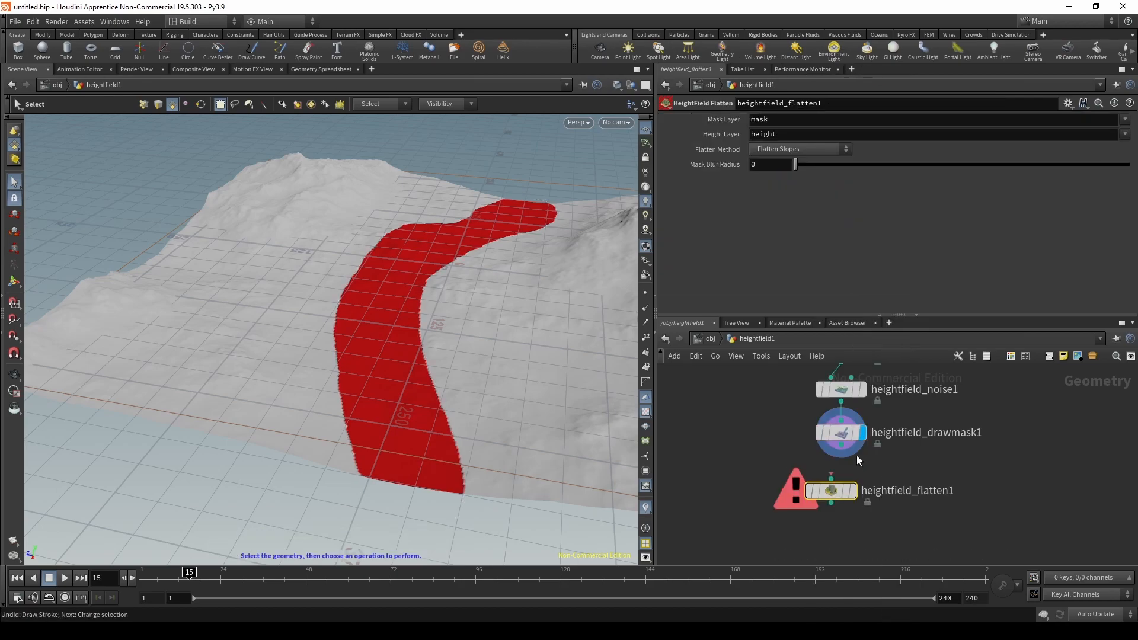
pyautogui.moveTo(841, 445); pyautogui.dragTo(830, 478)
pyautogui.moveTo(828, 496); pyautogui.dragTo(835, 487)
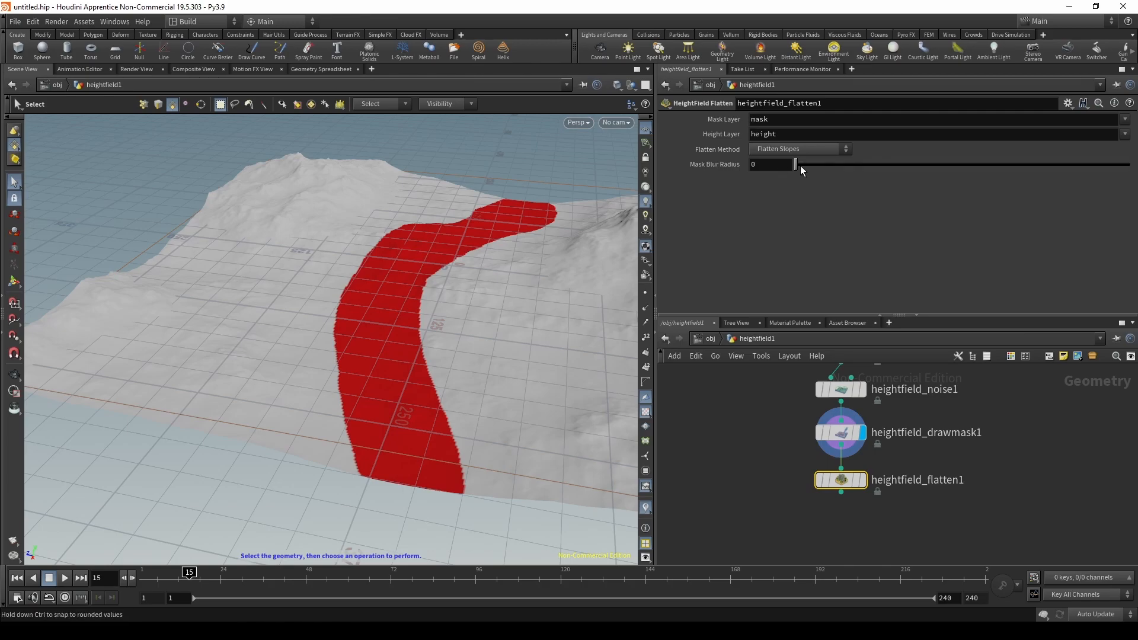
# Step: Display the flatten node's result and set its mask blur radius to 11
pyautogui.moveTo(815, 203); pyautogui.dragTo(810, 208)
pyautogui.click(863, 480)
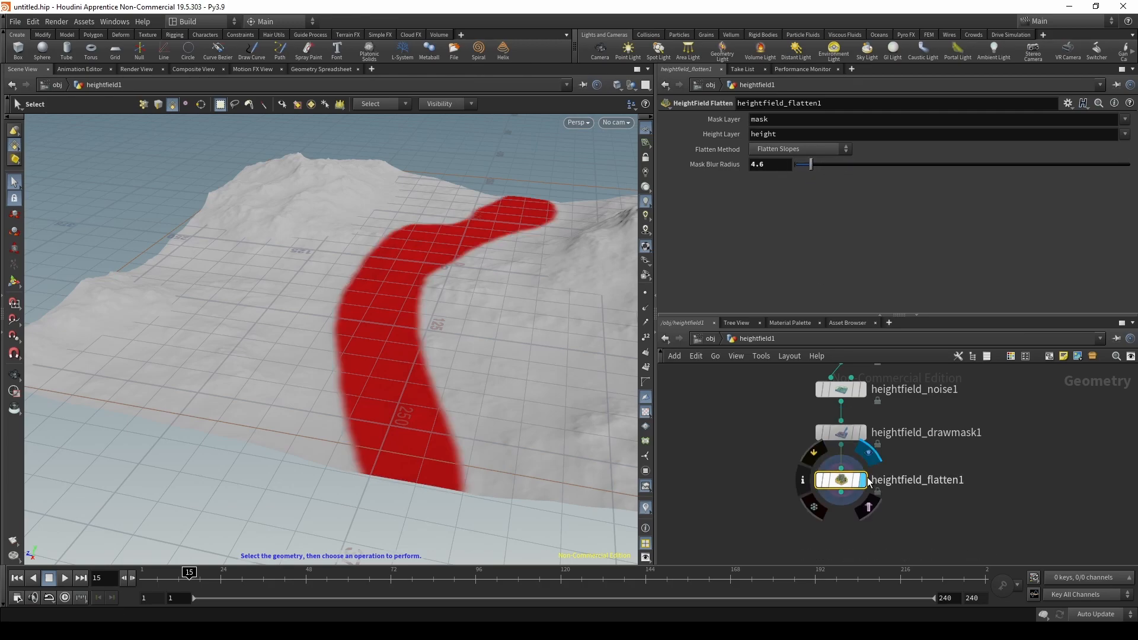
pyautogui.moveTo(813, 166)
pyautogui.mouseDown()
pyautogui.moveTo(858, 165)
pyautogui.moveTo(799, 170)
pyautogui.mouseUp()
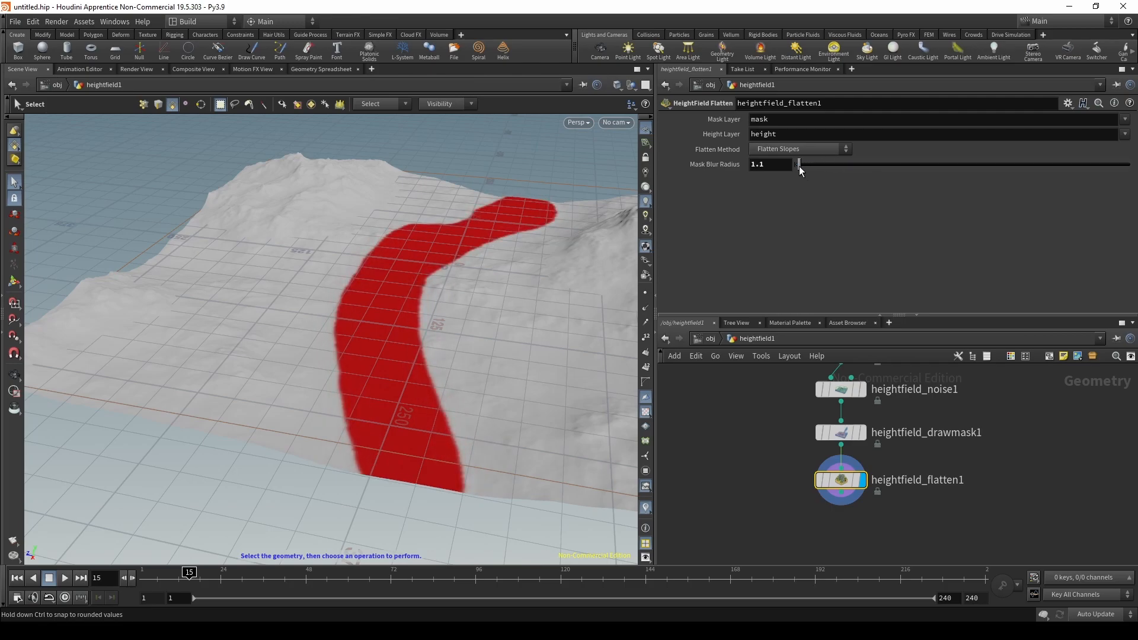
pyautogui.keyDown('alt'); pyautogui.moveTo(384, 344); pyautogui.dragTo(388, 315); pyautogui.keyUp('alt')
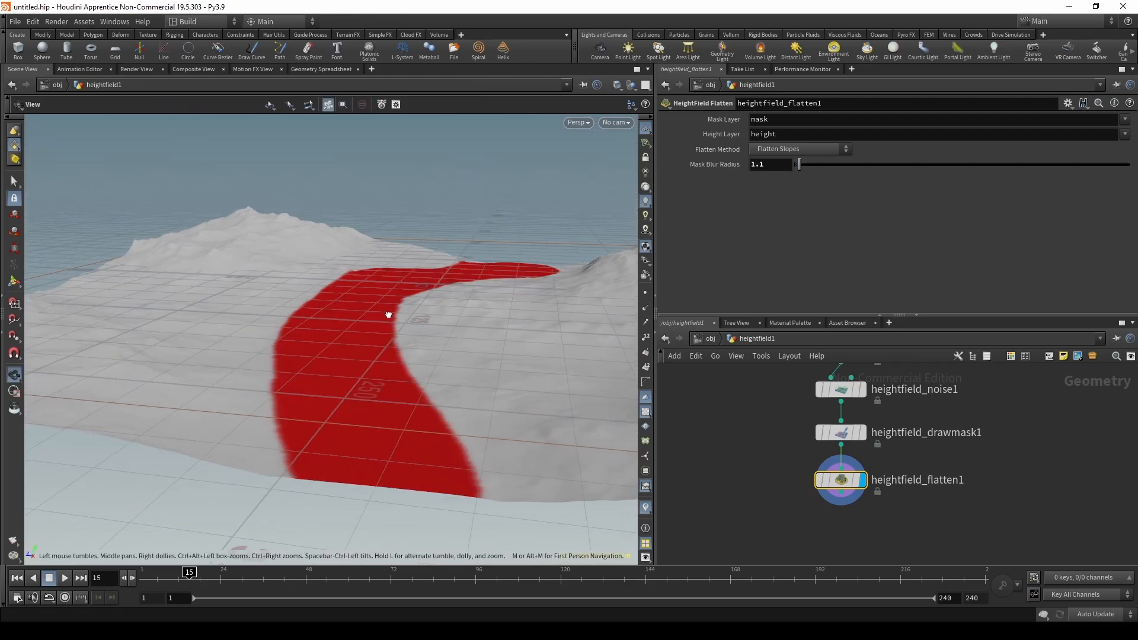
pyautogui.moveTo(797, 172); pyautogui.dragTo(832, 171)
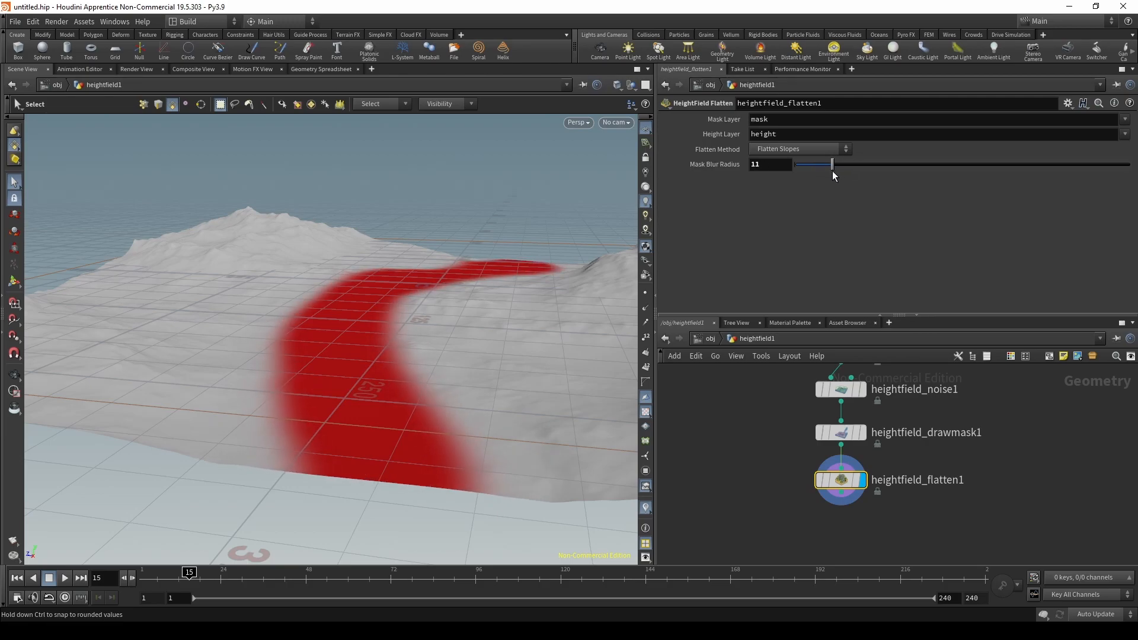
# Step: Switch the flatten method to Flatten to Value, set the height to 39.1 and check the masked strip's shape
pyautogui.click(783, 150)
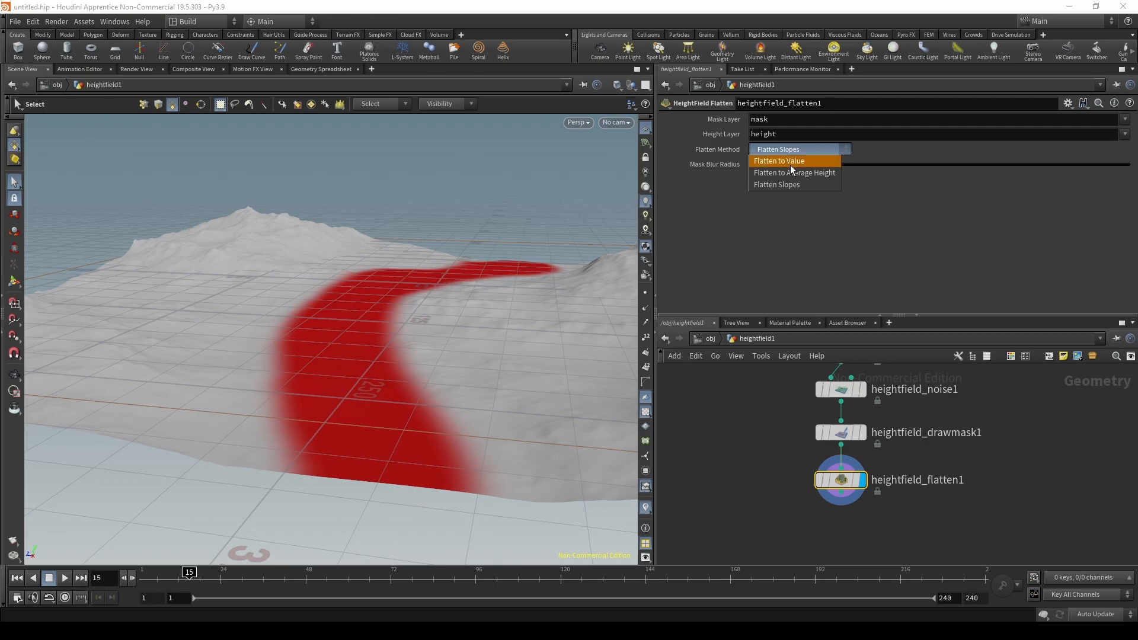
pyautogui.click(790, 163)
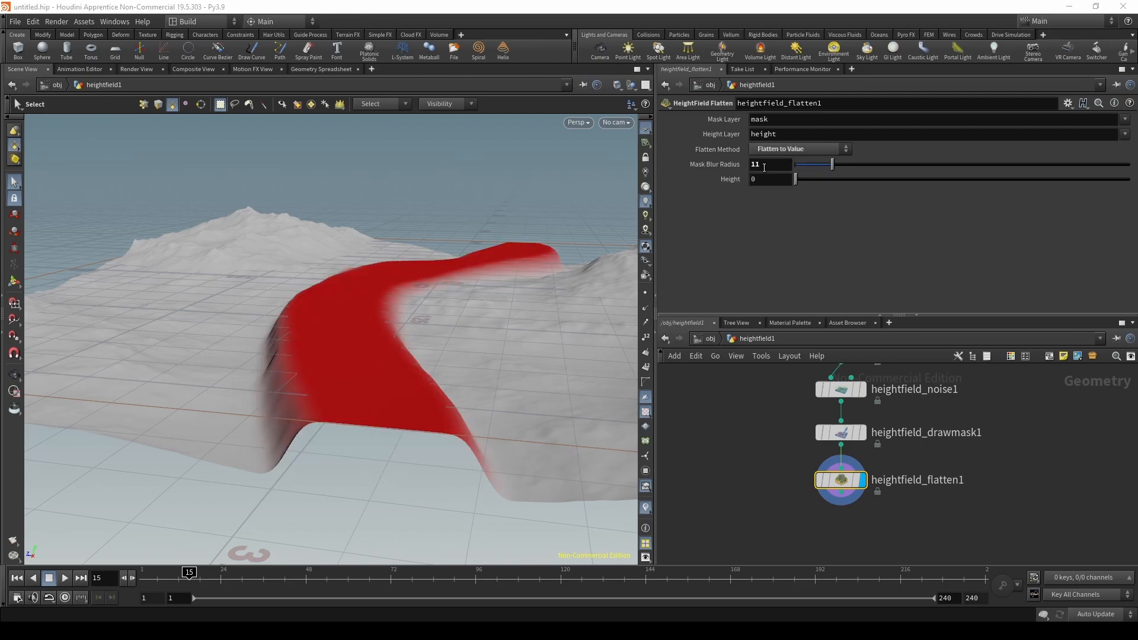
pyautogui.keyDown('alt'); pyautogui.moveTo(359, 282); pyautogui.dragTo(377, 287); pyautogui.keyUp('alt')
pyautogui.moveTo(796, 181); pyautogui.dragTo(925, 181)
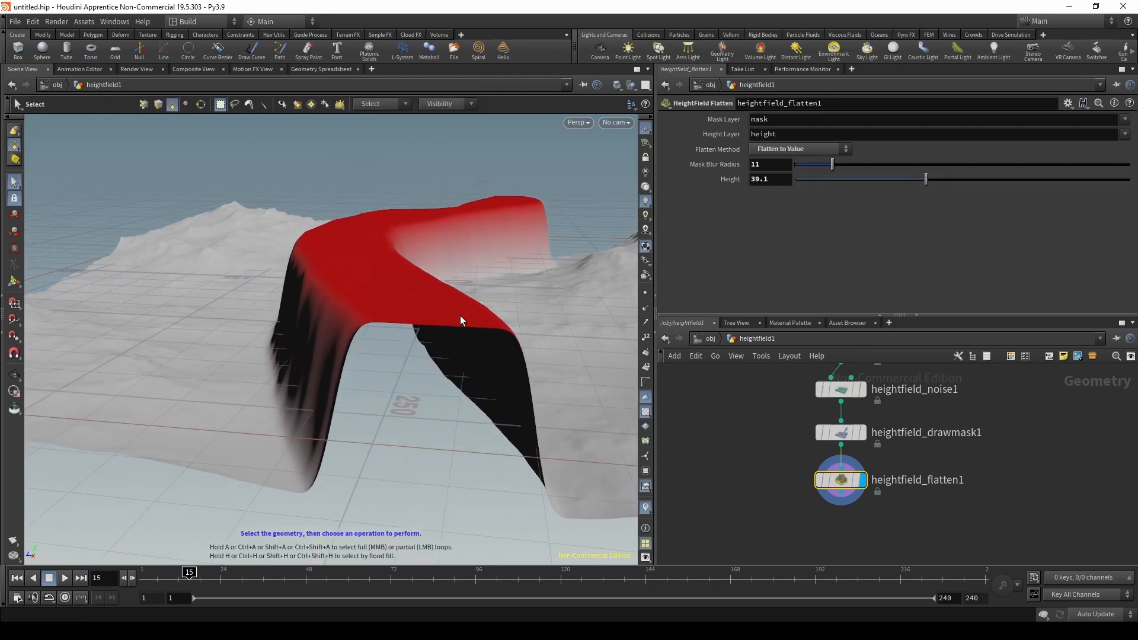
pyautogui.keyDown('alt'); pyautogui.moveTo(517, 305); pyautogui.dragTo(332, 343, button='right'); pyautogui.keyUp('alt')
pyautogui.keyDown('alt'); pyautogui.moveTo(333, 343); pyautogui.dragTo(355, 317); pyautogui.keyUp('alt')
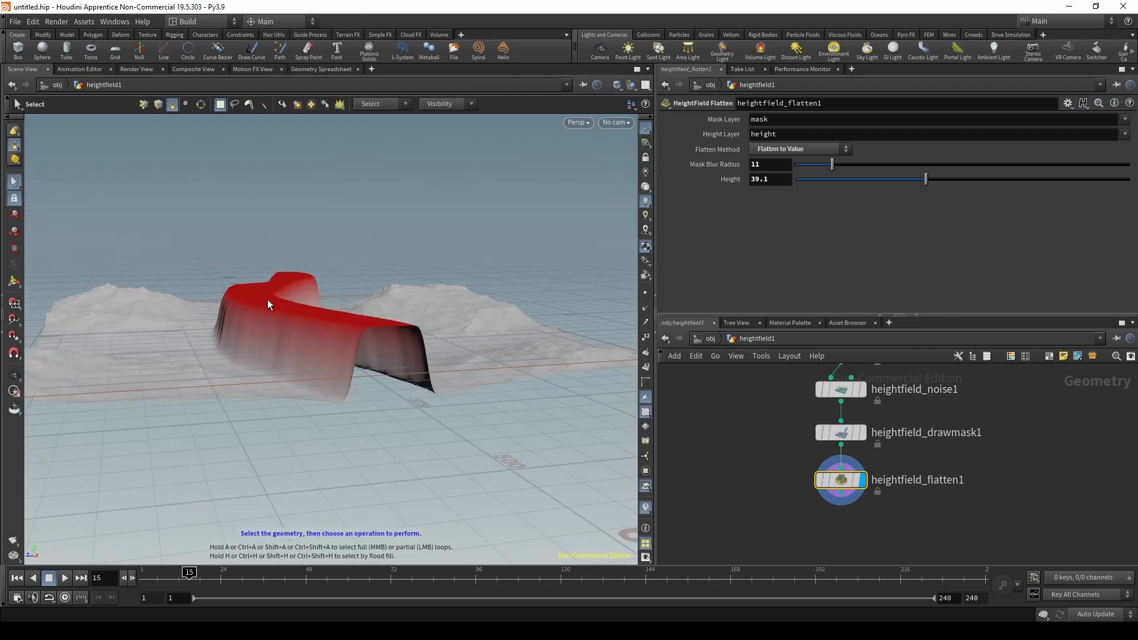
# Step: Try flatten heights of -10 and -20 to sink the masked riverbed below the terrain
pyautogui.keyDown('alt'); pyautogui.moveTo(297, 272); pyautogui.dragTo(382, 309, button='middle'); pyautogui.keyUp('alt')
pyautogui.keyDown('alt'); pyautogui.moveTo(388, 392); pyautogui.dragTo(410, 405); pyautogui.keyUp('alt')
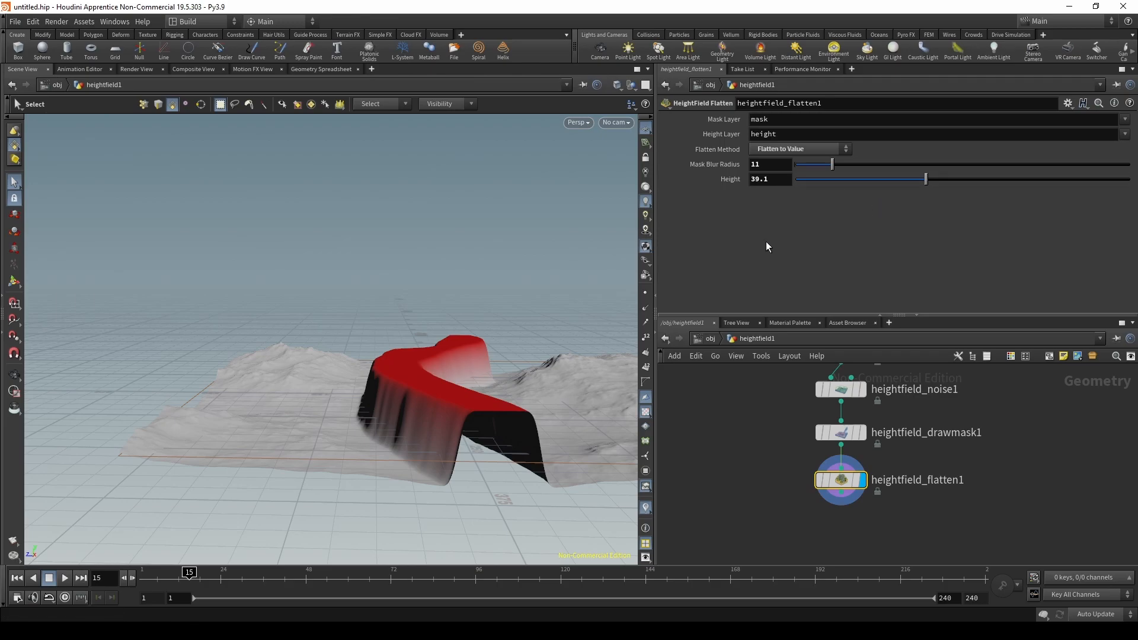
pyautogui.write('-10')
pyautogui.press('Return')
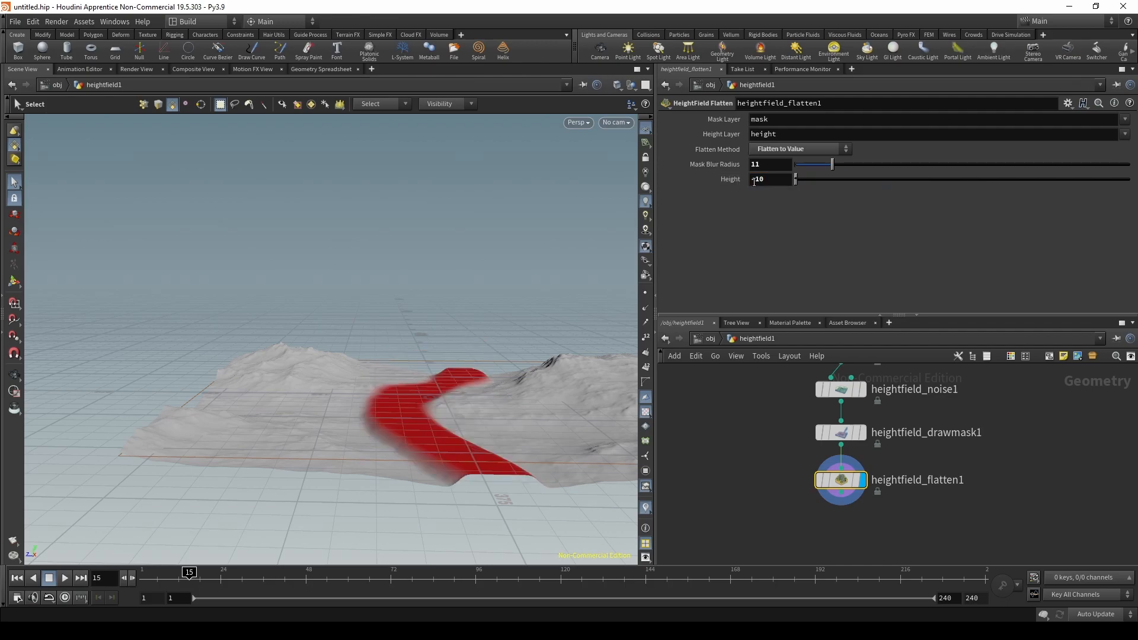
pyautogui.write('20')
pyautogui.press('Return')
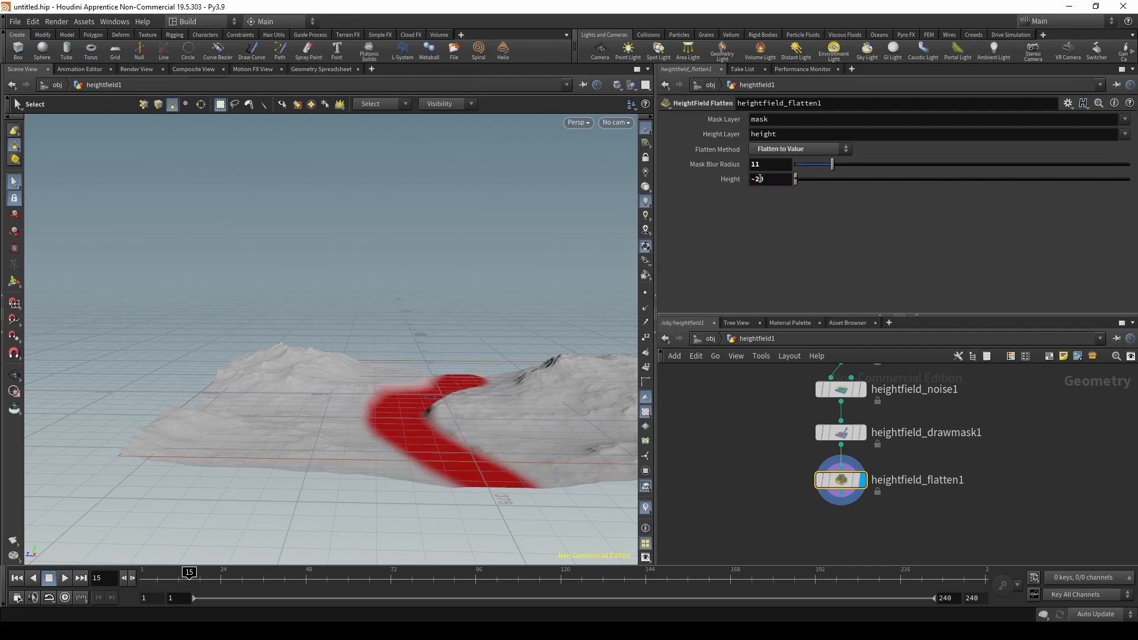
# Step: Set the flatten height to -24 while checking the riverbed's depth up close
pyautogui.keyDown('alt'); pyautogui.moveTo(497, 404); pyautogui.dragTo(450, 406); pyautogui.keyUp('alt')
pyautogui.keyDown('alt'); pyautogui.moveTo(450, 407); pyautogui.dragTo(458, 432, button='right'); pyautogui.keyUp('alt')
pyautogui.keyDown('alt'); pyautogui.moveTo(510, 407); pyautogui.dragTo(522, 406); pyautogui.keyUp('alt')
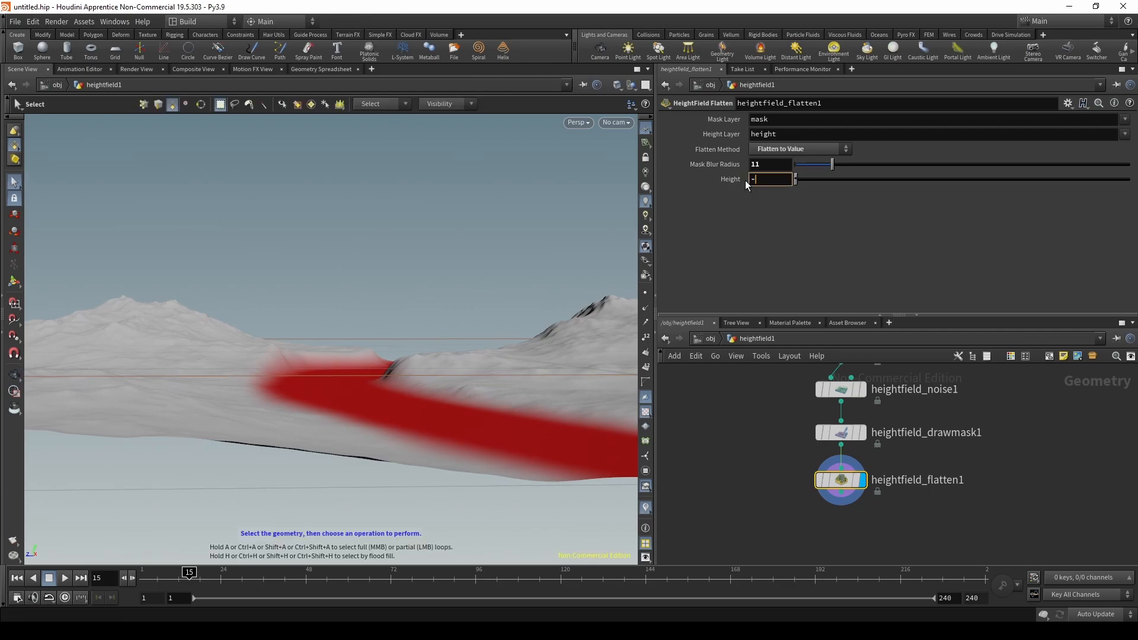
pyautogui.write('9')
pyautogui.press('Return')
pyautogui.keyDown('alt'); pyautogui.moveTo(416, 316); pyautogui.dragTo(438, 340); pyautogui.keyUp('alt')
pyautogui.press('BackSpace')
pyautogui.write('4')
pyautogui.press('Return')
# Step: Examine the flattened riverbed's depth, banks and course through the hills from several angles
pyautogui.keyDown('alt'); pyautogui.moveTo(599, 242); pyautogui.dragTo(257, 292); pyautogui.keyUp('alt')
pyautogui.keyDown('alt'); pyautogui.moveTo(461, 417); pyautogui.dragTo(360, 305); pyautogui.keyUp('alt')
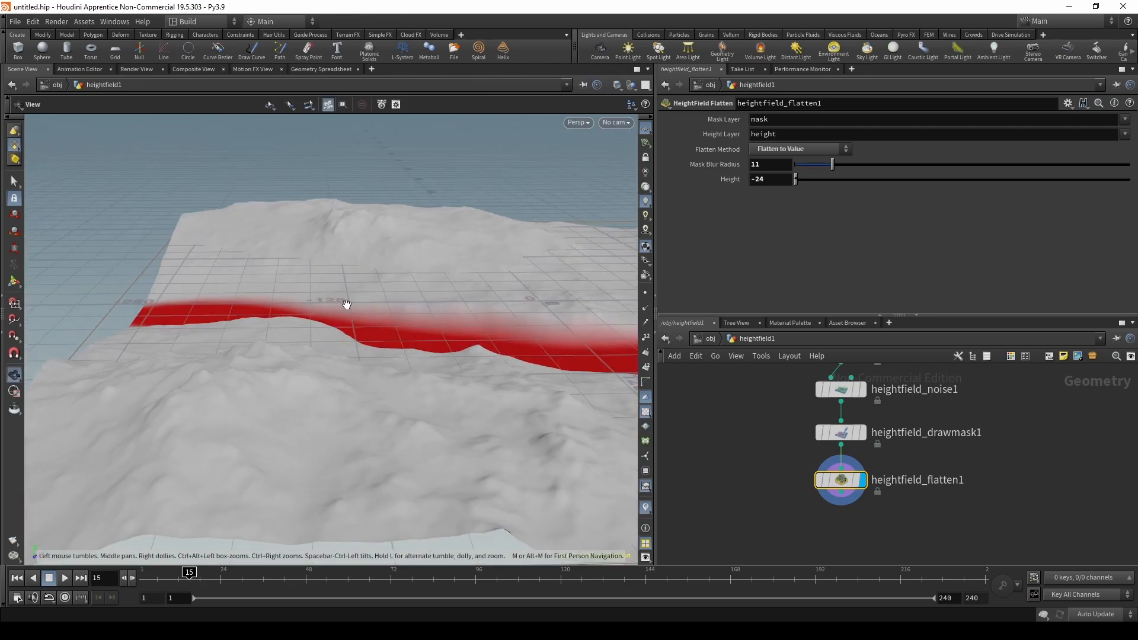
pyautogui.keyDown('alt'); pyautogui.moveTo(216, 302); pyautogui.dragTo(403, 390); pyautogui.keyUp('alt')
pyautogui.keyDown('alt'); pyautogui.moveTo(239, 330); pyautogui.dragTo(358, 330); pyautogui.keyUp('alt')
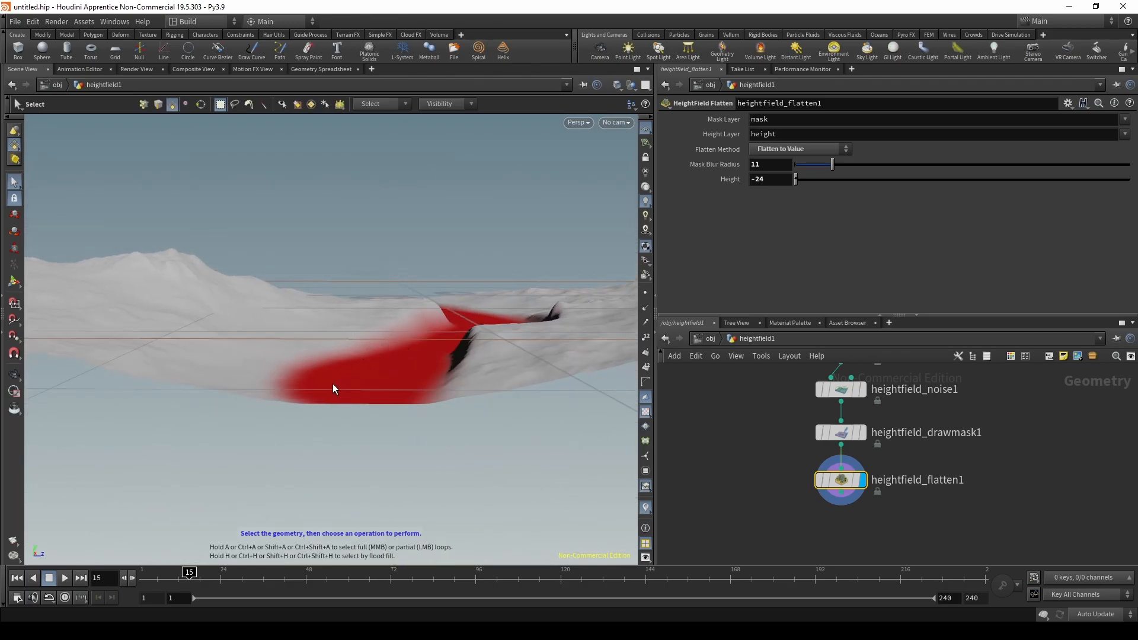
pyautogui.keyDown('alt'); pyautogui.moveTo(333, 383); pyautogui.dragTo(250, 390); pyautogui.keyUp('alt')
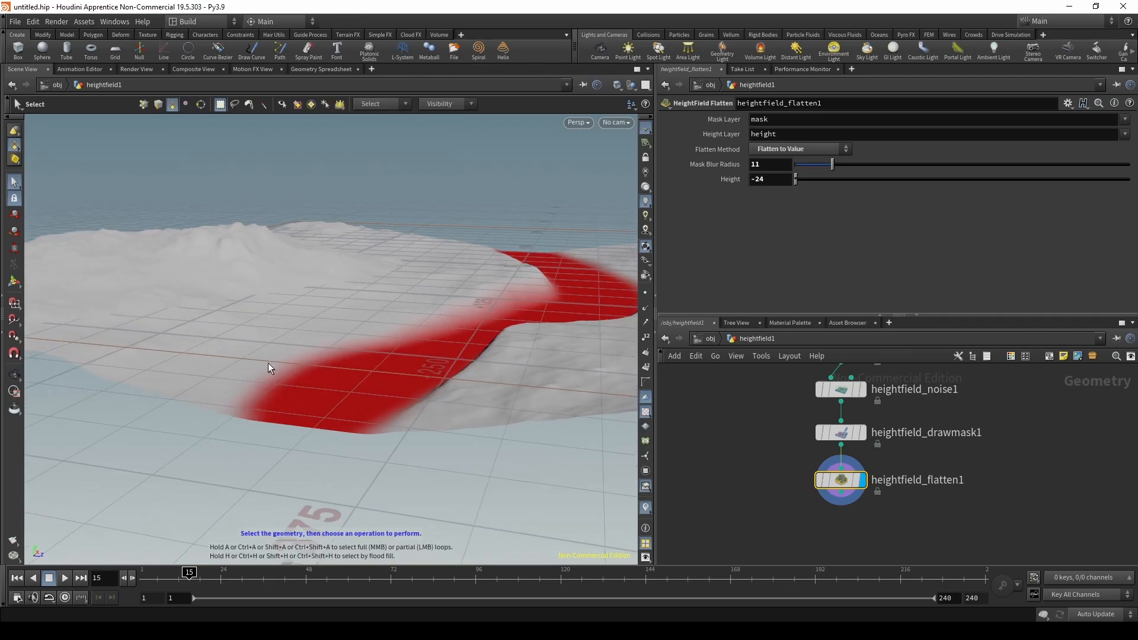
pyautogui.keyDown('alt'); pyautogui.moveTo(381, 399); pyautogui.dragTo(203, 433); pyautogui.keyUp('alt')
pyautogui.keyDown('alt'); pyautogui.moveTo(533, 368); pyautogui.dragTo(298, 407); pyautogui.keyUp('alt')
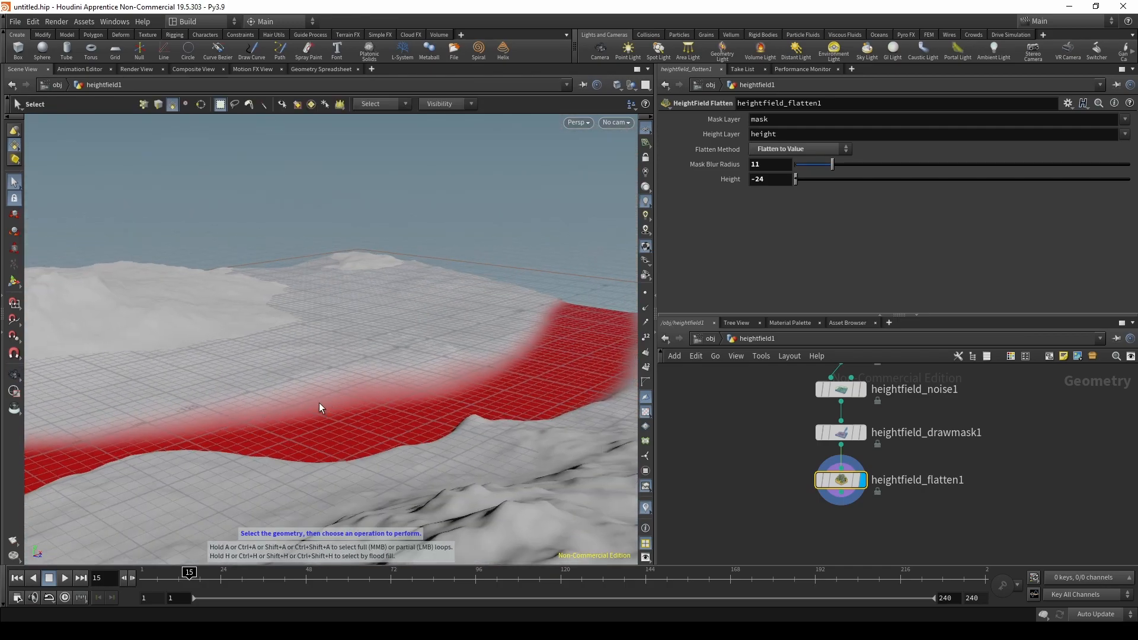
pyautogui.keyDown('alt'); pyautogui.moveTo(490, 338); pyautogui.dragTo(383, 338); pyautogui.keyUp('alt')
pyautogui.press('s')
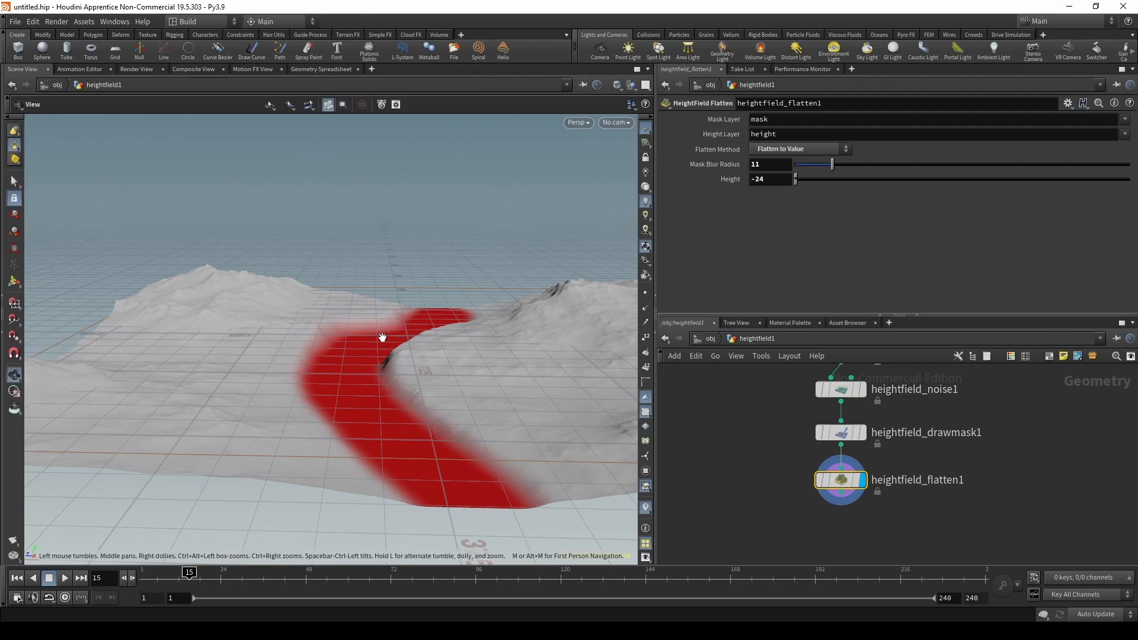
# Step: Try changing the first noise node's amplitude and raising its element size to 745
pyautogui.moveTo(966, 451); pyautogui.dragTo(962, 527, button='middle')
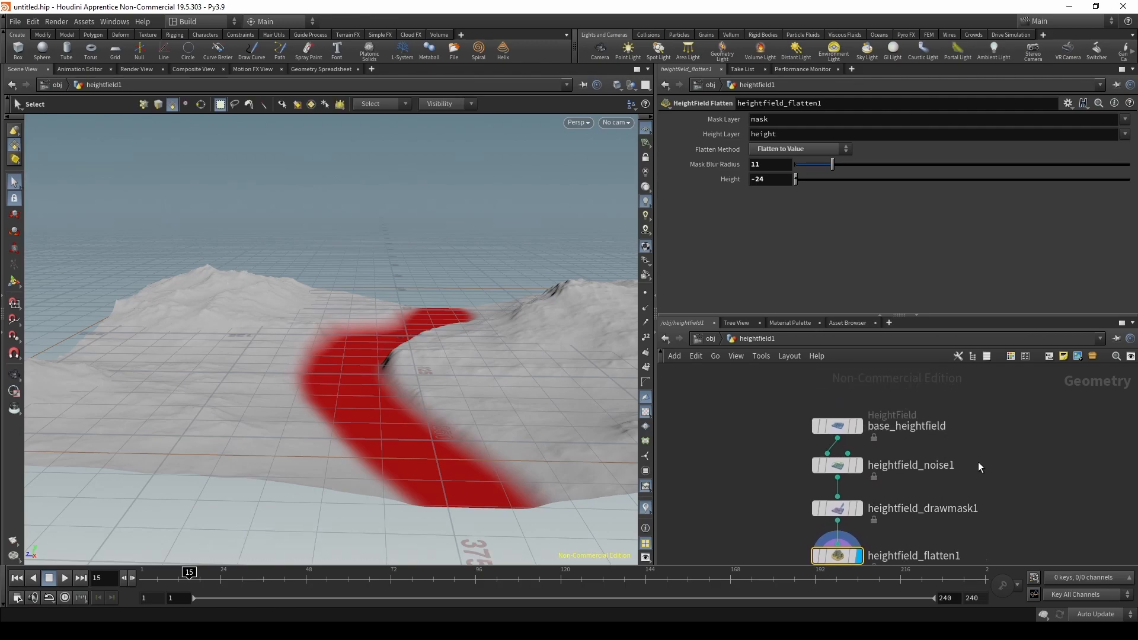
pyautogui.click(838, 471)
pyautogui.moveTo(900, 177); pyautogui.dragTo(1038, 173)
pyautogui.moveTo(819, 162); pyautogui.dragTo(903, 179)
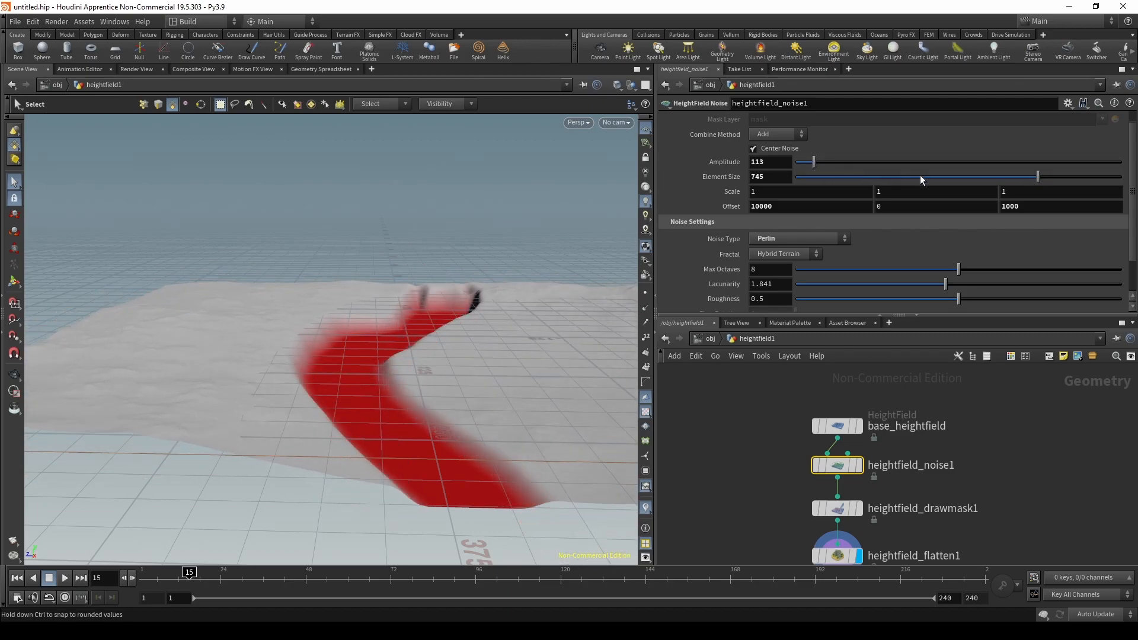
pyautogui.moveTo(1040, 175); pyautogui.dragTo(955, 177)
# Step: Undo the amplitude and element size changes on the first noise node
pyautogui.hotkey('ctrl', 'z')
pyautogui.hotkey('ctrl', 'z')
pyautogui.keyDown('alt'); pyautogui.moveTo(385, 311); pyautogui.dragTo(414, 296); pyautogui.keyUp('alt')
pyautogui.hotkey('ctrl', 'z')
pyautogui.hotkey('ctrl', 'z')
pyautogui.moveTo(389, 336); pyautogui.dragTo(396, 339)
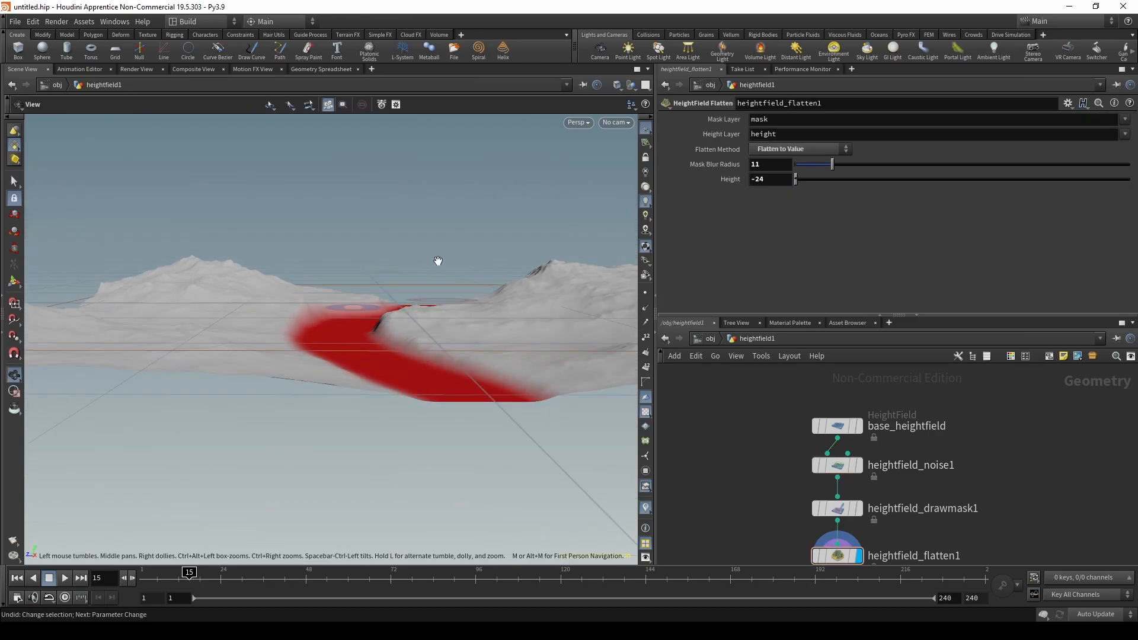
# Step: Set the flatten node's height to -30 and check the deeper riverbed
pyautogui.moveTo(976, 491); pyautogui.dragTo(993, 419, button='middle')
pyautogui.keyDown('alt'); pyautogui.moveTo(431, 299); pyautogui.dragTo(297, 292); pyautogui.keyUp('alt')
pyautogui.scroll(-3, 928, 464)
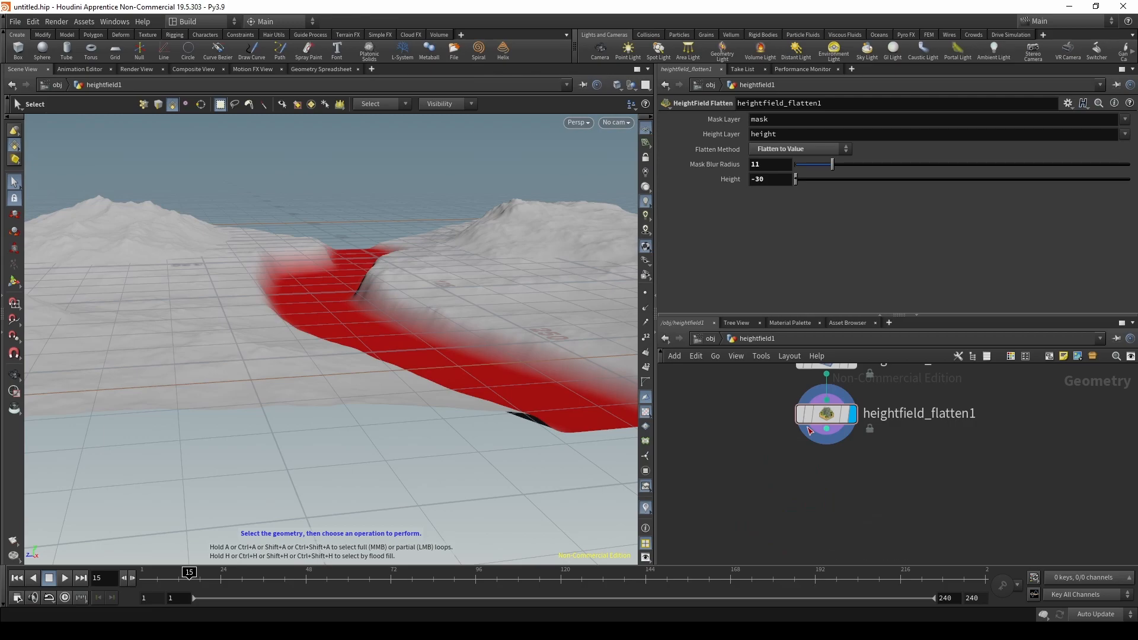
pyautogui.moveTo(551, 391); pyautogui.dragTo(297, 320)
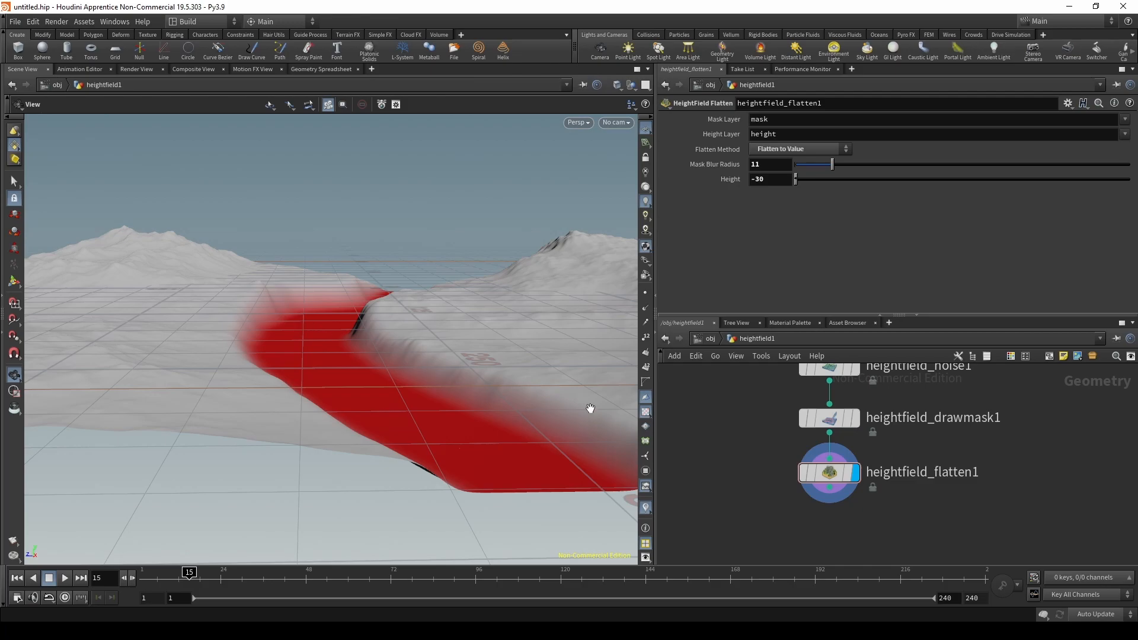
# Step: Add a second HeightField Noise node and connect the flatten node's output to its terrain input
pyautogui.press('s')
pyautogui.moveTo(1025, 501); pyautogui.dragTo(1009, 478, button='middle')
pyautogui.press('Tab')
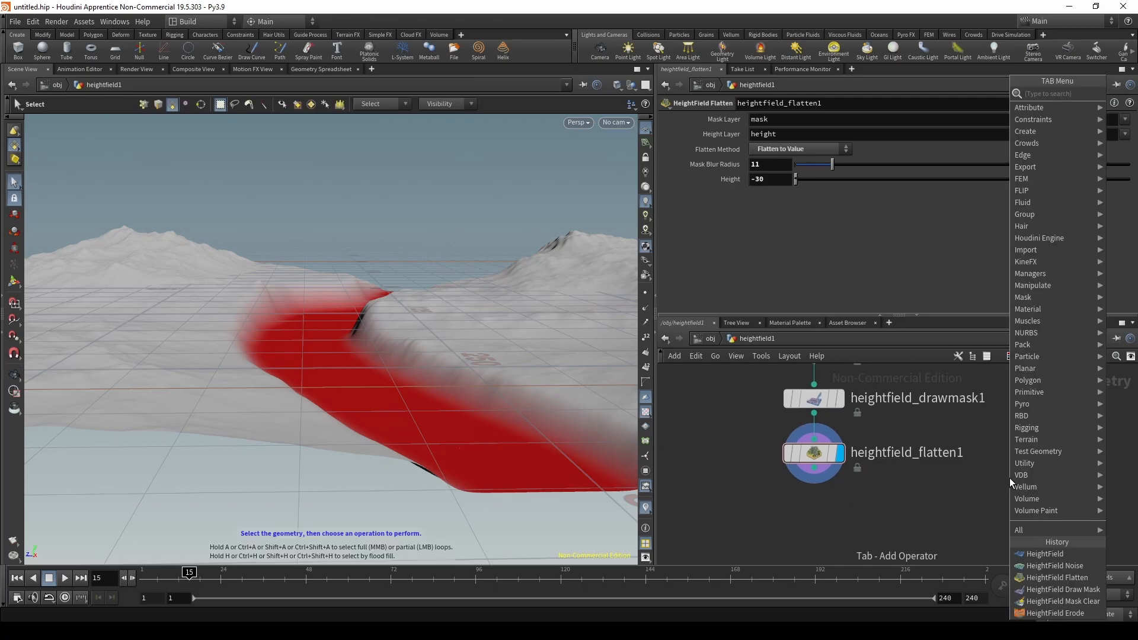
pyautogui.write('hei noi')
pyautogui.press('Return')
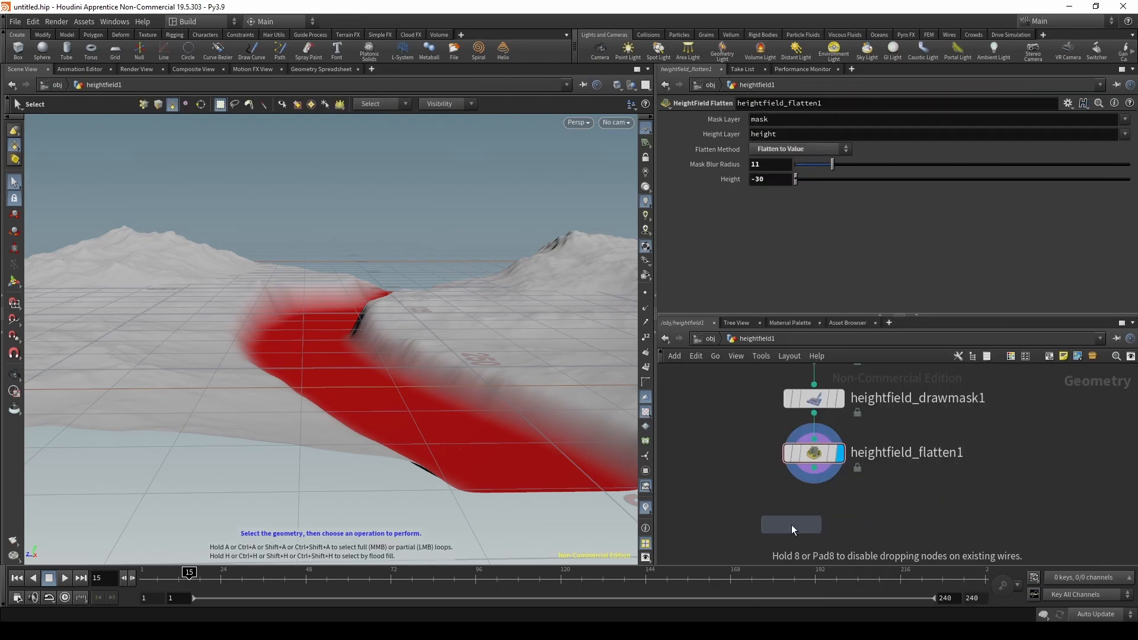
pyautogui.click(814, 514)
pyautogui.moveTo(814, 500); pyautogui.dragTo(814, 489)
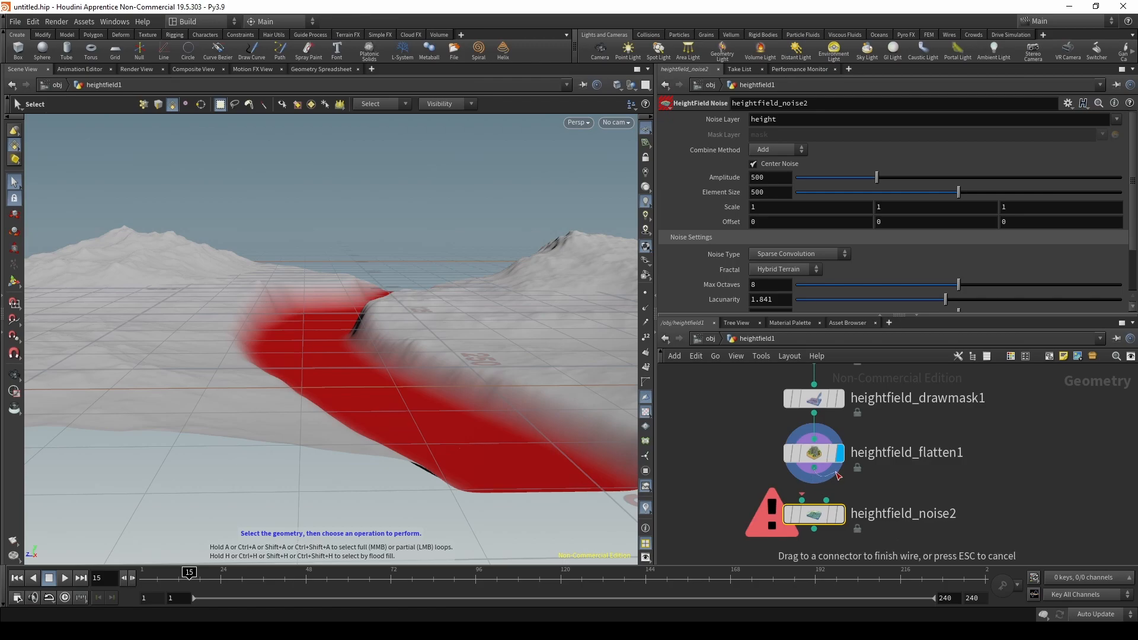
pyautogui.click(802, 499)
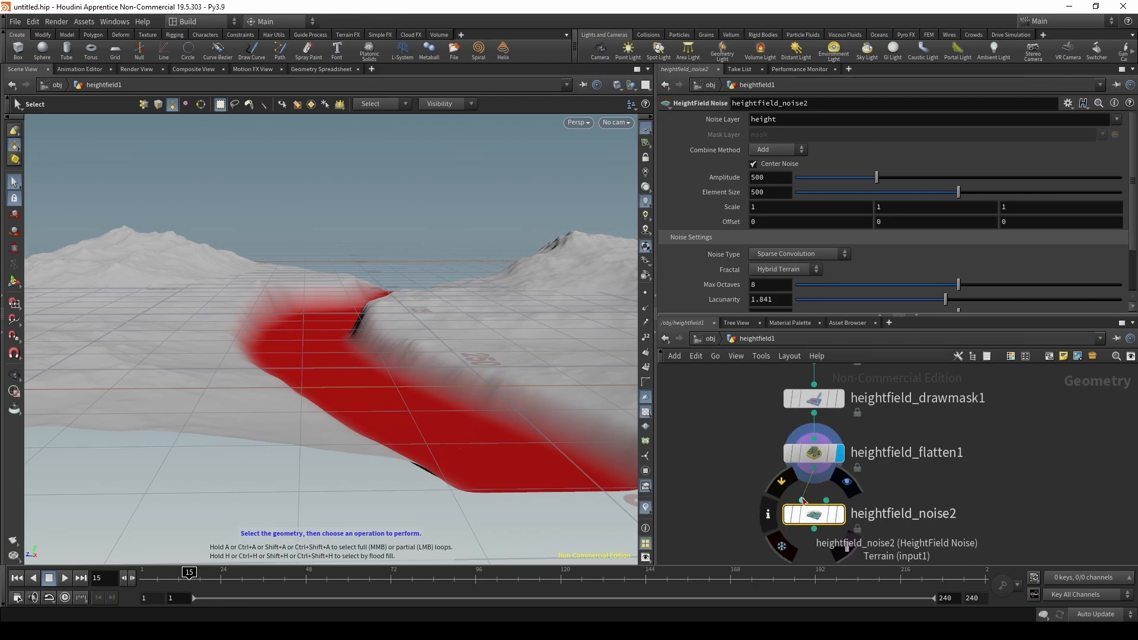
pyautogui.scroll(-2, 987, 493)
pyautogui.scroll(2, 869, 410)
pyautogui.moveTo(869, 410); pyautogui.dragTo(868, 458, button='middle')
pyautogui.moveTo(1071, 554); pyautogui.dragTo(1061, 419, button='middle')
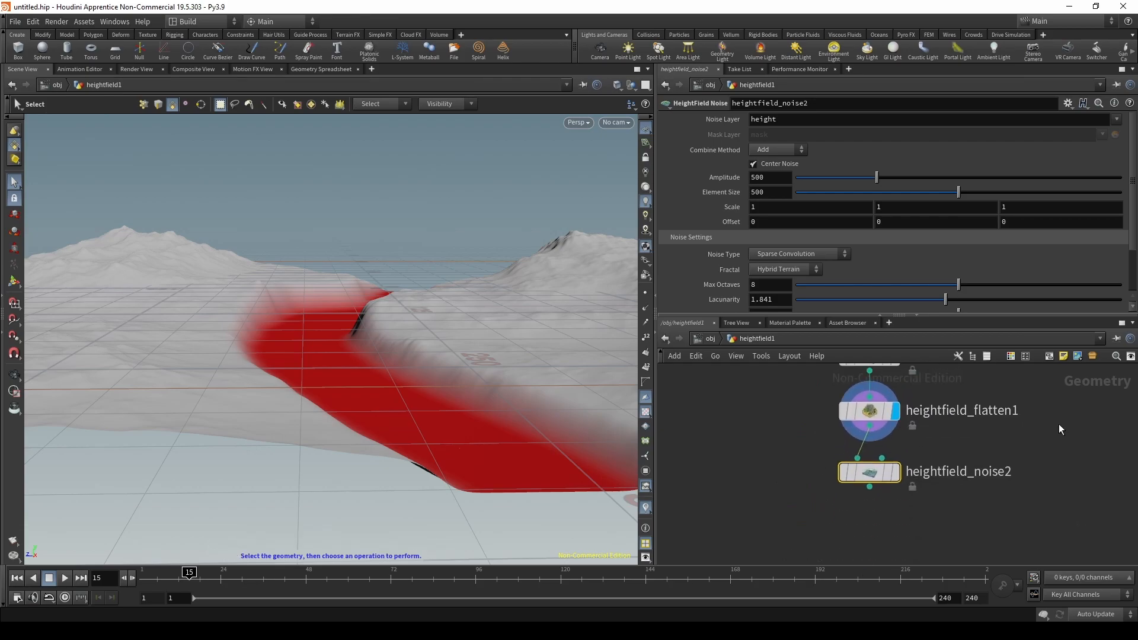
pyautogui.scroll(2, 909, 513)
pyautogui.middleClick(869, 505)
pyautogui.moveTo(989, 483); pyautogui.dragTo(988, 543, button='middle')
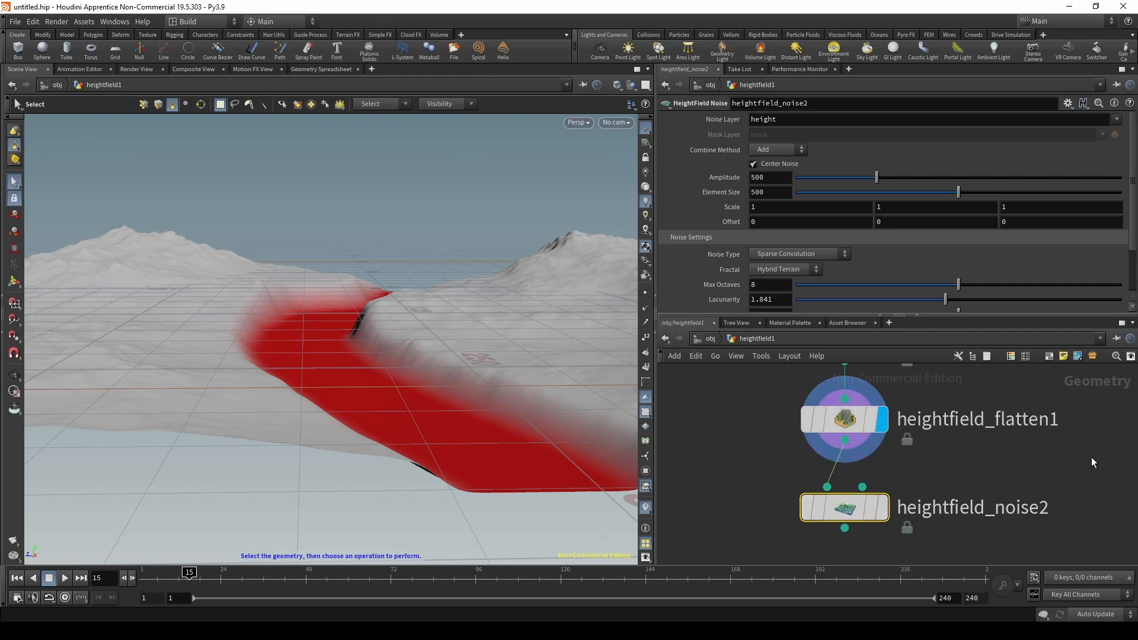
pyautogui.scroll(-2, 854, 449)
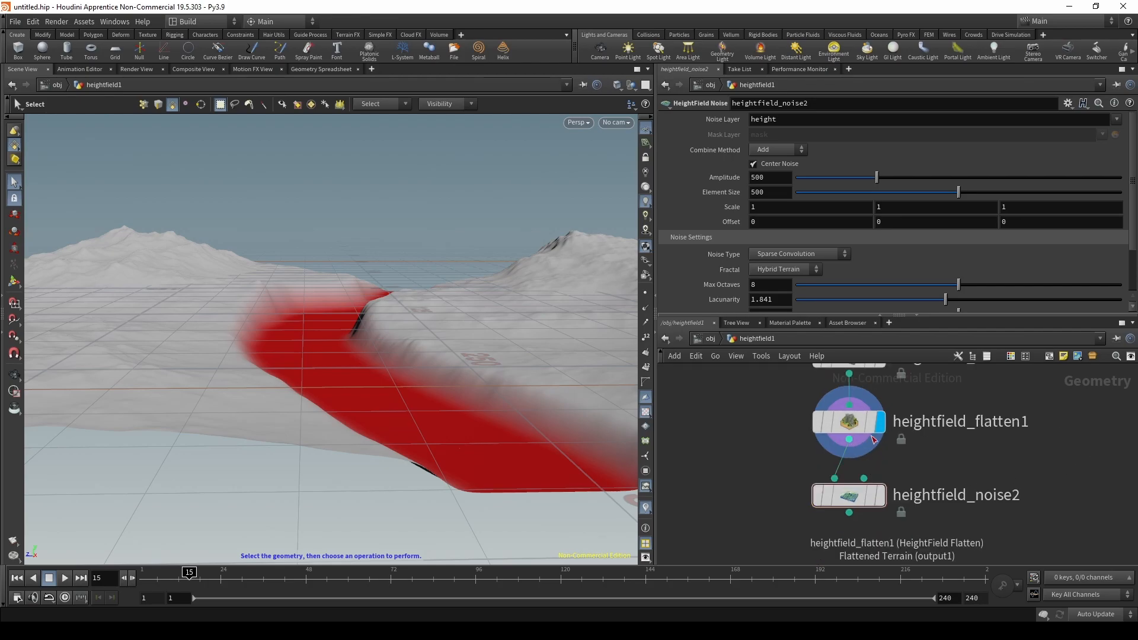
# Step: Compare the draw mask and flatten results, and wire the flatten output into the second noise node's mask input
pyautogui.moveTo(1043, 457); pyautogui.dragTo(1040, 512, button='middle')
pyautogui.click(877, 422)
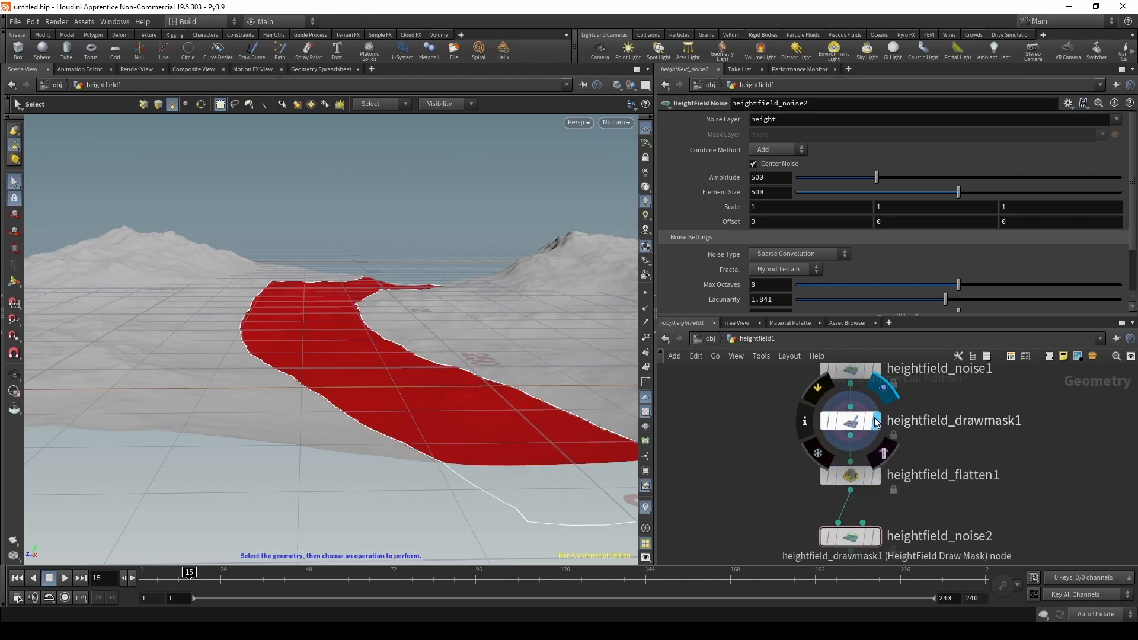
pyautogui.click(878, 479)
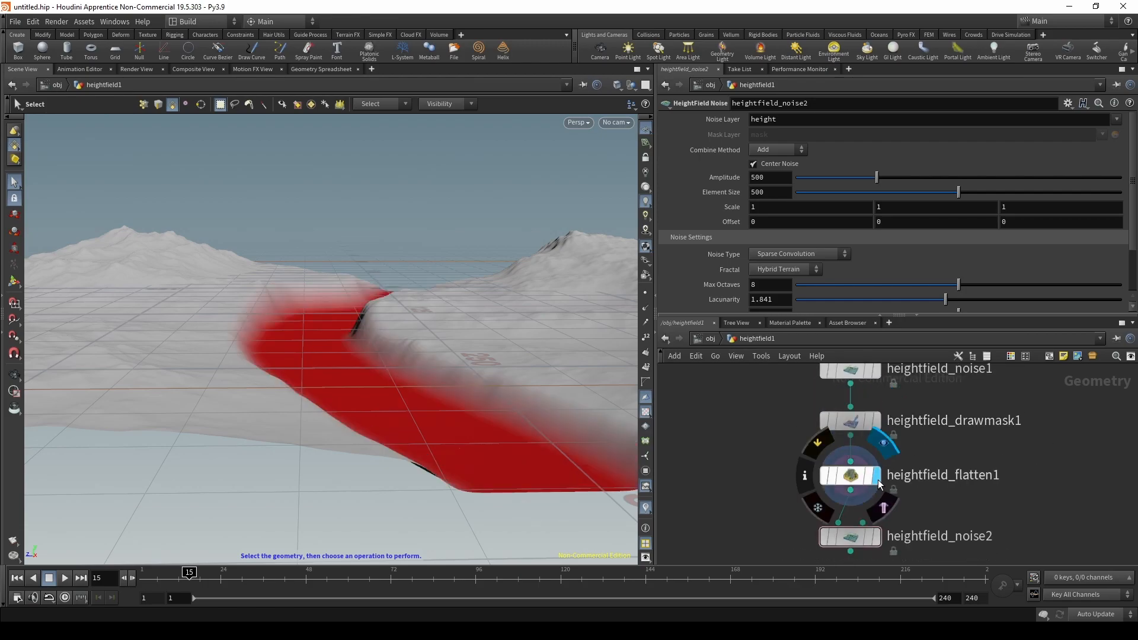
pyautogui.click(877, 422)
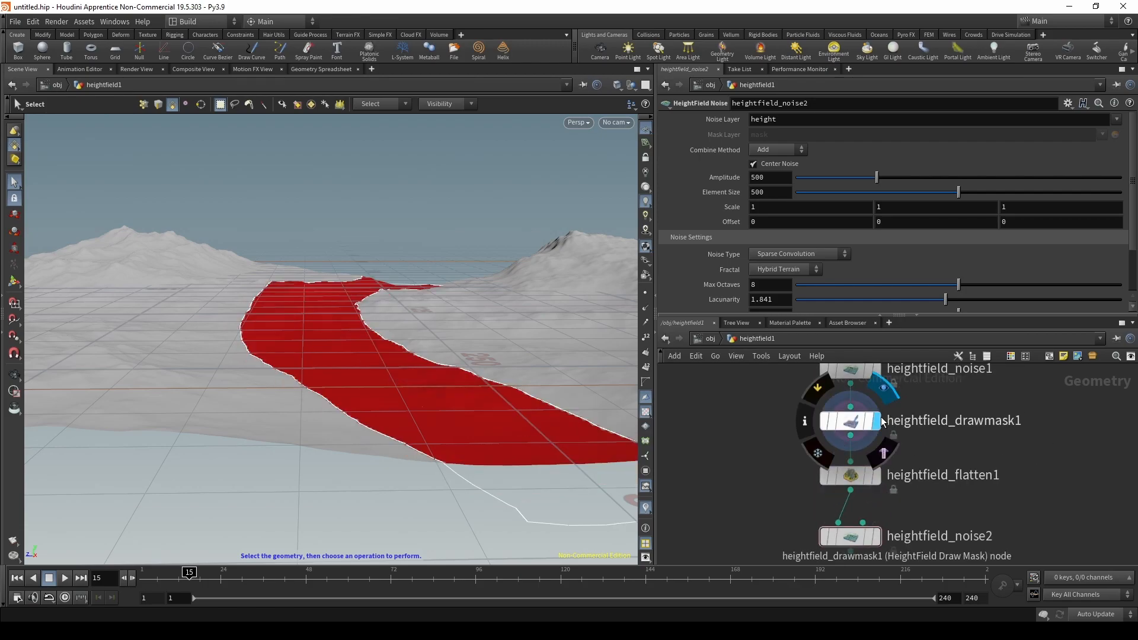
pyautogui.click(877, 476)
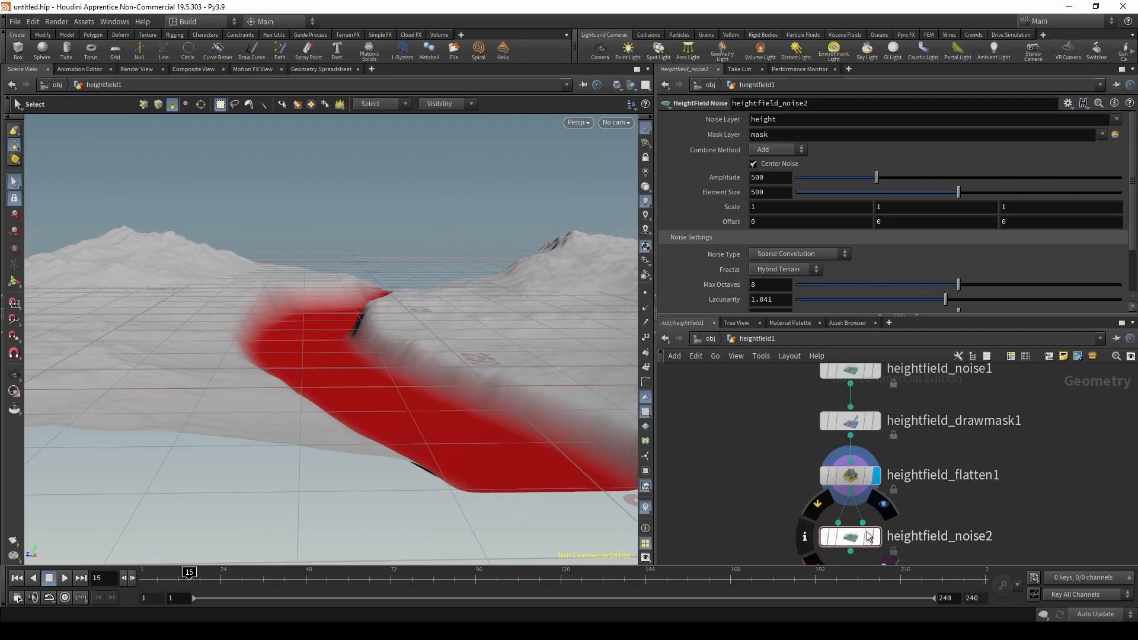
# Step: Display the second noise node's result on the terrain
pyautogui.moveTo(1003, 519); pyautogui.dragTo(1011, 468, button='middle')
pyautogui.scroll(2, 855, 501)
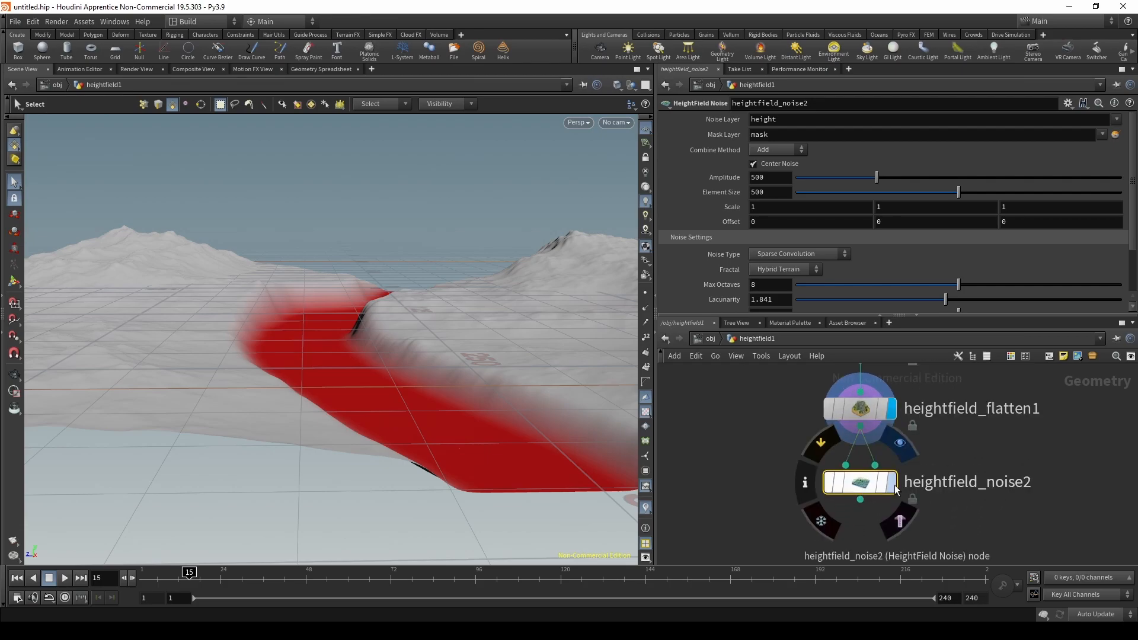
pyautogui.click(891, 482)
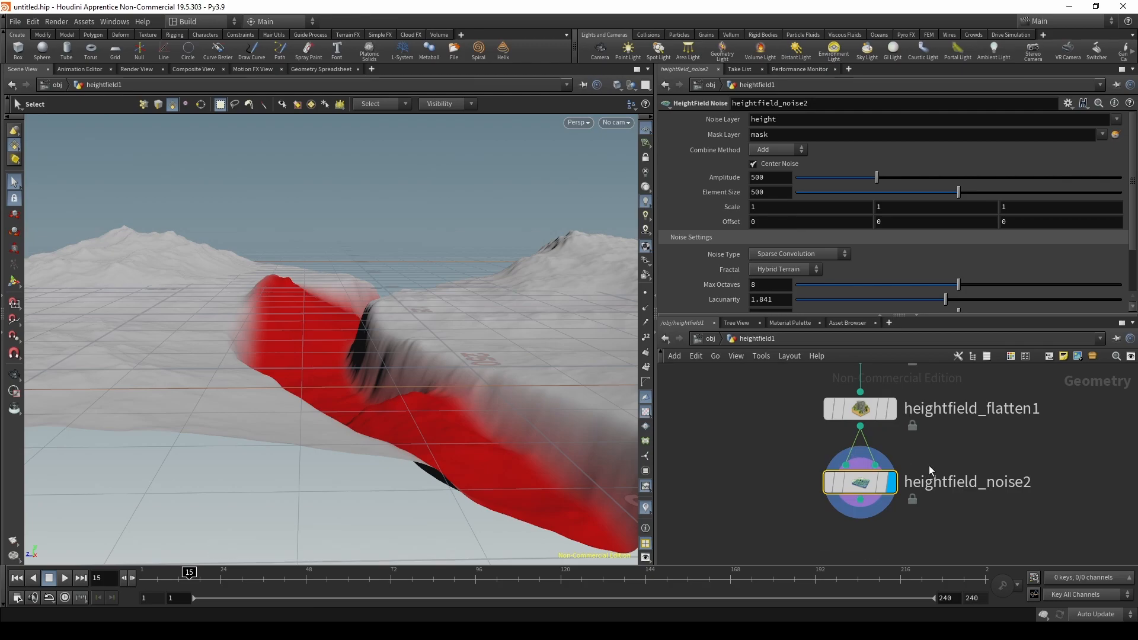
pyautogui.moveTo(1068, 434); pyautogui.dragTo(1061, 461, button='middle')
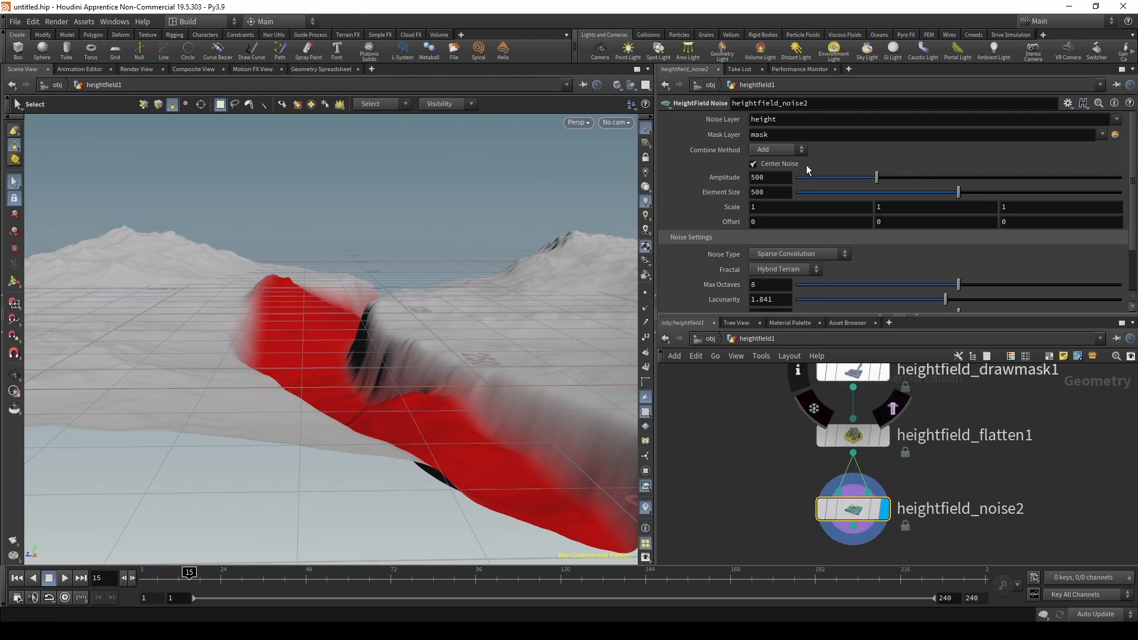
# Step: Examine the second noise node's mask layer setting and its effect on the riverbed
pyautogui.click(804, 133)
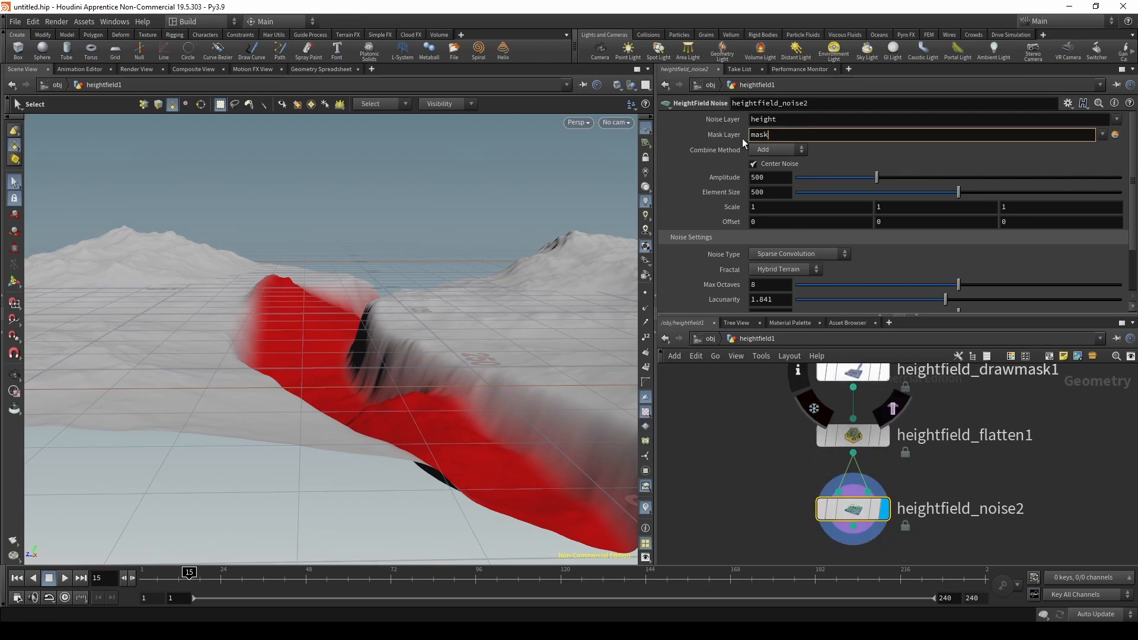
pyautogui.click(1101, 135)
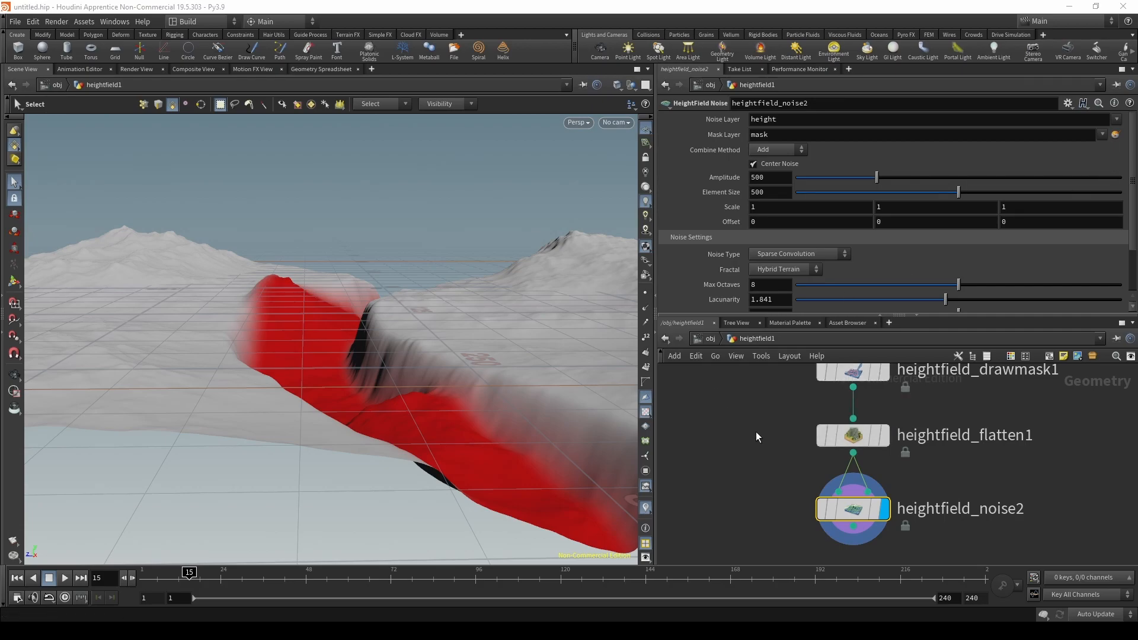
pyautogui.click(997, 480)
pyautogui.moveTo(826, 522); pyautogui.dragTo(833, 497, button='middle')
pyautogui.keyDown('alt'); pyautogui.moveTo(358, 325); pyautogui.dragTo(411, 274); pyautogui.keyUp('alt')
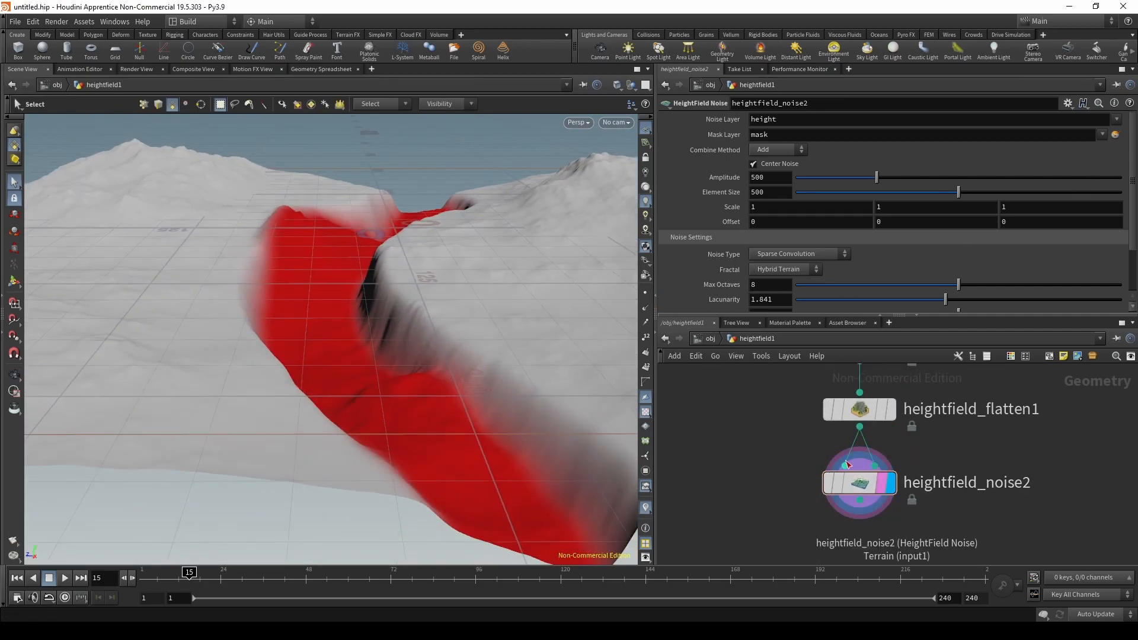
# Step: Set the second noise node's element size to 20 and amplitude to 15 for small riverbed bumps
pyautogui.click(872, 488)
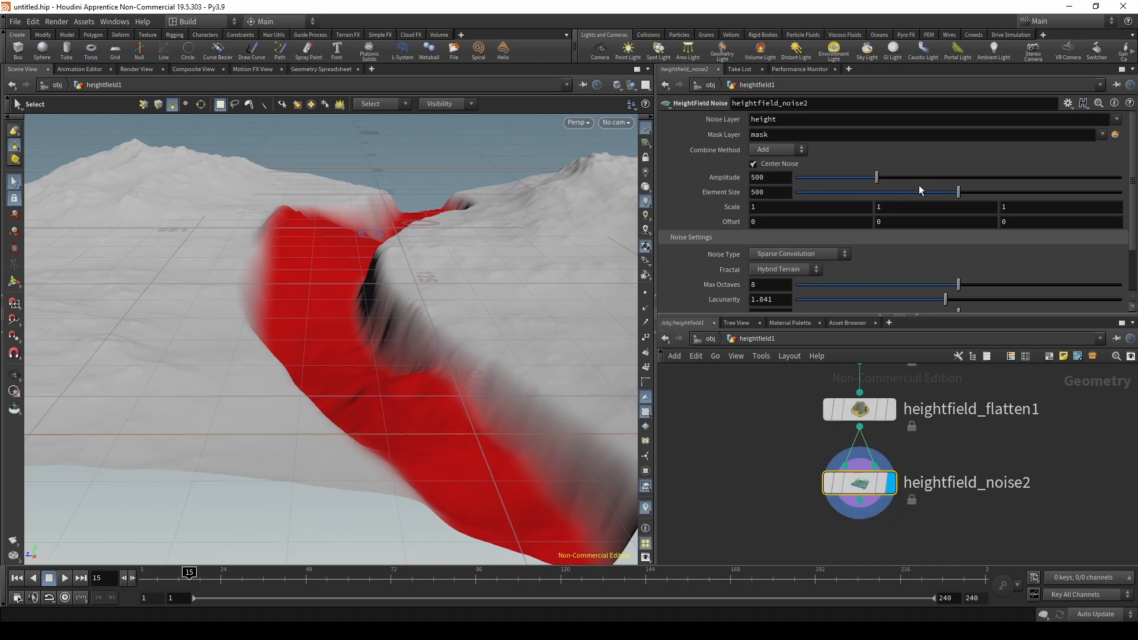
pyautogui.moveTo(906, 196); pyautogui.dragTo(802, 194)
pyautogui.keyDown('alt'); pyautogui.moveTo(450, 308); pyautogui.dragTo(363, 339); pyautogui.keyUp('alt')
pyautogui.scroll(-5, 360, 249)
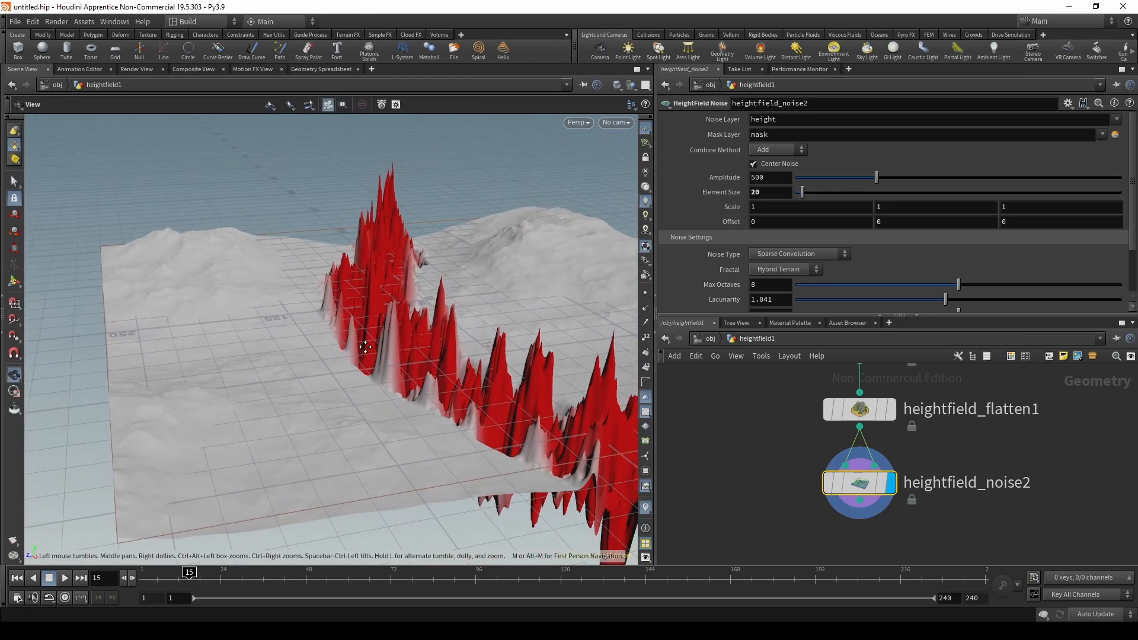
pyautogui.scroll(3, 363, 339)
pyautogui.moveTo(877, 178); pyautogui.dragTo(800, 194)
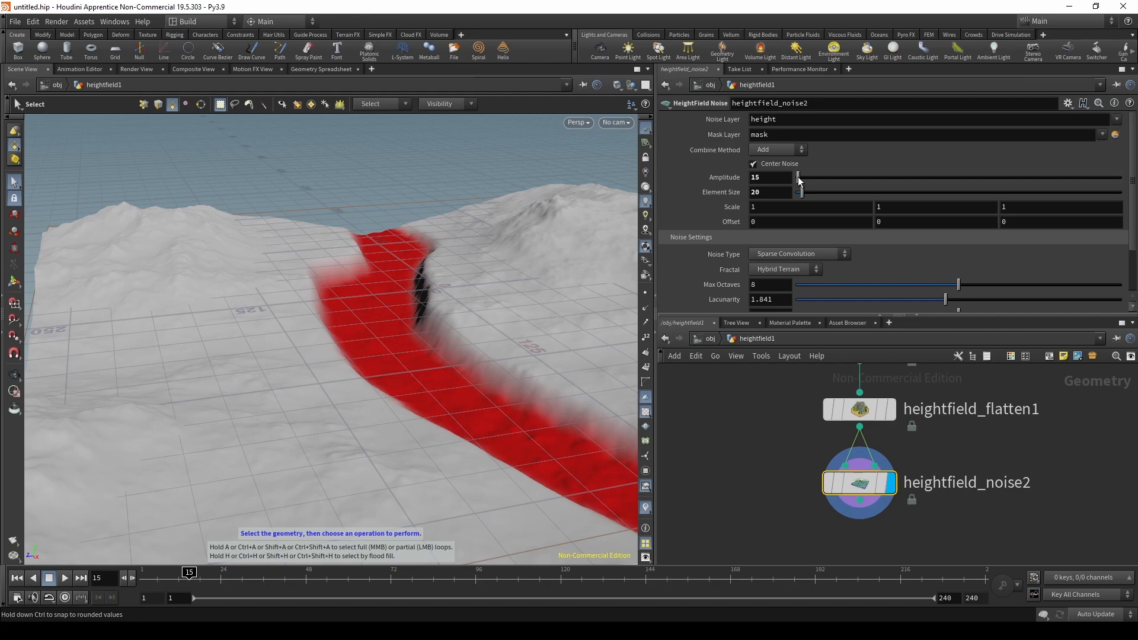
pyautogui.keyDown('alt'); pyautogui.moveTo(538, 305); pyautogui.dragTo(438, 409); pyautogui.keyUp('alt')
# Step: Add a HeightField Erode node below the second noise node and wire the noise output into its terrain input
pyautogui.press('Tab')
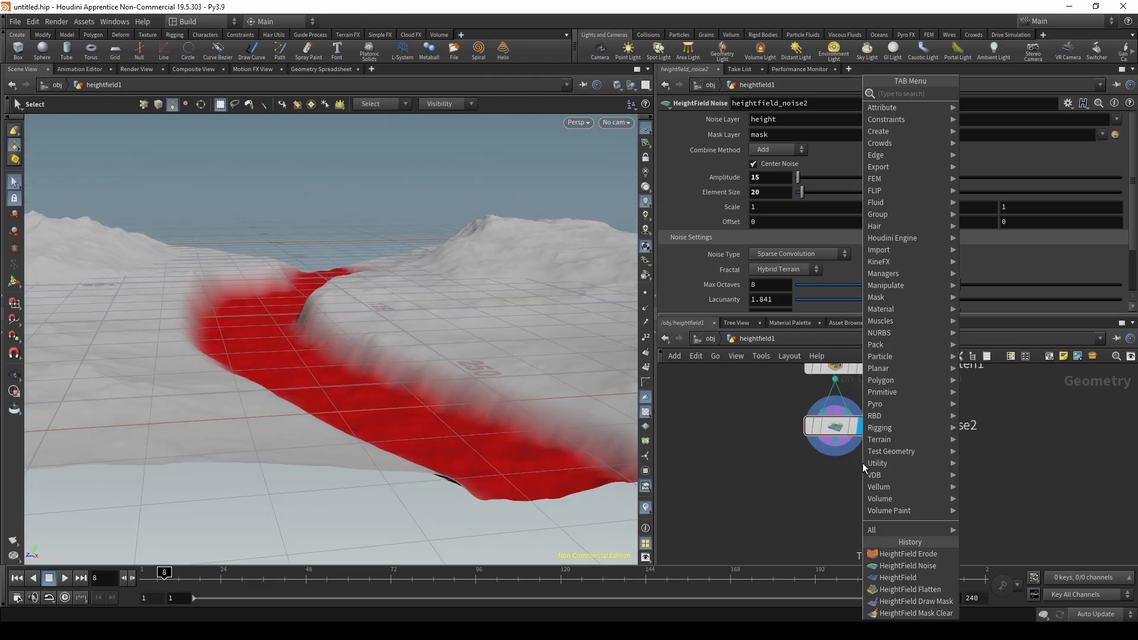
pyautogui.write('ero')
pyautogui.press('Return')
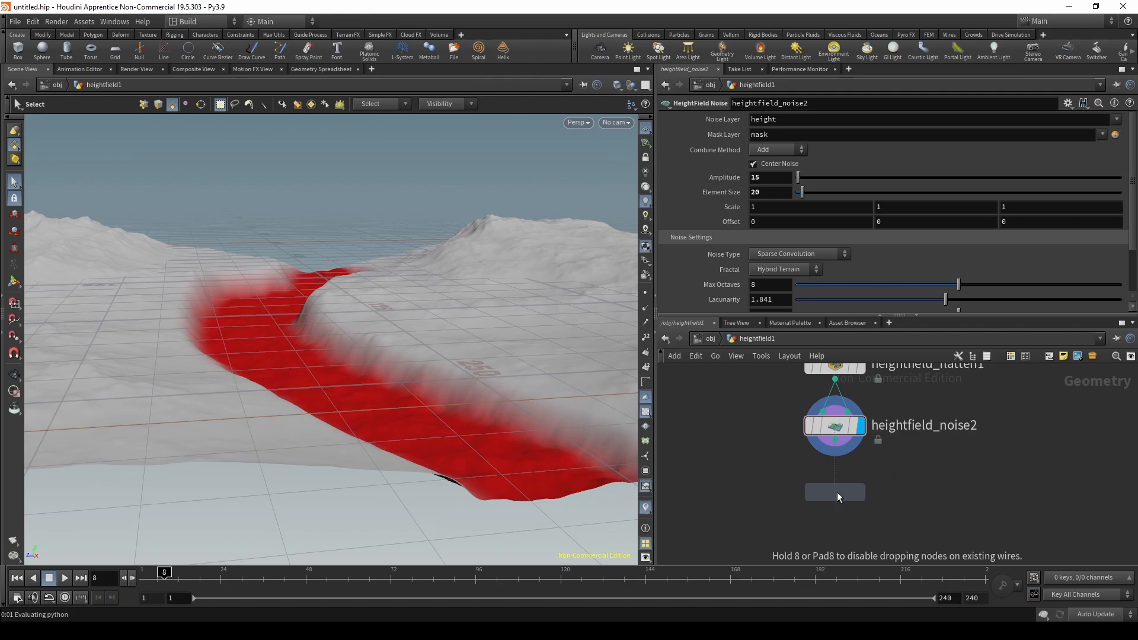
pyautogui.click(837, 492)
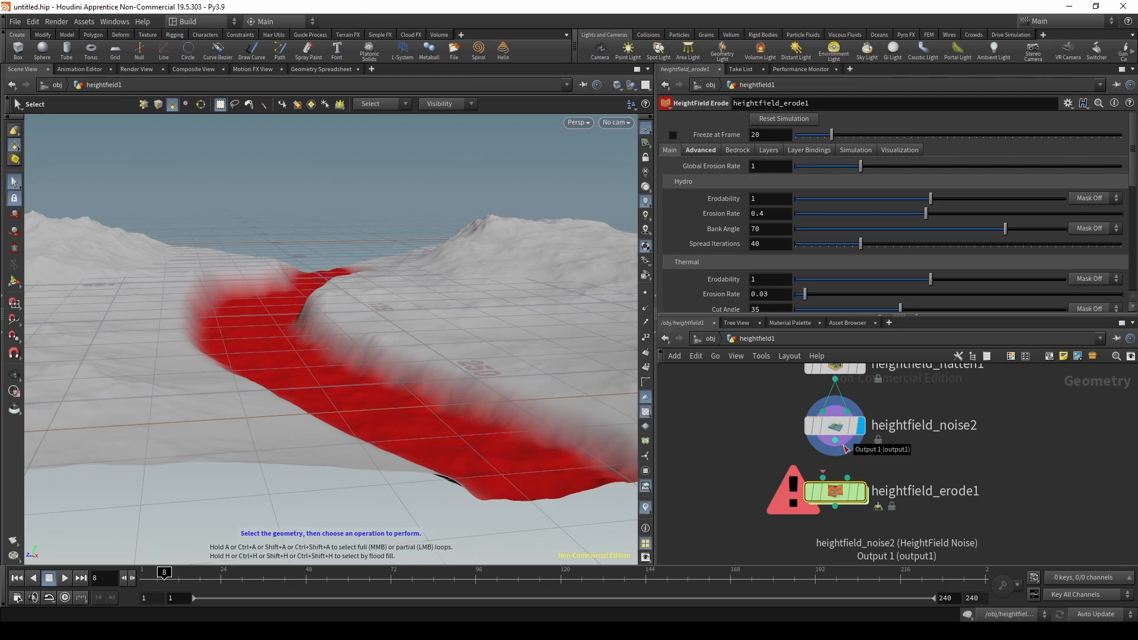
pyautogui.moveTo(845, 448); pyautogui.dragTo(832, 485)
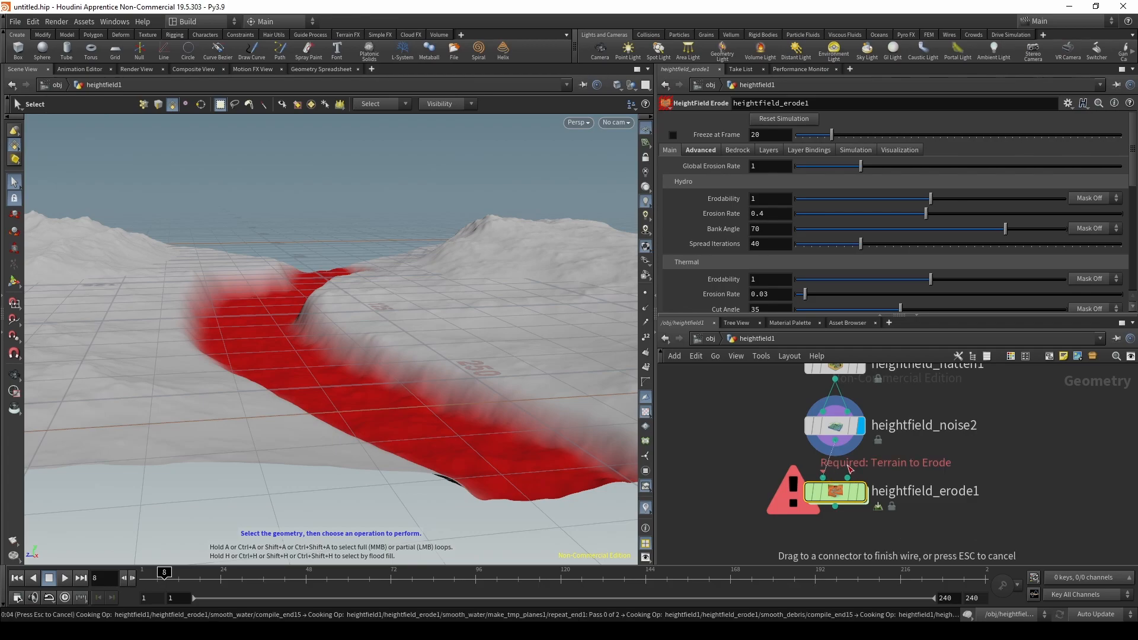
pyautogui.click(849, 467)
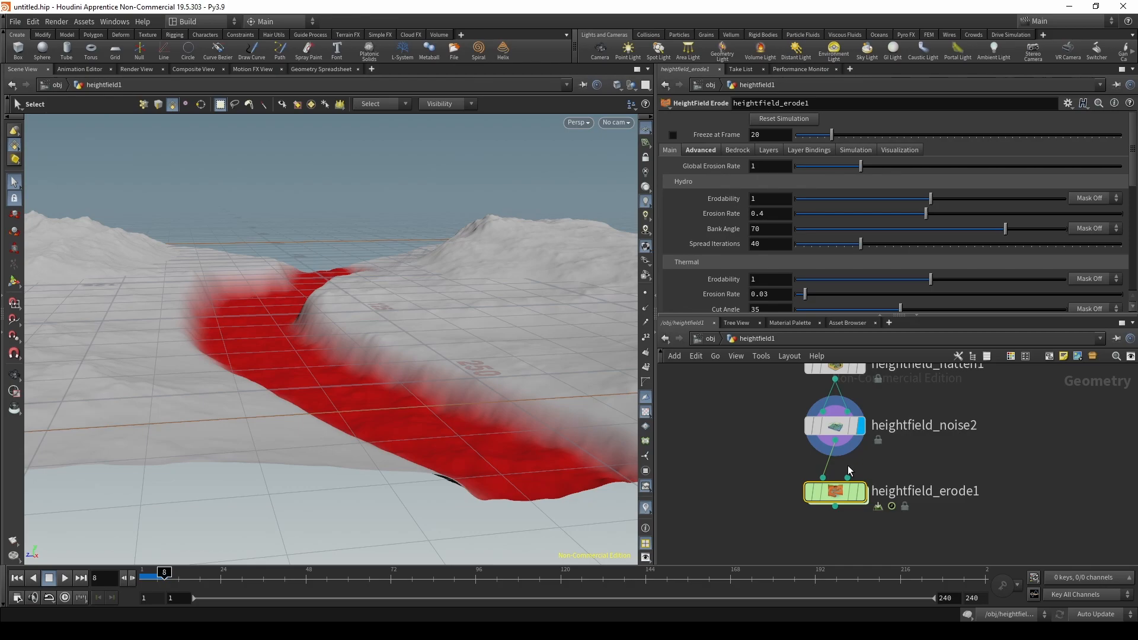
# Step: Display the erode node's result on the terrain and set the timeline to frame 6
pyautogui.moveTo(855, 459)
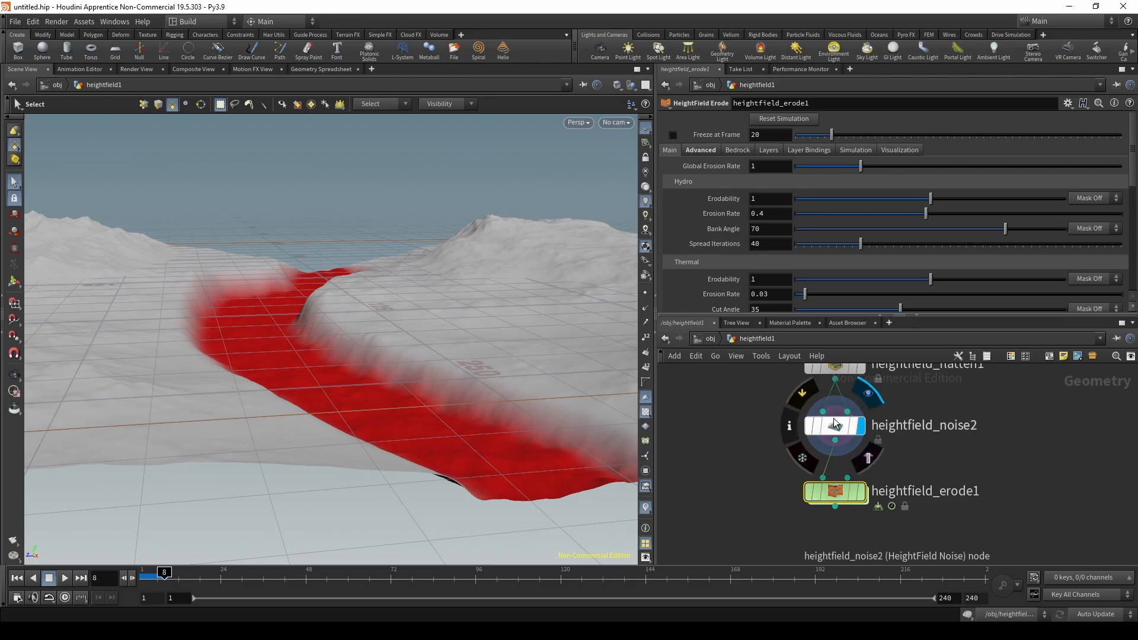
pyautogui.click(867, 492)
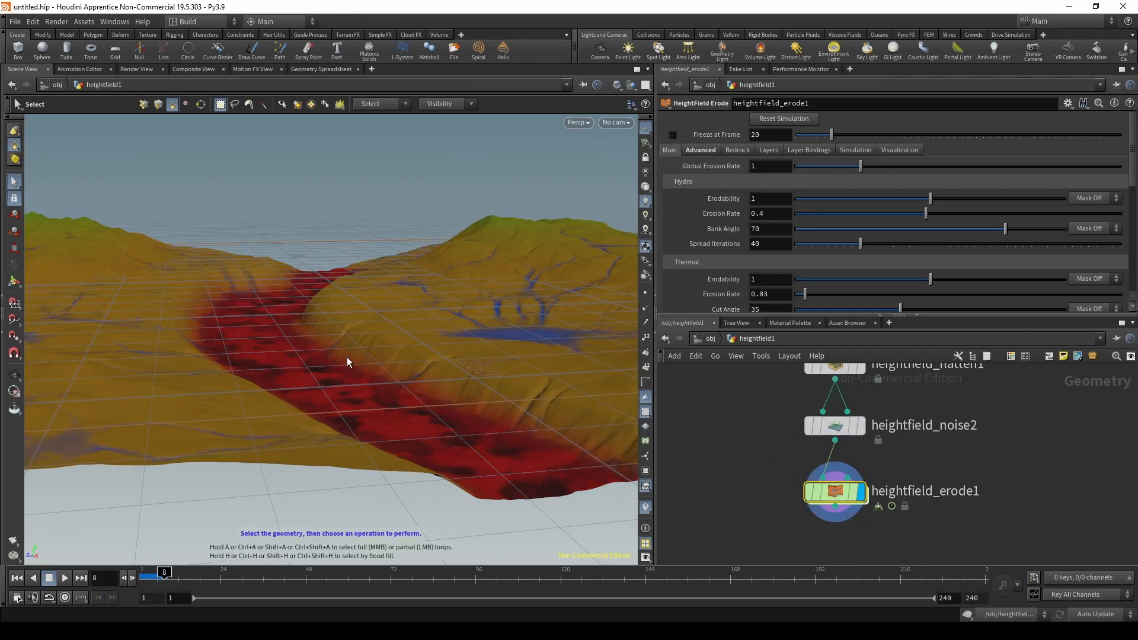
pyautogui.press('Escape')
pyautogui.moveTo(419, 368); pyautogui.dragTo(358, 375)
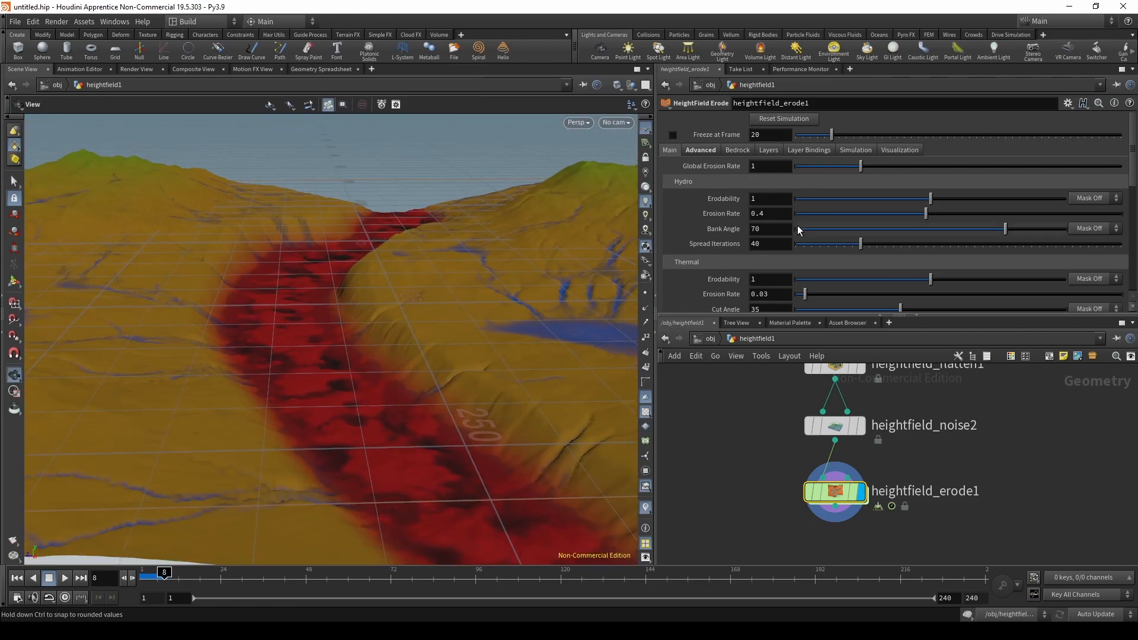
pyautogui.press('s')
pyautogui.moveTo(167, 573)
pyautogui.mouseDown()
pyautogui.moveTo(145, 573)
pyautogui.moveTo(158, 573)
pyautogui.mouseUp()
pyautogui.scroll(-4, 810, 421)
pyautogui.moveTo(951, 421); pyautogui.dragTo(932, 532, button='middle')
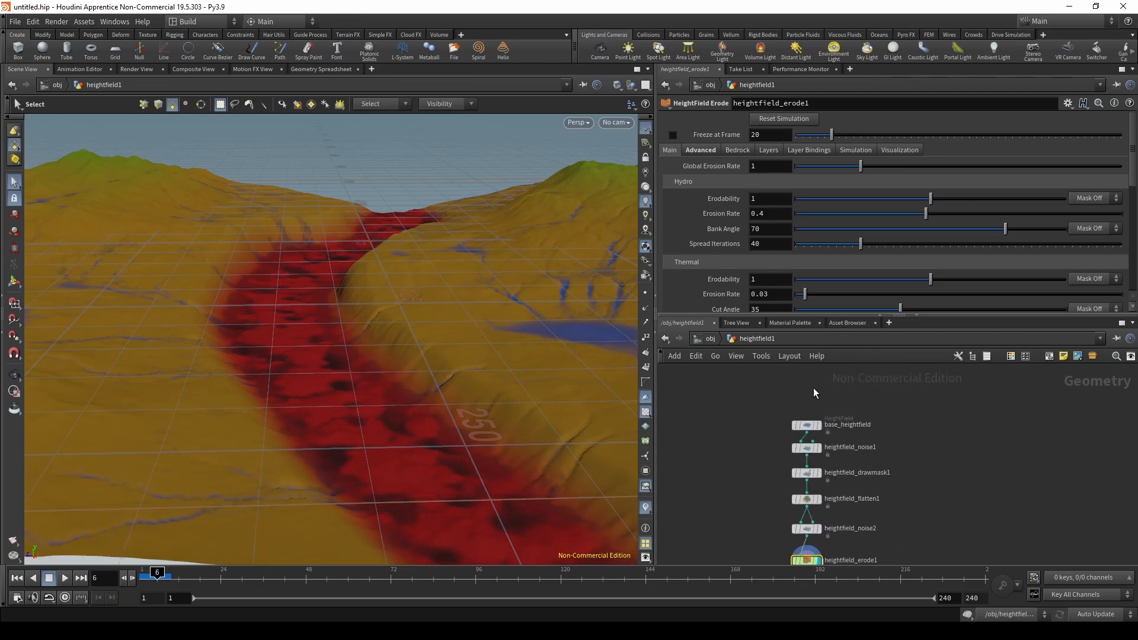
pyautogui.moveTo(924, 489); pyautogui.dragTo(908, 473, button='middle')
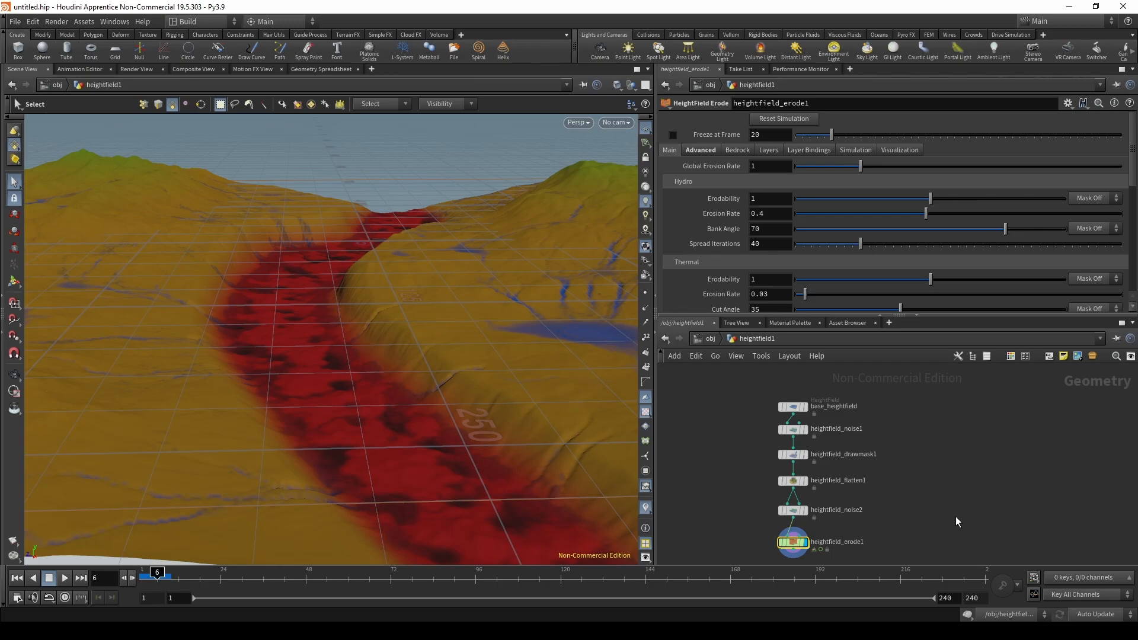
pyautogui.moveTo(417, 369); pyautogui.dragTo(375, 393)
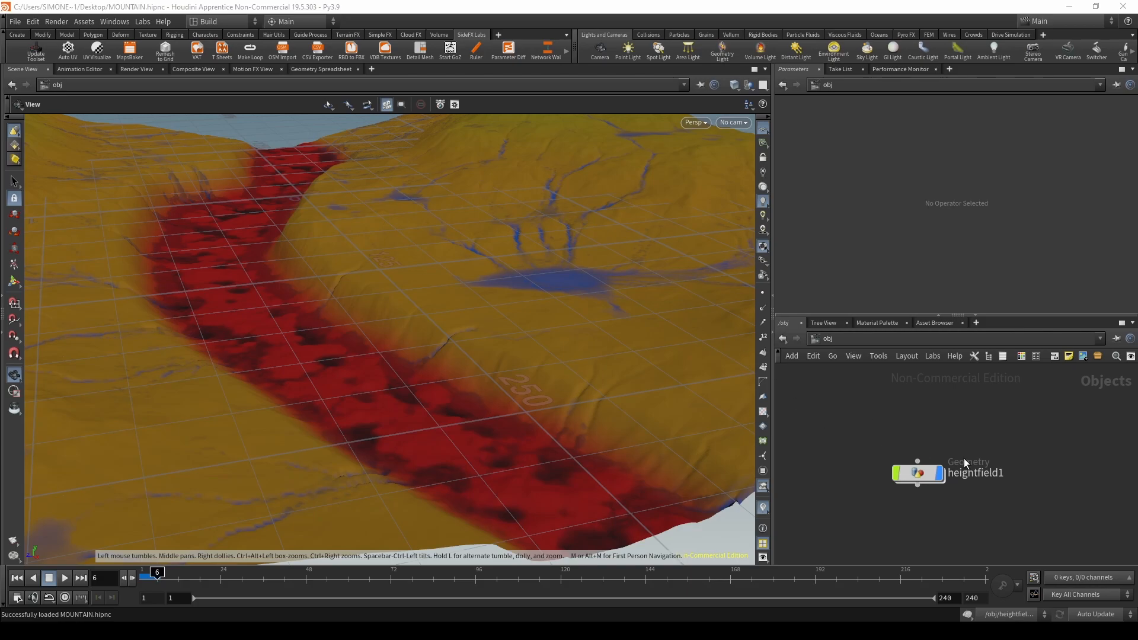
# Step: Add a Geometry object beside heightfield1 at object level and name it terrain_convert
pyautogui.moveTo(899, 408); pyautogui.dragTo(892, 425, button='middle')
pyautogui.scroll(-4, 439, 296)
pyautogui.moveTo(257, 266); pyautogui.dragTo(468, 355)
pyautogui.press('Tab')
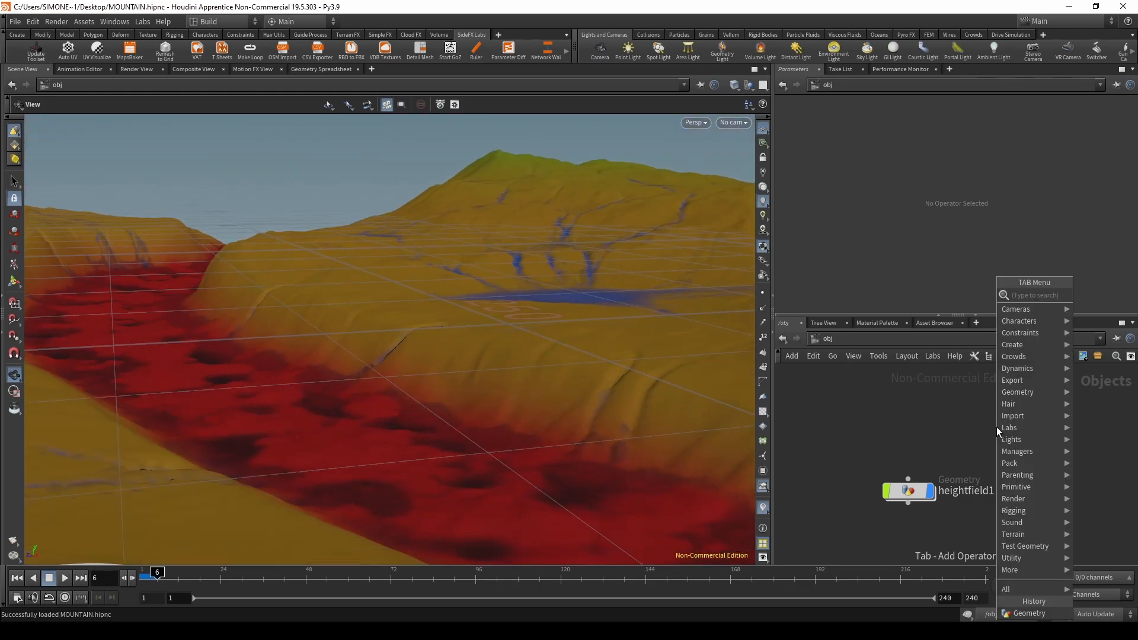
pyautogui.write('geom')
pyautogui.press('Return')
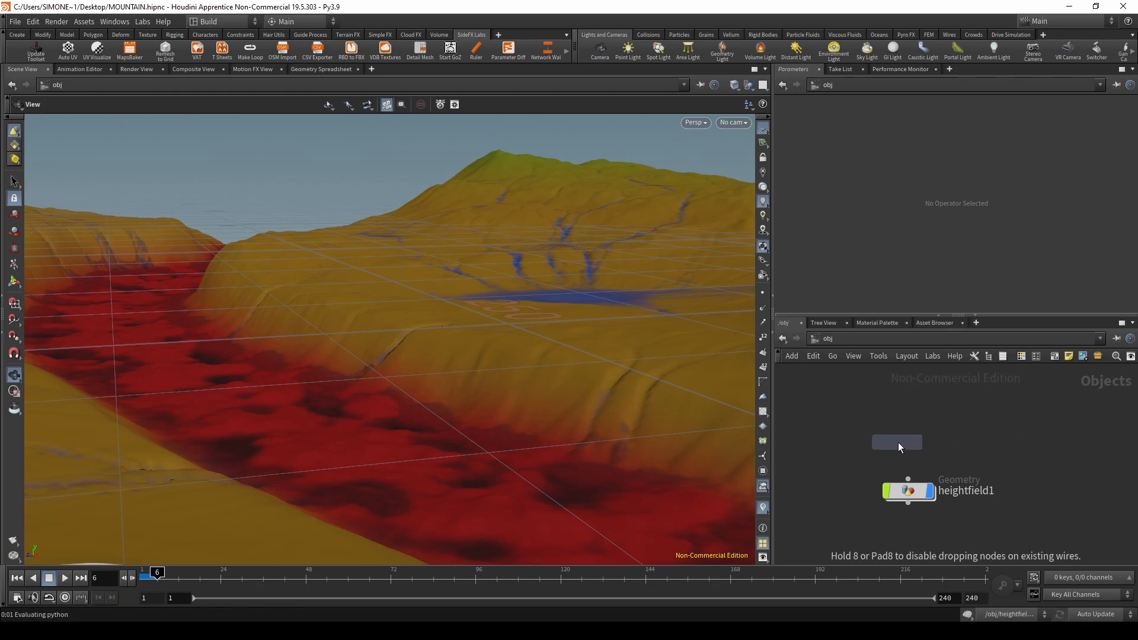
pyautogui.click(896, 446)
pyautogui.doubleClick(948, 440)
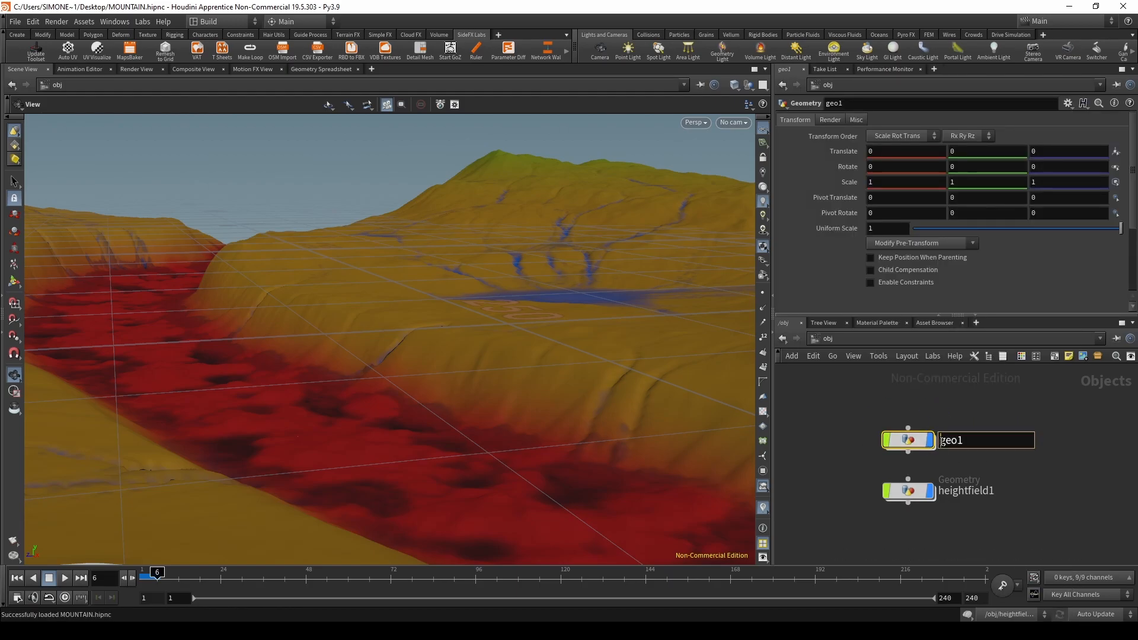
pyautogui.write('terrain_convert')
pyautogui.press('Return')
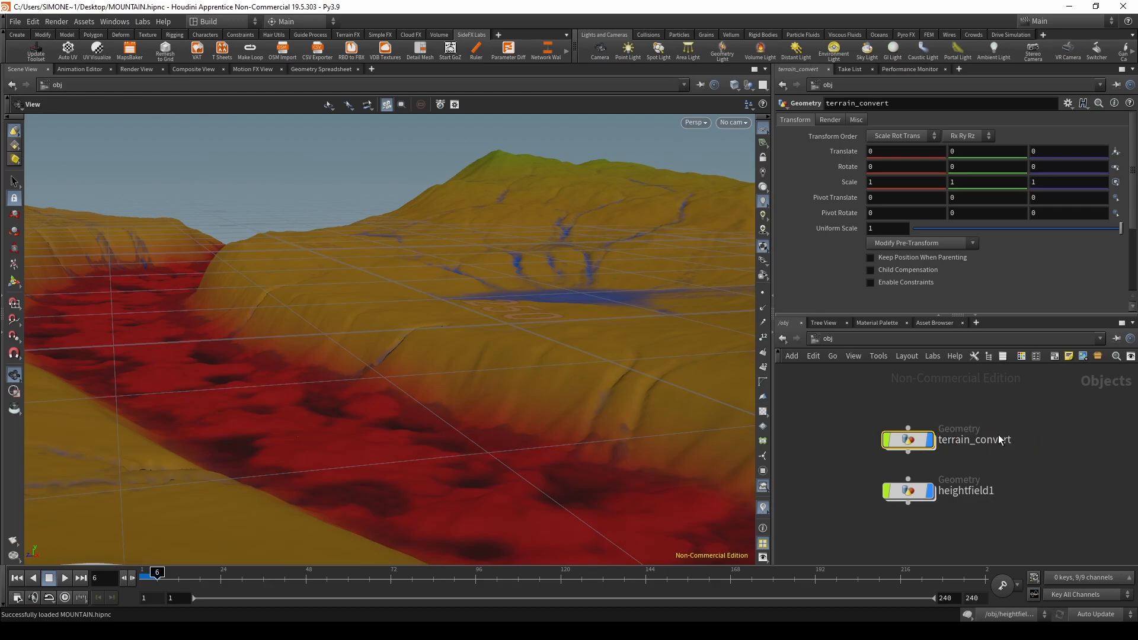
# Step: Inside the heightfield1 object, add a Null node connected below the erode node
pyautogui.click(910, 490)
pyautogui.doubleClick(909, 489)
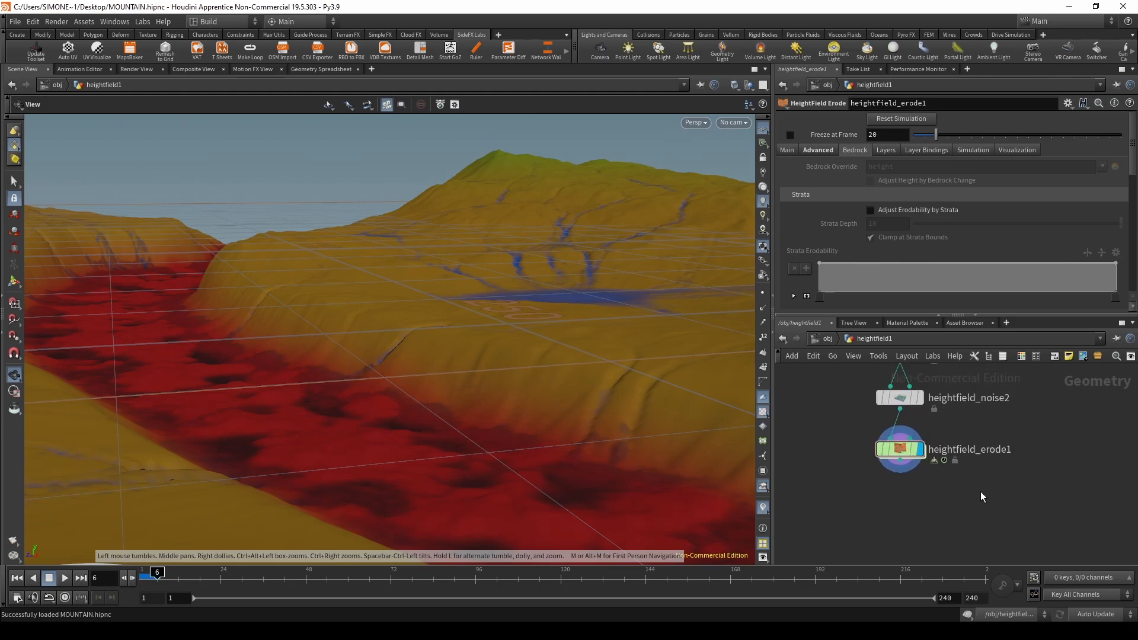
pyautogui.press('Tab')
pyautogui.write('null')
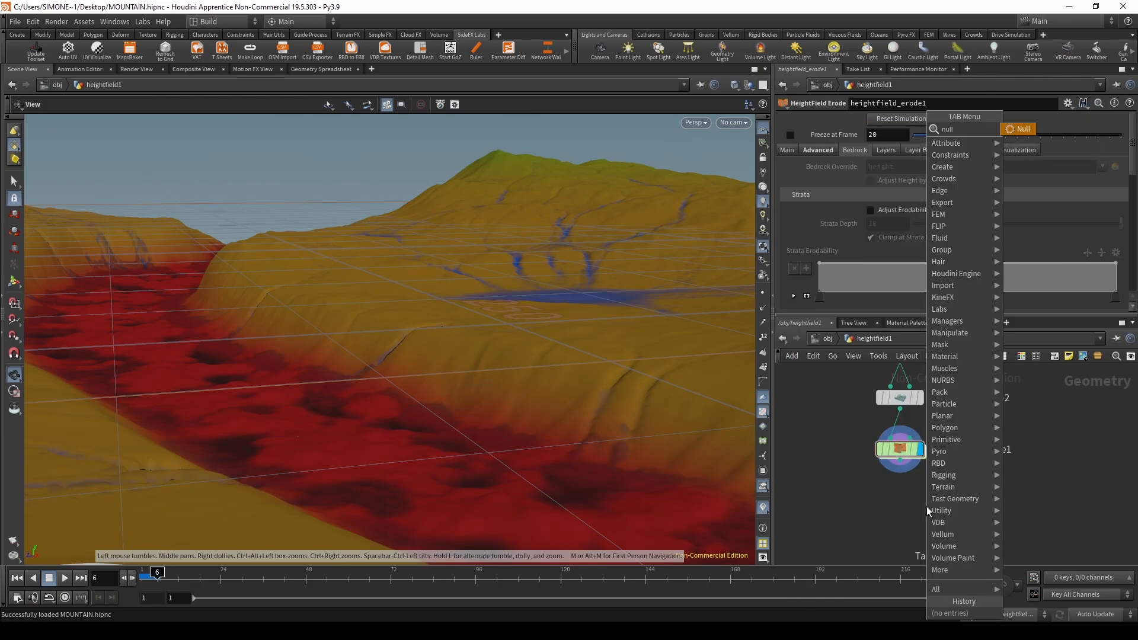
pyautogui.press('Return')
pyautogui.click(898, 501)
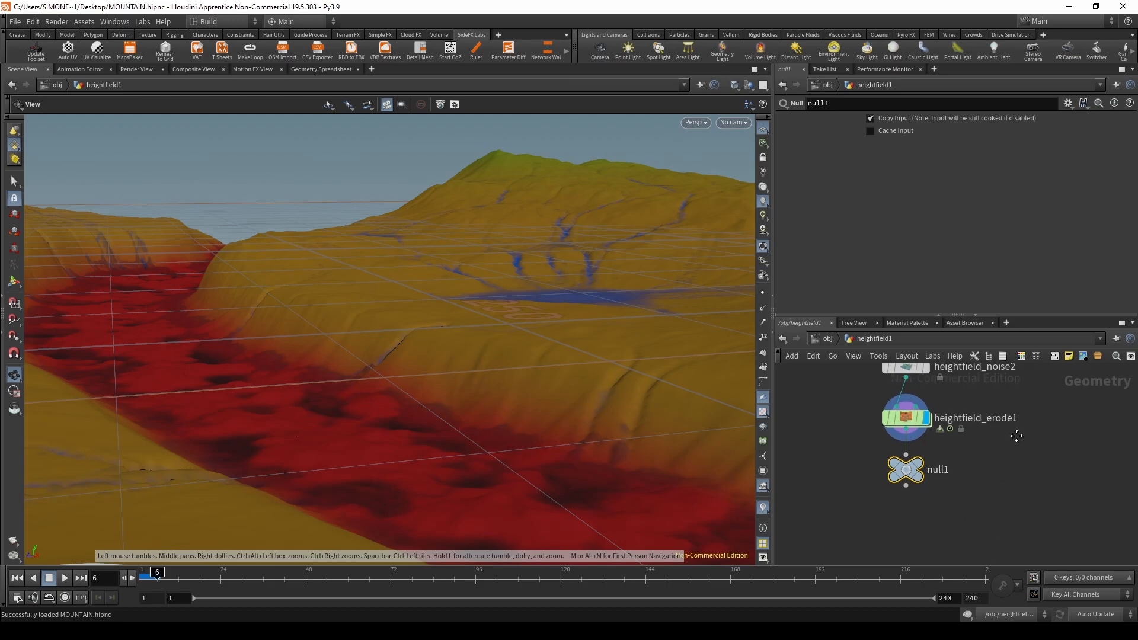
# Step: Move the null node further below the erode node and rename it HEIGHTFIELD_OUT
pyautogui.moveTo(910, 462); pyautogui.dragTo(909, 511)
pyautogui.doubleClick(939, 511)
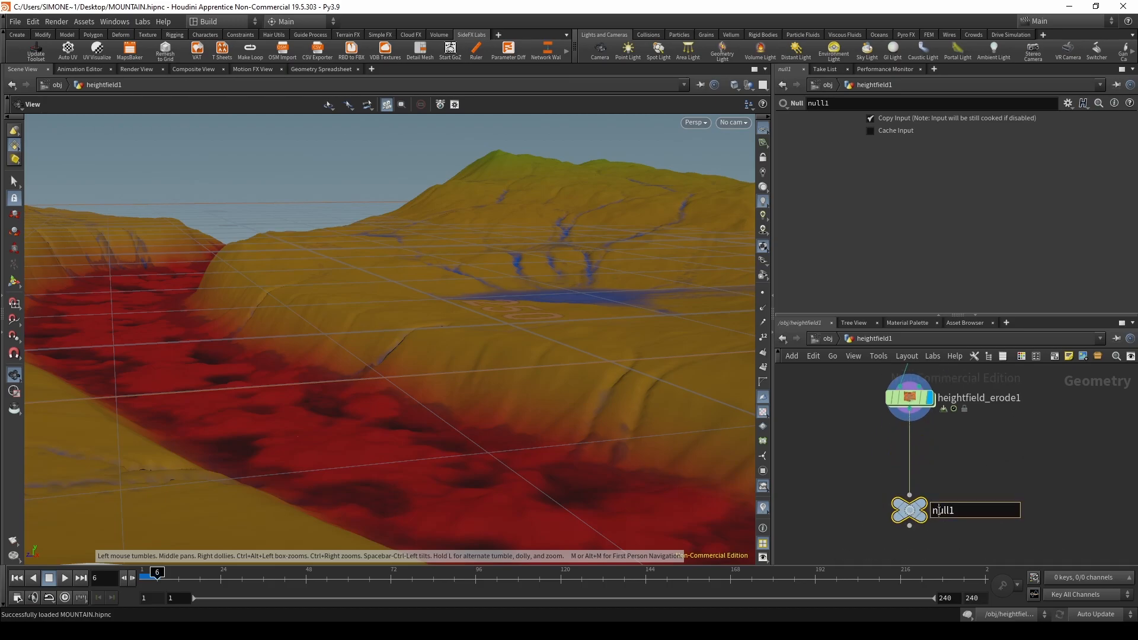
pyautogui.write('HEIGHTFIELD__OUOUT')
pyautogui.press('Return')
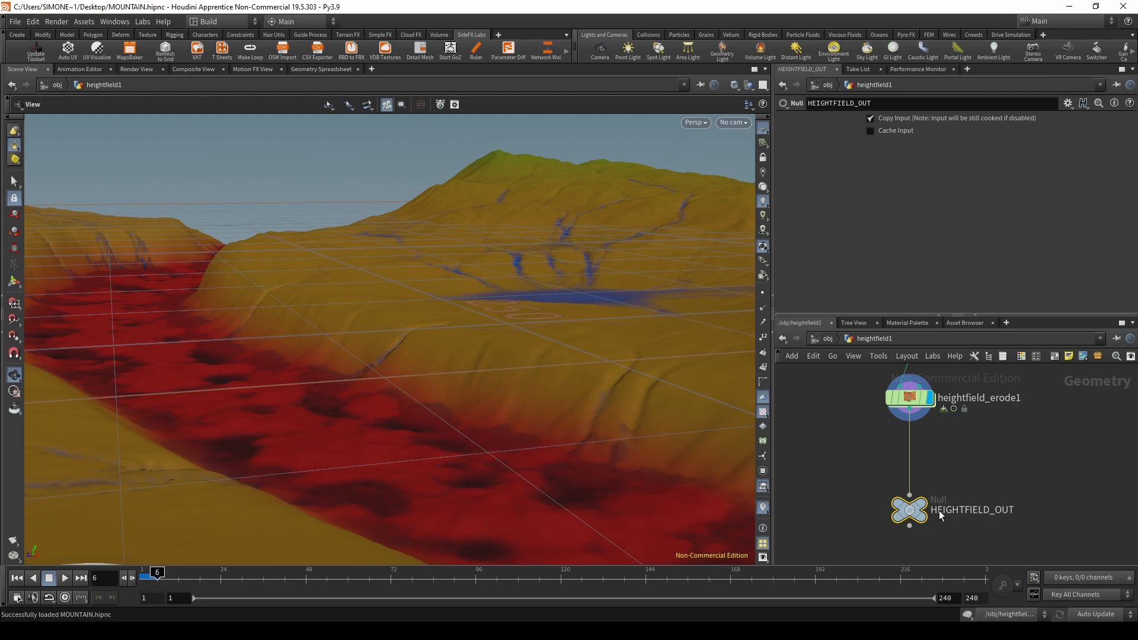
# Step: Add an Object Merge node inside the terrain_convert object
pyautogui.press('u')
pyautogui.click(908, 440)
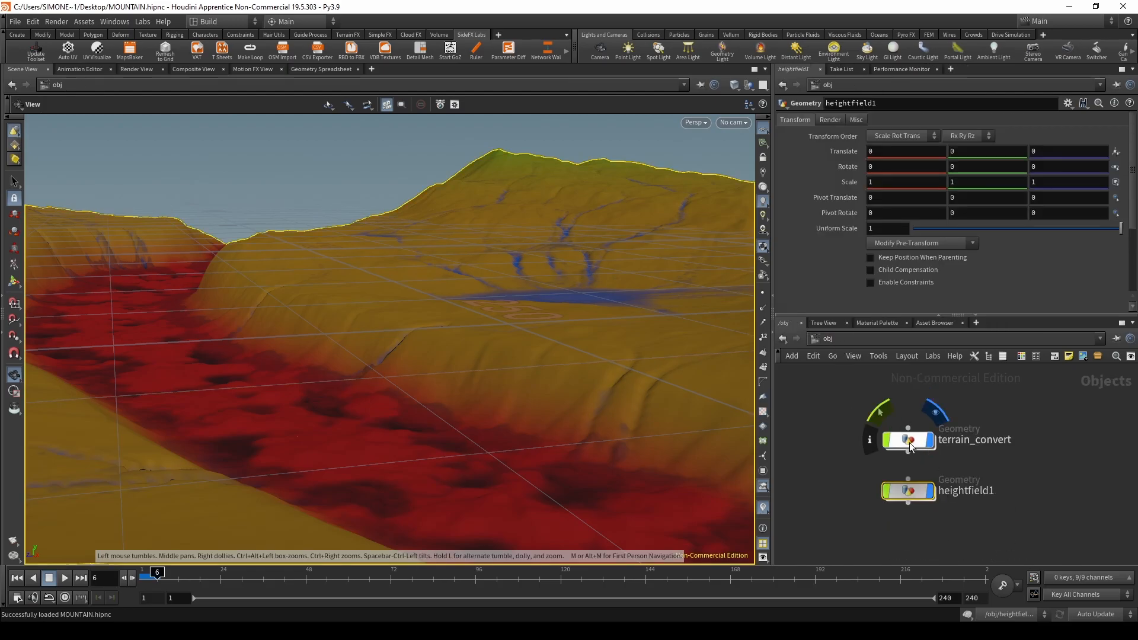
pyautogui.doubleClick(909, 441)
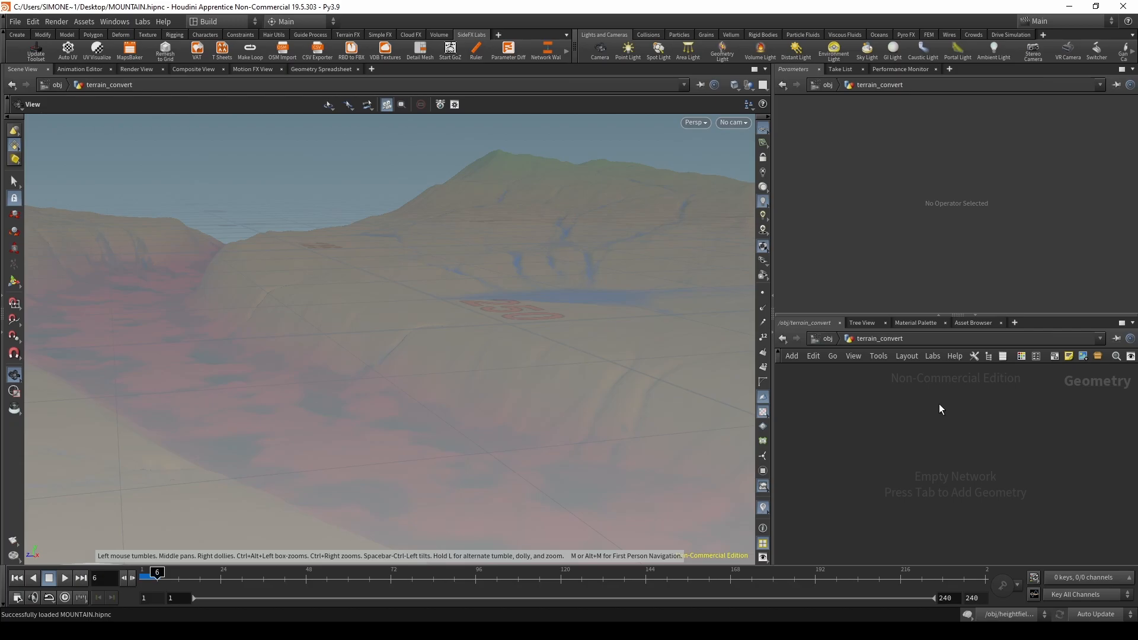
pyautogui.press('Tab')
pyautogui.write('obje')
pyautogui.press('Return')
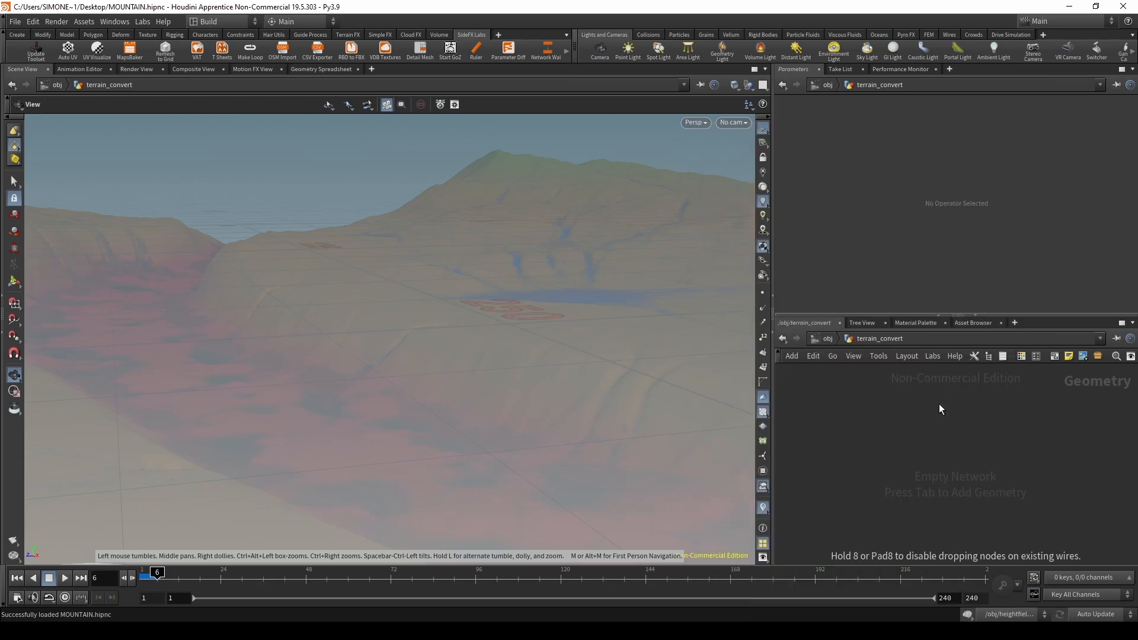
pyautogui.click(938, 403)
# Step: Set the object merge node's Object 1 to /obj/heightfield1/HEIGHTFIELD_OUT
pyautogui.click(1109, 150)
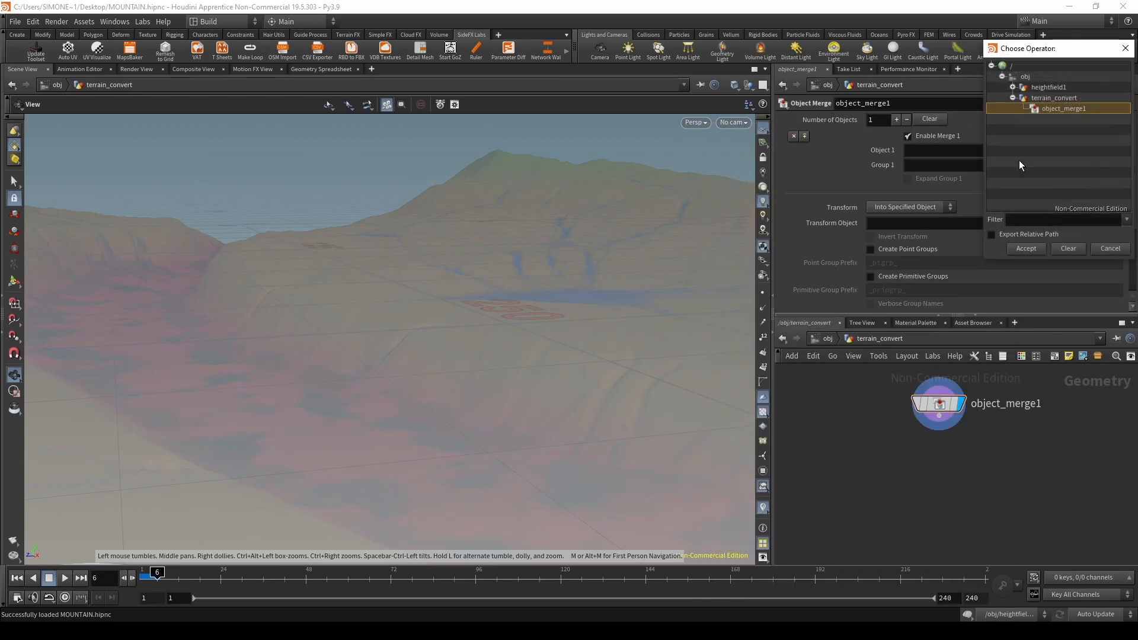
pyautogui.click(1013, 87)
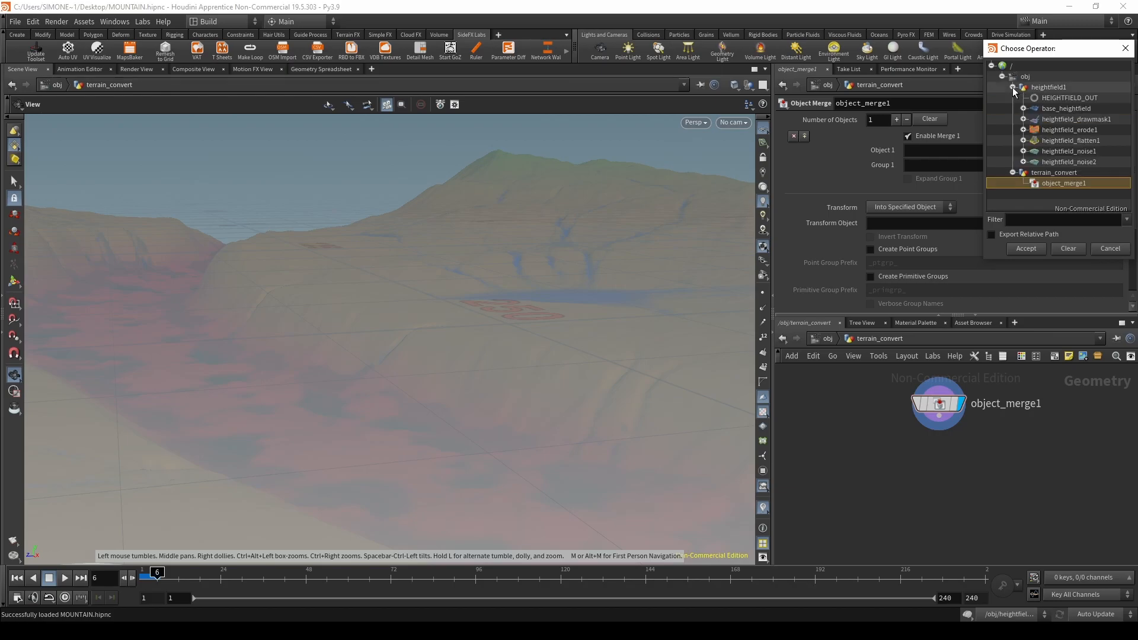
pyautogui.doubleClick(1047, 97)
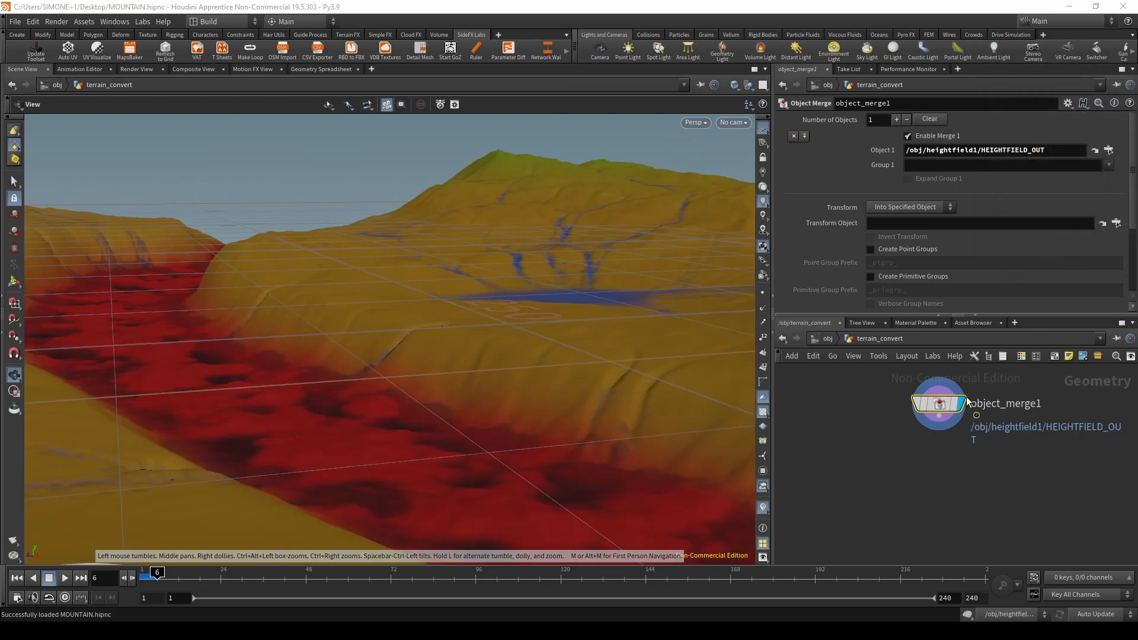
# Step: Add a Labs Terrain Mesh Output node below the object merge node
pyautogui.click(936, 475)
pyautogui.scroll(-2, 936, 475)
pyautogui.moveTo(956, 470); pyautogui.dragTo(948, 499, button='middle')
pyautogui.scroll(3, 916, 478)
pyautogui.scroll(-1, 949, 499)
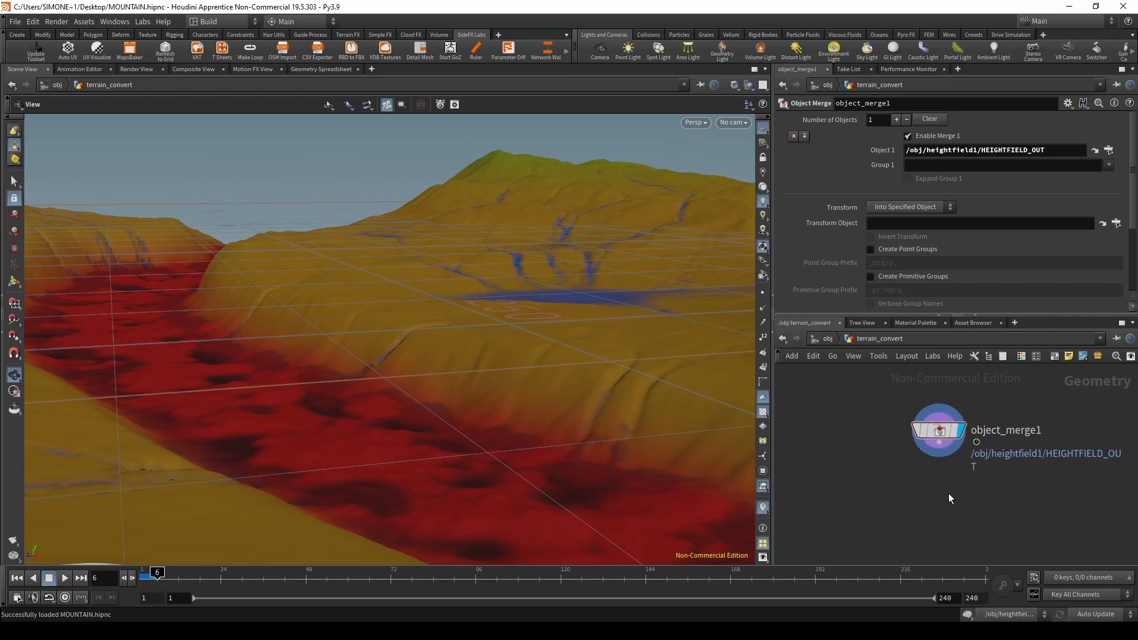
pyautogui.press('Tab')
pyautogui.write('terrain')
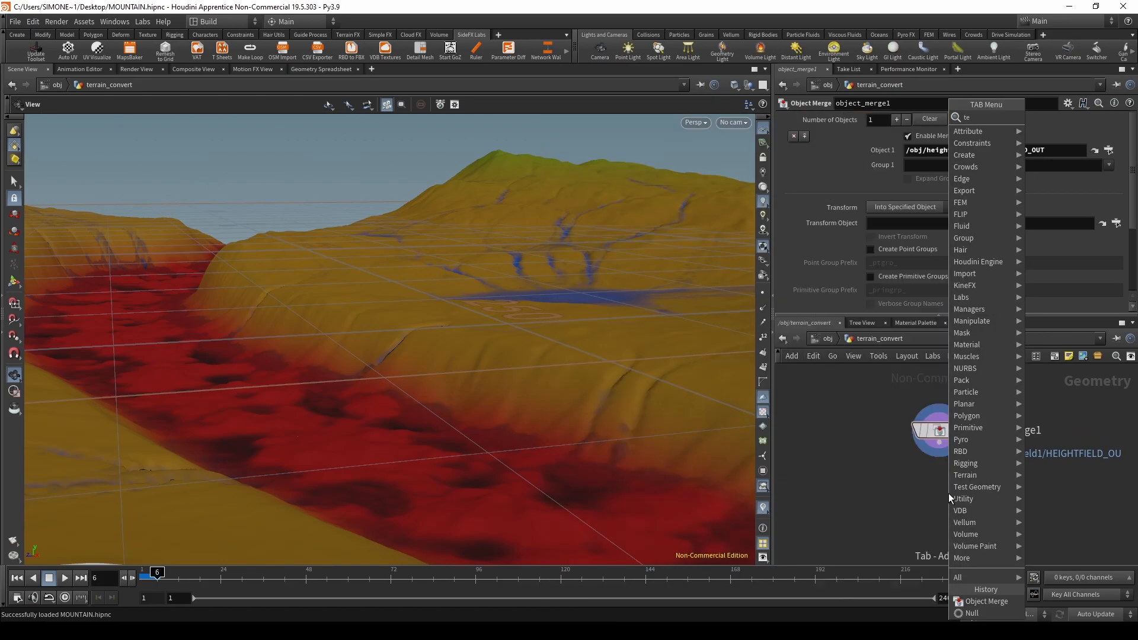
pyautogui.press('Down')
pyautogui.press('Down')
pyautogui.press('Down')
pyautogui.press('Down')
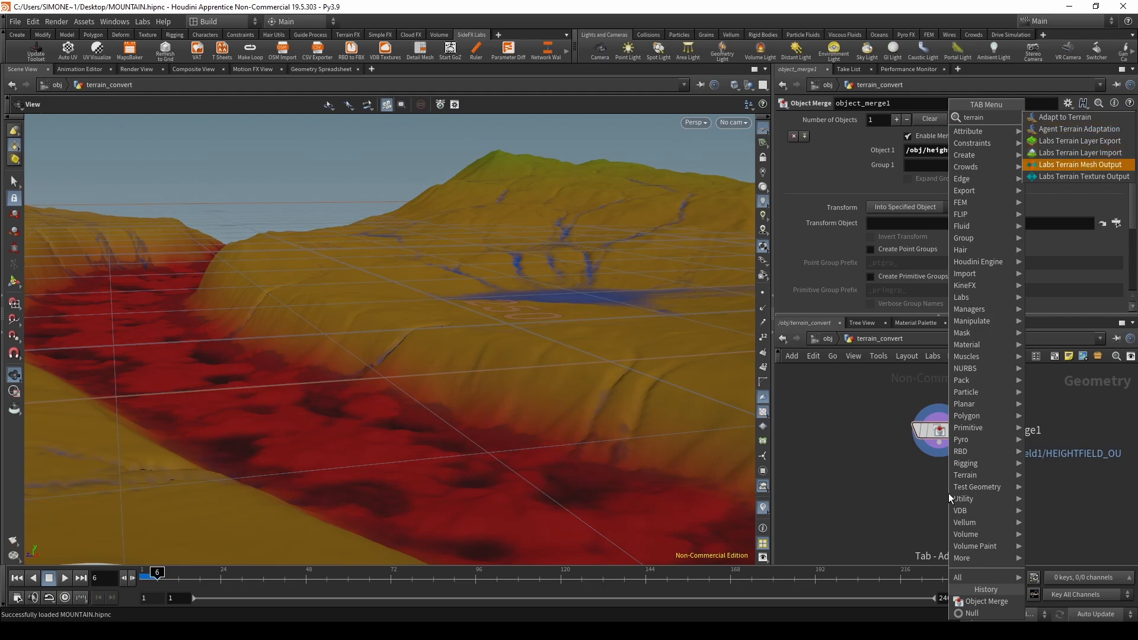
pyautogui.press('Return')
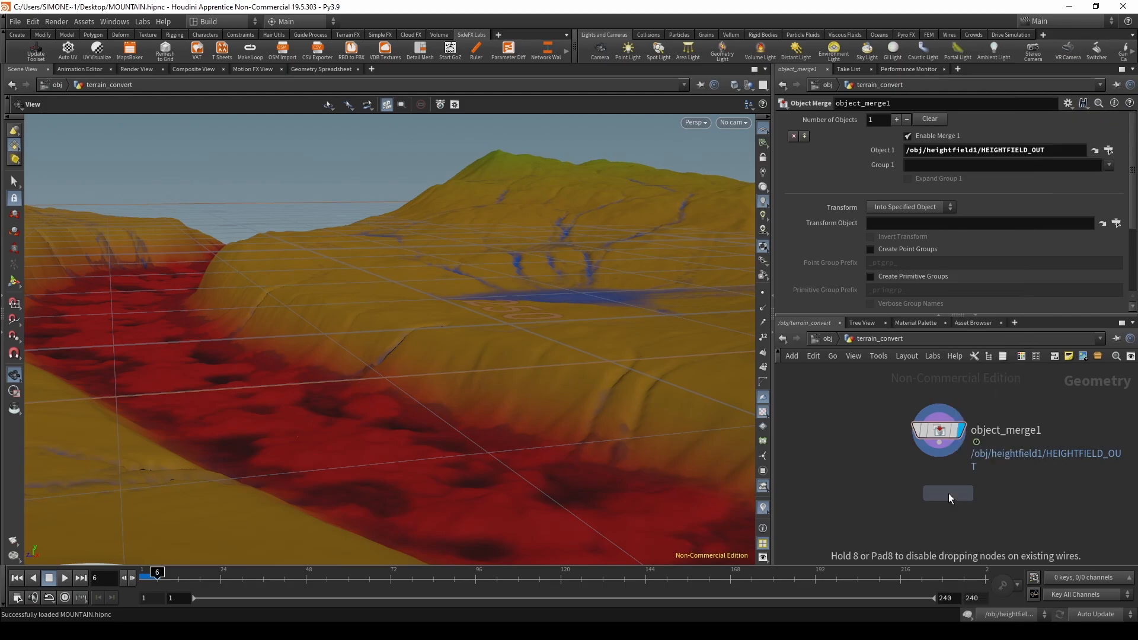
pyautogui.click(948, 493)
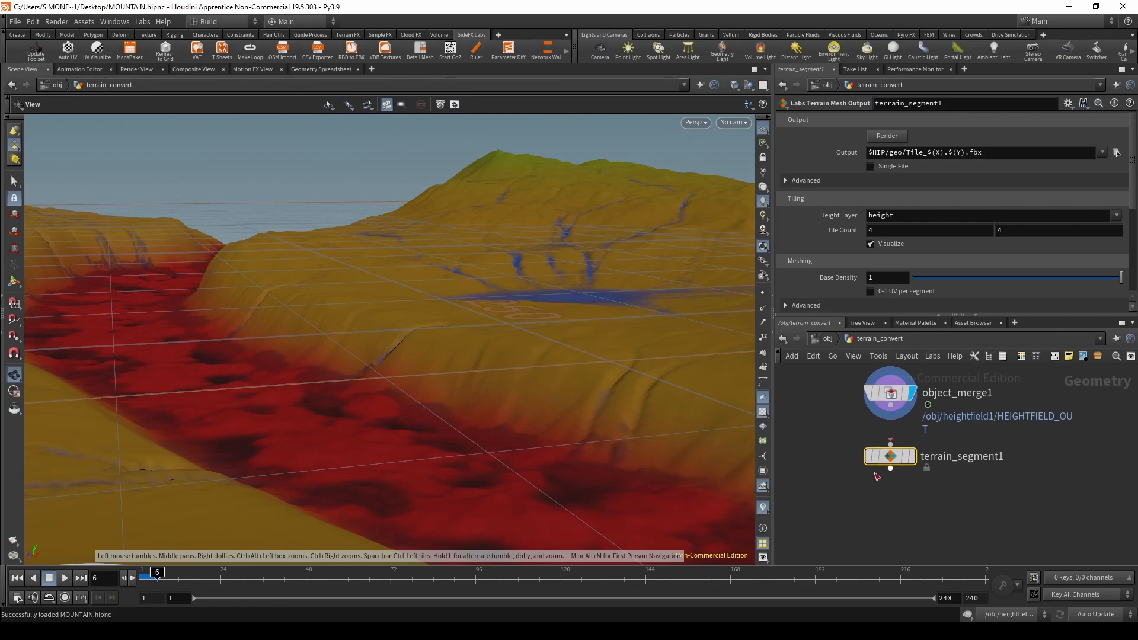
# Step: Examine the internal node network of the Labs Terrain Mesh Output node
pyautogui.doubleClick(891, 455)
pyautogui.scroll(5, 944, 456)
pyautogui.scroll(-4, 986, 455)
pyautogui.moveTo(1009, 491); pyautogui.dragTo(1003, 400, button='middle')
pyautogui.scroll(3, 1002, 403)
pyautogui.scroll(4, 929, 480)
pyautogui.moveTo(956, 525); pyautogui.dragTo(964, 510, button='middle')
pyautogui.scroll(-8, 1001, 507)
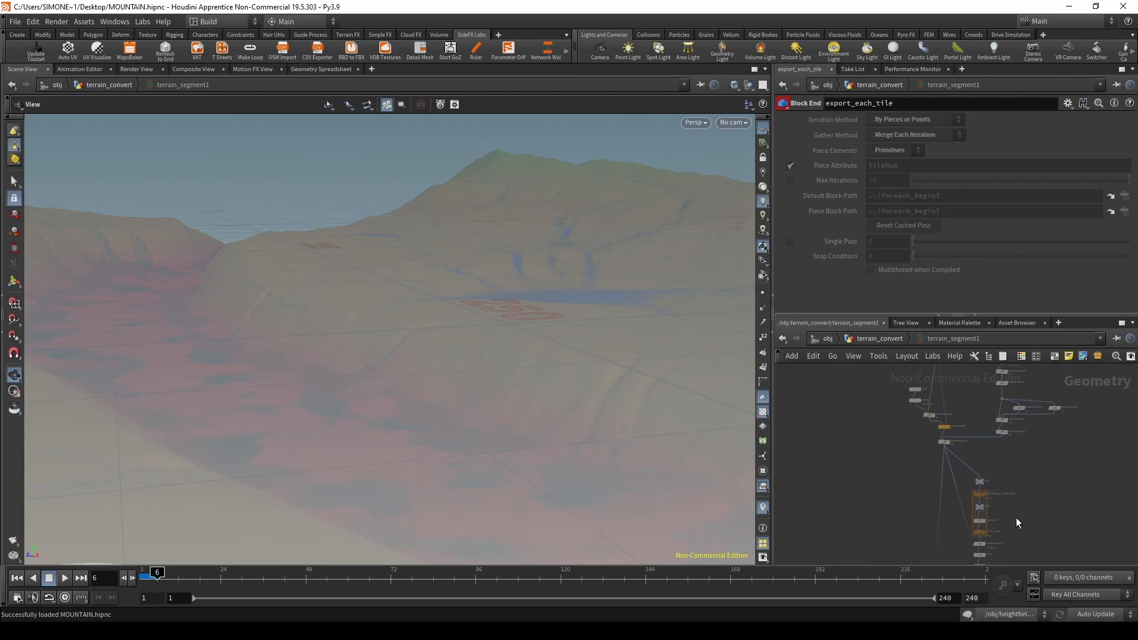
pyautogui.moveTo(938, 515); pyautogui.dragTo(957, 391, button='middle')
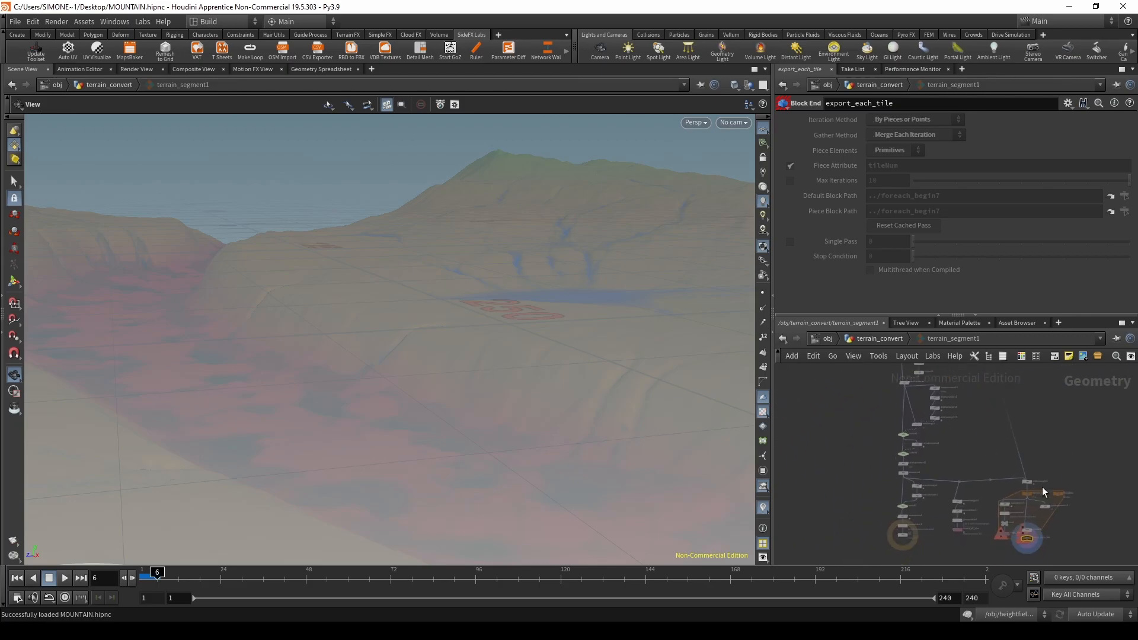
# Step: Return to the terrain_convert network and move the terrain mesh output node slightly lower beneath the object merge node
pyautogui.click(878, 338)
pyautogui.moveTo(895, 464); pyautogui.dragTo(897, 470)
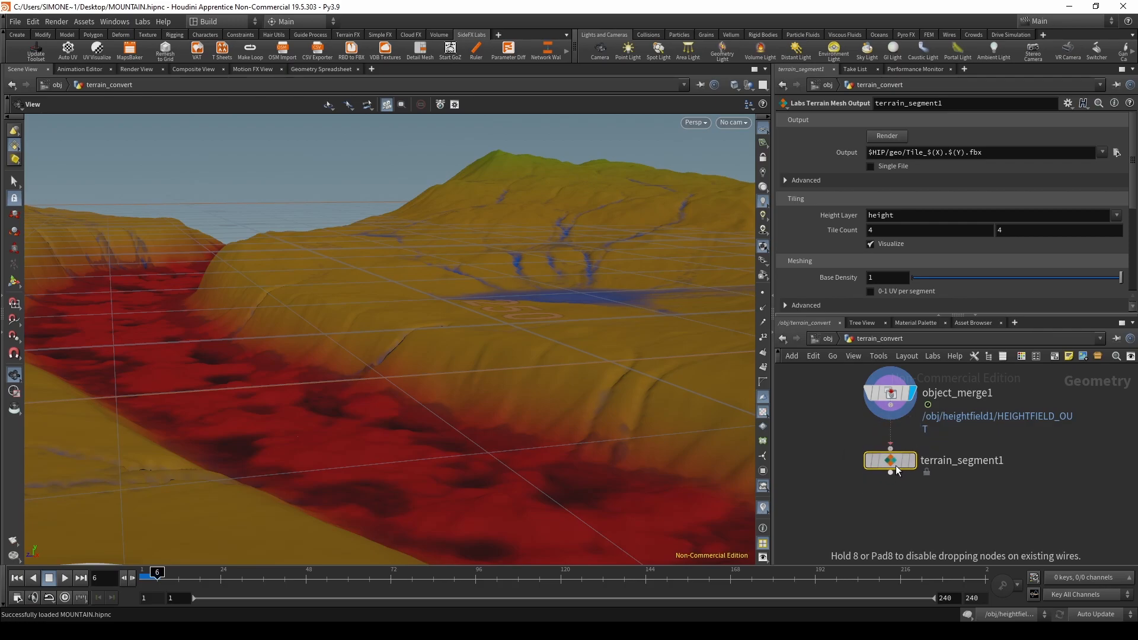
pyautogui.click(898, 509)
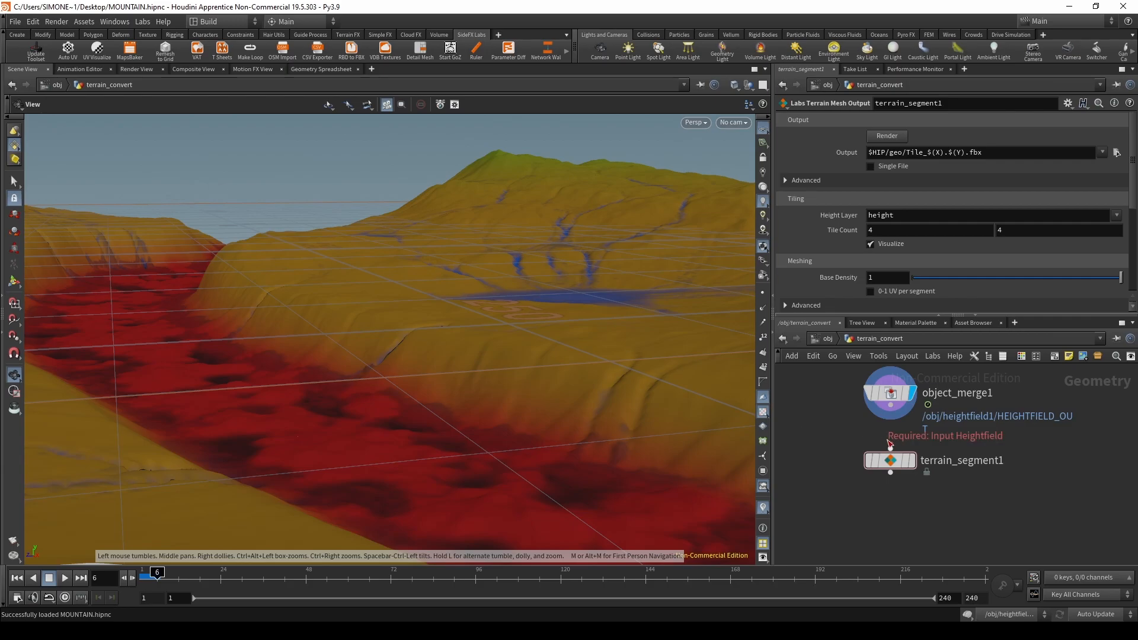
# Step: Connect the object merge node to the Labs Terrain Mesh Output node and display the mesh output in the viewport
pyautogui.moveTo(1015, 468); pyautogui.dragTo(1018, 507, button='middle')
pyautogui.moveTo(892, 456); pyautogui.dragTo(921, 505)
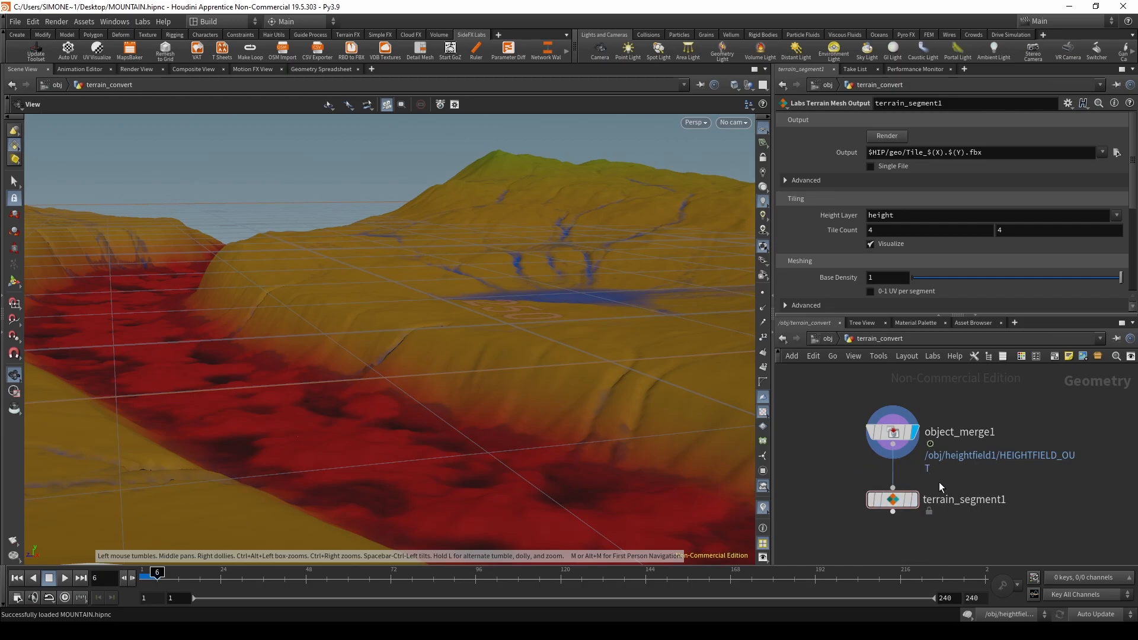
pyautogui.moveTo(913, 499)
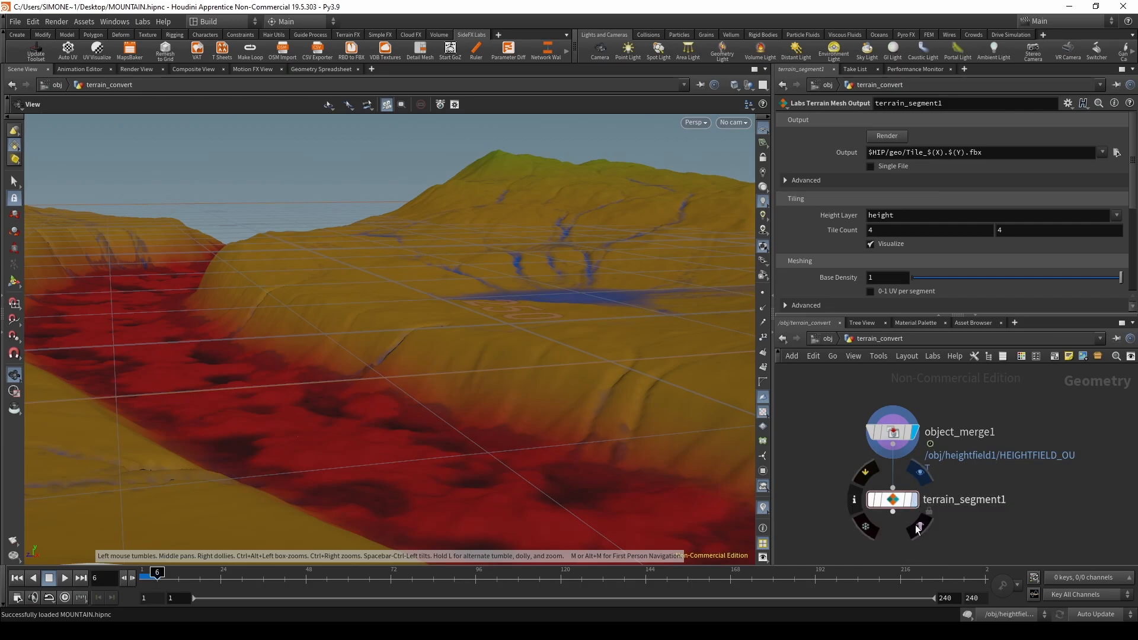
pyautogui.click(916, 517)
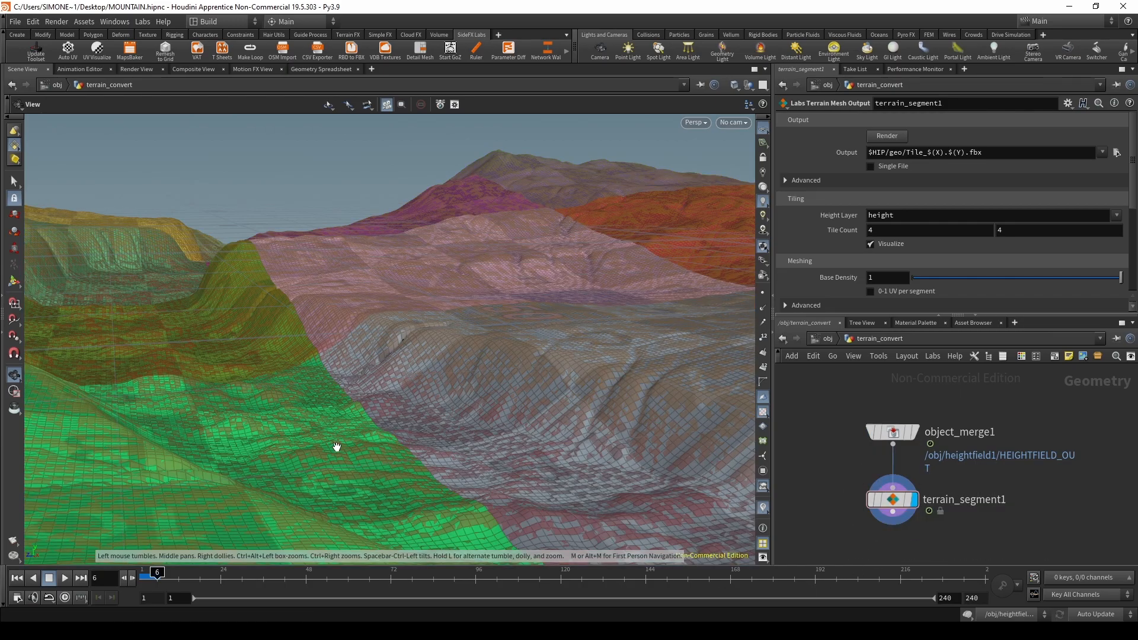
# Step: Examine the converted terrain mesh and its coloured tiles from near and far in the viewport
pyautogui.scroll(-5, 505, 389)
pyautogui.moveTo(470, 345); pyautogui.dragTo(526, 352)
pyautogui.scroll(-3, 369, 336)
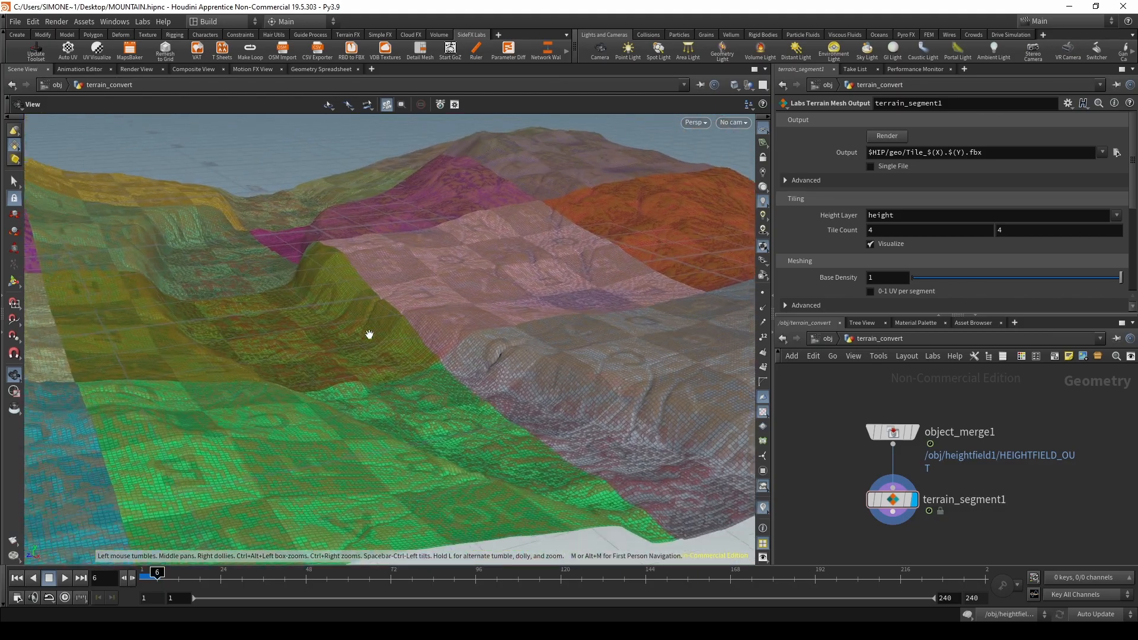
pyautogui.moveTo(371, 340); pyautogui.dragTo(362, 372)
pyautogui.moveTo(363, 372); pyautogui.dragTo(500, 402, button='middle')
pyautogui.scroll(6, 500, 401)
pyautogui.moveTo(460, 460); pyautogui.dragTo(414, 323)
pyautogui.scroll(-6, 453, 465)
# Step: Hide the other objects in the viewport so that only the converted terrain mesh is displayed
pyautogui.click(737, 84)
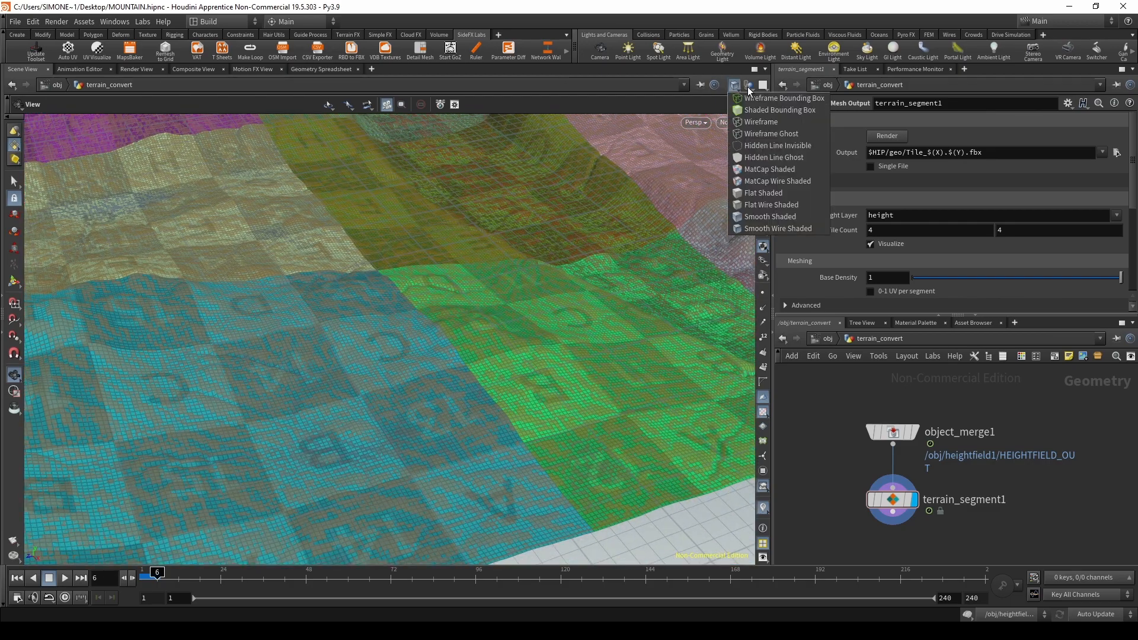
pyautogui.click(748, 87)
pyautogui.click(767, 123)
pyautogui.moveTo(444, 338); pyautogui.dragTo(295, 333)
pyautogui.moveTo(381, 322); pyautogui.dragTo(431, 358)
pyautogui.moveTo(887, 503); pyautogui.dragTo(887, 492)
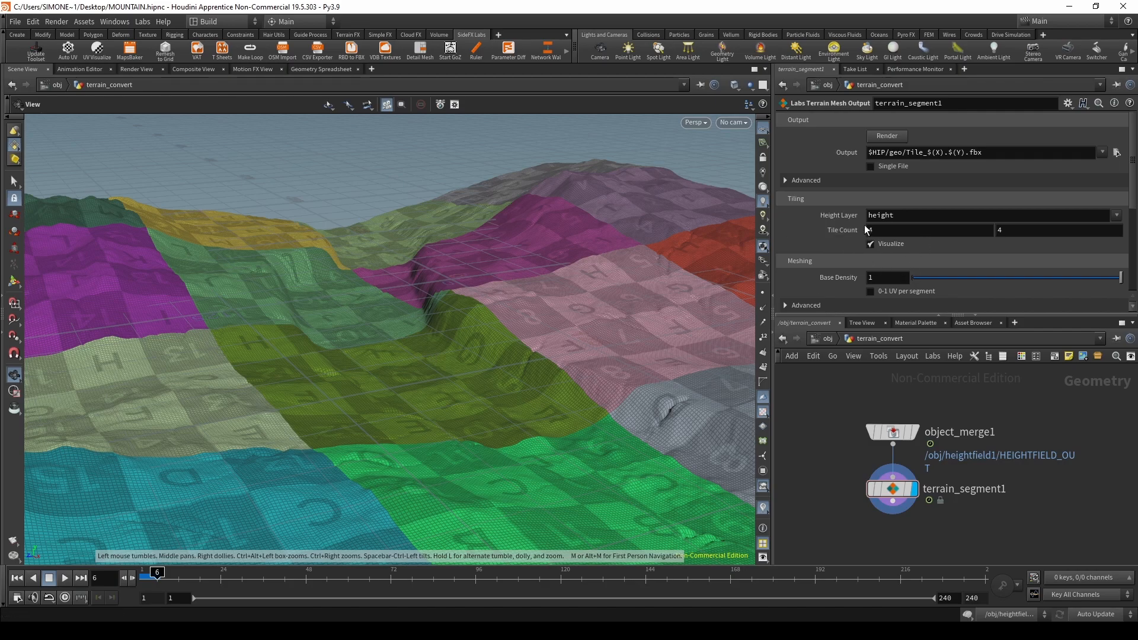
# Step: Set the terrain mesh output's Tile Count to 2 by 2 and view the retiled terrain
pyautogui.scroll(-1, 900, 270)
pyautogui.doubleClick(886, 213)
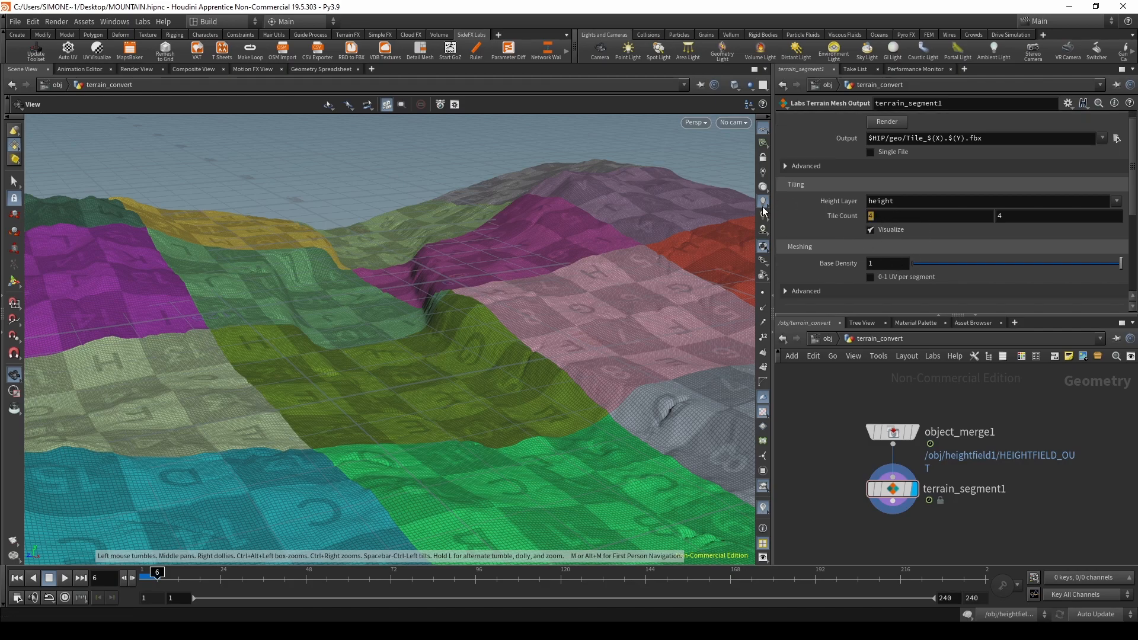
pyautogui.write('2')
pyautogui.press('Tab')
pyautogui.write('2')
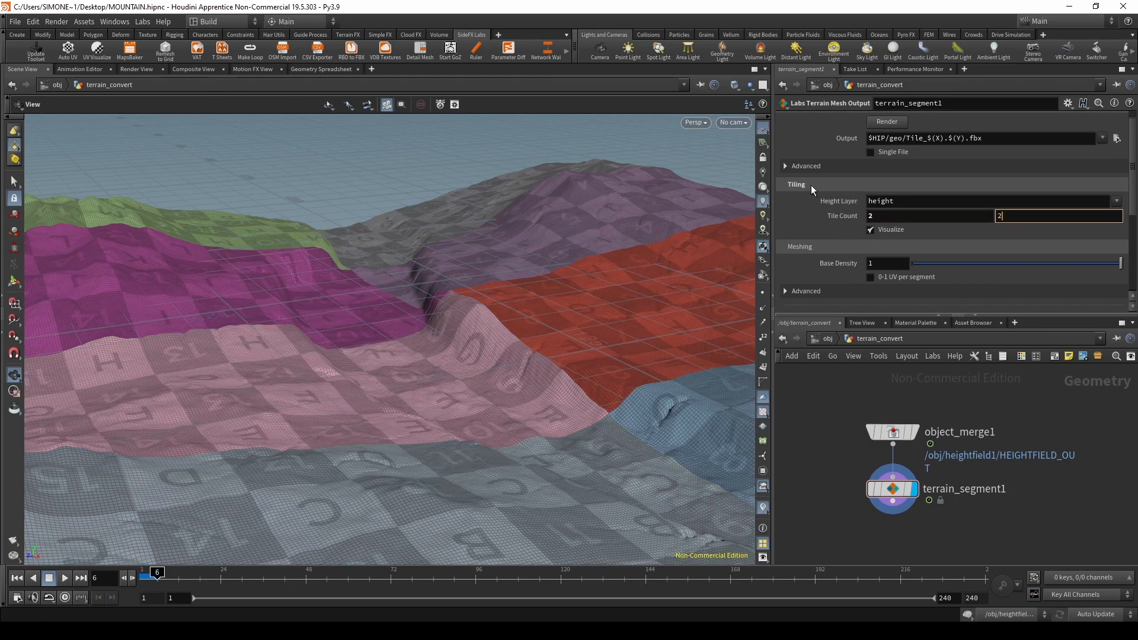
pyautogui.click(812, 140)
pyautogui.moveTo(474, 324); pyautogui.dragTo(457, 353)
pyautogui.moveTo(575, 329); pyautogui.dragTo(458, 262)
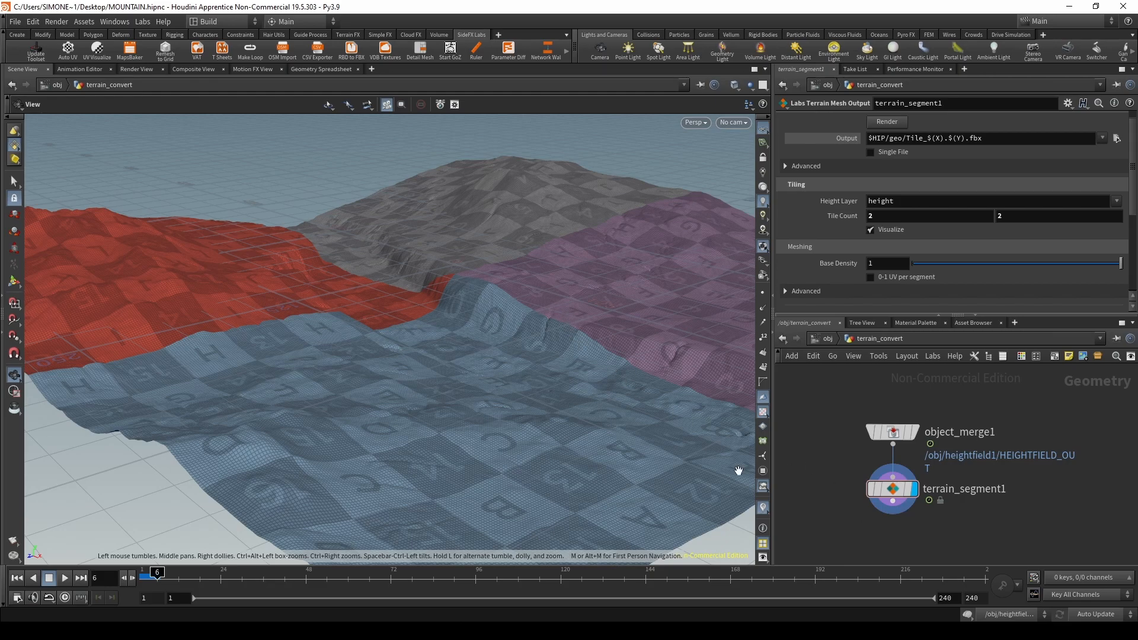
# Step: Move the terrain mesh output node closer beneath the object merge node
pyautogui.moveTo(1014, 517); pyautogui.dragTo(1021, 500, button='middle')
pyautogui.moveTo(897, 476); pyautogui.dragTo(898, 457)
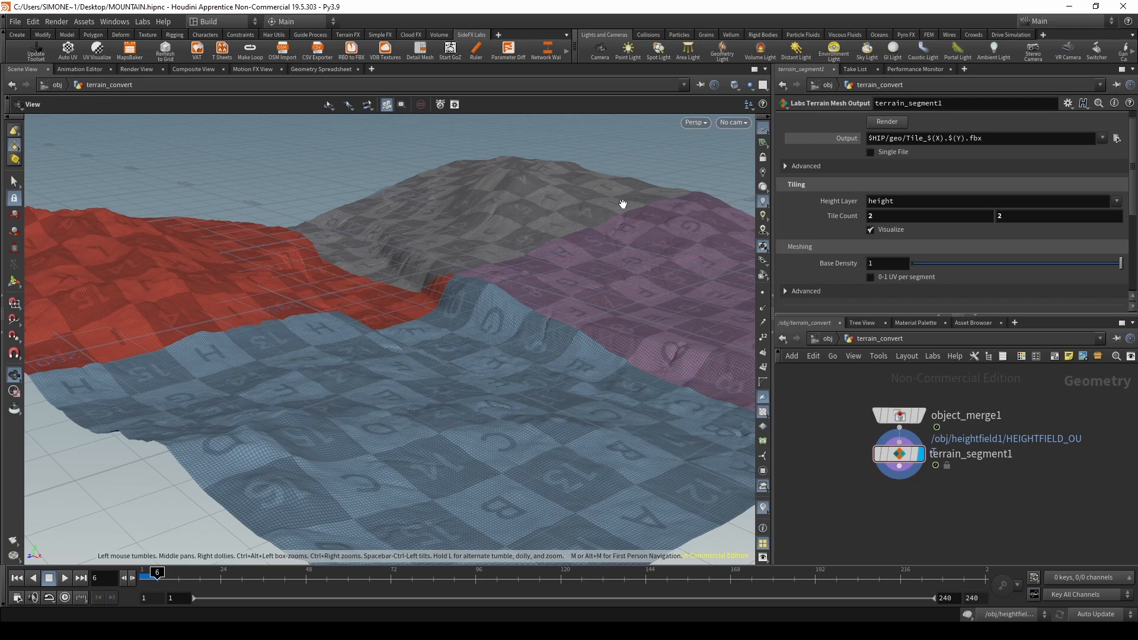
pyautogui.moveTo(902, 452)
pyautogui.mouseDown()
pyautogui.moveTo(901, 482)
pyautogui.moveTo(898, 467)
pyautogui.mouseUp()
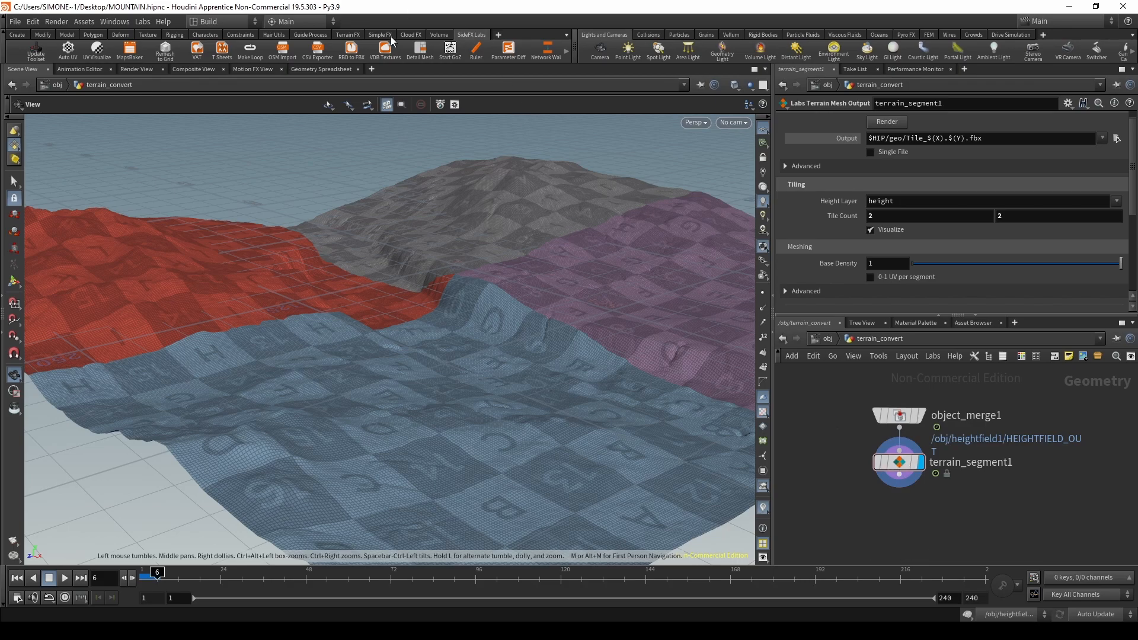
# Step: Try out saving the terrain mesh output node's geometry as ./untitled.obj, cancelling without writing the file
pyautogui.rightClick(905, 467)
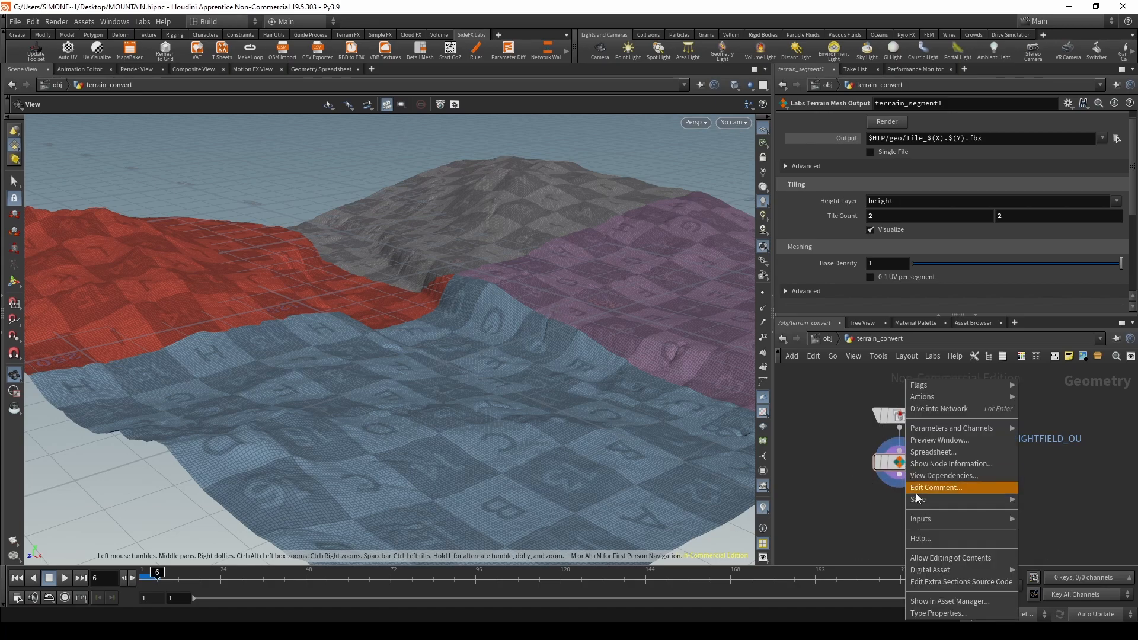
pyautogui.moveTo(919, 499)
pyautogui.click(1038, 501)
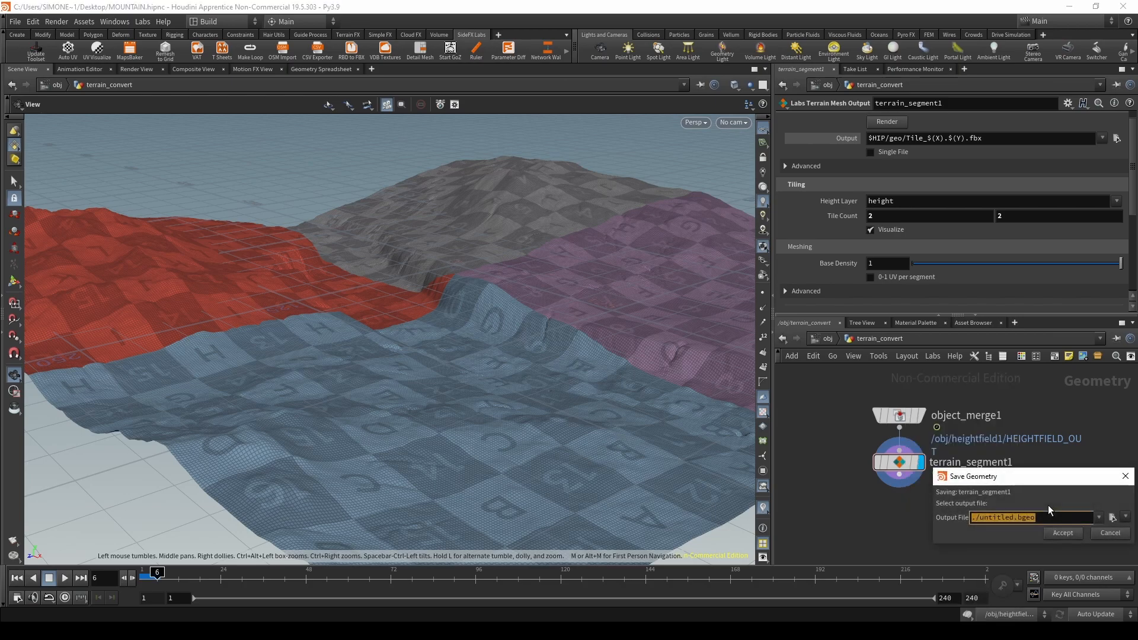
pyautogui.moveTo(1054, 478); pyautogui.dragTo(951, 373)
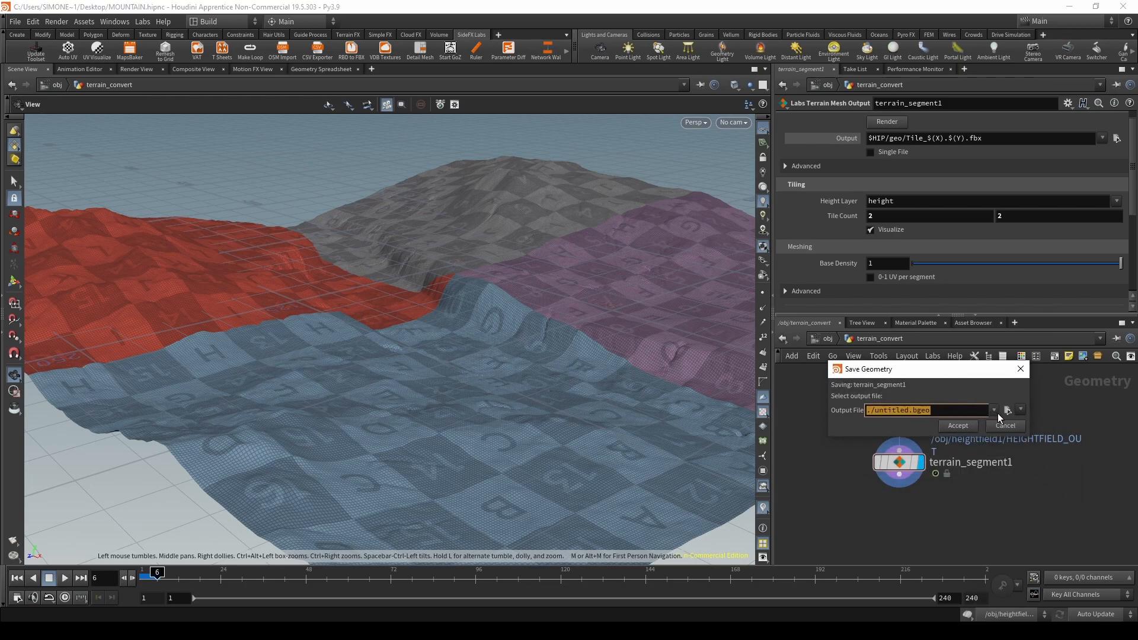
pyautogui.click(1020, 410)
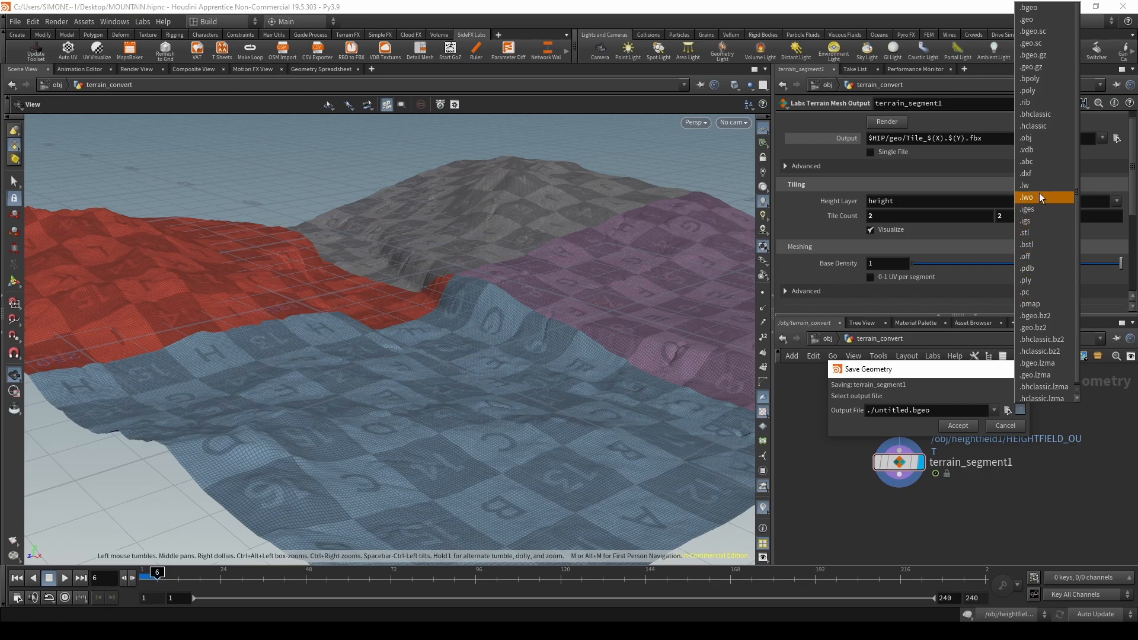
pyautogui.click(1033, 138)
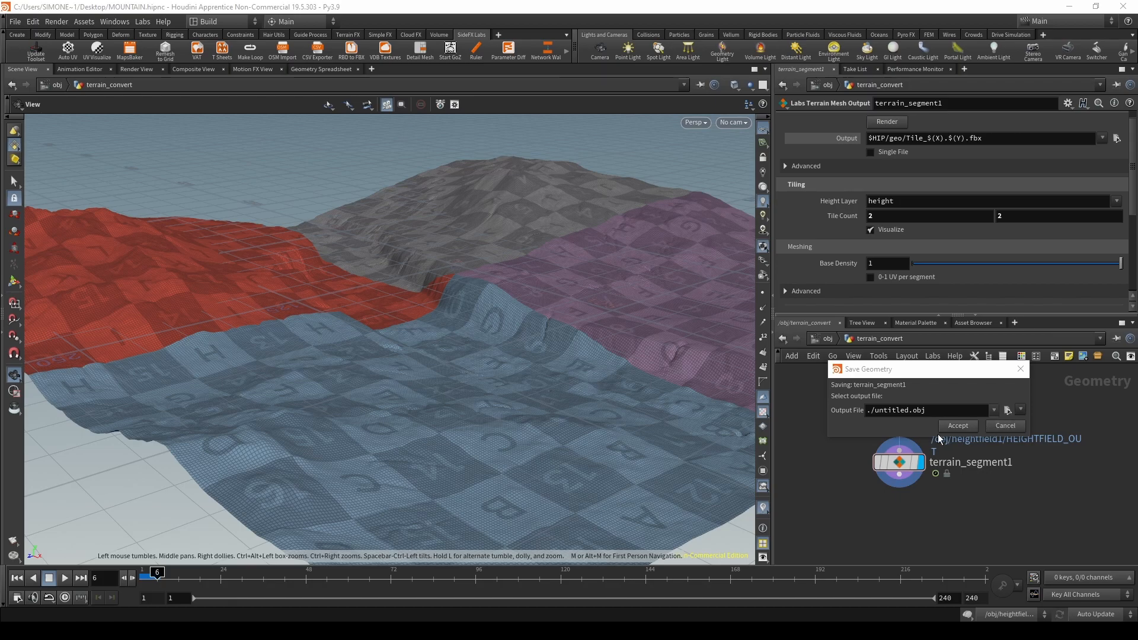
pyautogui.click(1007, 410)
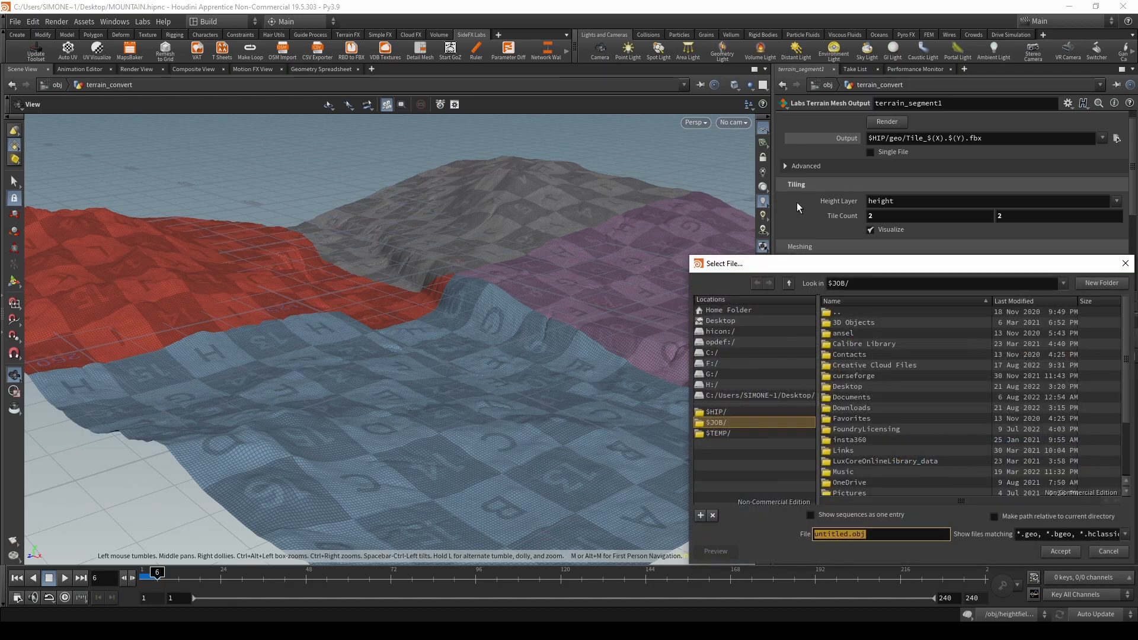
pyautogui.click(1124, 263)
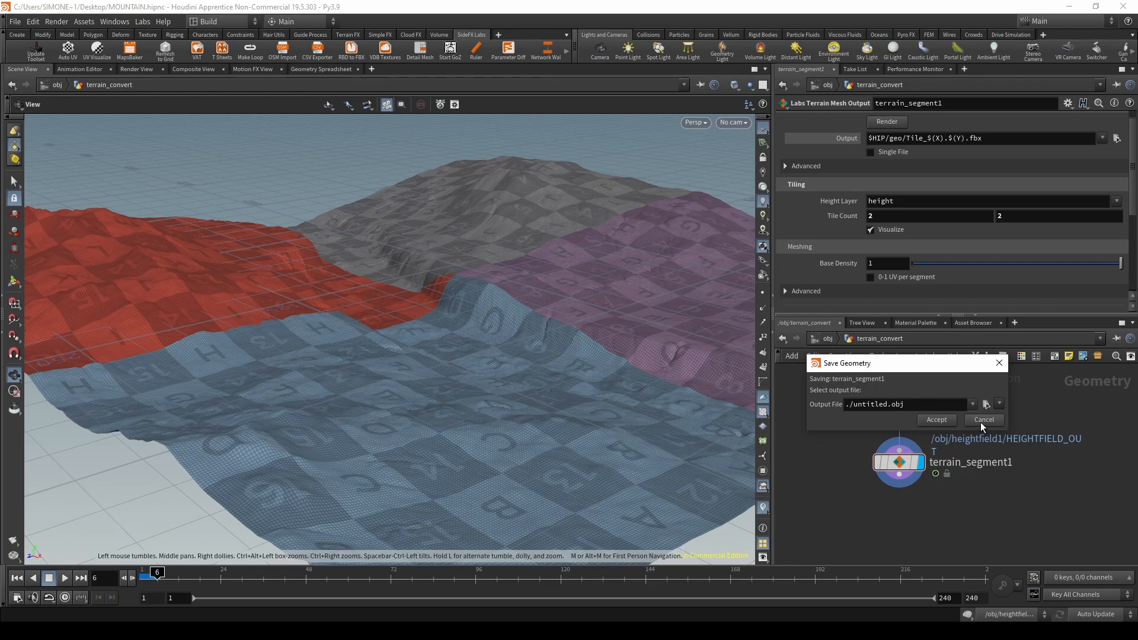
pyautogui.click(982, 419)
# Step: Switch to the terrain scene in Blender and examine the river valley from several angles
pyautogui.moveTo(682, 380); pyautogui.dragTo(258, 254)
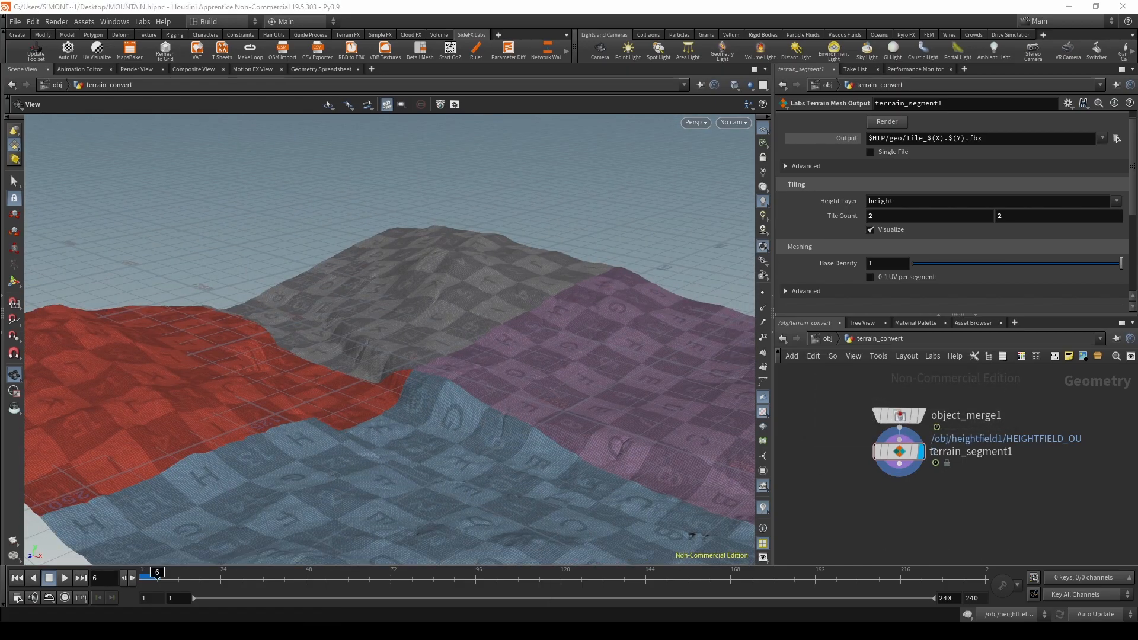
pyautogui.click(499, 604)
pyautogui.moveTo(501, 304); pyautogui.dragTo(409, 293, button='middle')
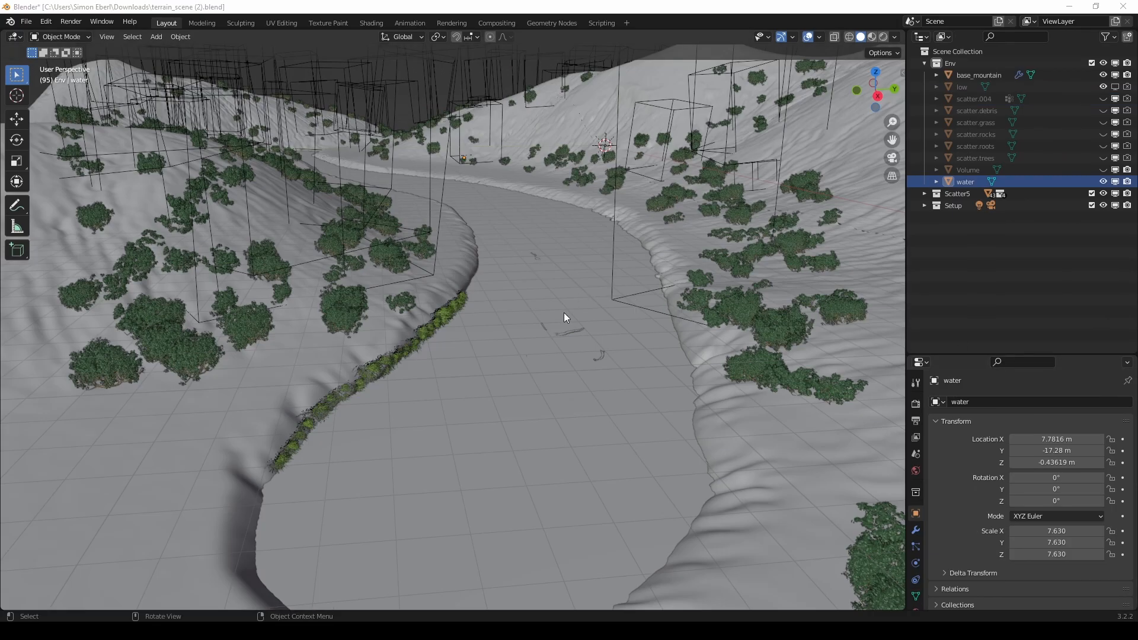
pyautogui.moveTo(563, 312); pyautogui.dragTo(315, 239, button='middle')
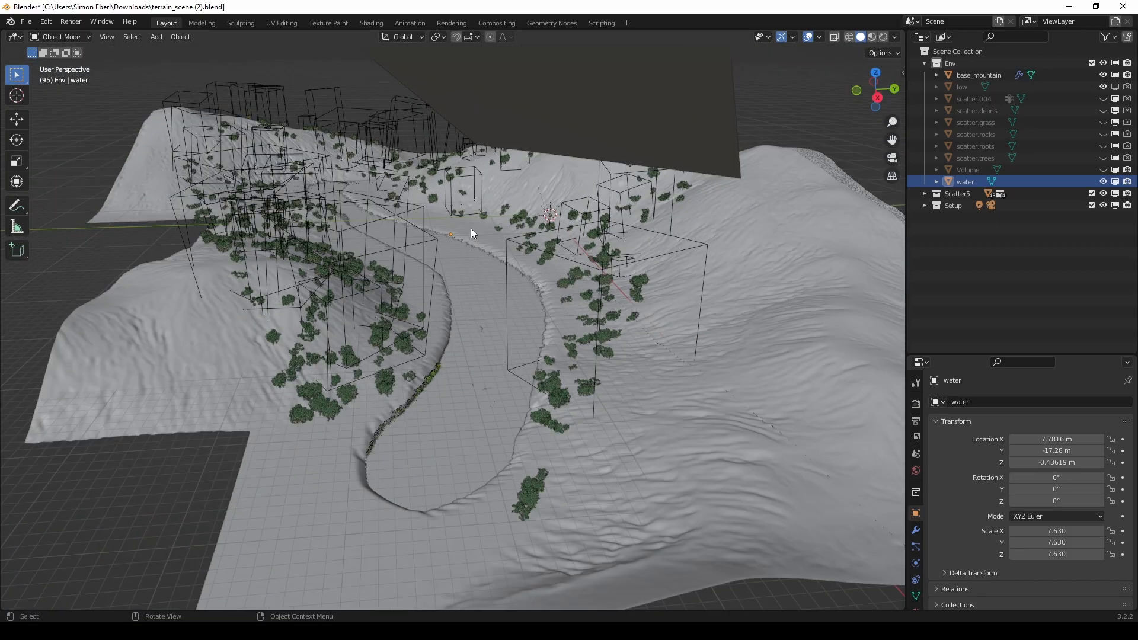
pyautogui.moveTo(473, 232); pyautogui.dragTo(470, 280, button='middle')
pyautogui.moveTo(135, 339); pyautogui.dragTo(550, 296, button='middle')
pyautogui.moveTo(643, 275); pyautogui.dragTo(500, 369, button='middle')
pyautogui.scroll(1, 578, 361)
pyautogui.scroll(1, 563, 392)
pyautogui.scroll(-1, 527, 378)
# Step: Overlay the wireframe on the Blender scene and examine the mesh density of the terrain around the river
pyautogui.hotkey('ctrl', 'w')
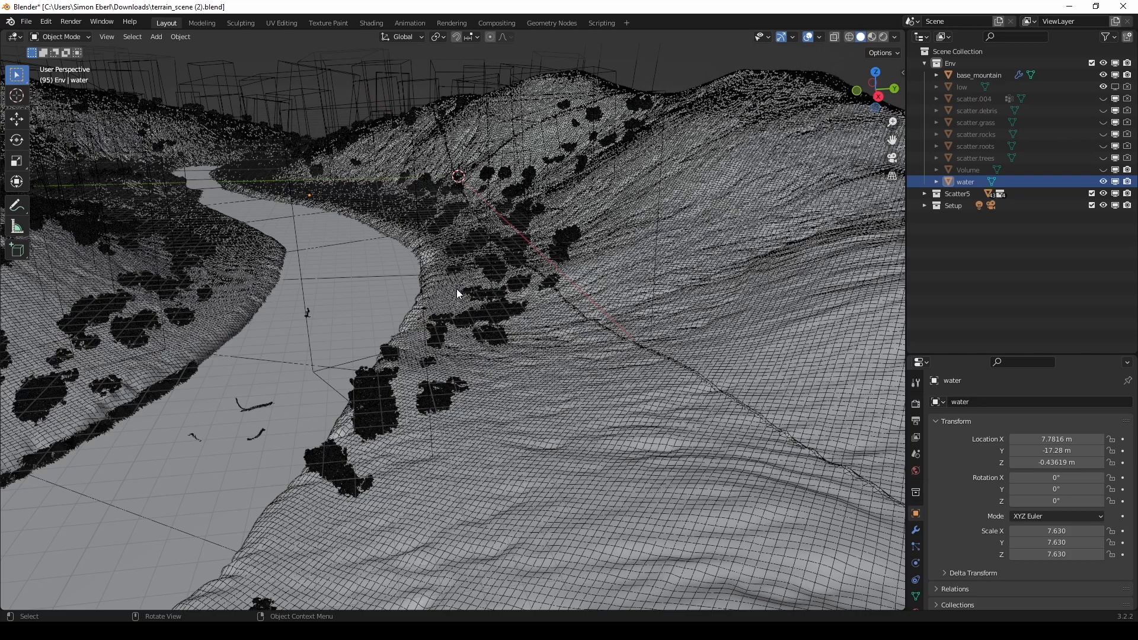
pyautogui.scroll(-3, 457, 289)
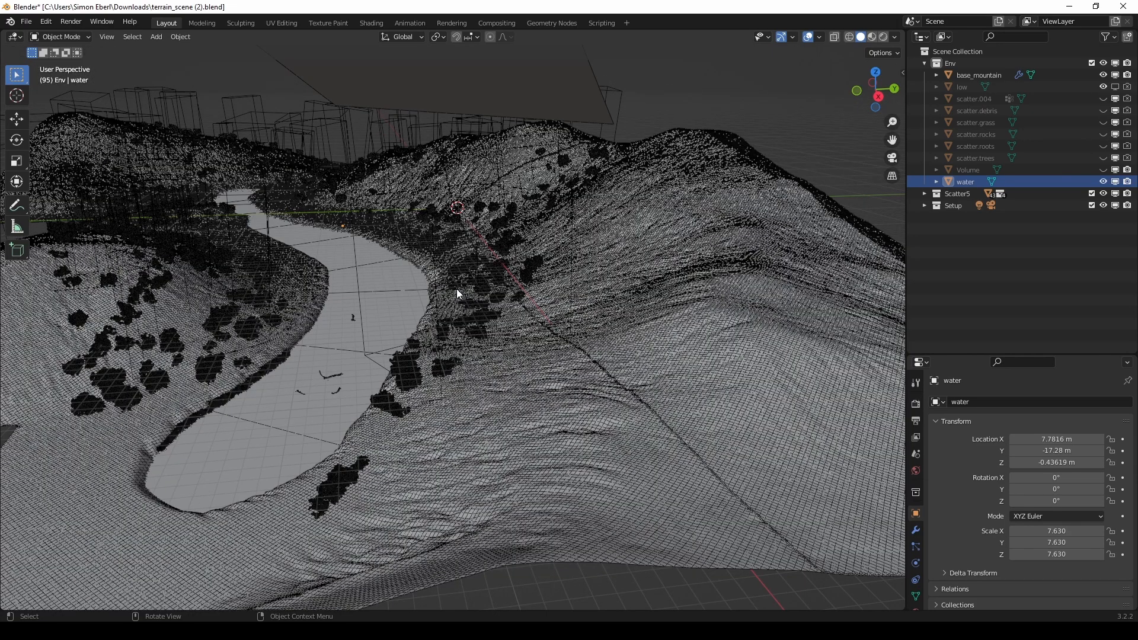
pyautogui.moveTo(546, 219); pyautogui.dragTo(550, 241, button='middle')
pyautogui.moveTo(514, 318)
pyautogui.mouseDown(button='middle')
pyautogui.moveTo(568, 302)
pyautogui.moveTo(525, 300)
pyautogui.mouseUp(button='middle')
pyautogui.moveTo(688, 332); pyautogui.dragTo(561, 362, button='middle')
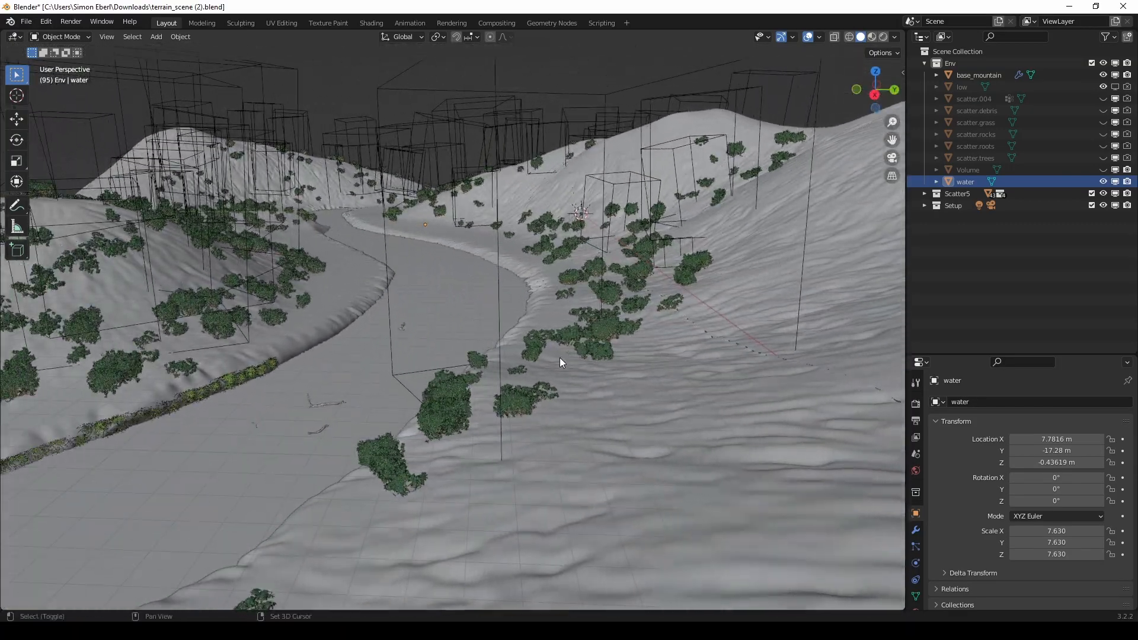
# Step: Examine the hillsides, riverbanks and scattered bushes in solid shading without the wireframe
pyautogui.keyDown('shift'); pyautogui.moveTo(377, 346); pyautogui.dragTo(545, 304, button='middle'); pyautogui.keyUp('shift')
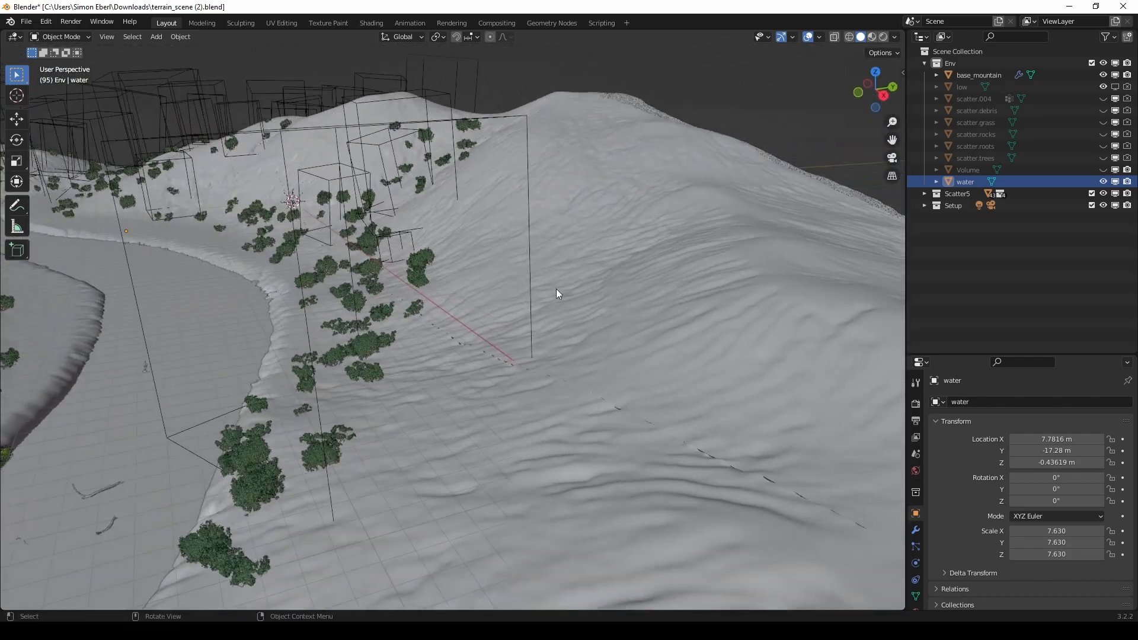
pyautogui.keyDown('shift'); pyautogui.moveTo(589, 233); pyautogui.dragTo(492, 304, button='middle'); pyautogui.keyUp('shift')
pyautogui.scroll(-3, 500, 307)
pyautogui.scroll(2, 492, 304)
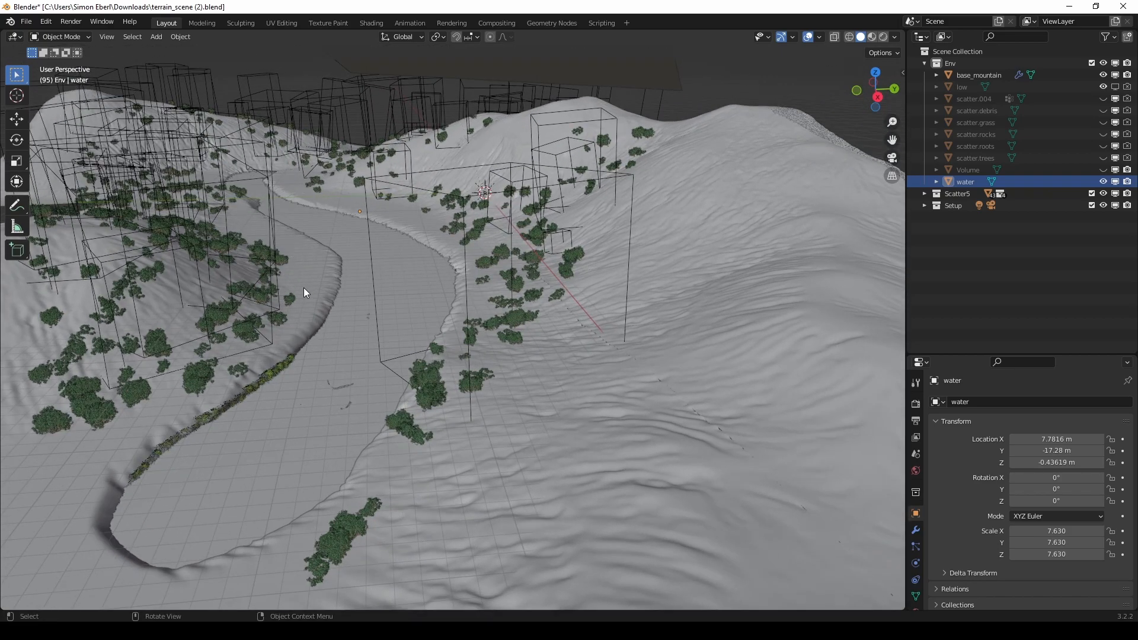
pyautogui.moveTo(305, 285); pyautogui.dragTo(347, 285, button='middle')
pyautogui.scroll(3, 348, 285)
pyautogui.keyDown('shift'); pyautogui.moveTo(598, 290); pyautogui.dragTo(379, 348, button='middle'); pyautogui.keyUp('shift')
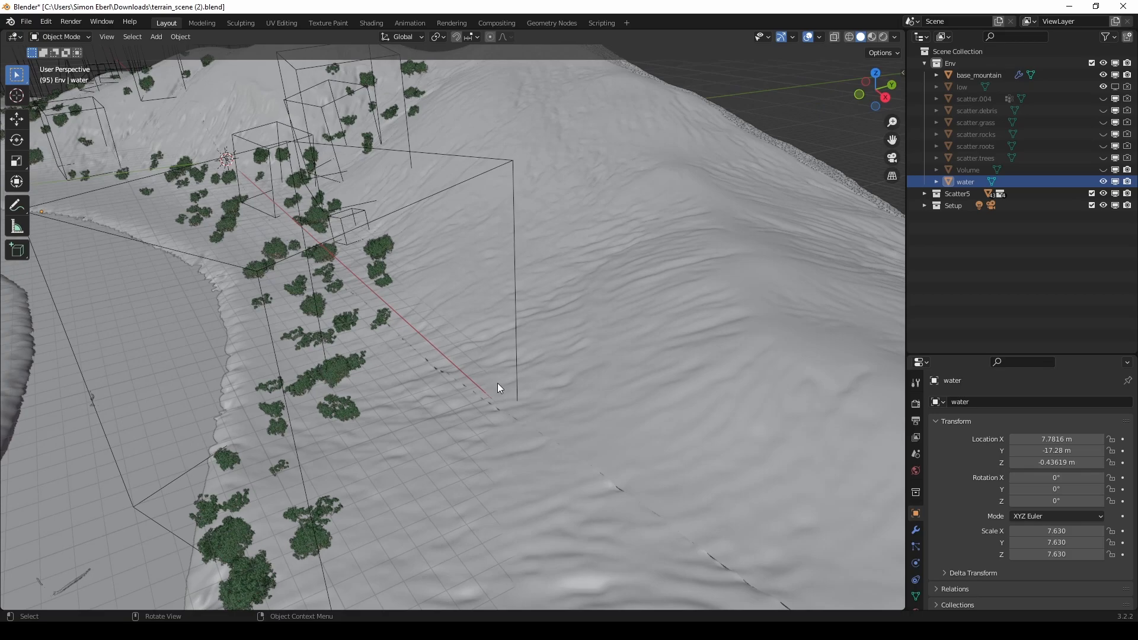
pyautogui.moveTo(498, 384); pyautogui.dragTo(486, 373, button='middle')
pyautogui.scroll(-4, 475, 294)
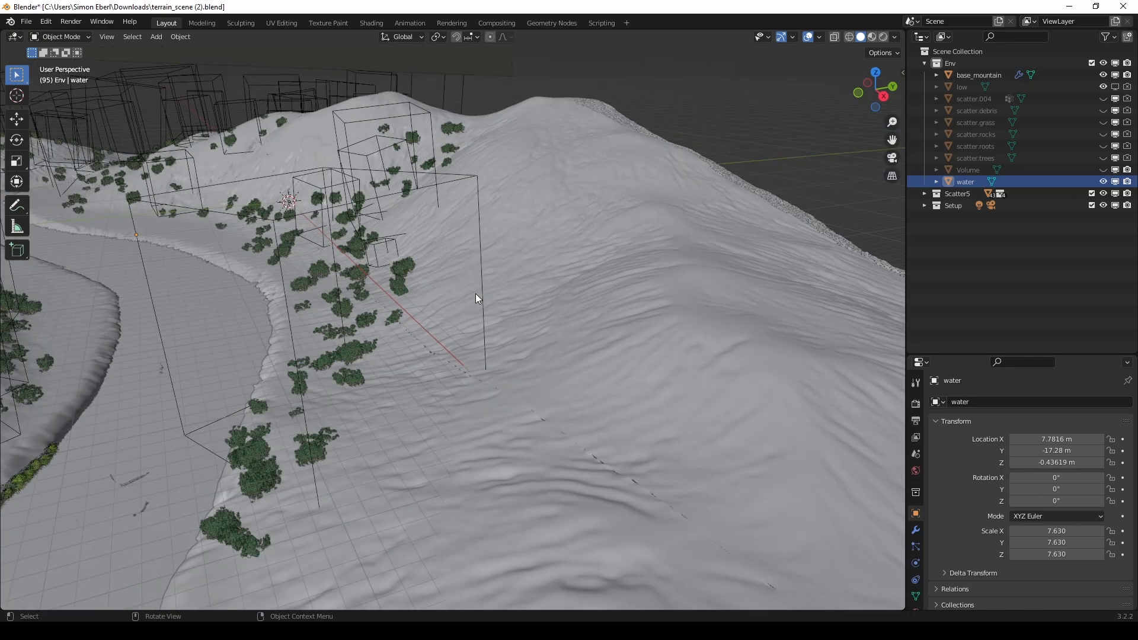
pyautogui.moveTo(415, 280); pyautogui.dragTo(396, 259, button='middle')
pyautogui.keyDown('shift'); pyautogui.moveTo(296, 278); pyautogui.dragTo(524, 274, button='middle'); pyautogui.keyUp('shift')
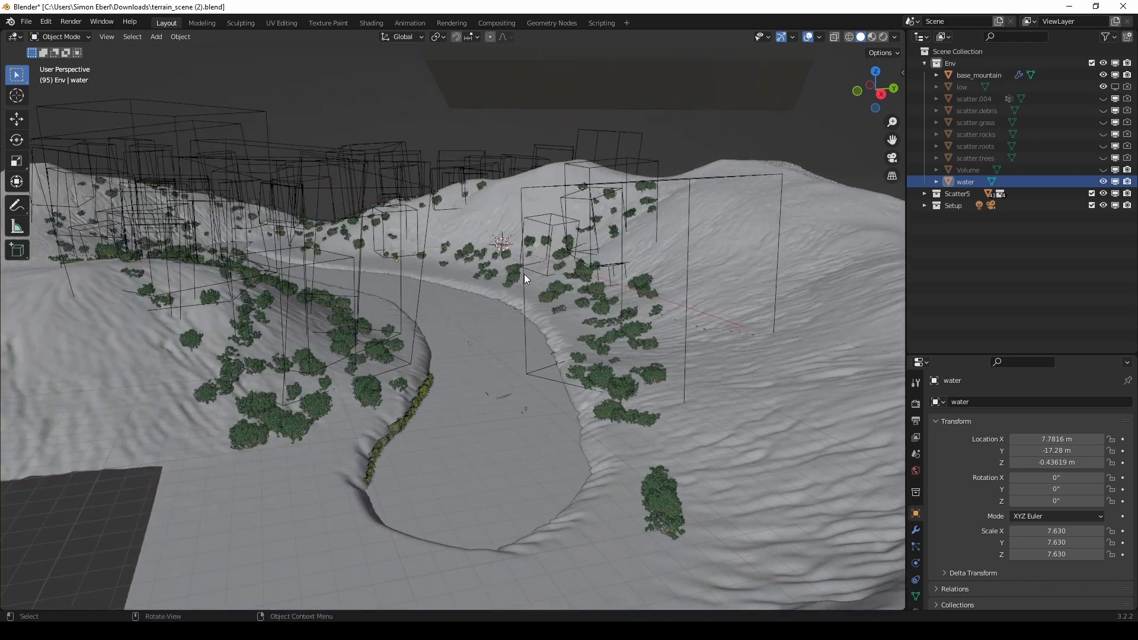
pyautogui.scroll(4, 524, 274)
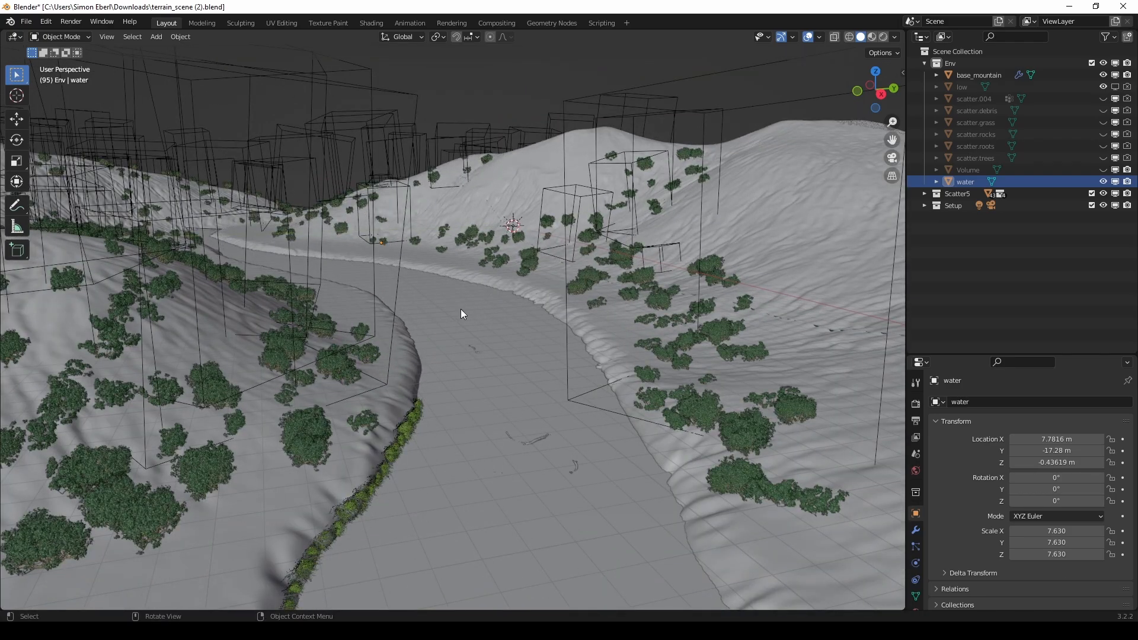
pyautogui.moveTo(443, 311); pyautogui.dragTo(442, 332, button='middle')
pyautogui.scroll(-2, 442, 332)
pyautogui.keyDown('shift'); pyautogui.moveTo(362, 307); pyautogui.dragTo(450, 254, button='middle'); pyautogui.keyUp('shift')
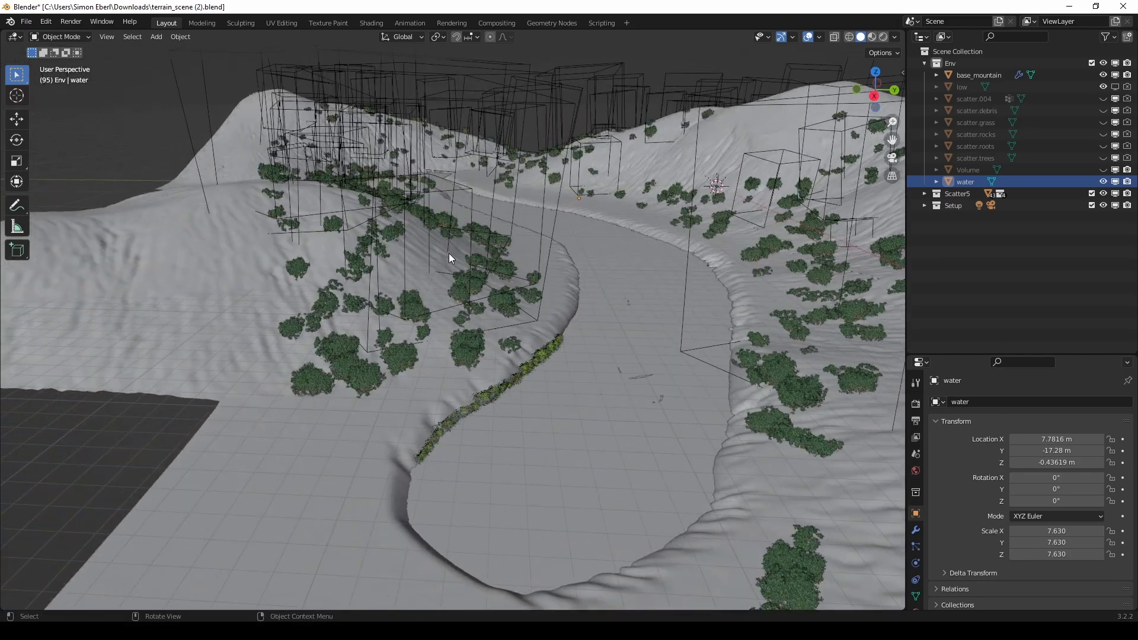
# Step: Turn the wireframe overlay back on and compare the terrain's mesh in overview with the solid close-up view
pyautogui.scroll(-3, 411, 275)
pyautogui.hotkey('shift', 'w')
pyautogui.scroll(2, 413, 309)
pyautogui.scroll(-2, 344, 332)
pyautogui.moveTo(347, 330); pyautogui.dragTo(391, 341, button='middle')
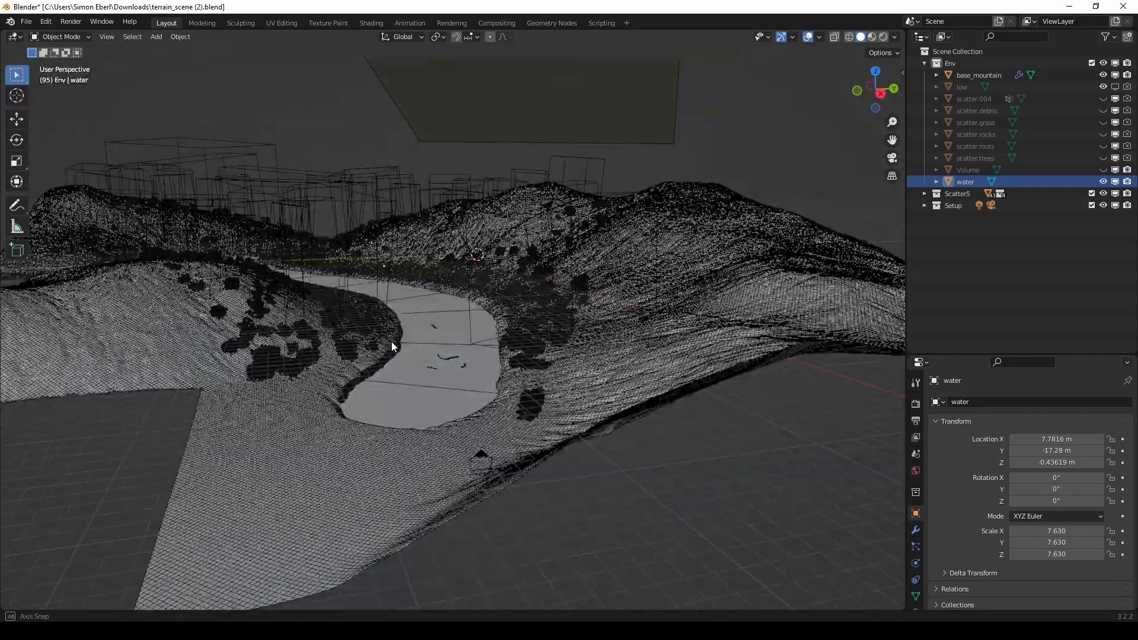
pyautogui.scroll(3, 391, 342)
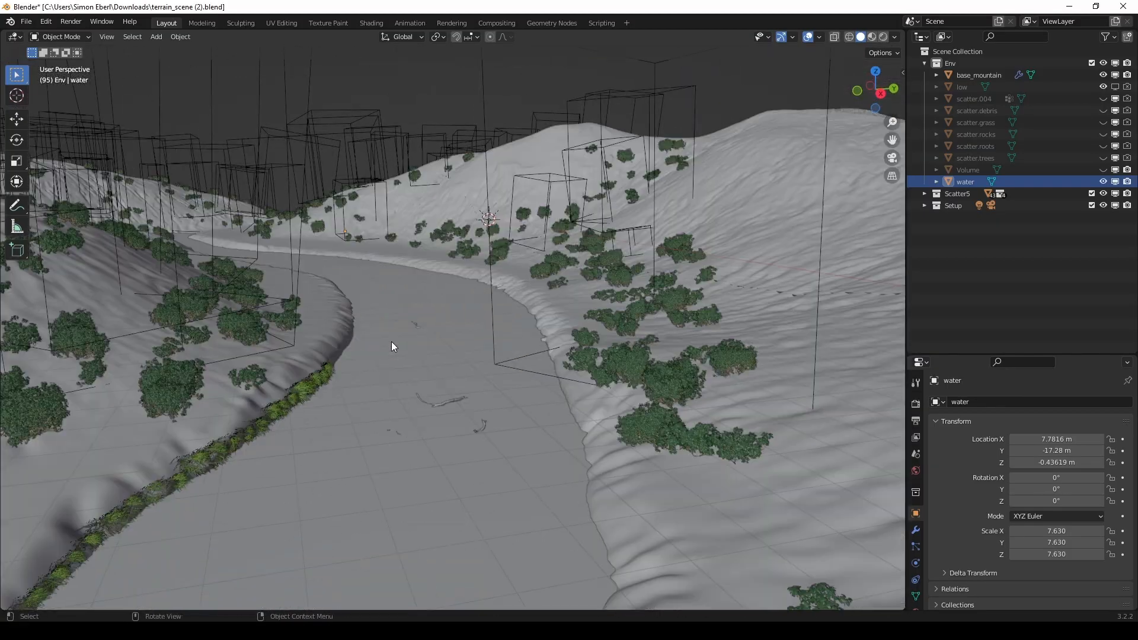
pyautogui.scroll(-5, 391, 342)
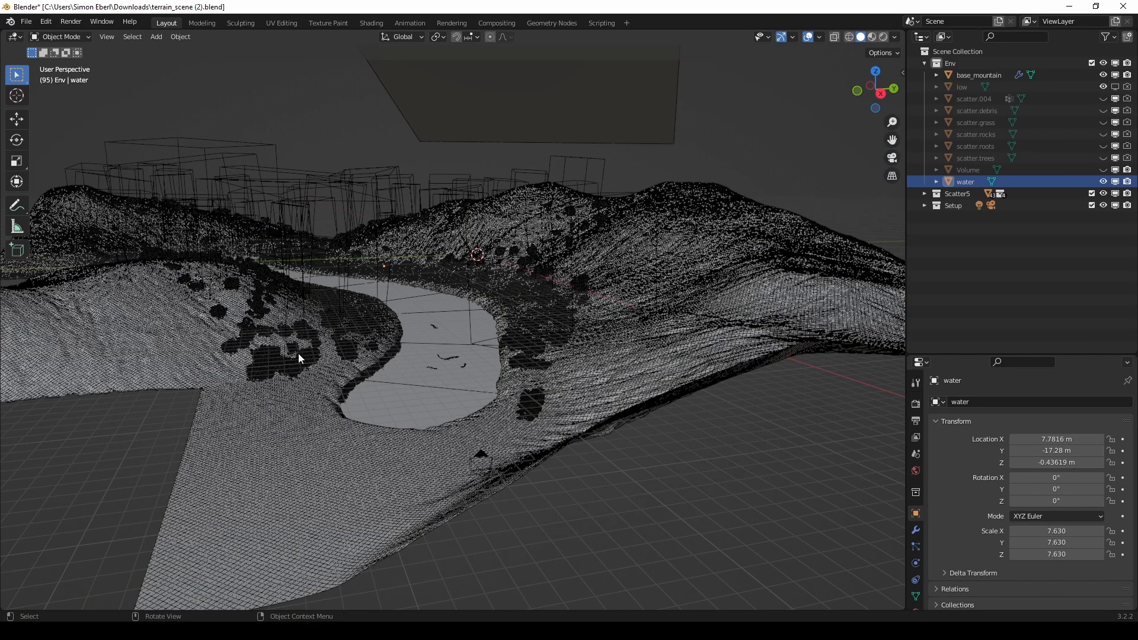
pyautogui.moveTo(299, 363); pyautogui.dragTo(296, 376, button='middle')
pyautogui.moveTo(497, 200); pyautogui.dragTo(627, 262, button='middle')
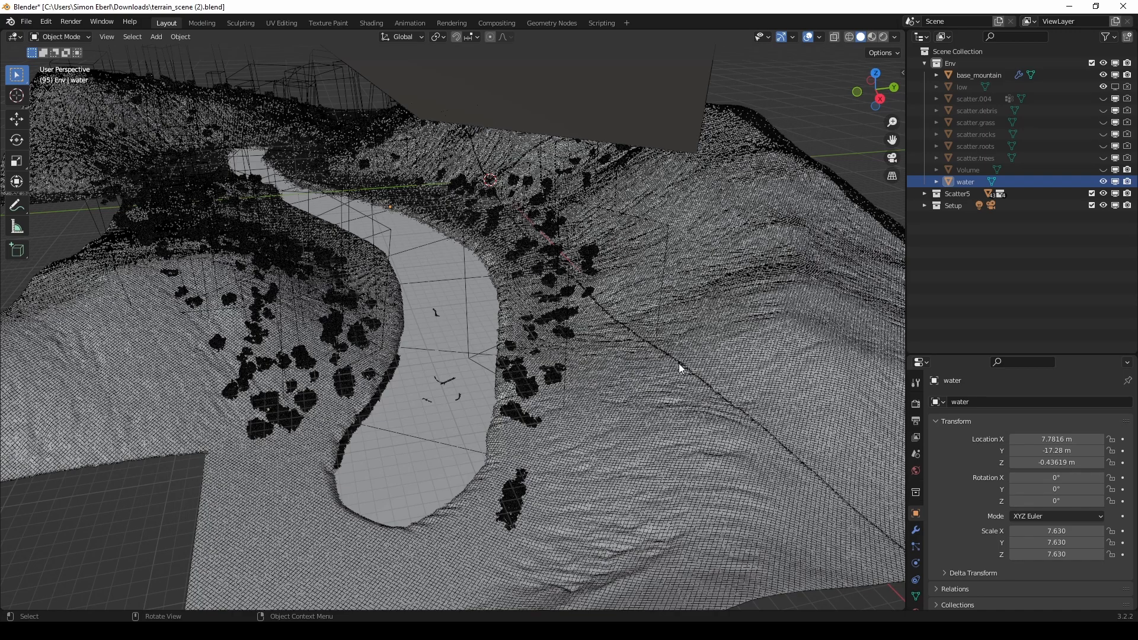
# Step: Select the base_mountain terrain and examine the settings of its Subdivision modifier
pyautogui.moveTo(656, 328); pyautogui.dragTo(659, 321, button='middle')
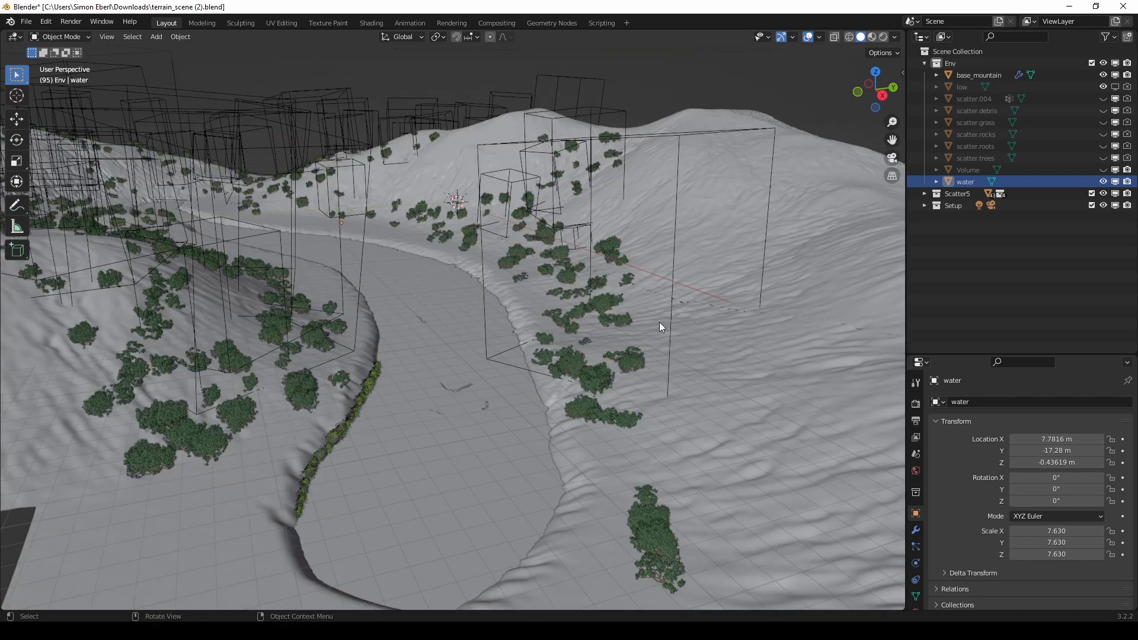
pyautogui.click(791, 215)
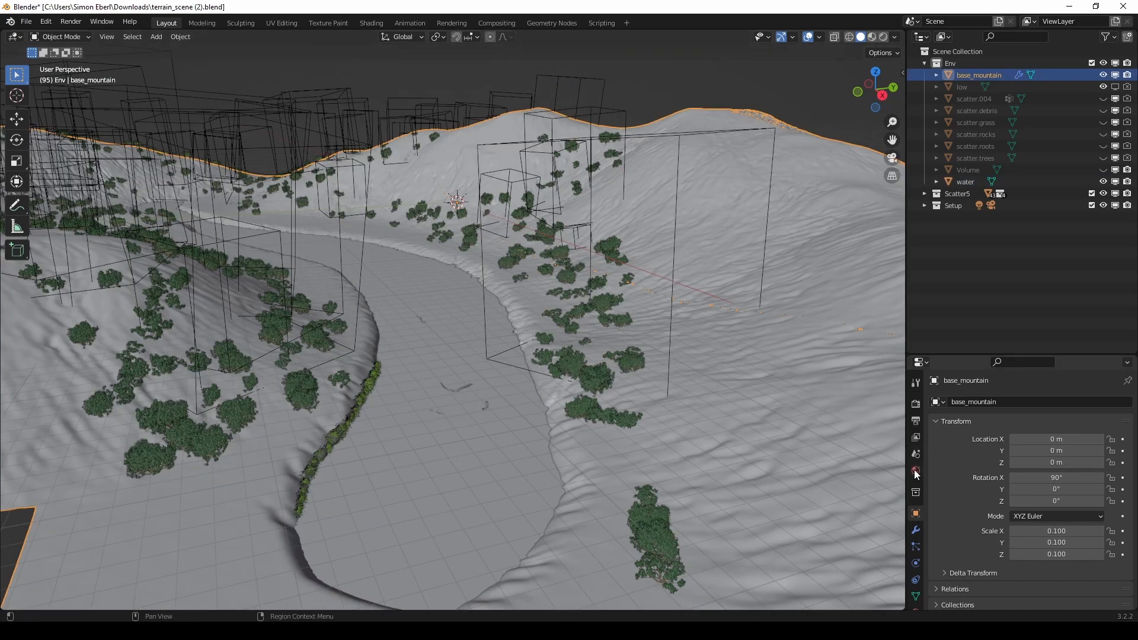
pyautogui.click(915, 530)
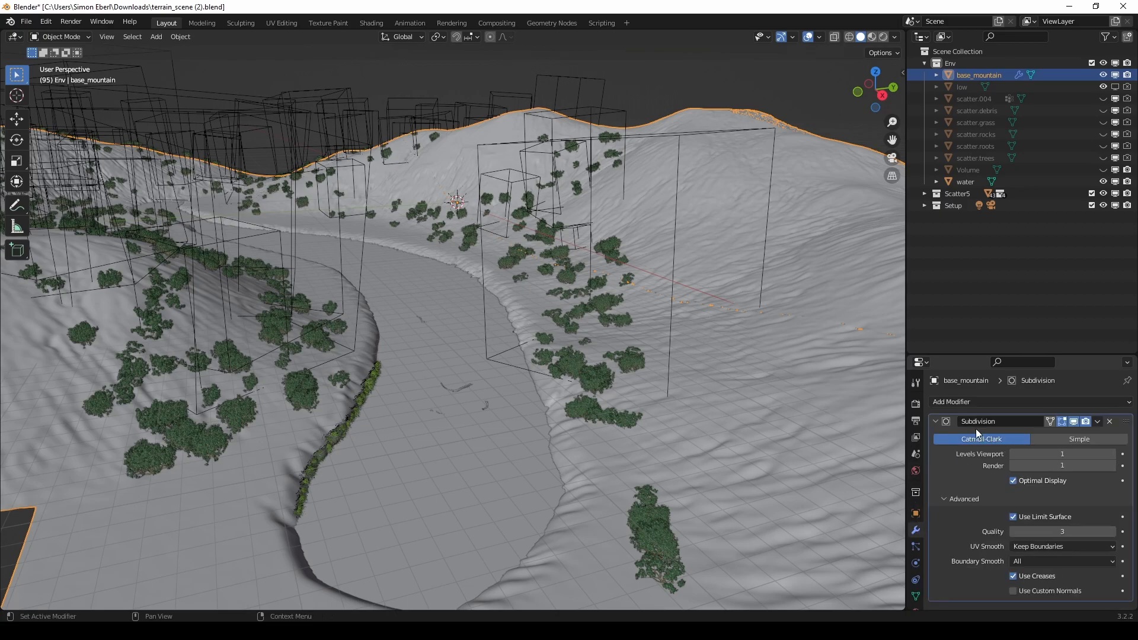
pyautogui.click(935, 421)
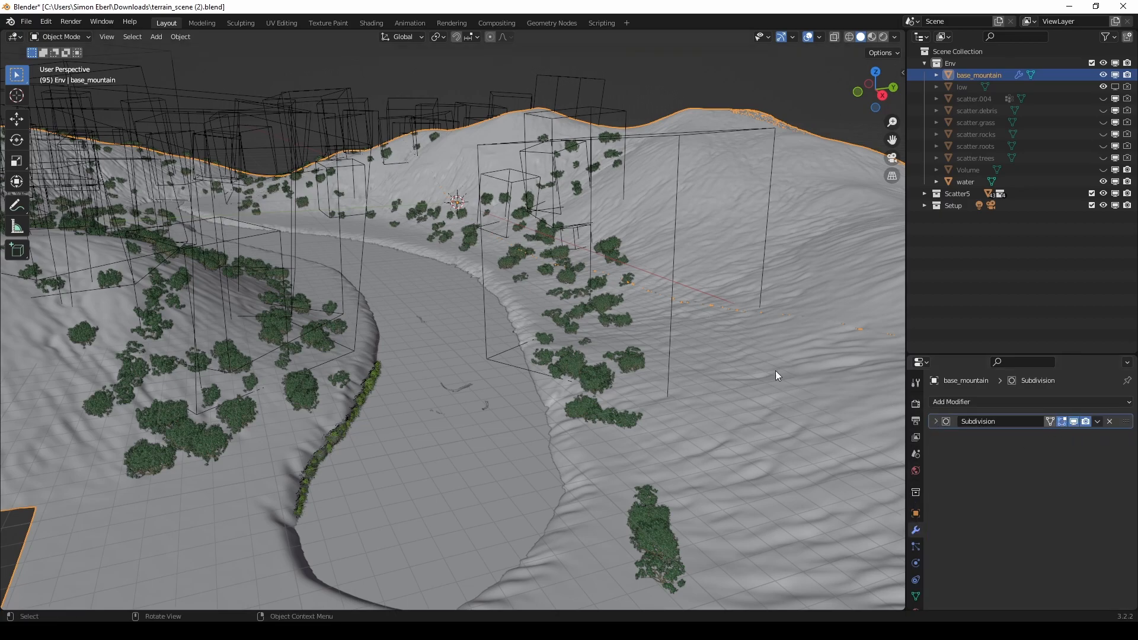
pyautogui.scroll(-2, 699, 363)
pyautogui.click(937, 423)
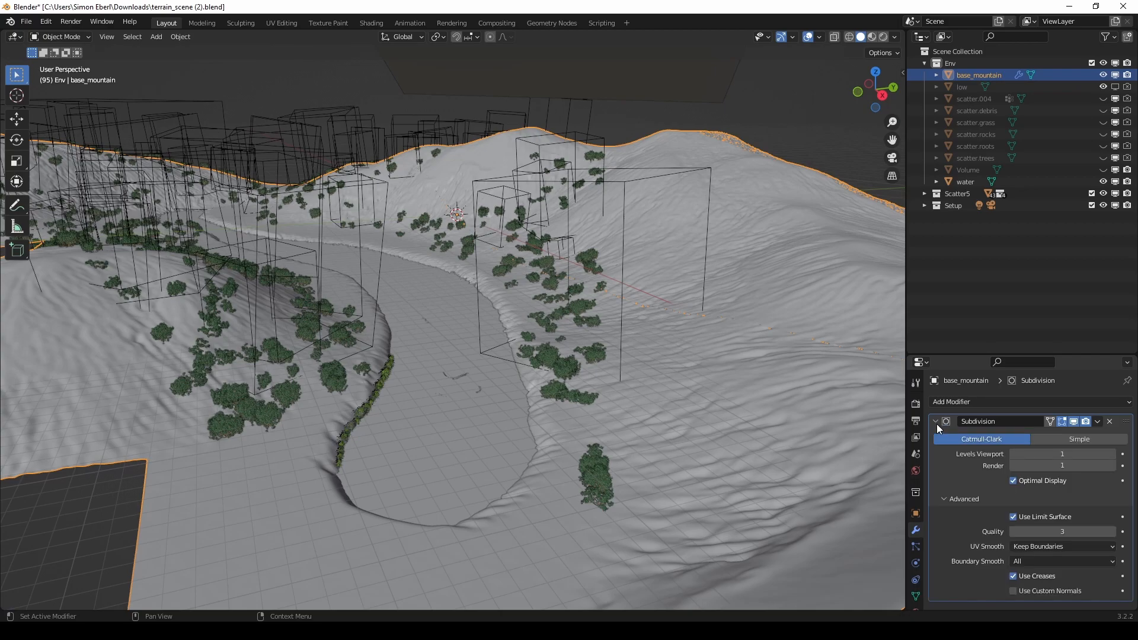
pyautogui.click(936, 424)
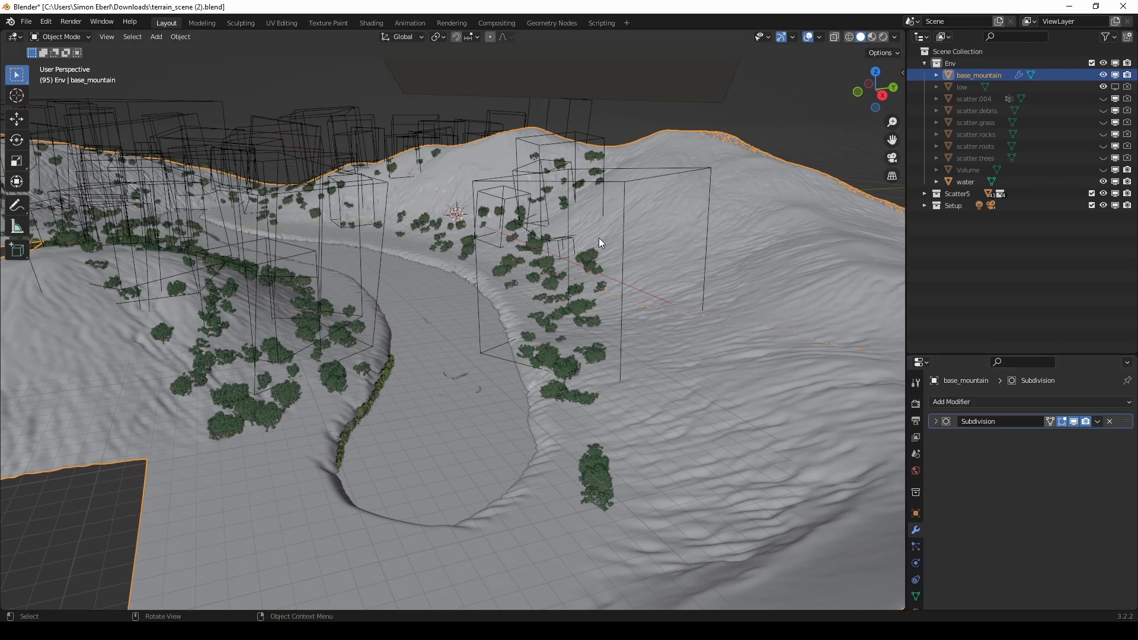
# Step: Examine the subdivided terrain and the course of the river from overview and close-up angles
pyautogui.scroll(-2, 706, 331)
pyautogui.scroll(4, 500, 299)
pyautogui.moveTo(501, 297); pyautogui.dragTo(475, 330, button='middle')
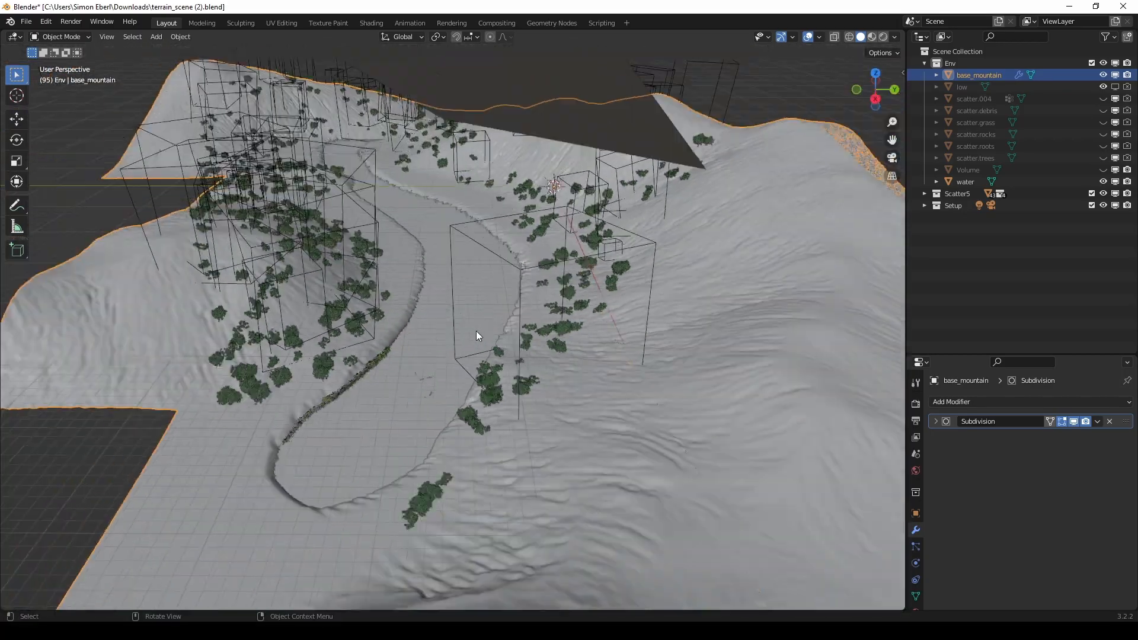
pyautogui.scroll(-3, 480, 327)
pyautogui.scroll(5, 493, 318)
pyautogui.keyDown('shift'); pyautogui.moveTo(335, 287); pyautogui.dragTo(408, 305, button='middle'); pyautogui.keyUp('shift')
pyautogui.moveTo(408, 304); pyautogui.dragTo(459, 255, button='middle')
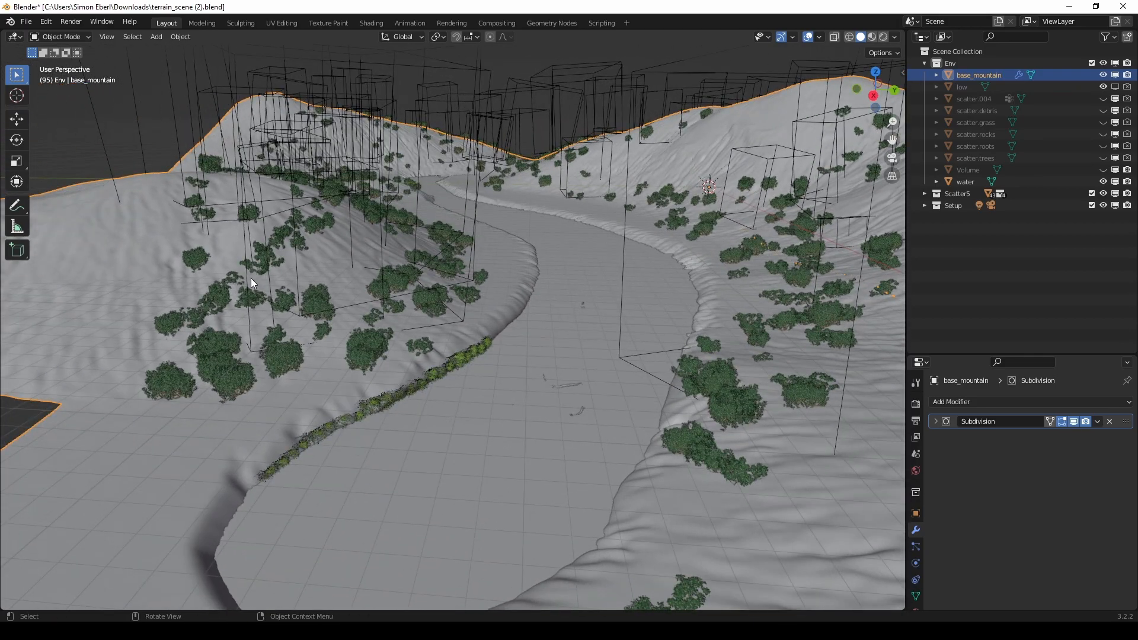
pyautogui.moveTo(510, 317); pyautogui.dragTo(429, 325, button='middle')
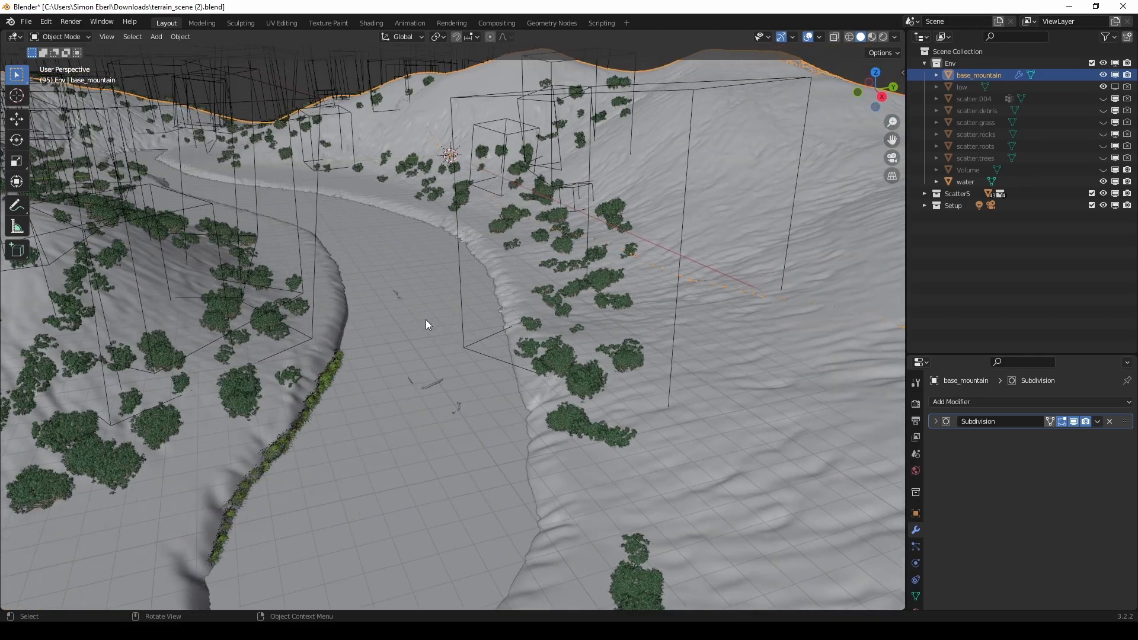
pyautogui.keyDown('shift'); pyautogui.moveTo(409, 267); pyautogui.dragTo(471, 259, button='middle'); pyautogui.keyUp('shift')
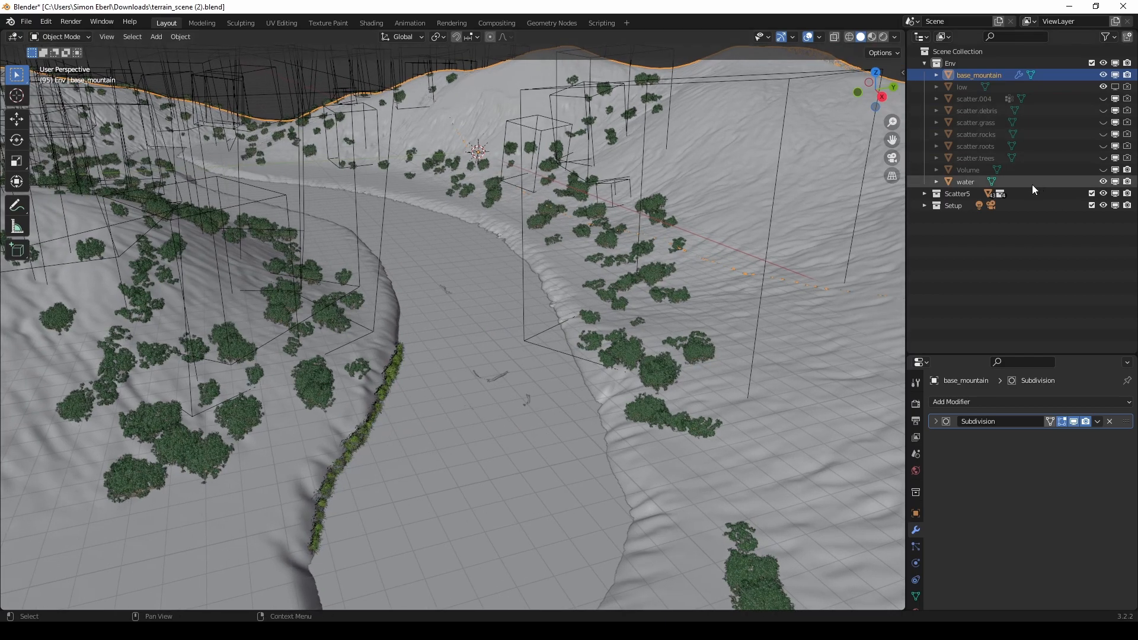
# Step: Hide the water object, examine the carved riverbed underneath from several angles, and show the water again
pyautogui.click(1103, 182)
pyautogui.moveTo(593, 249); pyautogui.dragTo(355, 123, button='middle')
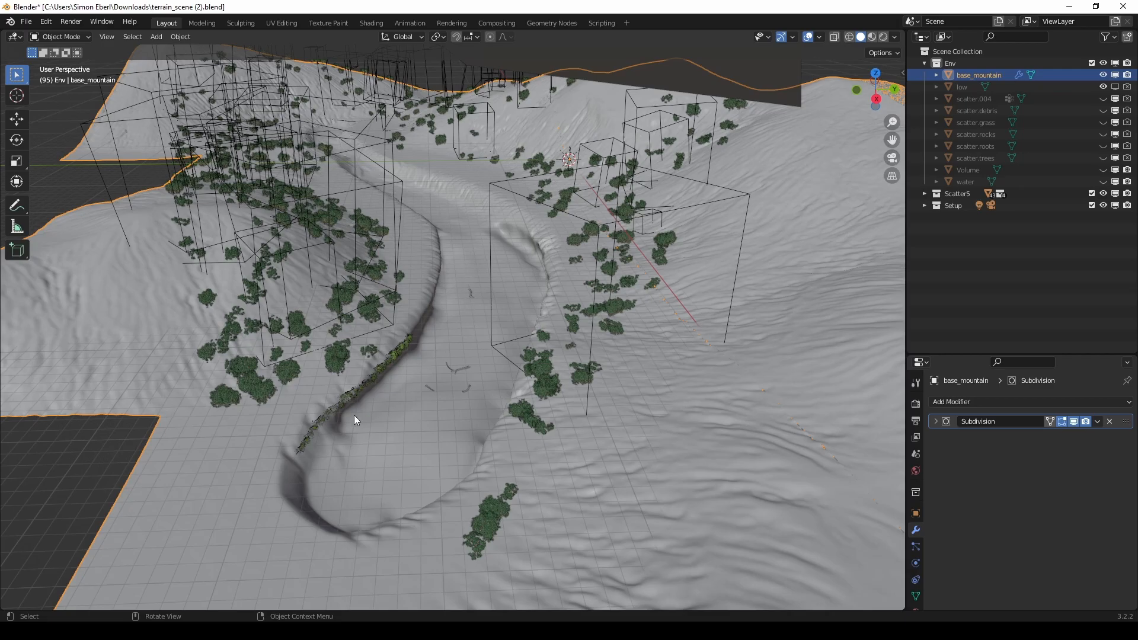
pyautogui.moveTo(449, 226); pyautogui.dragTo(682, 437, button='middle')
pyautogui.scroll(4, 494, 229)
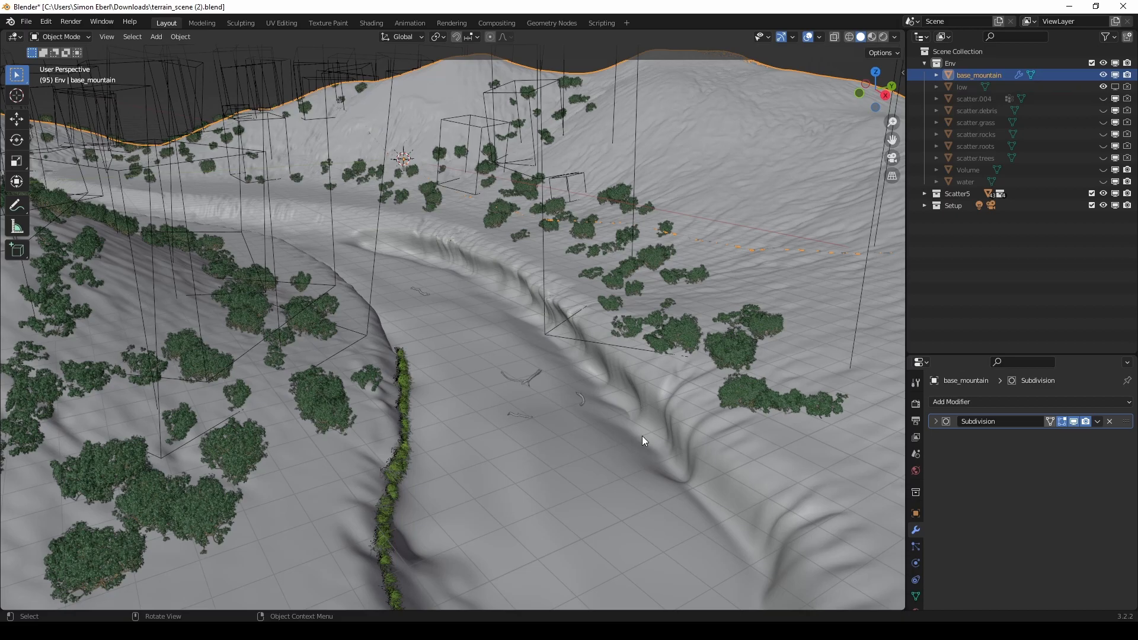
pyautogui.moveTo(570, 346); pyautogui.dragTo(438, 237, button='middle')
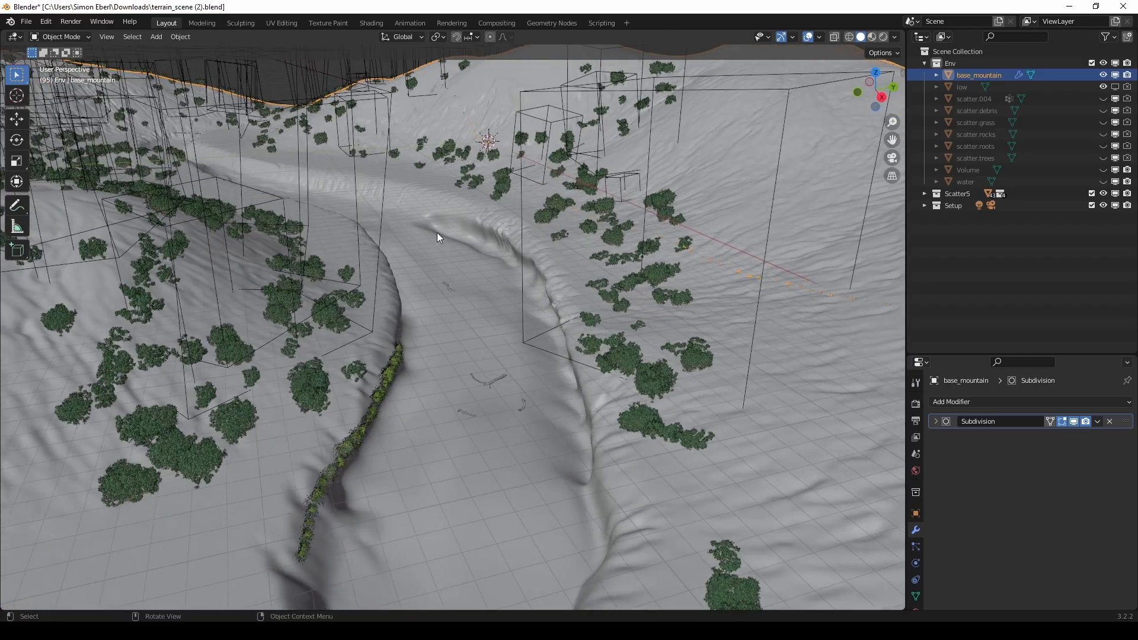
pyautogui.moveTo(527, 477); pyautogui.dragTo(438, 387, button='middle')
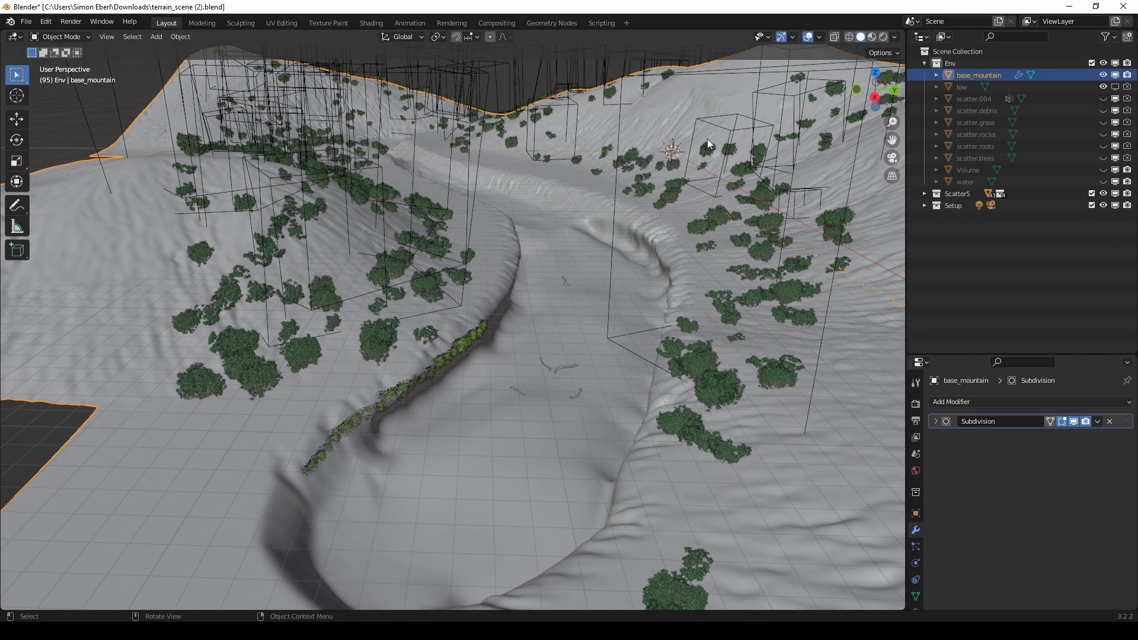
pyautogui.click(1102, 182)
pyautogui.moveTo(557, 342); pyautogui.dragTo(554, 322, button='middle')
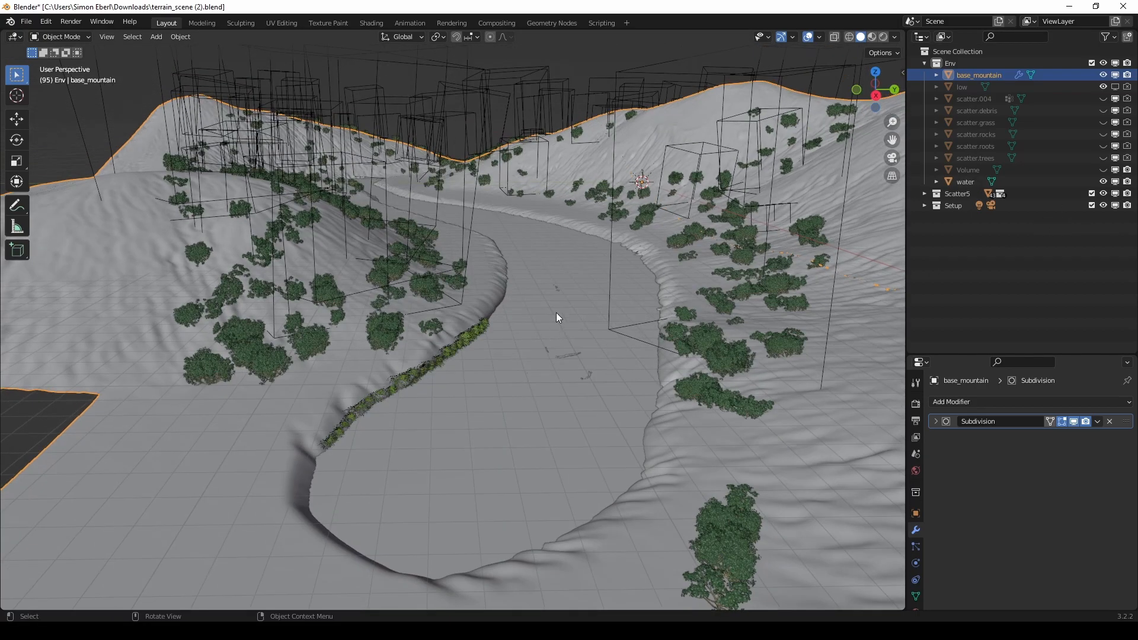
# Step: Select the water plane, split the 3D viewport vertically and switch the new area to the Shader Editor
pyautogui.click(554, 322)
pyautogui.rightClick(661, 30)
pyautogui.click(648, 46)
pyautogui.click(492, 47)
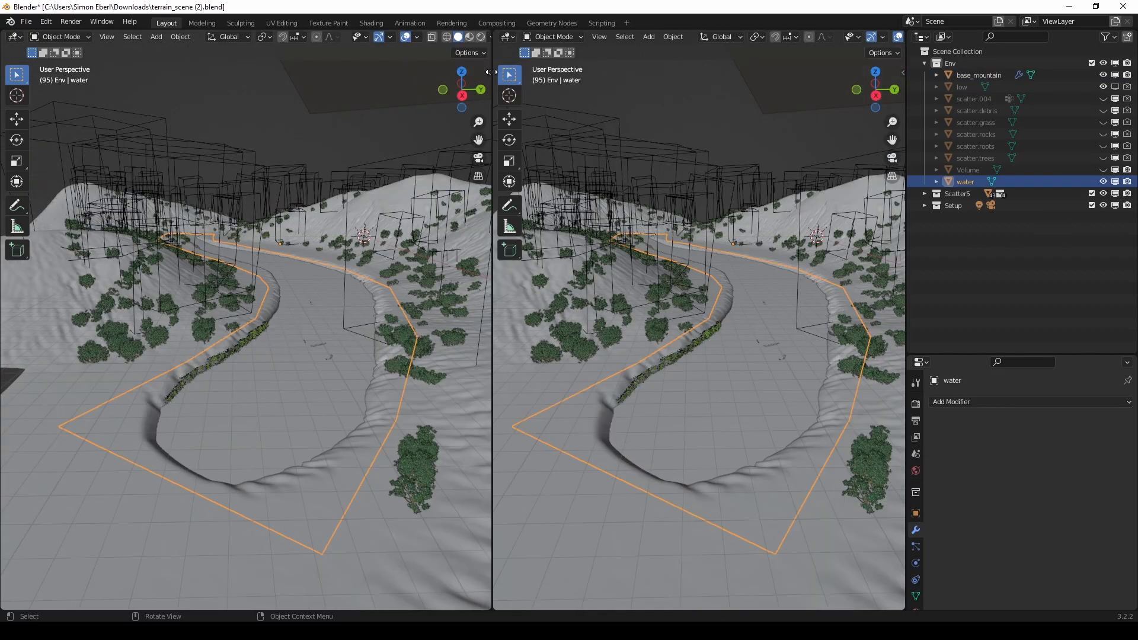
pyautogui.click(512, 36)
pyautogui.click(521, 152)
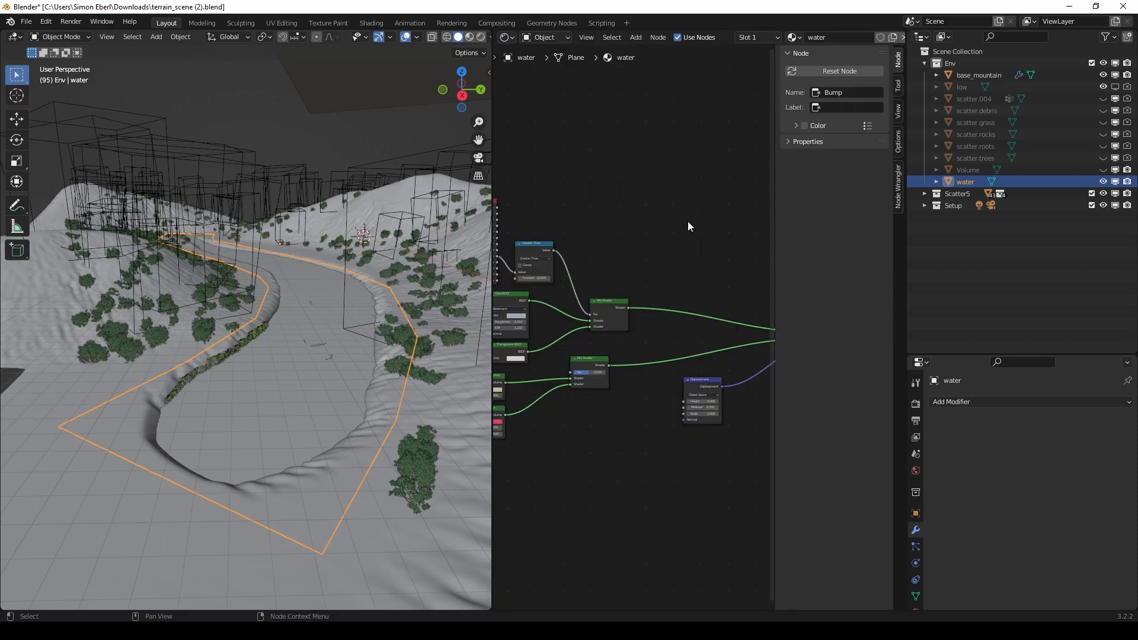
# Step: Hide the Shader Editor's sidebar and examine the water material's shader nodes through to the Material Output
pyautogui.press('n')
pyautogui.moveTo(650, 226); pyautogui.dragTo(695, 221, button='middle')
pyautogui.scroll(-1, 695, 221)
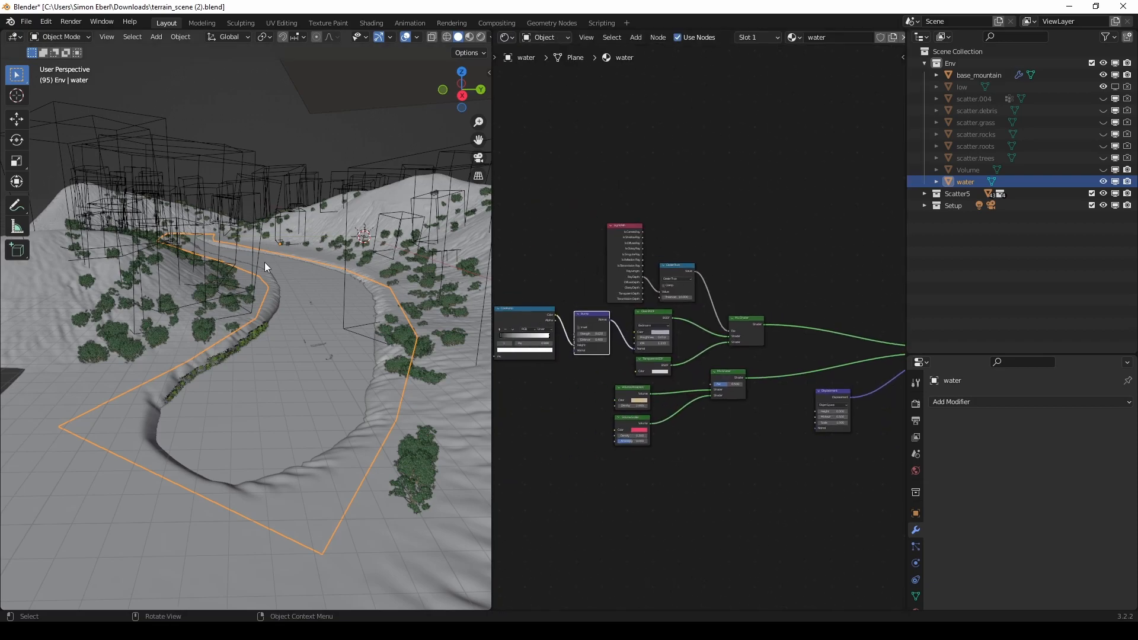
pyautogui.click(717, 201)
pyautogui.scroll(-1, 692, 239)
pyautogui.moveTo(686, 231); pyautogui.dragTo(608, 205, button='middle')
pyautogui.scroll(1, 642, 231)
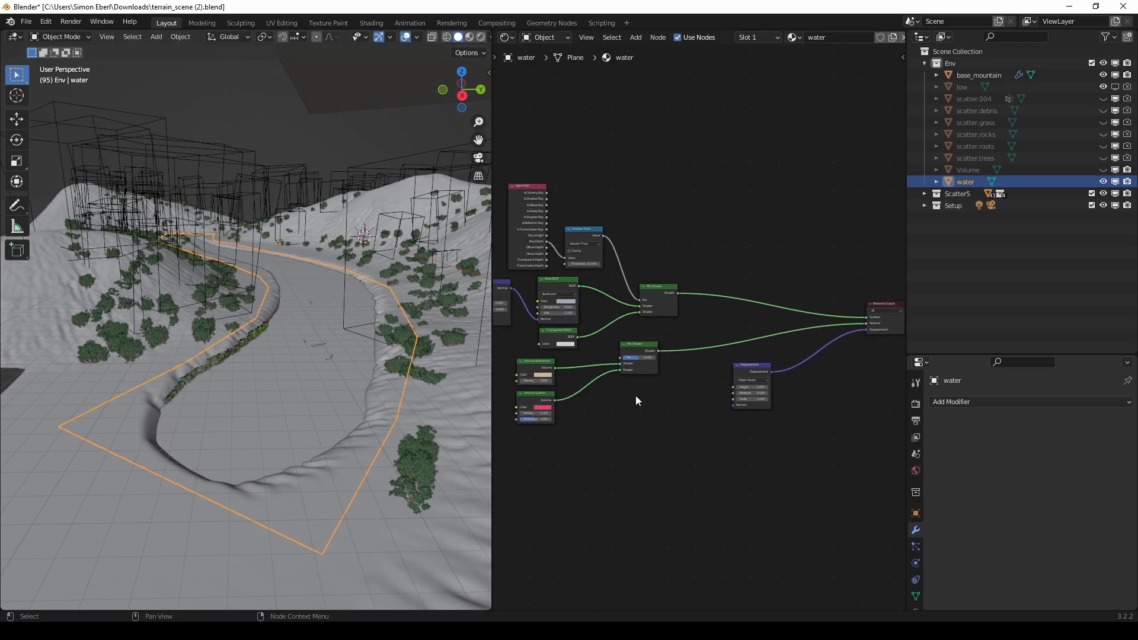
# Step: Examine the water material's Noise Texture, ColorRamp and Bump chain, its volume nodes and the Light Path shader mix
pyautogui.moveTo(588, 465); pyautogui.dragTo(670, 477, button='middle')
pyautogui.moveTo(898, 455); pyautogui.dragTo(773, 473, button='middle')
pyautogui.scroll(1, 780, 473)
pyautogui.moveTo(762, 490); pyautogui.dragTo(681, 424)
pyautogui.moveTo(584, 471); pyautogui.dragTo(782, 467, button='middle')
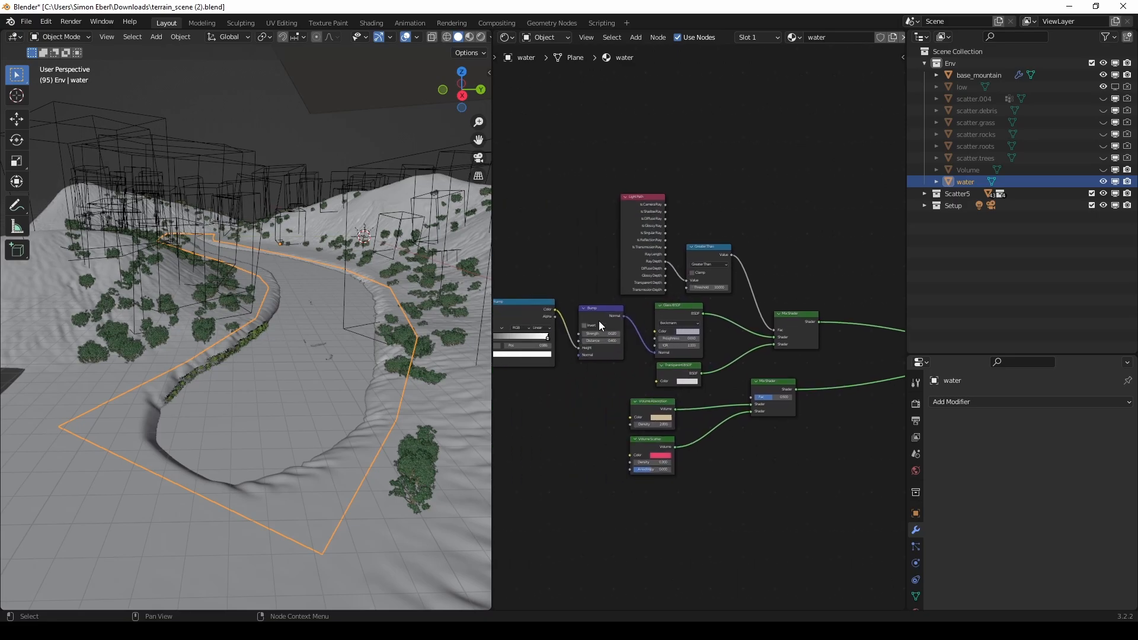
pyautogui.moveTo(564, 401); pyautogui.dragTo(668, 414, button='middle')
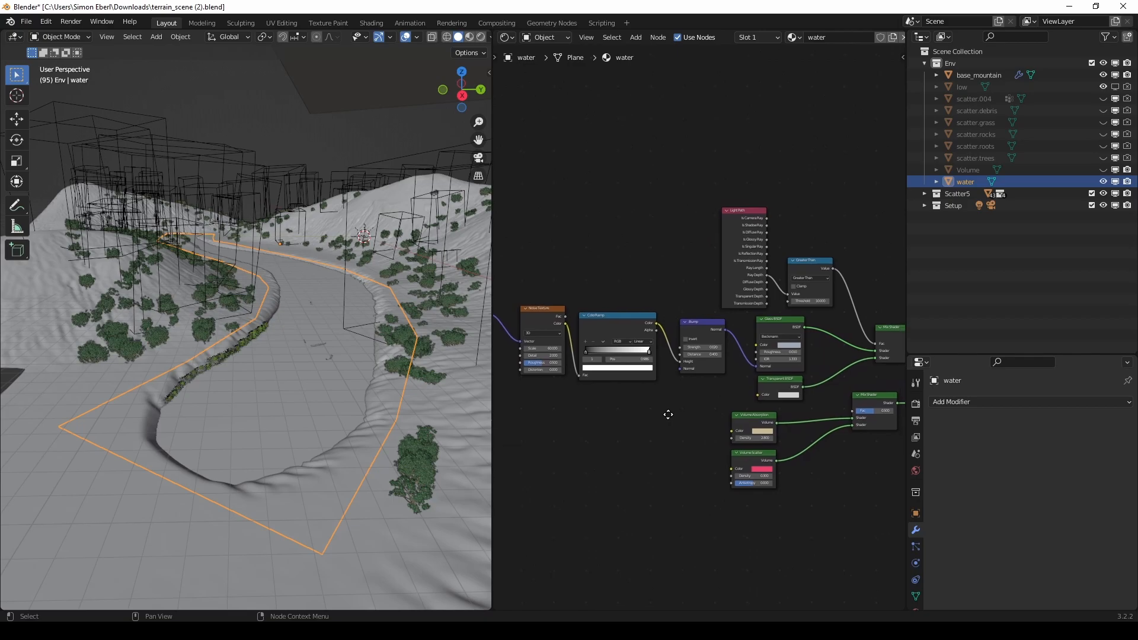
pyautogui.moveTo(559, 429); pyautogui.dragTo(388, 390, button='middle')
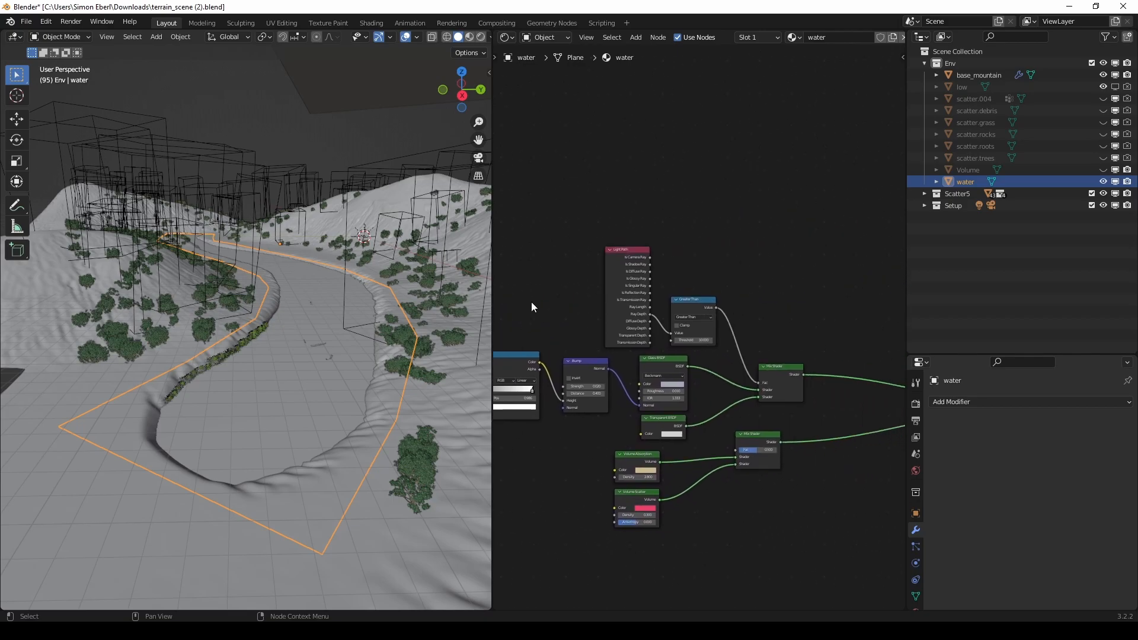
pyautogui.moveTo(799, 315); pyautogui.dragTo(759, 367, button='middle')
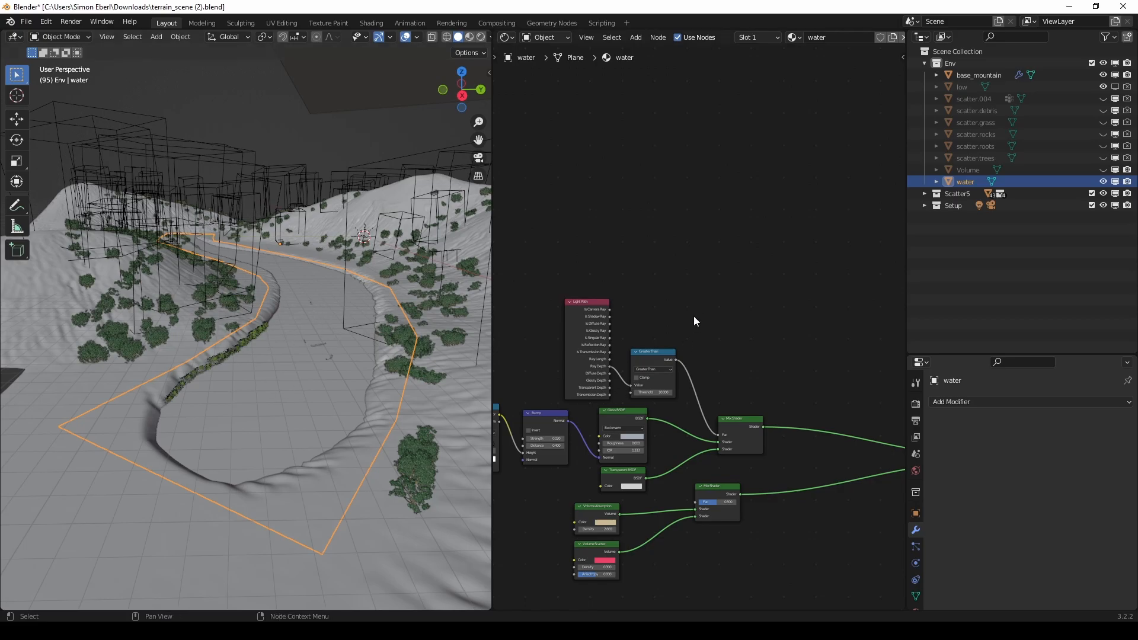
pyautogui.scroll(1, 695, 315)
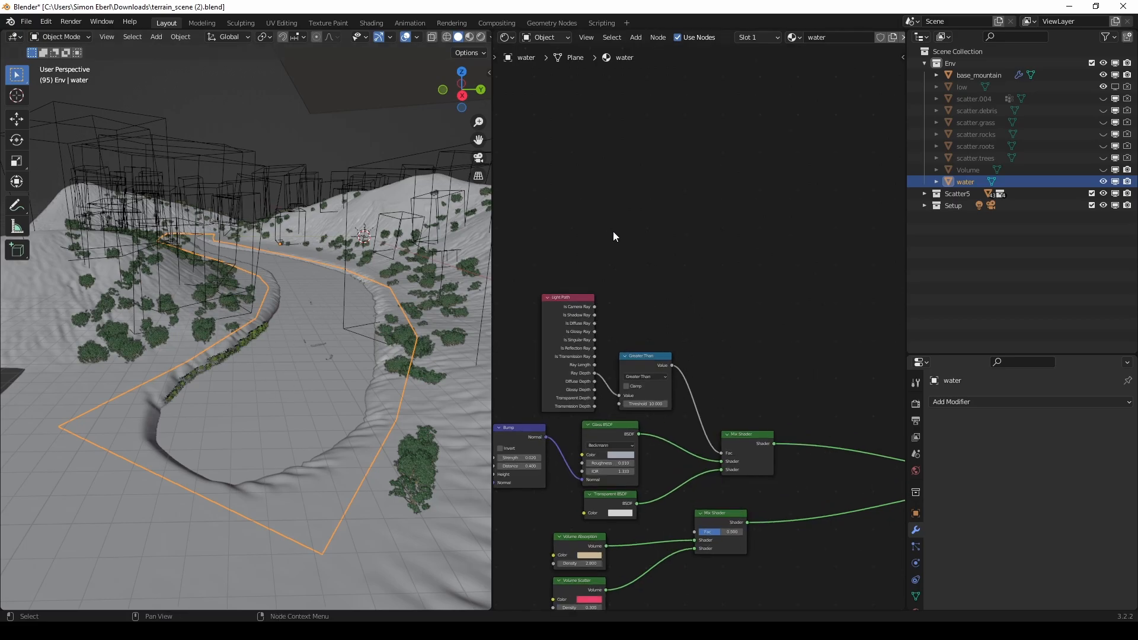
pyautogui.moveTo(613, 231); pyautogui.dragTo(752, 268, button='middle')
# Step: Join the Shader Editor area back into a single 3D viewport and deselect the water plane
pyautogui.rightClick(491, 88)
pyautogui.click(459, 119)
pyautogui.click(593, 148)
pyautogui.moveTo(485, 302); pyautogui.dragTo(420, 299, button='middle')
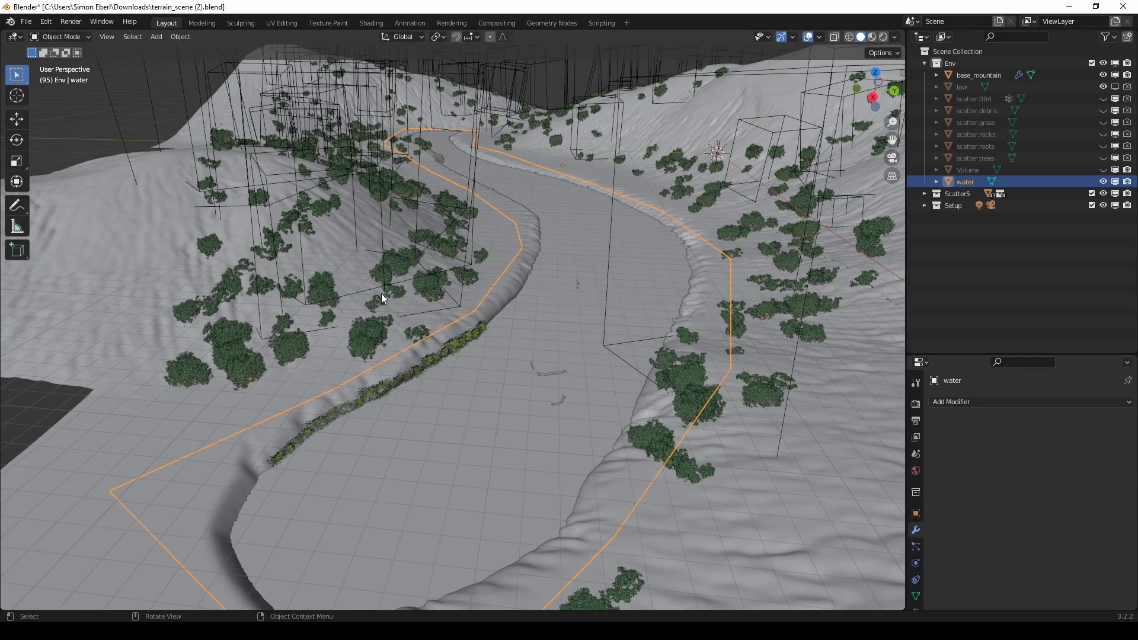
pyautogui.hotkey('alt', 'a')
# Step: Select the water plane again and examine its extent along the river from above and from a low angle
pyautogui.scroll(-5, 412, 286)
pyautogui.moveTo(437, 343); pyautogui.dragTo(489, 344, button='middle')
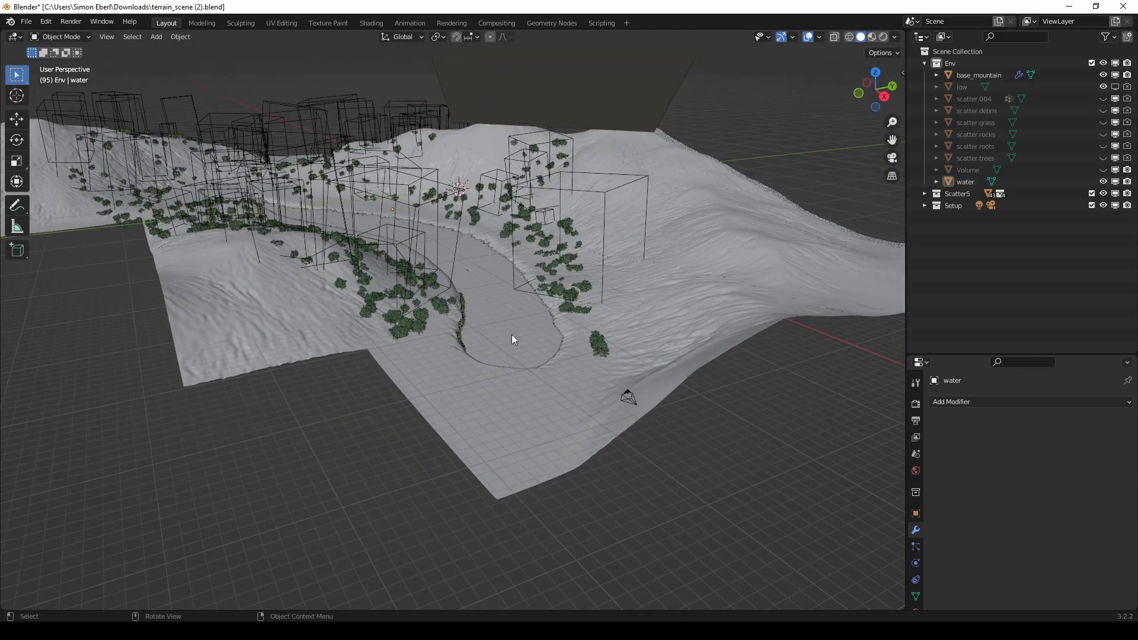
pyautogui.scroll(6, 542, 283)
pyautogui.moveTo(433, 390); pyautogui.dragTo(409, 383, button='middle')
pyautogui.click(452, 287)
pyautogui.scroll(-8, 452, 286)
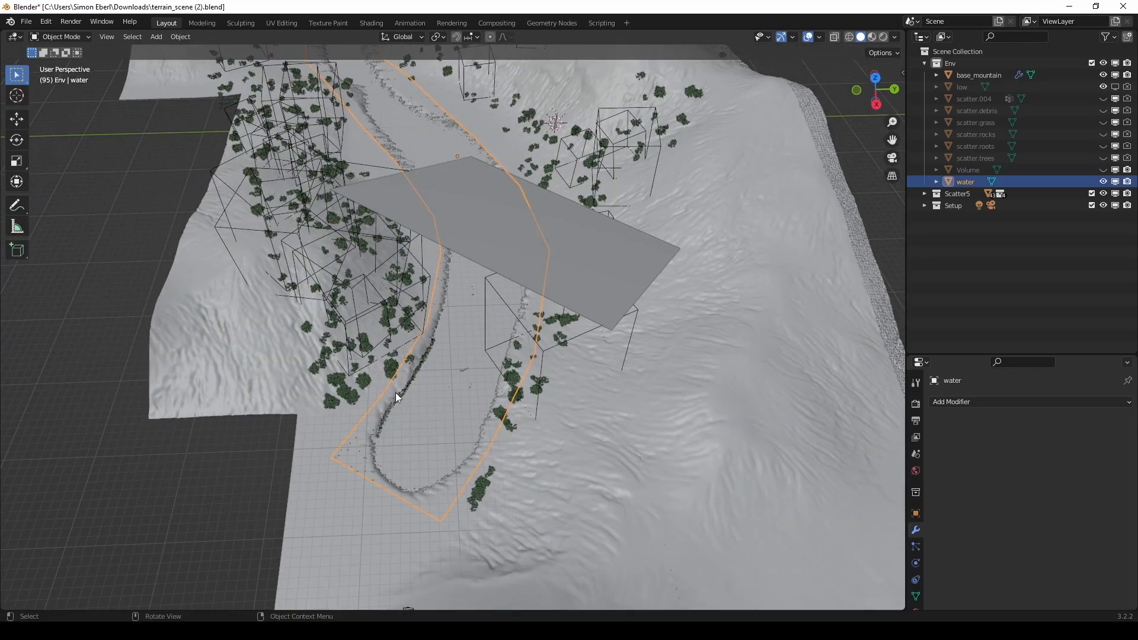
pyautogui.moveTo(436, 139); pyautogui.dragTo(493, 376, button='middle')
pyautogui.moveTo(403, 232); pyautogui.dragTo(410, 366, button='middle')
pyautogui.scroll(4, 404, 259)
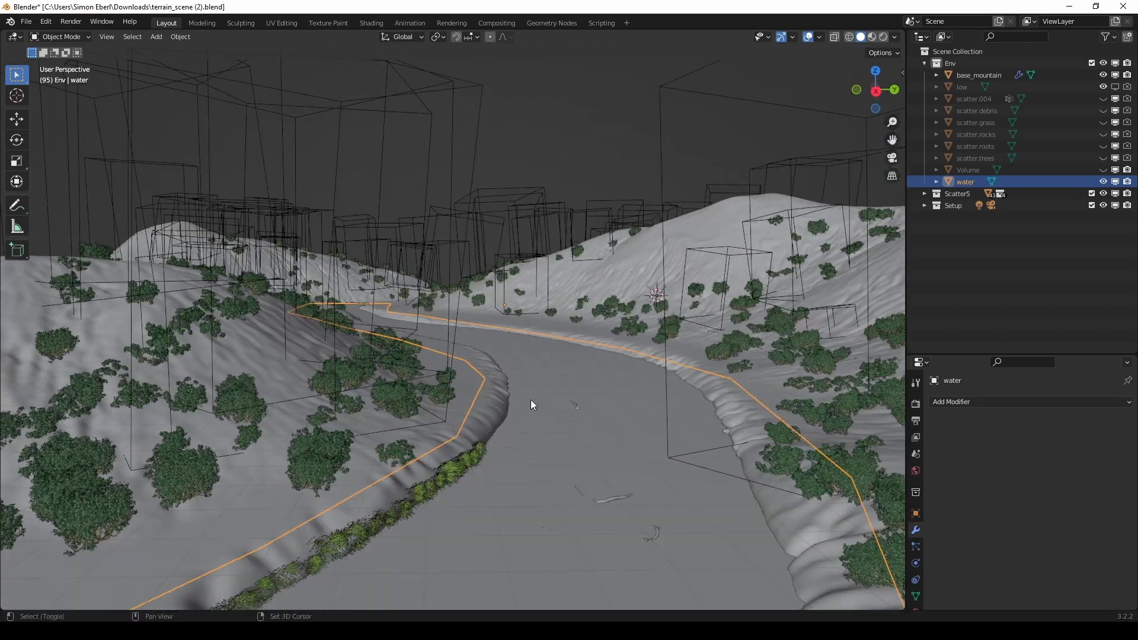
# Step: Adjust the water plane's height by moving it along the global Z axis, and clear the selection
pyautogui.scroll(2, 539, 404)
pyautogui.keyDown('shift'); pyautogui.moveTo(539, 404); pyautogui.dragTo(421, 322, button='middle'); pyautogui.keyUp('shift')
pyautogui.press('g')
pyautogui.press('z')
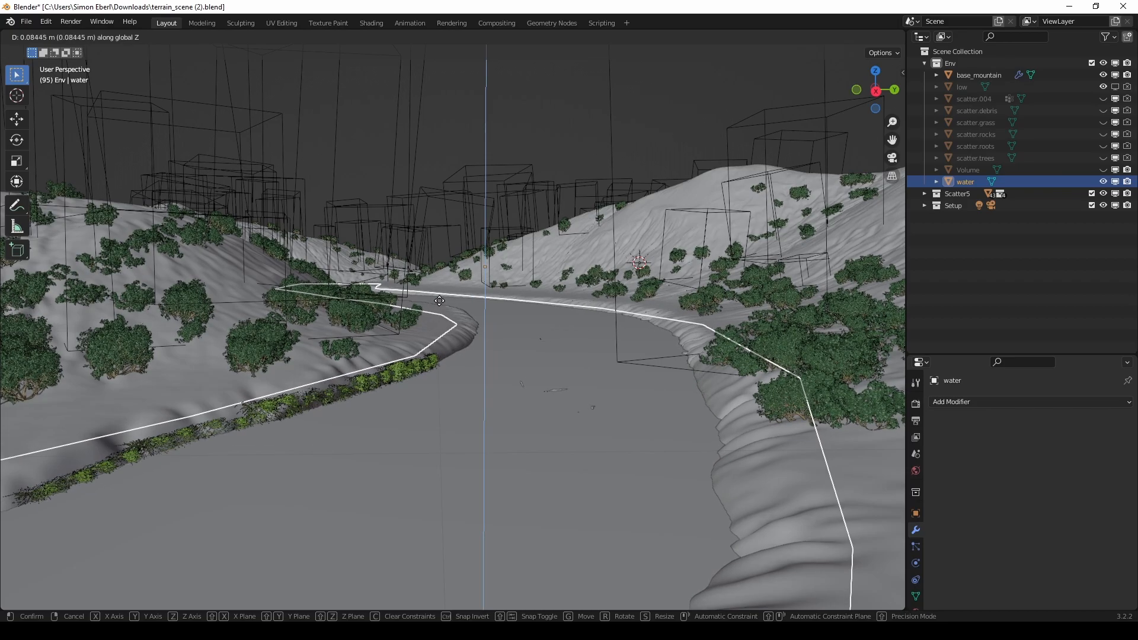
pyautogui.click(281, 302)
pyautogui.scroll(-8, 480, 233)
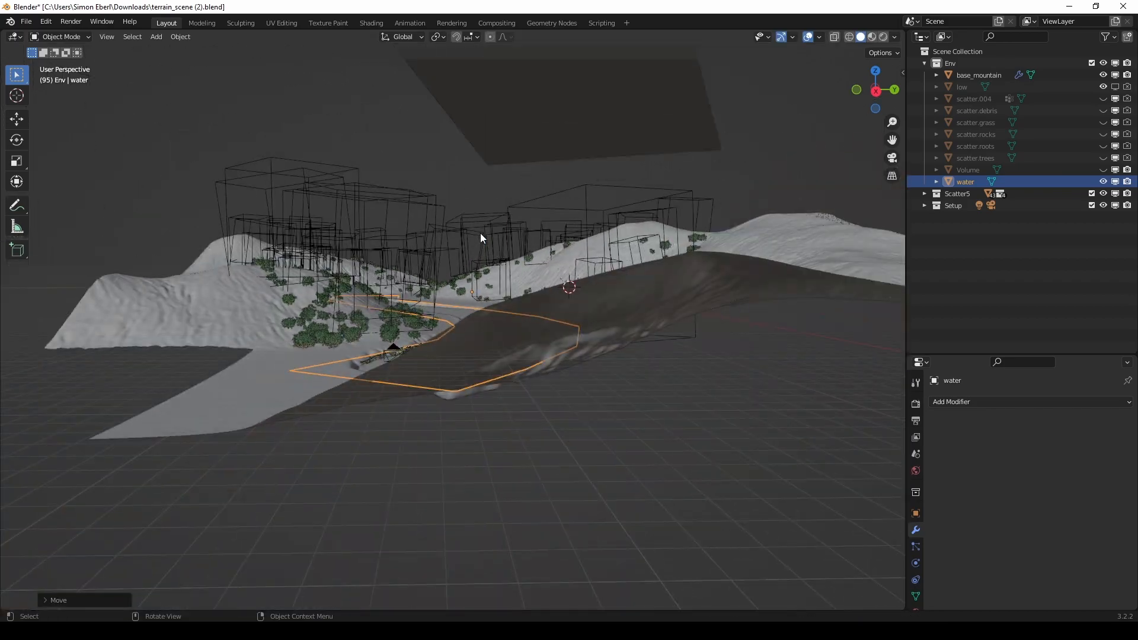
pyautogui.click(248, 196)
# Step: Show the Scatter5 sidebar, widen the 3D viewport and examine the scatter systems list and distribution settings
pyautogui.scroll(10, 281, 210)
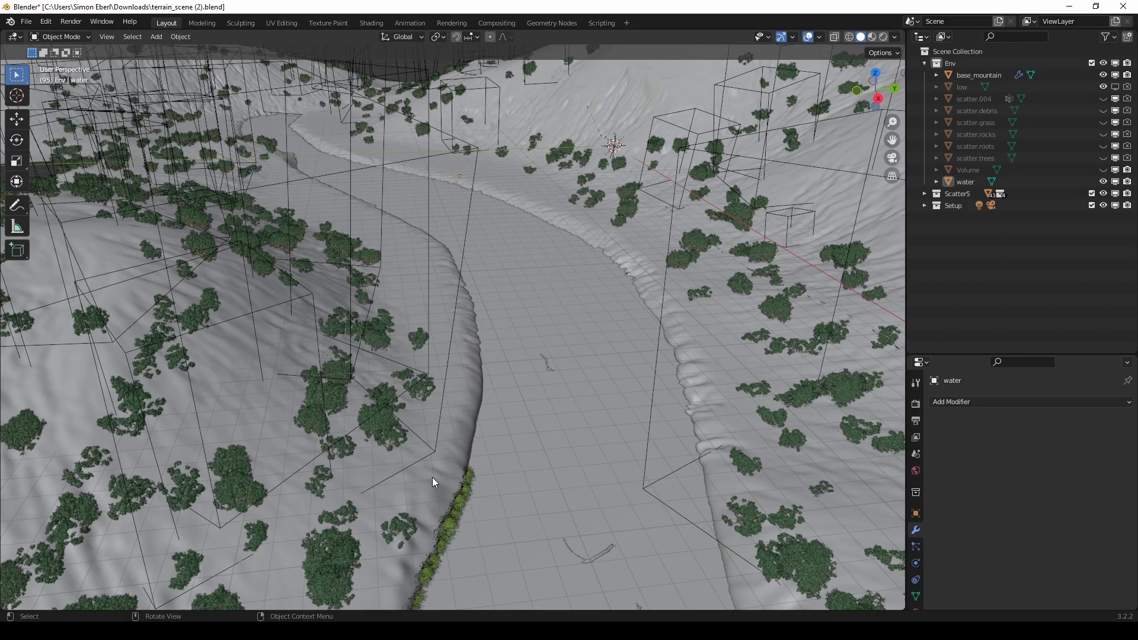
pyautogui.moveTo(432, 477); pyautogui.dragTo(451, 365, button='middle')
pyautogui.press('n')
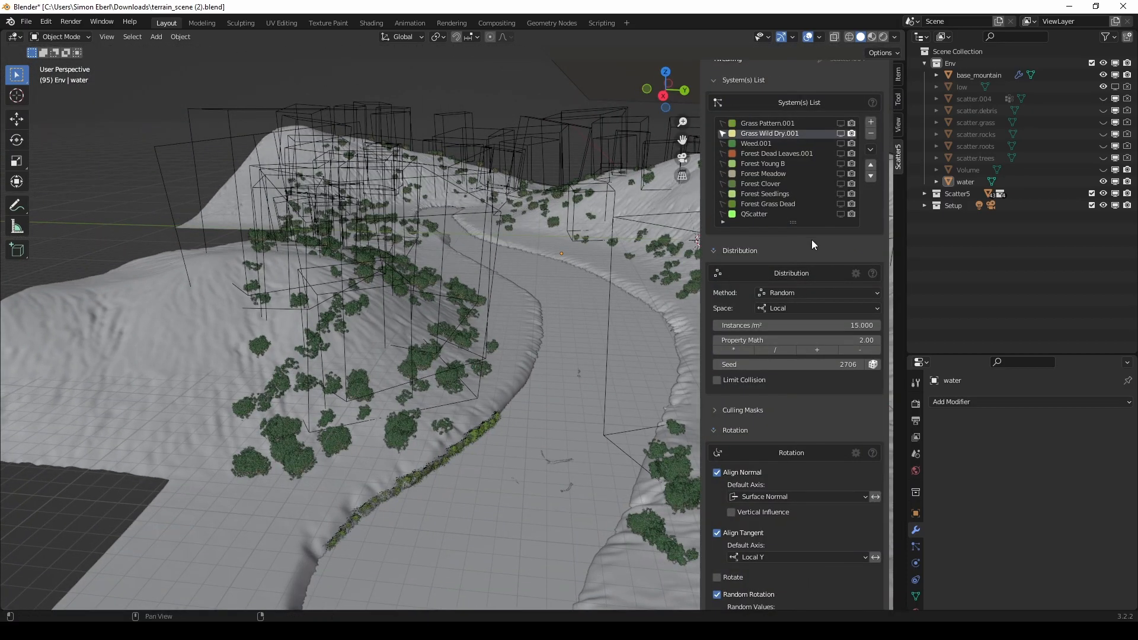
pyautogui.moveTo(907, 233); pyautogui.dragTo(964, 238)
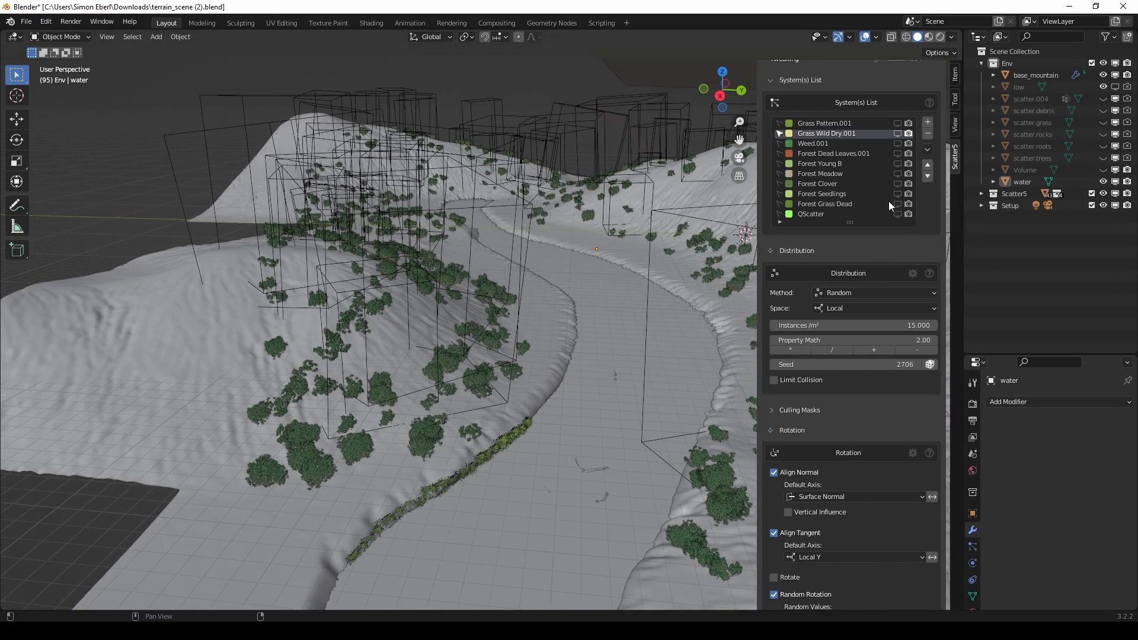
pyautogui.scroll(-1, 833, 155)
pyautogui.scroll(2, 833, 155)
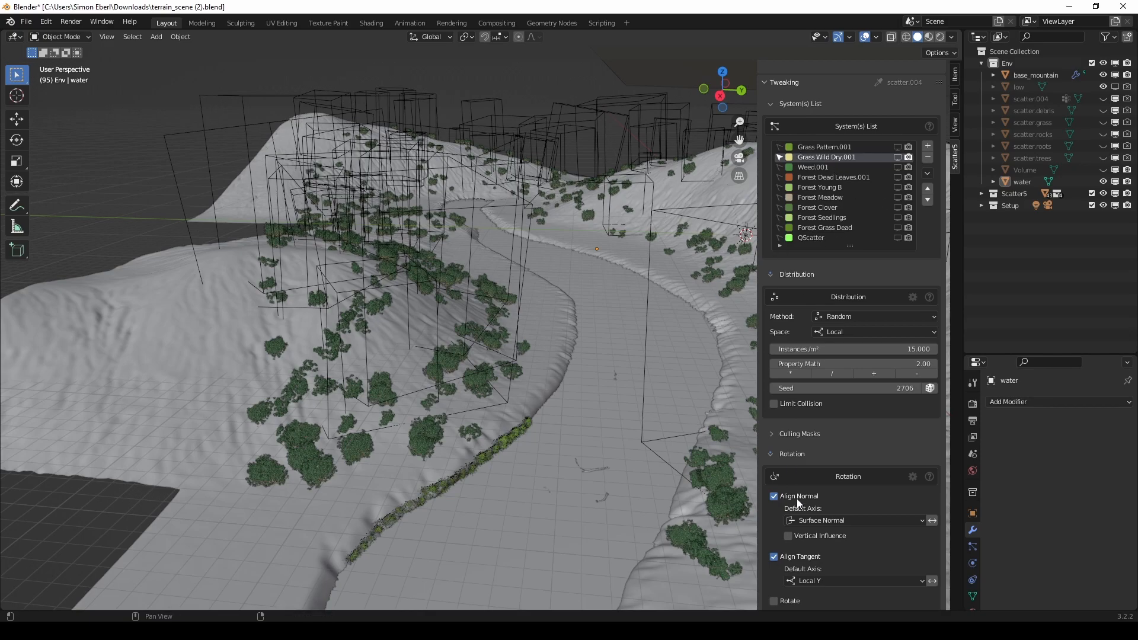
pyautogui.scroll(4, 856, 438)
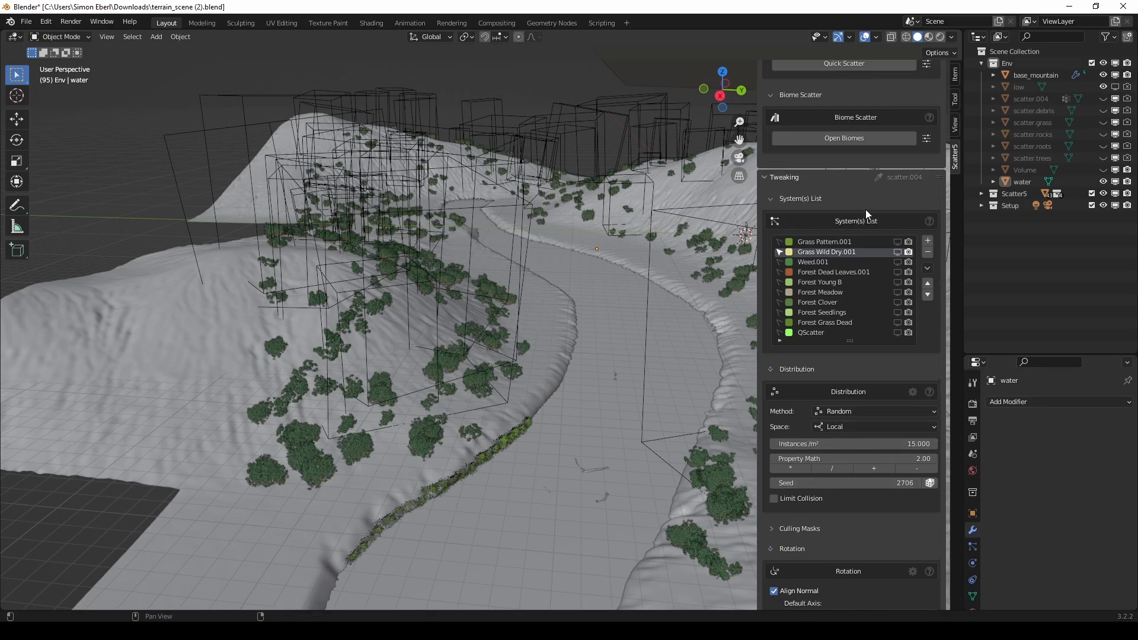
# Step: Enable viewport display of the Grass Pattern.001 and Grass Wild Dry.001 scatter systems and check the grass along the riverbanks
pyautogui.click(897, 252)
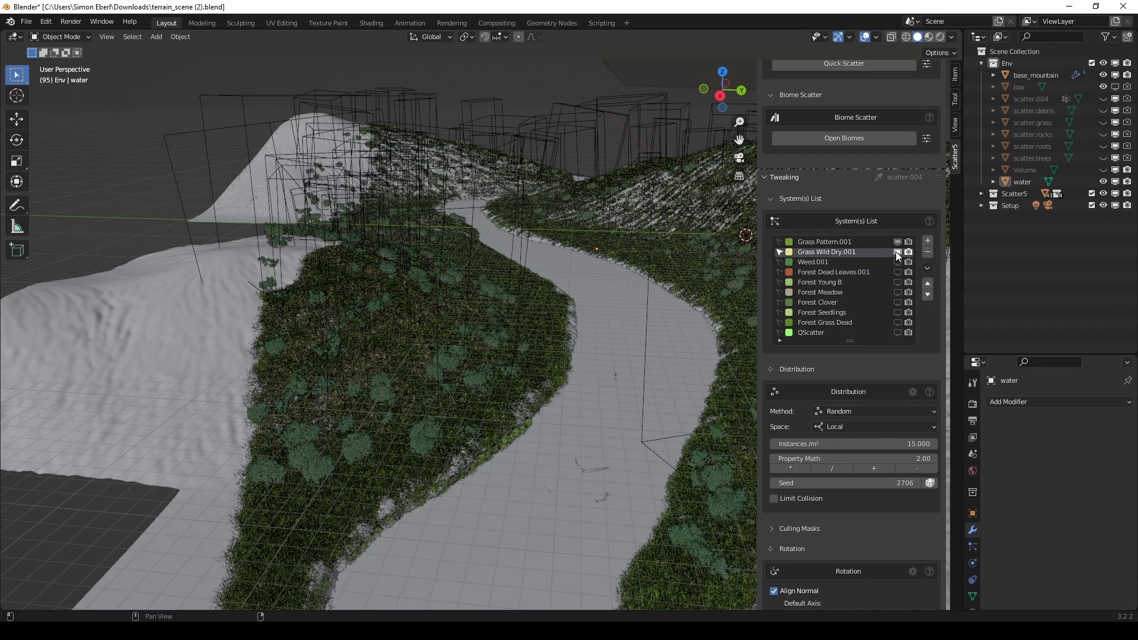
pyautogui.scroll(-3, 520, 330)
pyautogui.moveTo(521, 330); pyautogui.dragTo(411, 364, button='middle')
pyautogui.scroll(3, 508, 339)
pyautogui.scroll(-2, 418, 364)
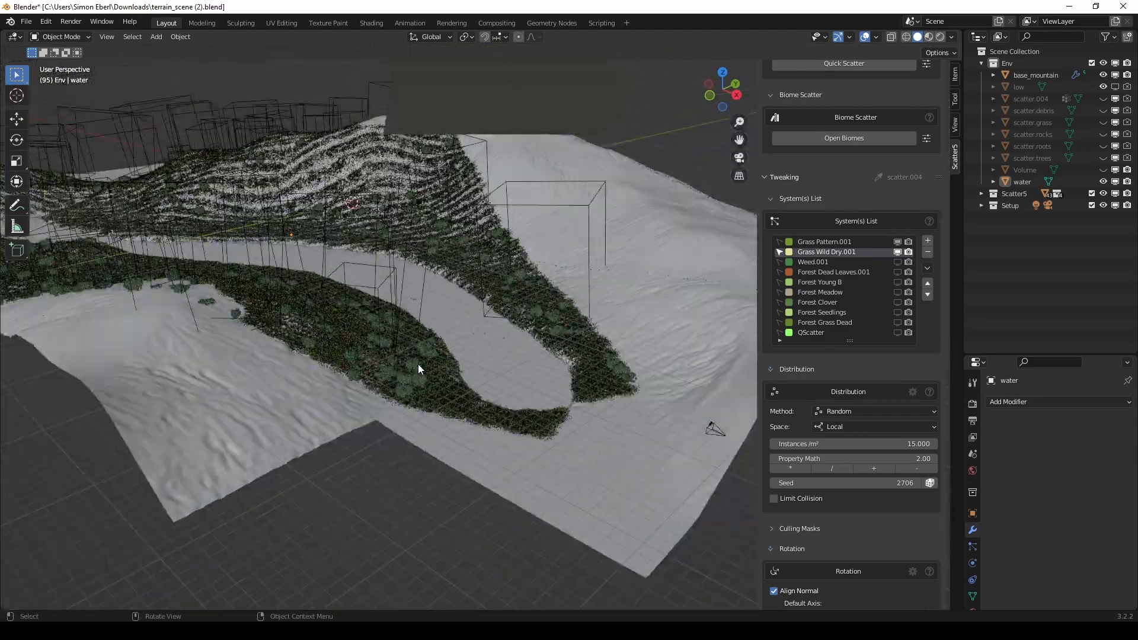
pyautogui.scroll(-1, 439, 361)
pyautogui.scroll(5, 509, 280)
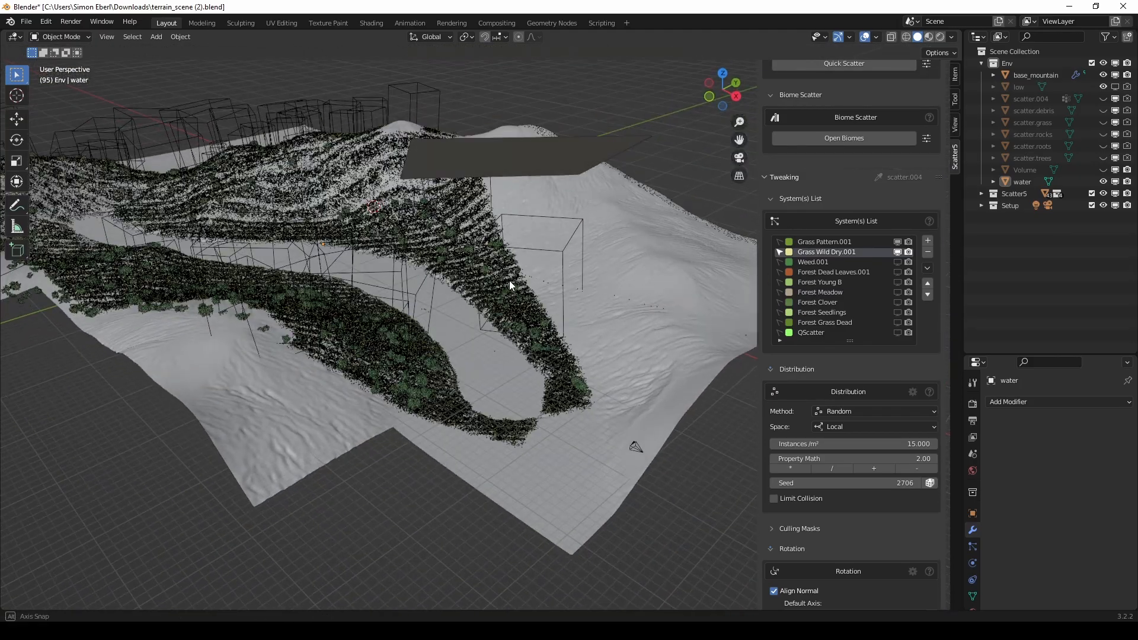
# Step: Examine the grass coverage over the whole terrain, through the scene camera and close to the riverbank
pyautogui.moveTo(509, 279); pyautogui.dragTo(329, 315, button='middle')
pyautogui.scroll(-8, 330, 315)
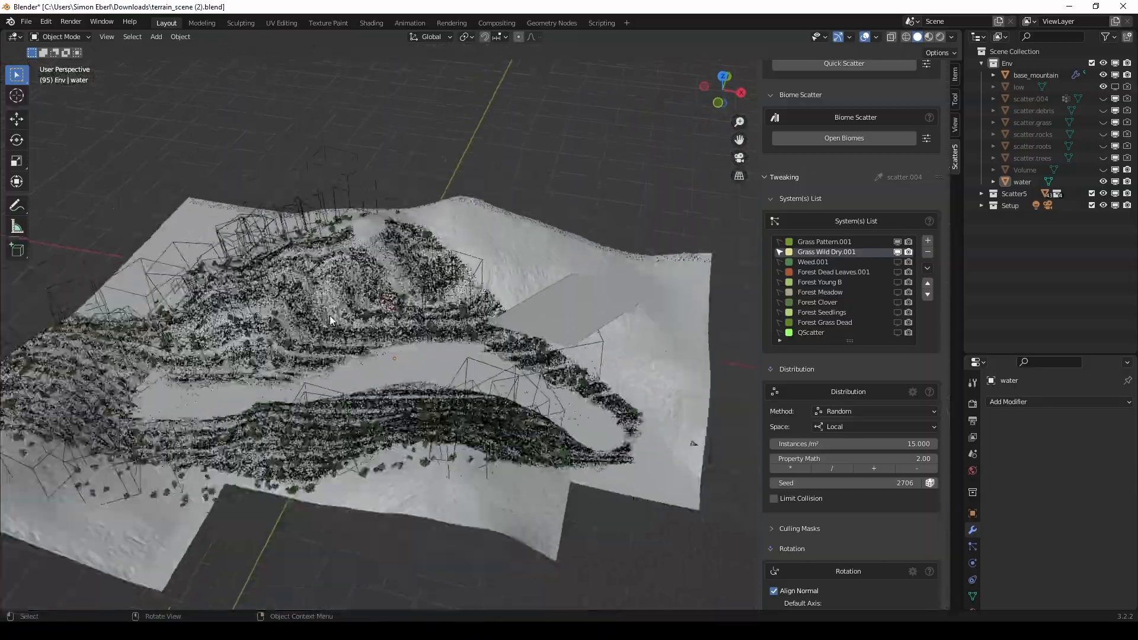
pyautogui.scroll(8, 340, 301)
pyautogui.moveTo(417, 332); pyautogui.dragTo(352, 296, button='middle')
pyautogui.press('KP_0')
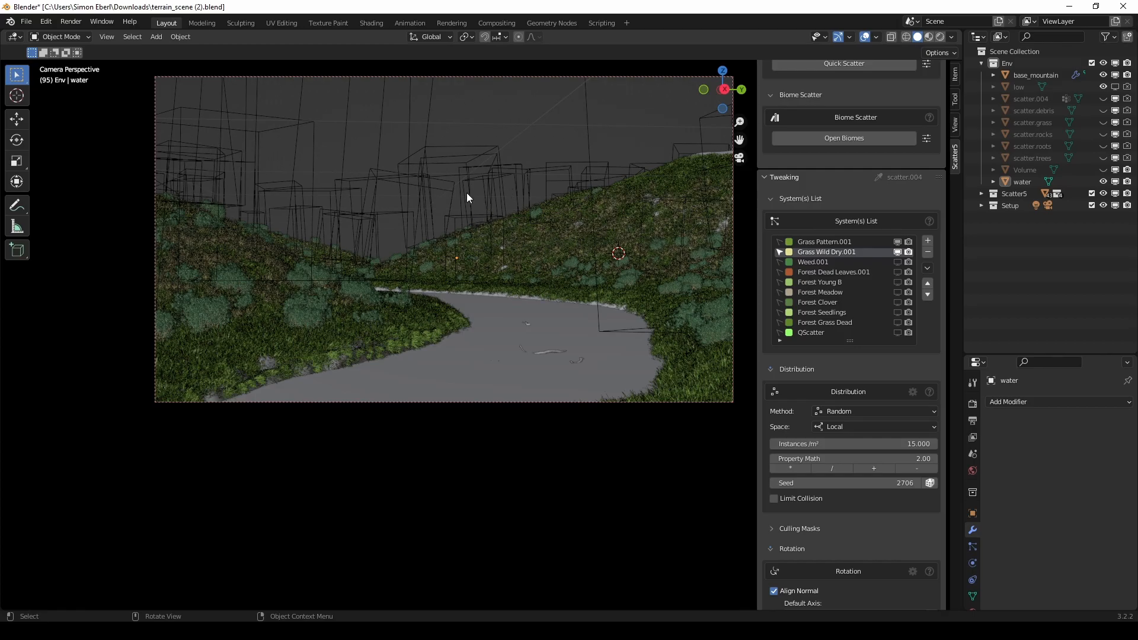
pyautogui.press('KP_0')
pyautogui.moveTo(467, 193); pyautogui.dragTo(476, 294, button='middle')
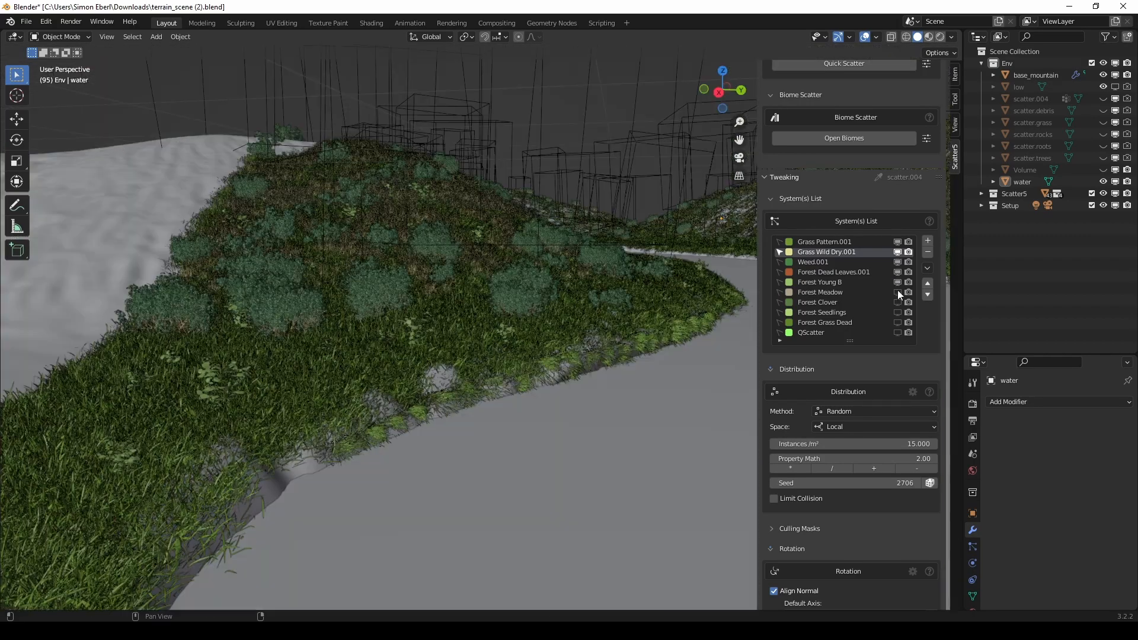
# Step: Enable viewport display of the weed, dead leaves and all Forest scatter systems, leaving QScatter hidden, and check the riverbanks
pyautogui.click(897, 292)
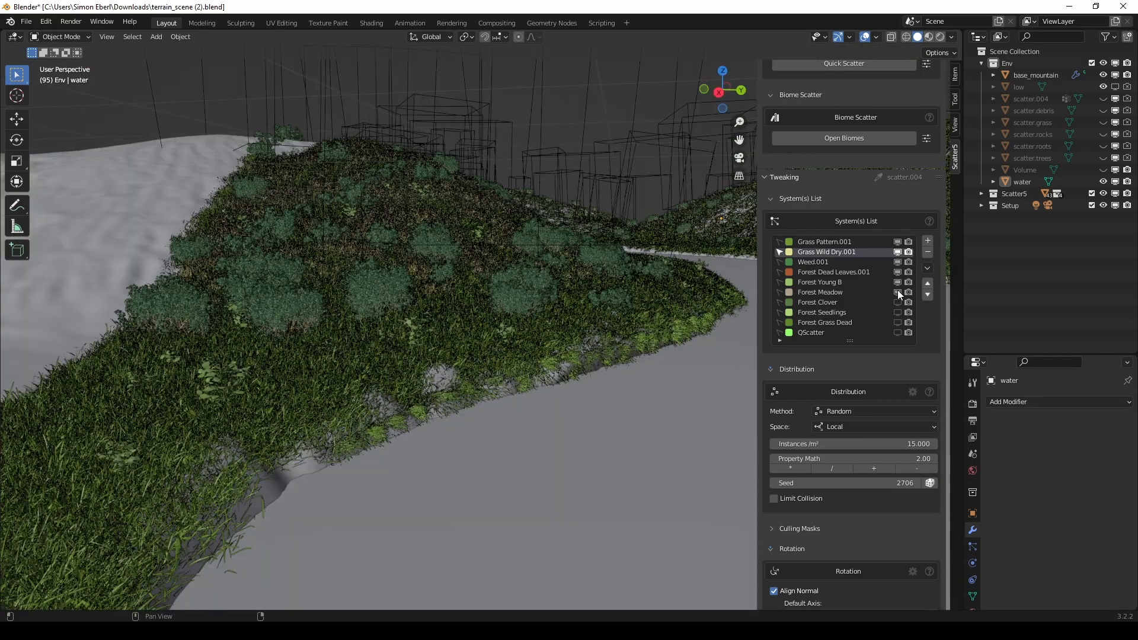
pyautogui.click(897, 302)
pyautogui.click(897, 312)
pyautogui.scroll(-7, 507, 320)
pyautogui.scroll(3, 510, 319)
pyautogui.moveTo(510, 319); pyautogui.dragTo(518, 331, button='middle')
pyautogui.scroll(-2, 891, 326)
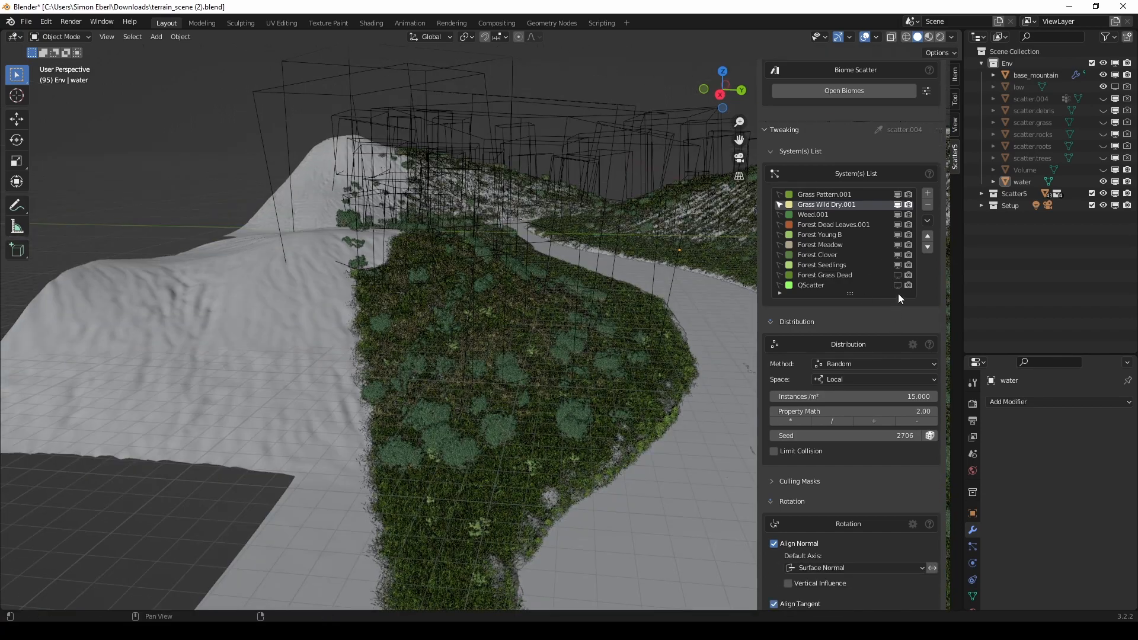
pyautogui.click(897, 275)
pyautogui.moveTo(580, 363); pyautogui.dragTo(449, 354, button='middle')
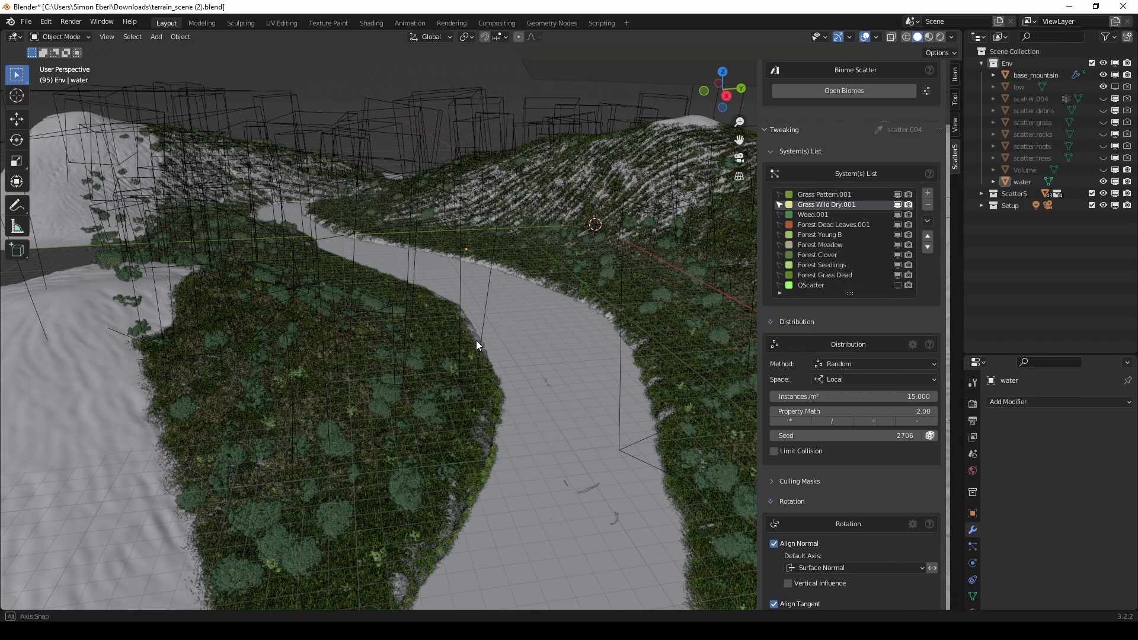
pyautogui.scroll(3, 476, 340)
pyautogui.moveTo(478, 401); pyautogui.dragTo(414, 380, button='middle')
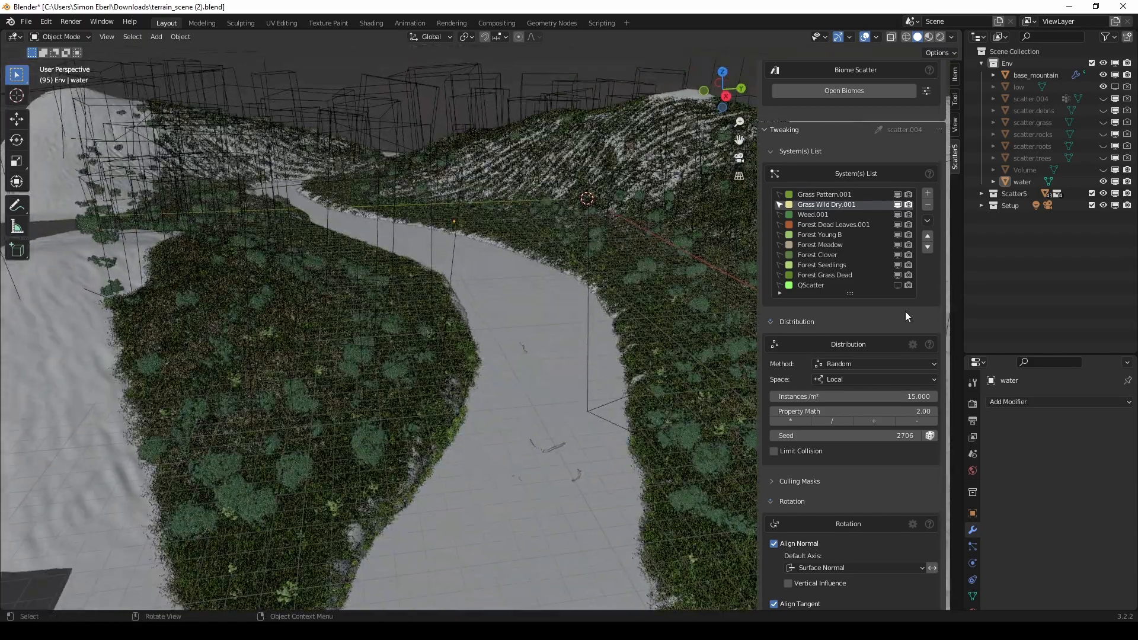
# Step: Turn off viewport display of Weed.001 and all Forest scatter systems, keep only the two grass systems shown, and select Grass Wild Dry.001
pyautogui.click(898, 275)
pyautogui.click(897, 265)
pyautogui.click(897, 255)
pyautogui.click(896, 240)
pyautogui.click(897, 235)
pyautogui.click(898, 226)
pyautogui.click(897, 215)
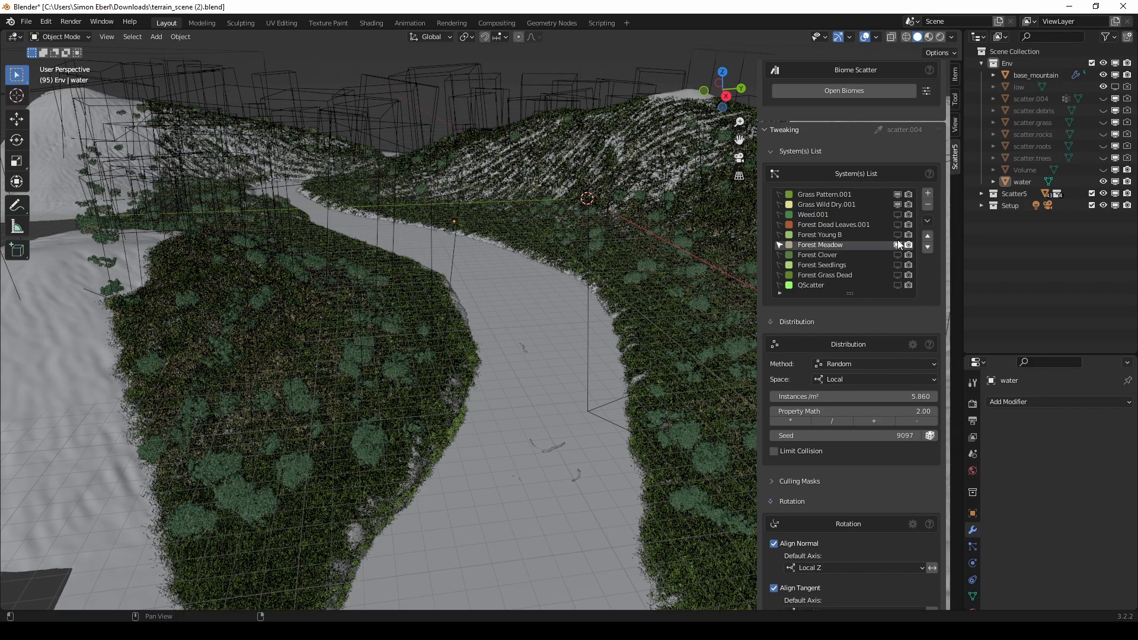
pyautogui.click(897, 239)
pyautogui.click(898, 243)
pyautogui.click(898, 210)
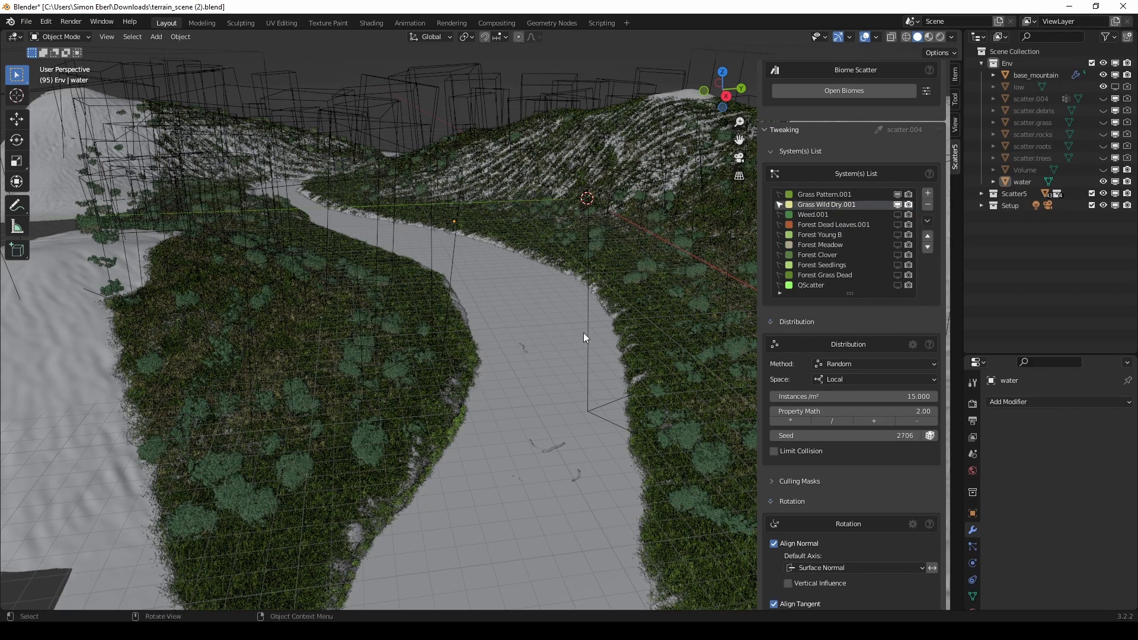
# Step: Examine the two grass systems along both riverbanks and hillsides from low and high angles
pyautogui.moveTo(585, 332); pyautogui.dragTo(556, 326, button='middle')
pyautogui.scroll(2, 280, 308)
pyautogui.moveTo(261, 304); pyautogui.dragTo(382, 338, button='middle')
pyautogui.scroll(2, 280, 307)
pyautogui.scroll(-3, 322, 310)
pyautogui.moveTo(372, 448); pyautogui.dragTo(414, 373, button='middle')
pyautogui.scroll(3, 336, 394)
pyautogui.keyDown('shift'); pyautogui.moveTo(531, 351); pyautogui.dragTo(422, 371, button='middle'); pyautogui.keyUp('shift')
pyautogui.scroll(3, 385, 399)
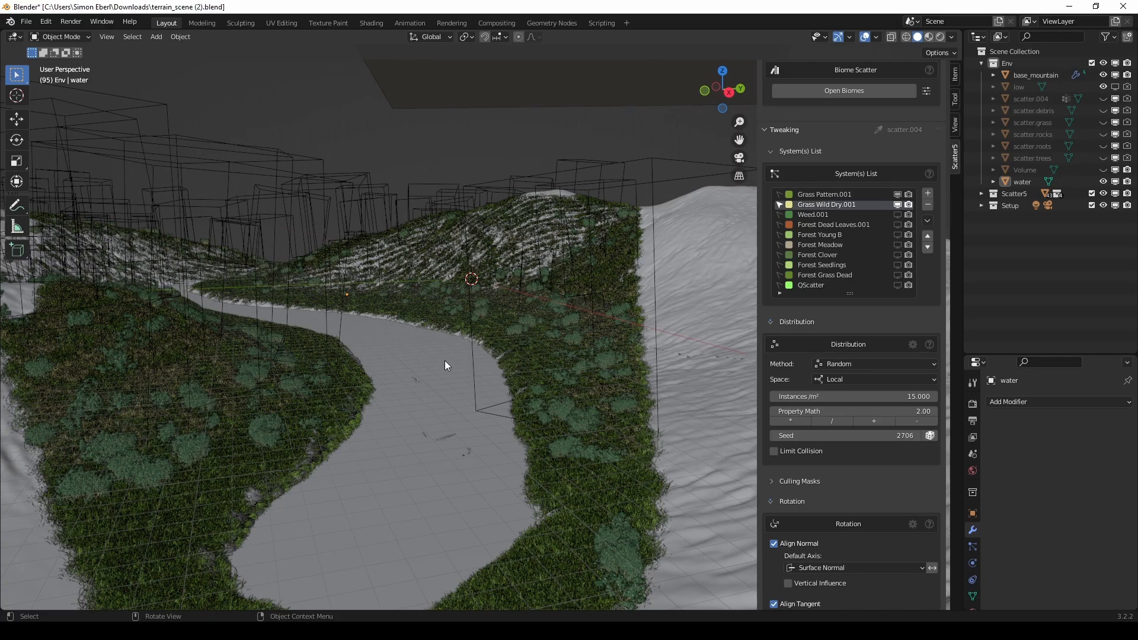
pyautogui.moveTo(428, 354); pyautogui.dragTo(404, 369, button='middle')
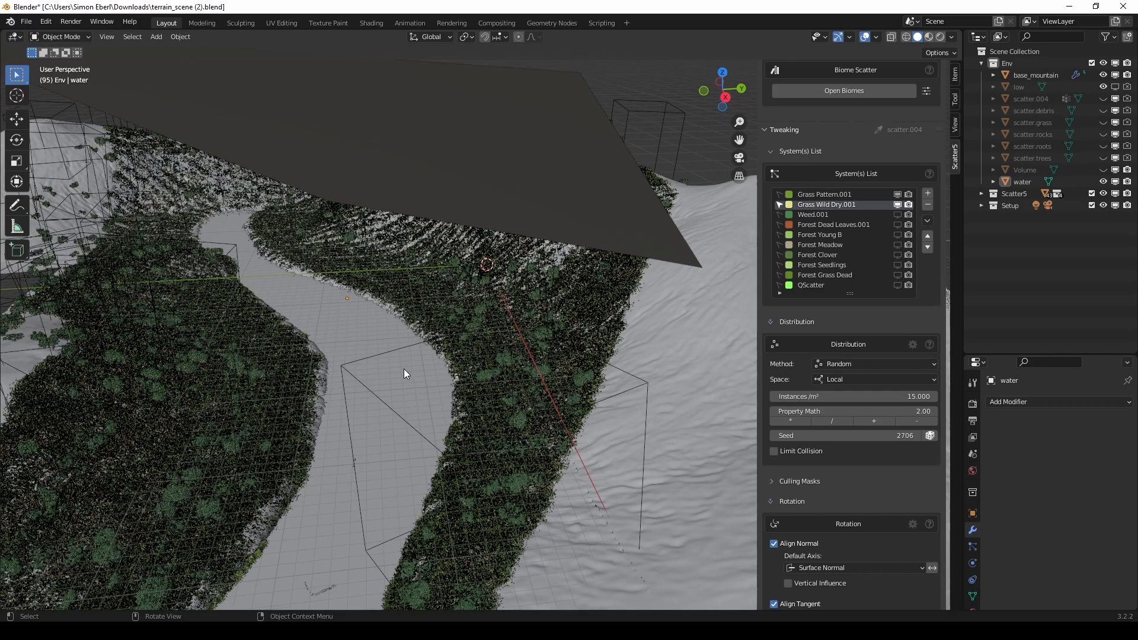
# Step: Compare the shot through the scene camera with the scattered areas of the terrain seen from the side
pyautogui.press('KP_0')
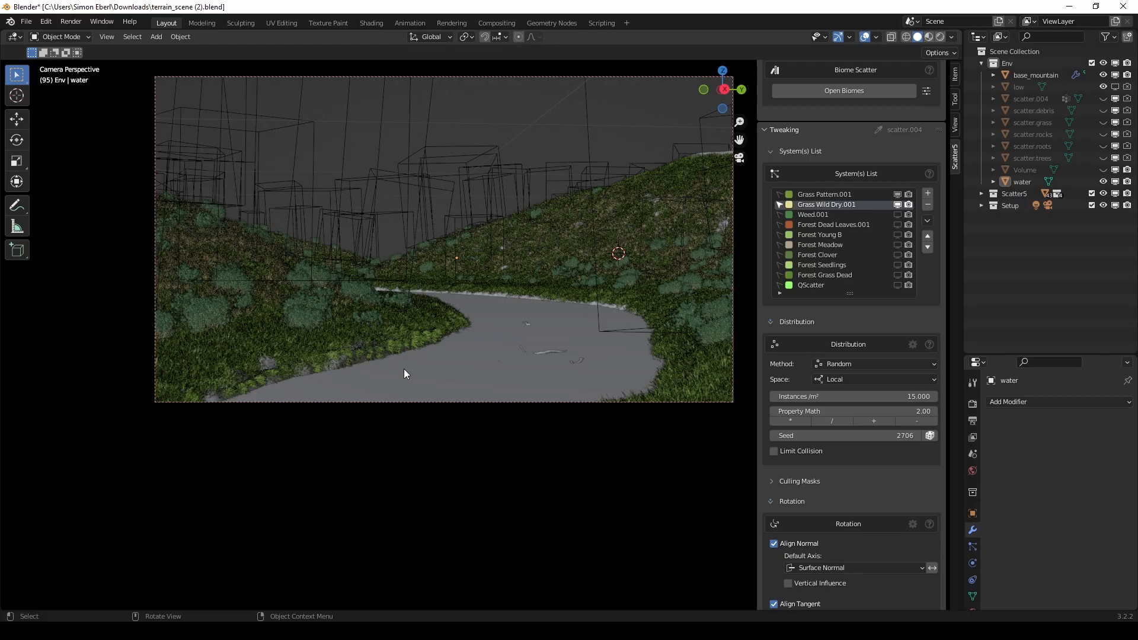
pyautogui.press('KP_0')
pyautogui.moveTo(404, 369); pyautogui.dragTo(401, 249, button='middle')
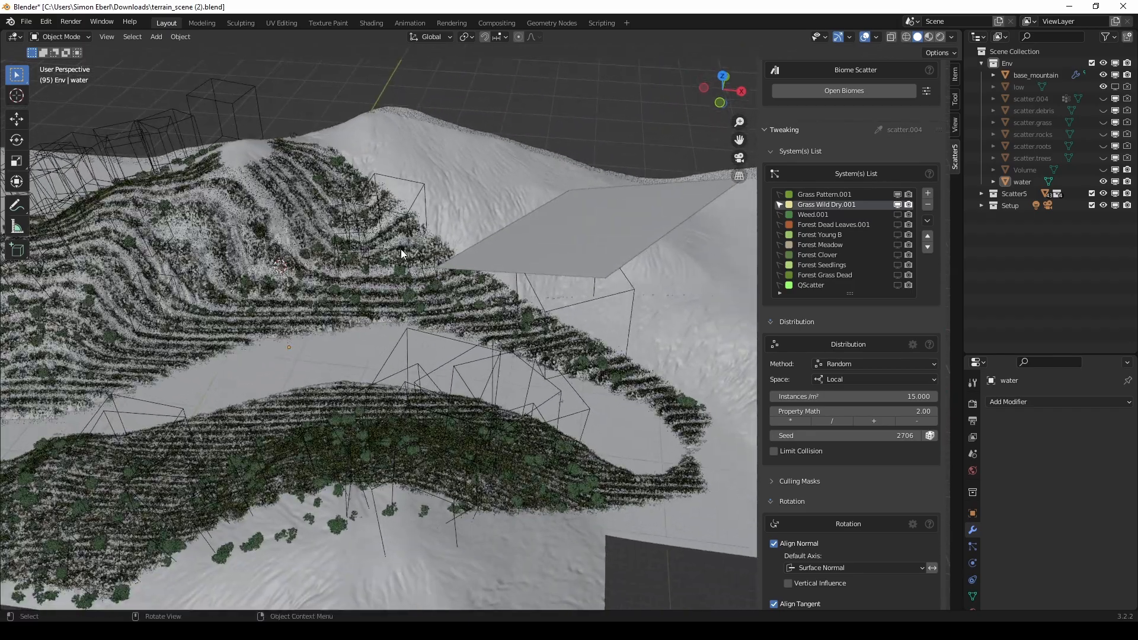
pyautogui.moveTo(275, 368); pyautogui.dragTo(152, 329, button='middle')
pyautogui.keyDown('shift'); pyautogui.moveTo(542, 366); pyautogui.dragTo(406, 377, button='middle'); pyautogui.keyUp('shift')
pyautogui.scroll(1, 595, 425)
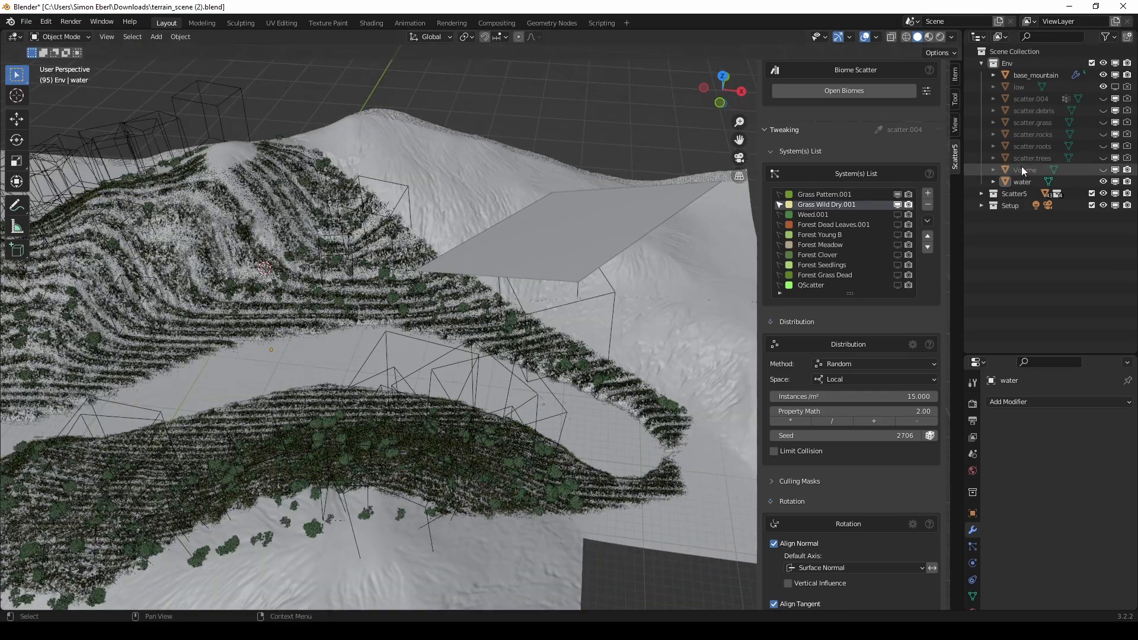
# Step: Unhide the scatter.004 object, hide base_mountain, and select scatter.004 to view its full extent
pyautogui.click(1104, 99)
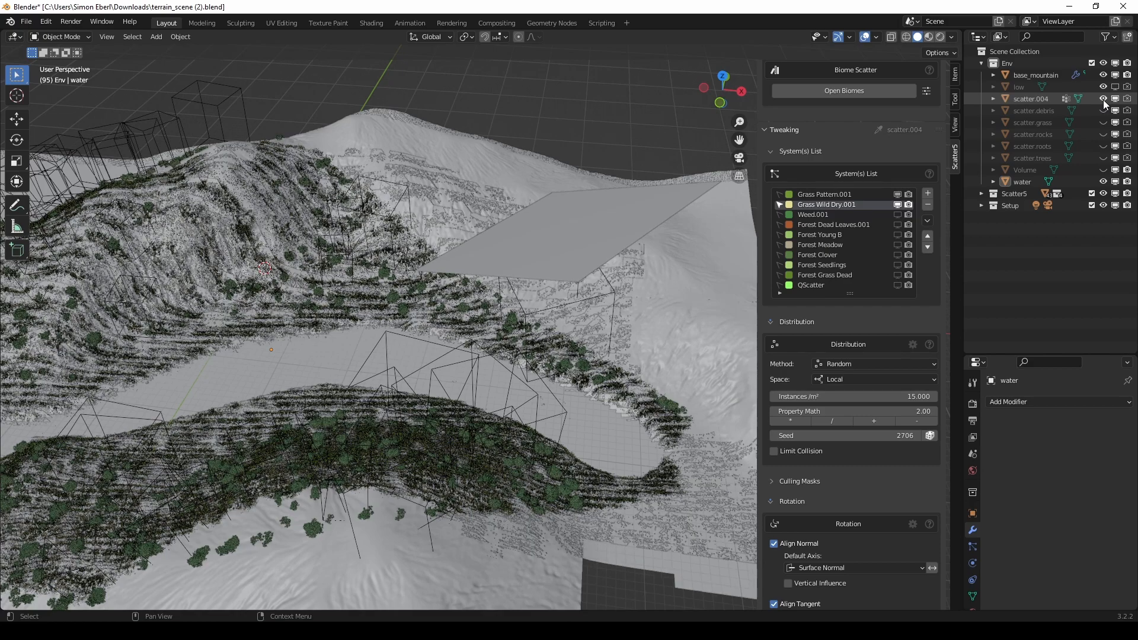
pyautogui.click(1103, 75)
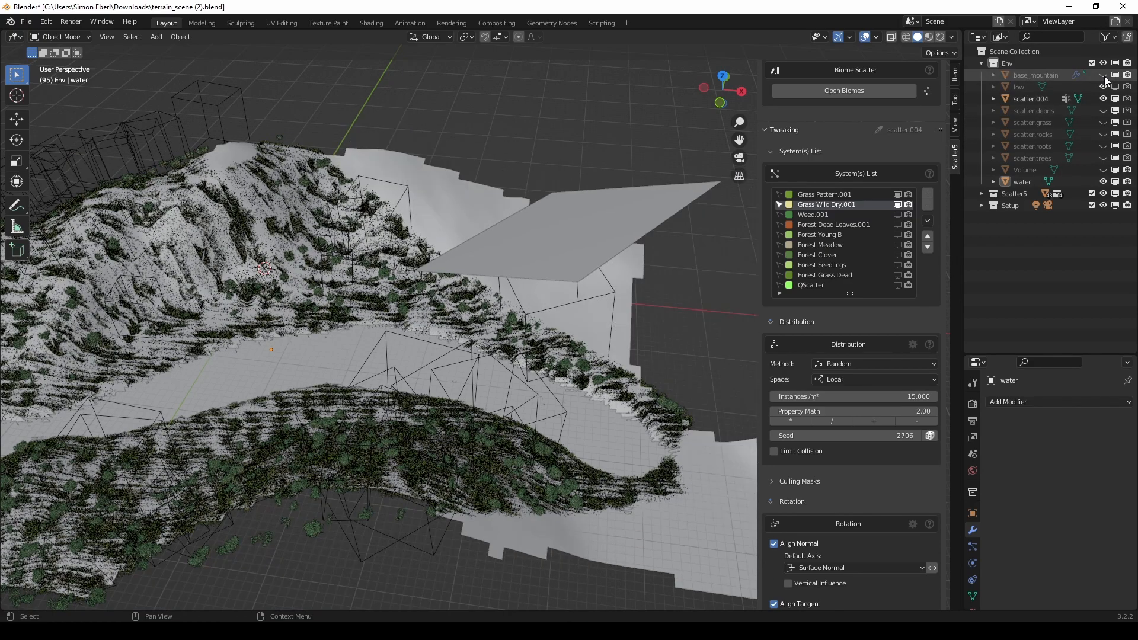
pyautogui.moveTo(715, 228); pyautogui.dragTo(570, 271, button='middle')
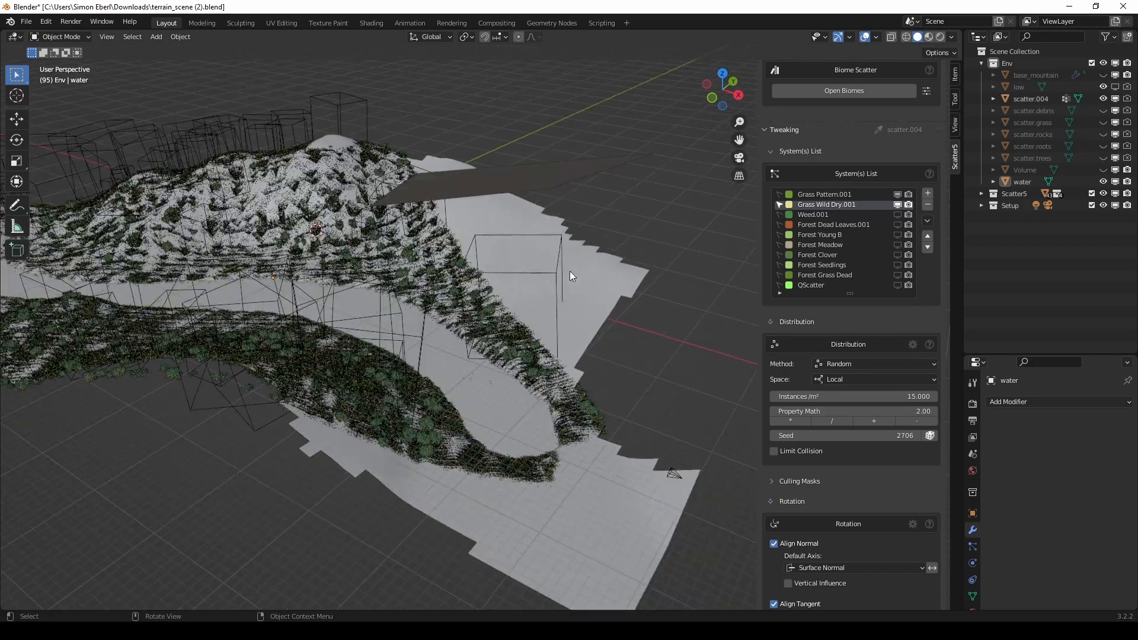
pyautogui.click(607, 251)
pyautogui.scroll(3, 607, 252)
pyautogui.moveTo(480, 325); pyautogui.dragTo(435, 369, button='middle')
pyautogui.scroll(-4, 368, 364)
pyautogui.scroll(-2, 367, 364)
pyautogui.keyDown('shift'); pyautogui.moveTo(436, 368); pyautogui.dragTo(520, 361, button='middle'); pyautogui.keyUp('shift')
pyautogui.scroll(-1, 519, 362)
# Step: Draw two freehand annotation lines across the scatter.004 terrain and river with the Annotate tool, dividing it into three sections
pyautogui.click(16, 206)
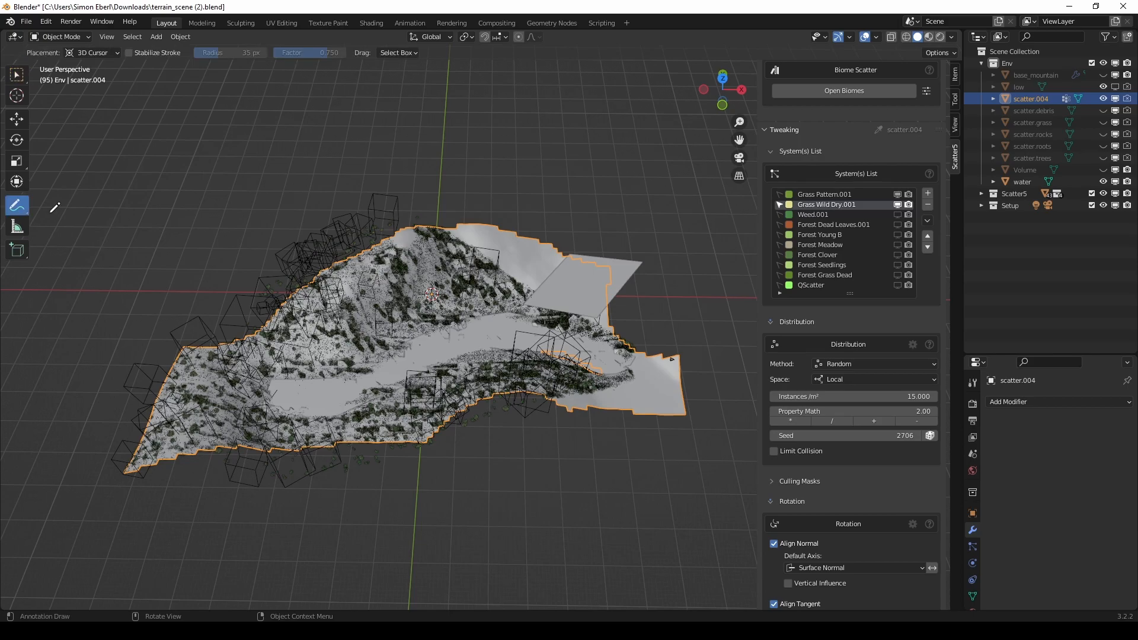
pyautogui.moveTo(483, 216); pyautogui.dragTo(491, 402)
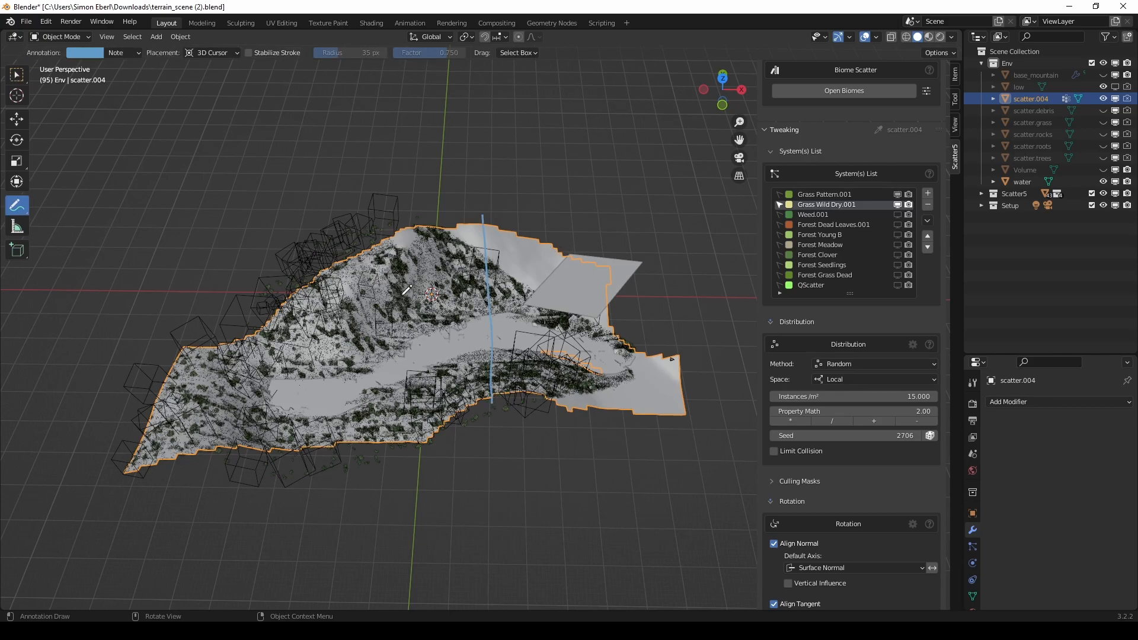
pyautogui.moveTo(368, 211); pyautogui.dragTo(346, 491)
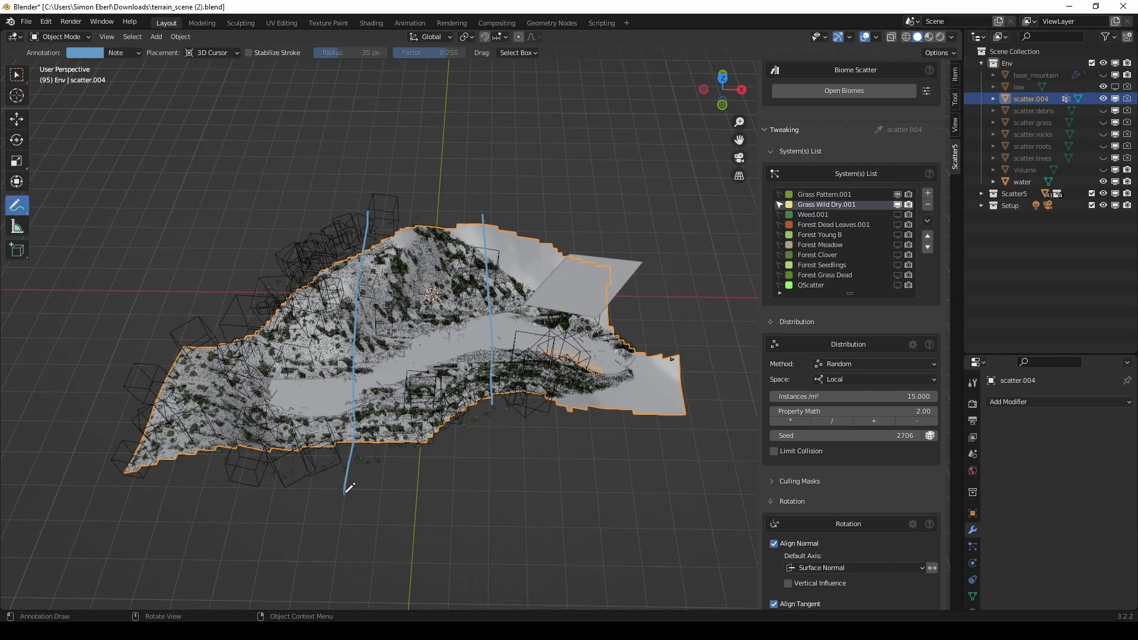
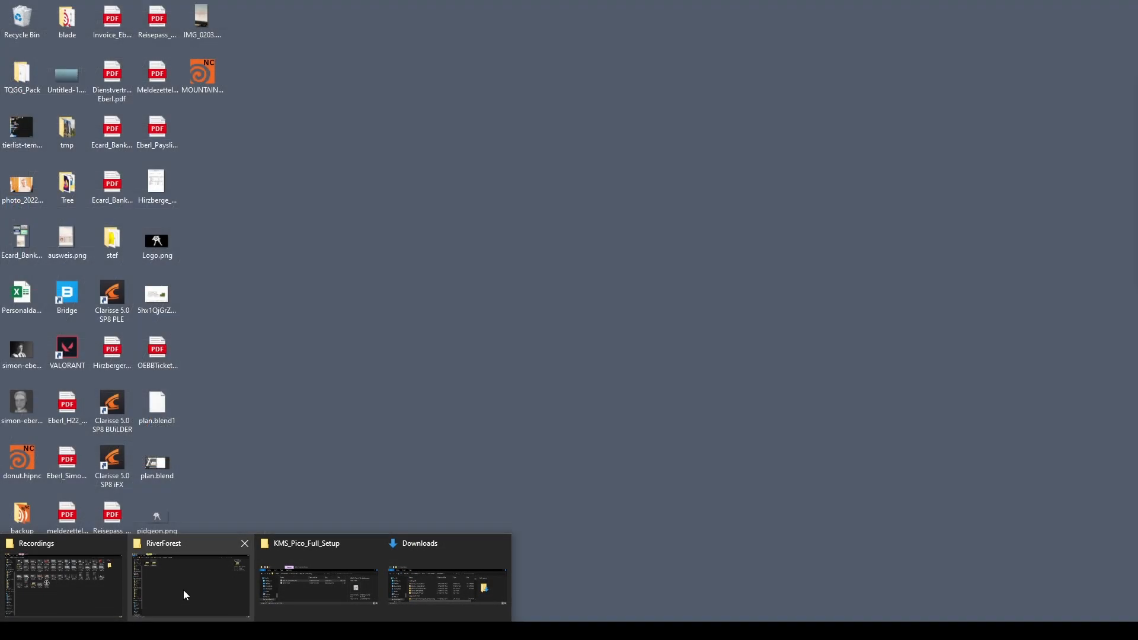
# Step: Switch to the RiverForest folder, open riverforest.png enlarged in ImageGlass, and compare it with the folder's other render
pyautogui.click(184, 589)
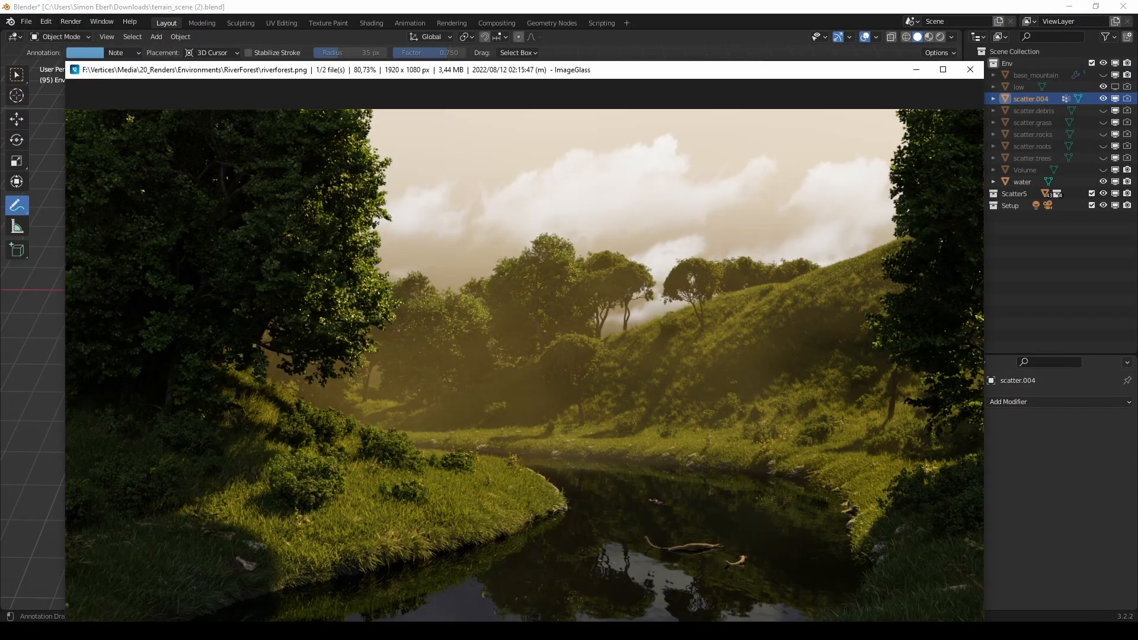
pyautogui.doubleClick(524, 79)
pyautogui.press('Right')
pyautogui.press('Left')
pyautogui.press('Right')
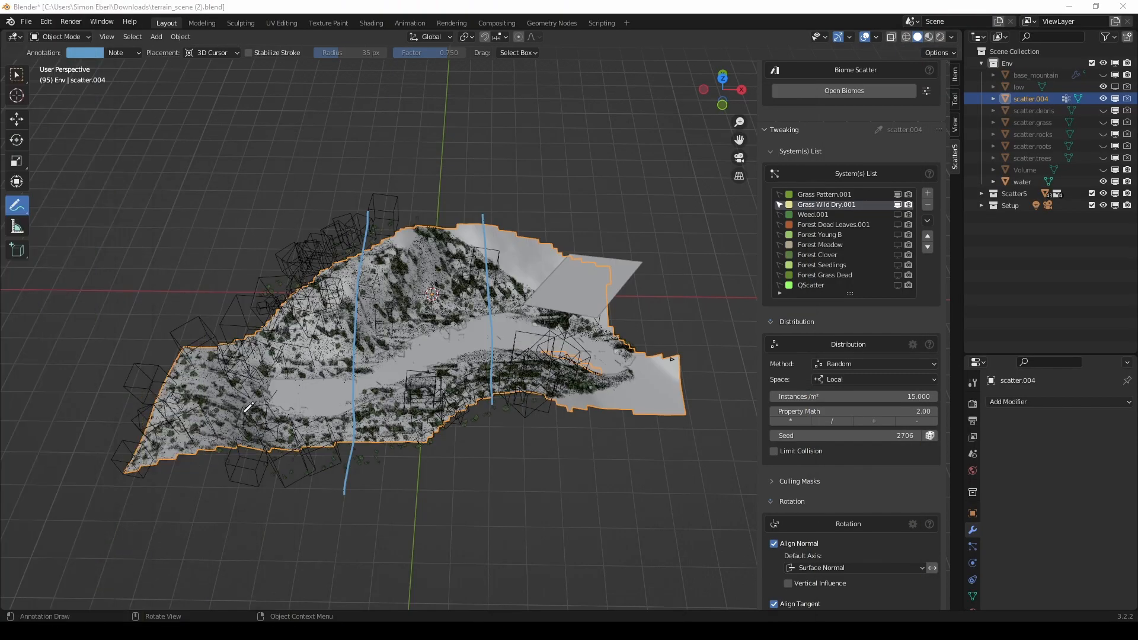
# Step: Examine the grass coverage of scatter.004 at the far end of the river, beyond the annotated dividing lines
pyautogui.moveTo(221, 391); pyautogui.dragTo(230, 392, button='middle')
pyautogui.keyDown('shift'); pyautogui.moveTo(229, 392); pyautogui.dragTo(356, 385, button='middle'); pyautogui.keyUp('shift')
pyautogui.scroll(1, 438, 373)
pyautogui.moveTo(448, 370); pyautogui.dragTo(488, 386, button='middle')
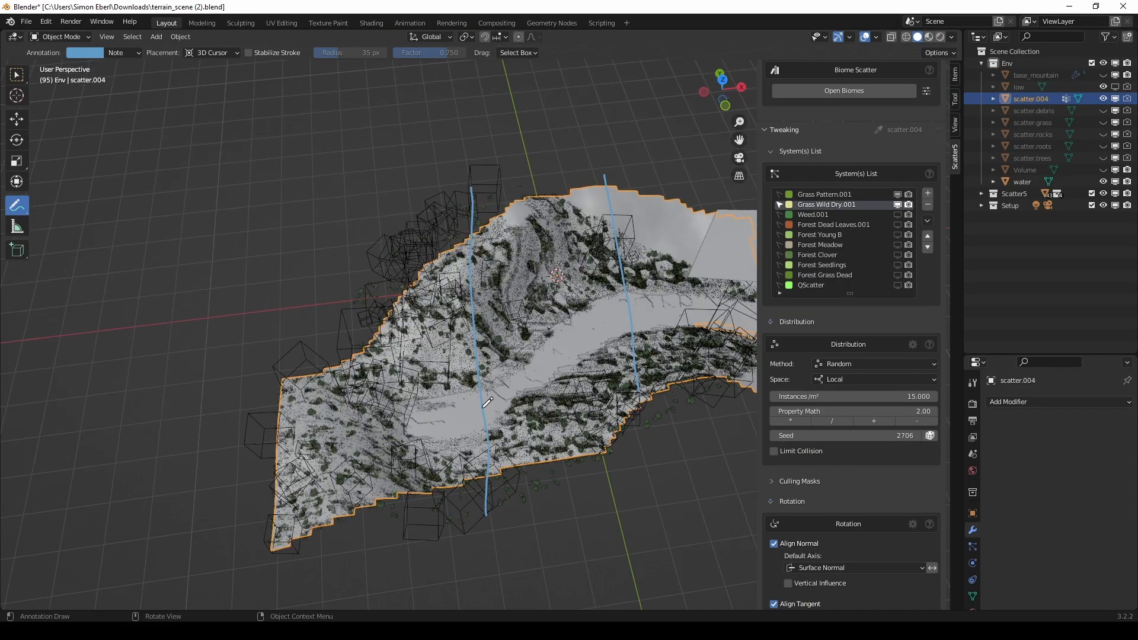
pyautogui.moveTo(420, 488); pyautogui.dragTo(395, 475, button='middle')
pyautogui.scroll(3, 408, 438)
pyautogui.keyDown('shift'); pyautogui.moveTo(355, 392); pyautogui.dragTo(509, 385, button='middle'); pyautogui.keyUp('shift')
pyautogui.scroll(2, 497, 388)
pyautogui.moveTo(492, 391); pyautogui.dragTo(378, 408, button='middle')
pyautogui.scroll(1, 380, 408)
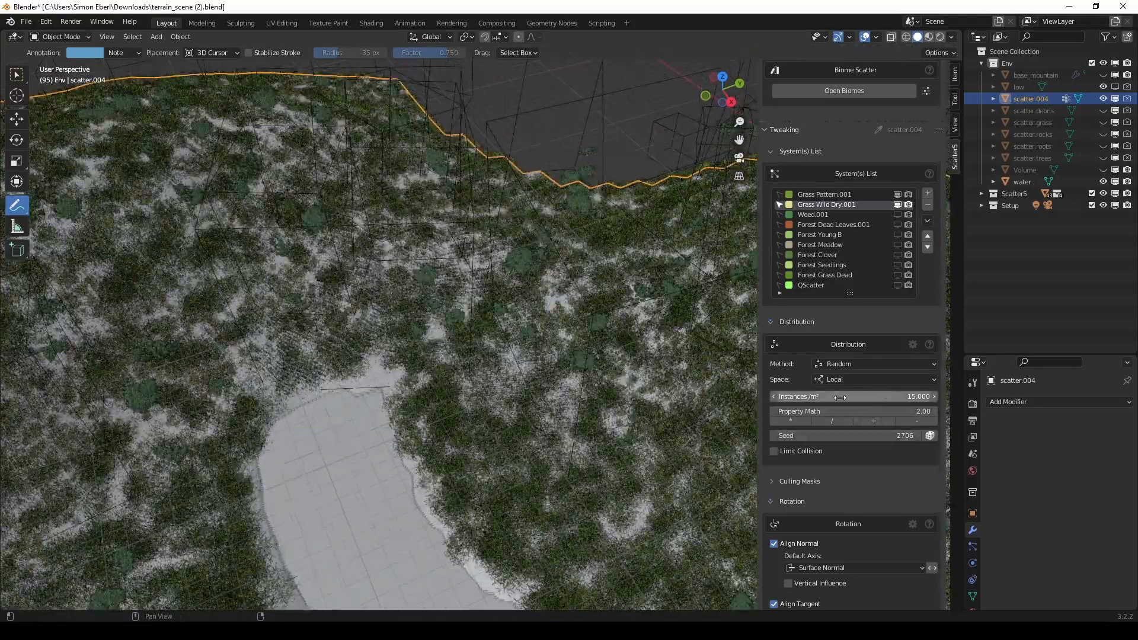
pyautogui.keyDown('shift'); pyautogui.moveTo(183, 275); pyautogui.dragTo(334, 258, button='middle'); pyautogui.keyUp('shift')
pyautogui.scroll(3, 335, 260)
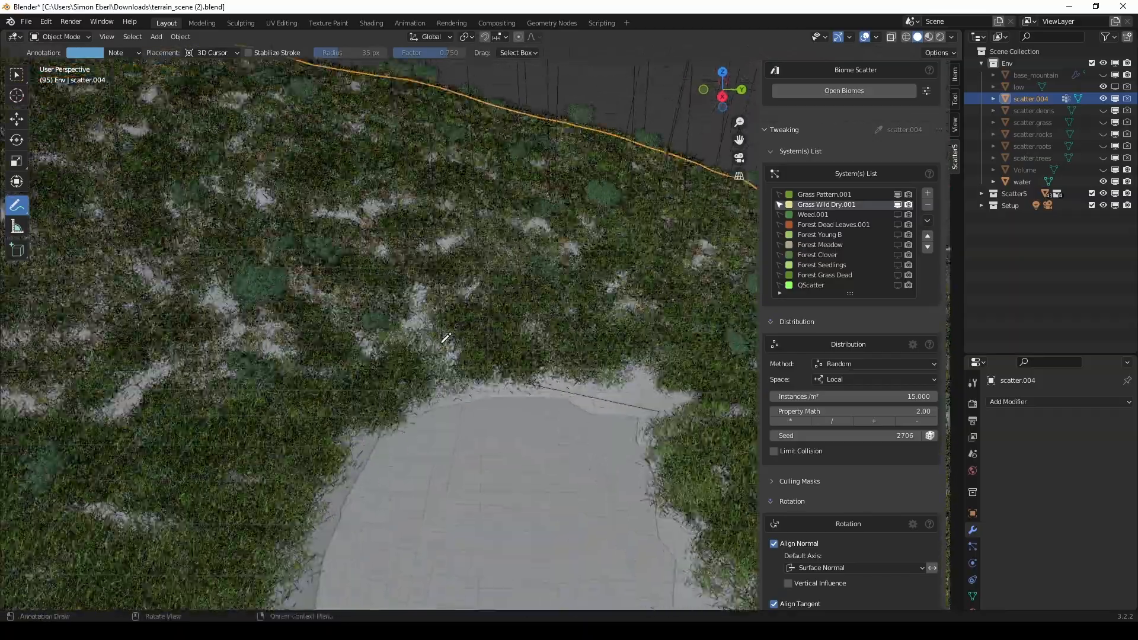
pyautogui.scroll(-6, 837, 464)
pyautogui.scroll(5, 805, 474)
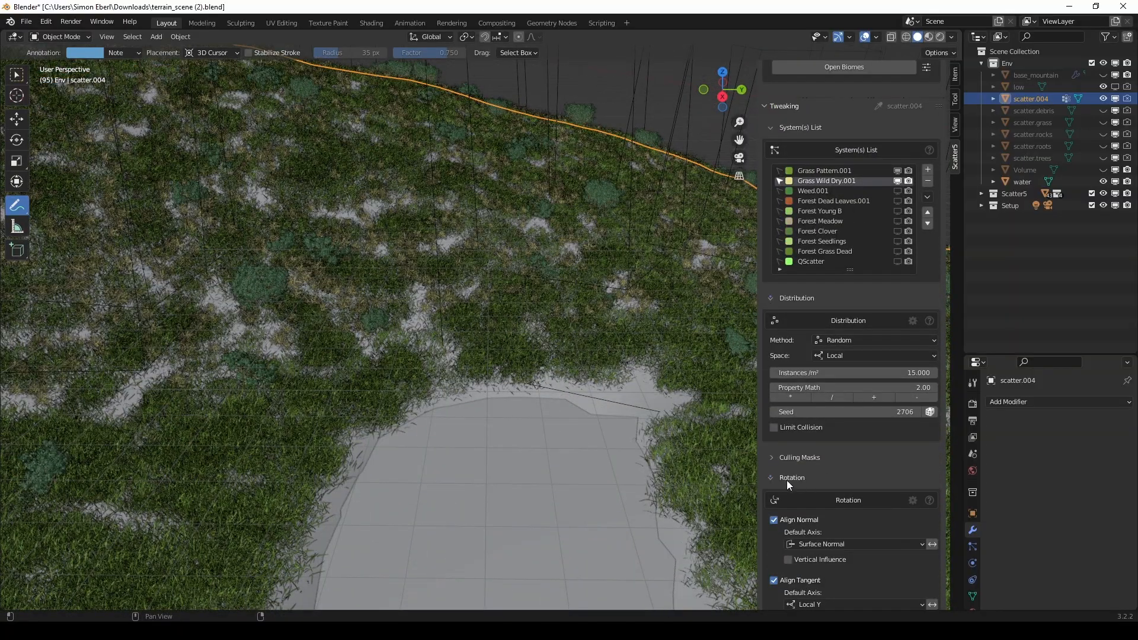
# Step: Collapse the Rotation settings of Grass Wild Dry.001, review its Scale settings, and inspect the bare patches between the grass
pyautogui.click(770, 477)
pyautogui.scroll(-4, 769, 496)
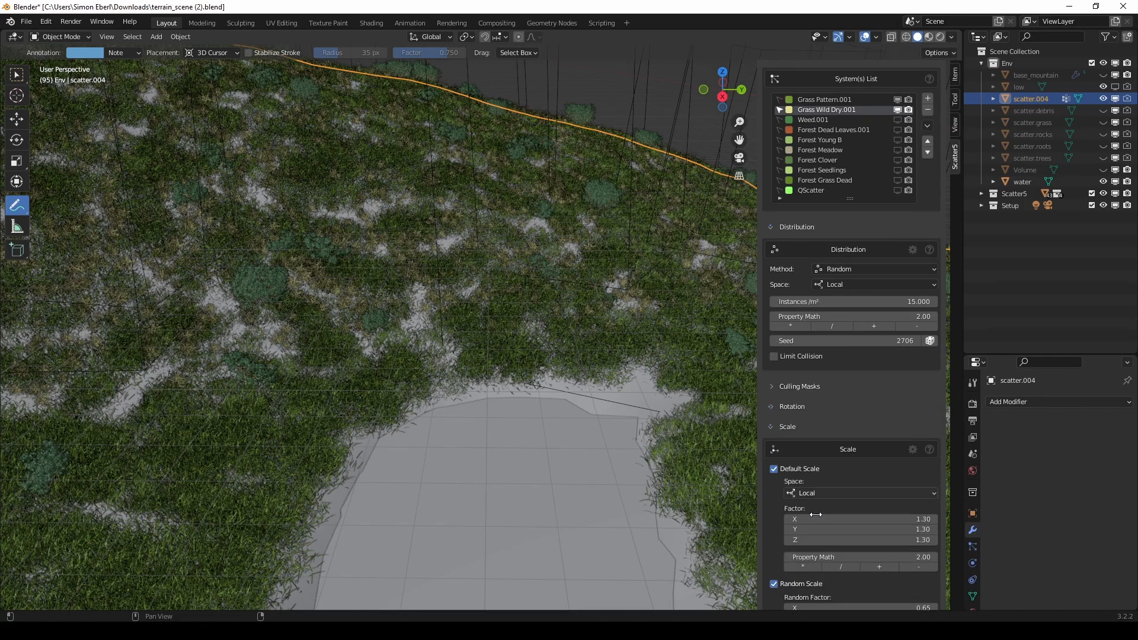
pyautogui.moveTo(394, 274); pyautogui.dragTo(415, 255, button='middle')
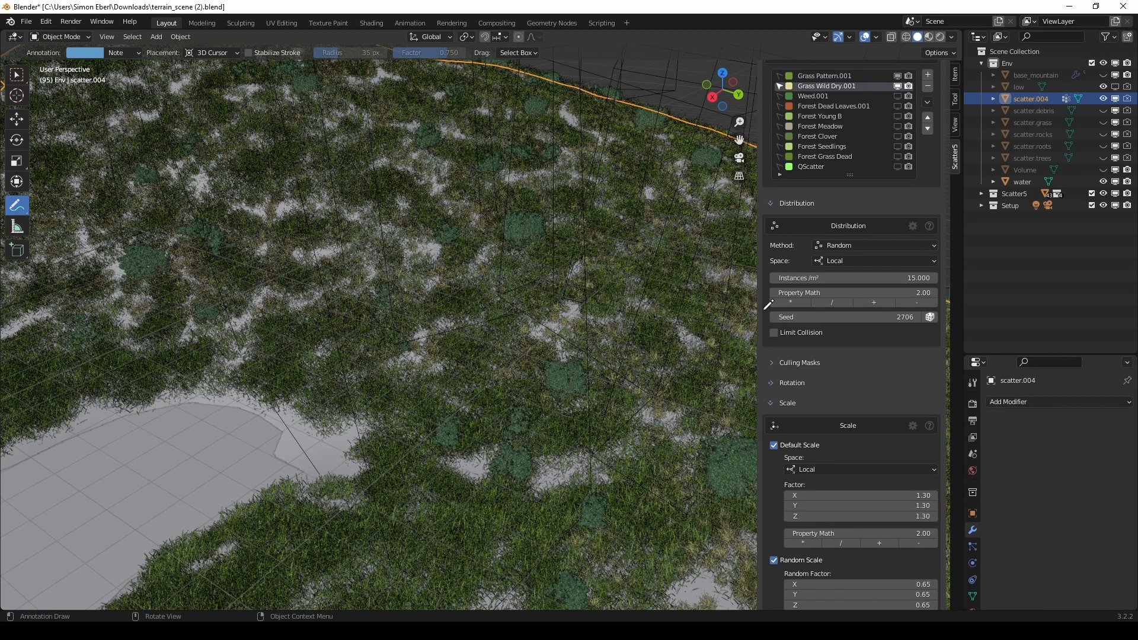
pyautogui.keyDown('shift'); pyautogui.moveTo(314, 220); pyautogui.dragTo(616, 279, button='middle'); pyautogui.keyUp('shift')
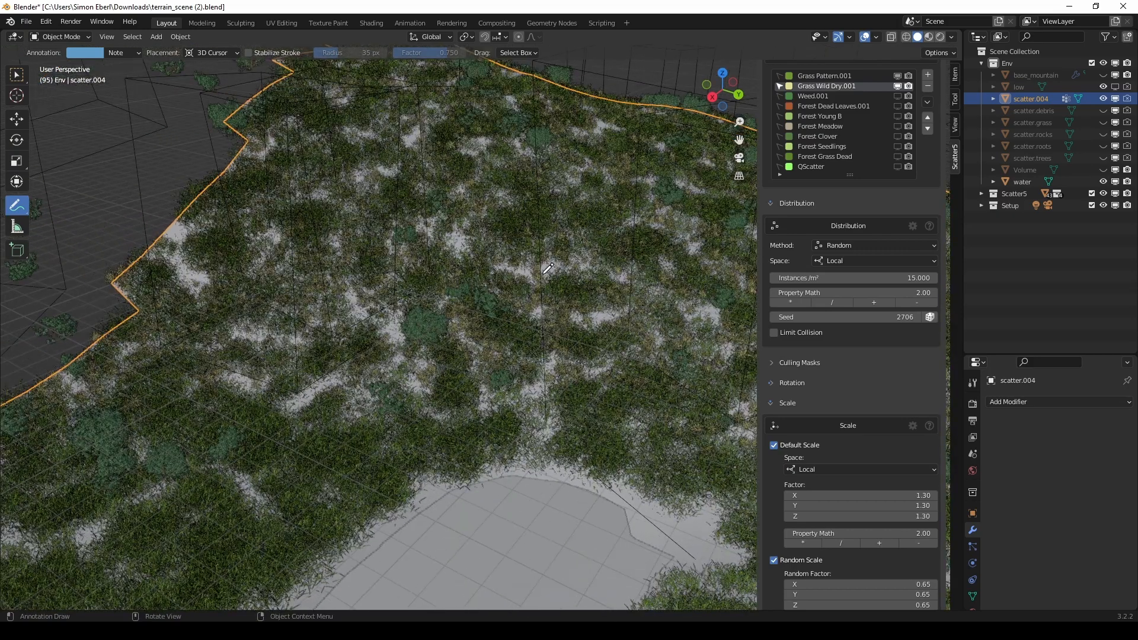
pyautogui.scroll(2, 314, 354)
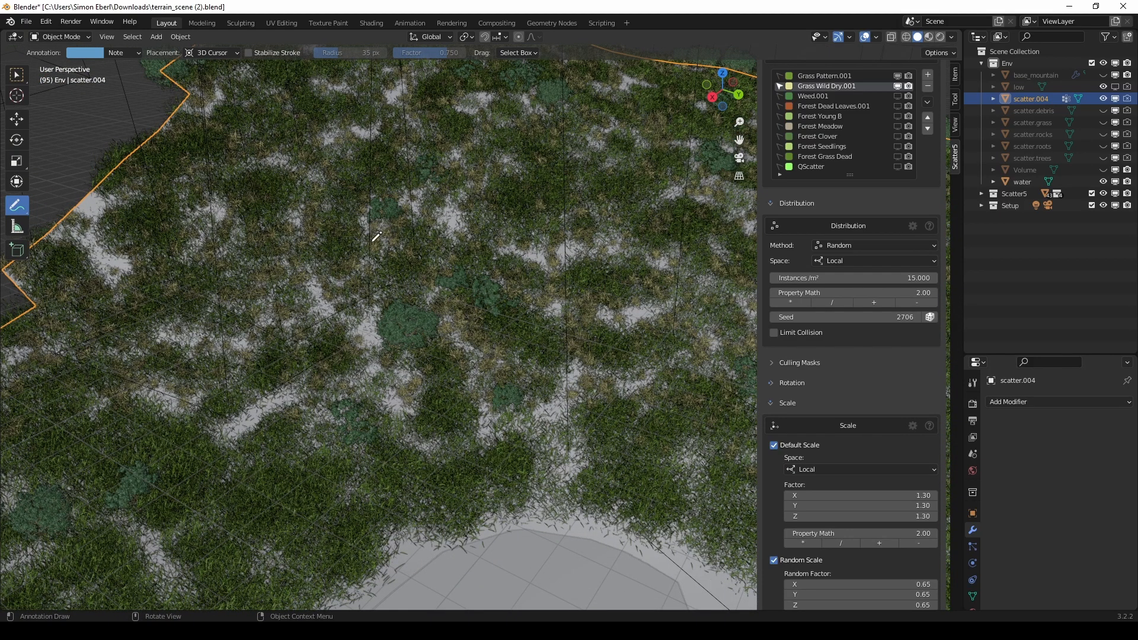
pyautogui.scroll(-6, 442, 320)
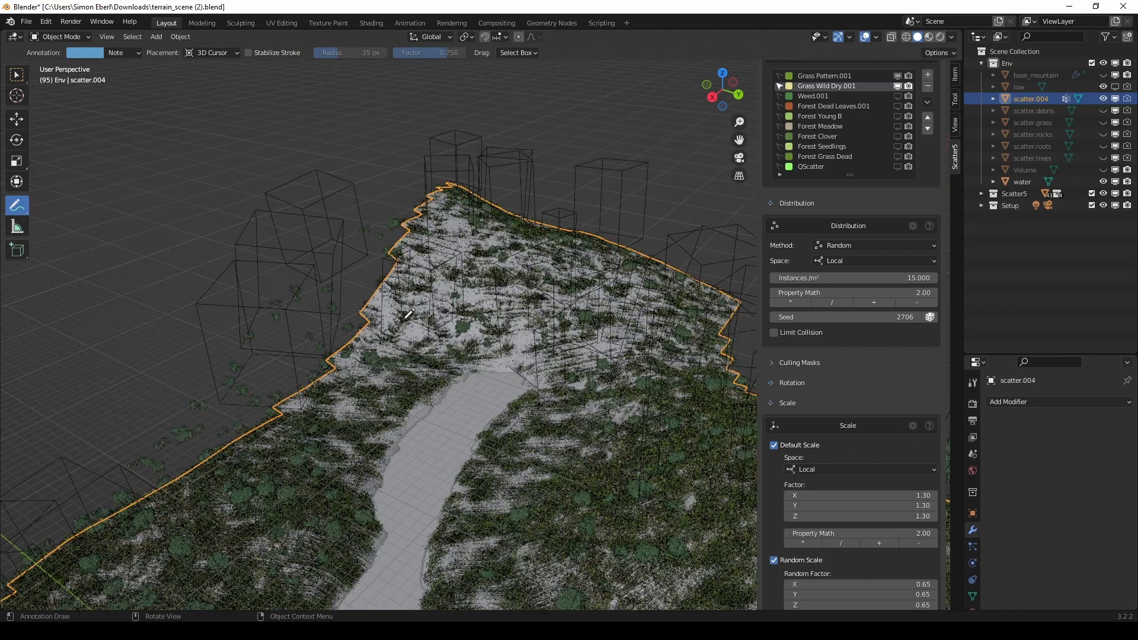
# Step: Examine the grass density of scatter.004 in the three annotated sections, from overhead and along the river
pyautogui.moveTo(441, 320); pyautogui.dragTo(226, 368, button='middle')
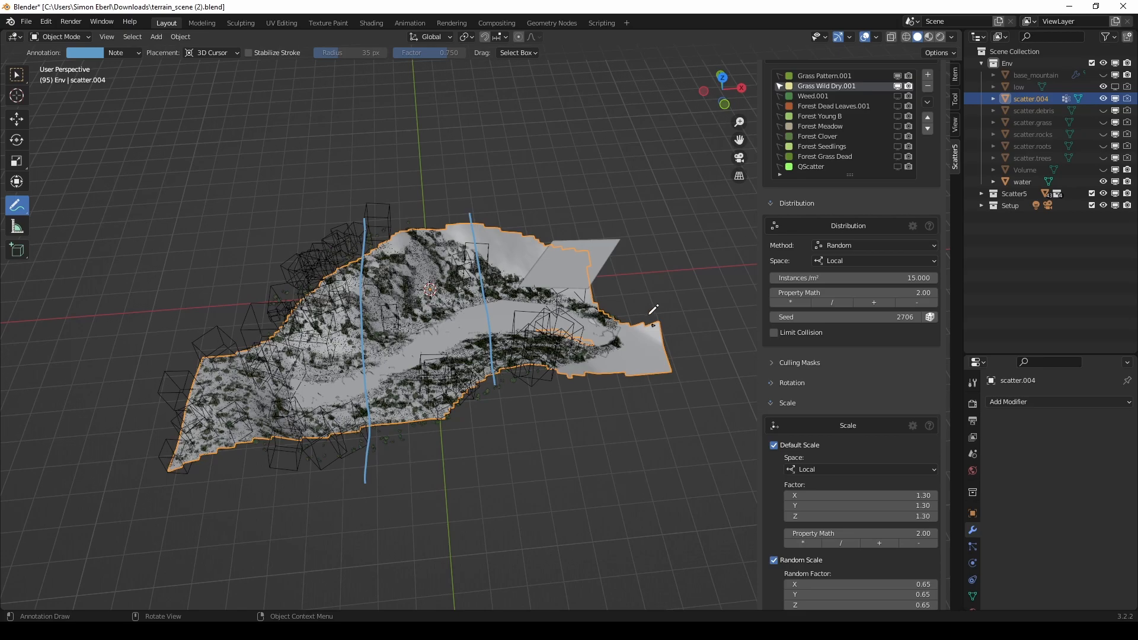
pyautogui.moveTo(436, 392); pyautogui.dragTo(489, 368, button='middle')
pyautogui.scroll(2, 491, 369)
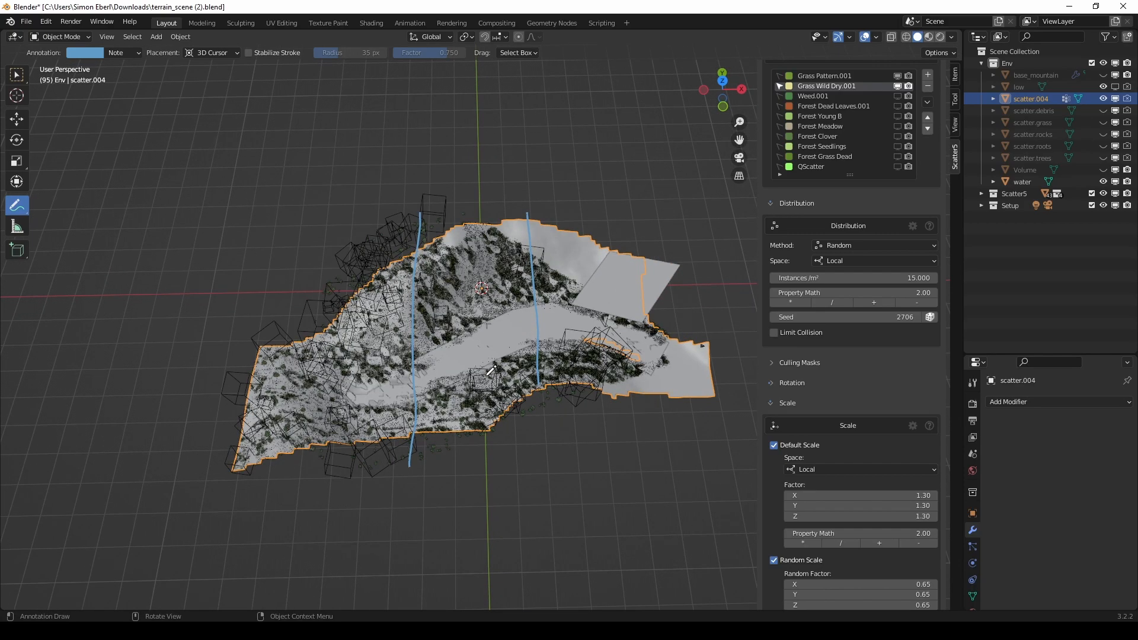
pyautogui.scroll(2, 490, 370)
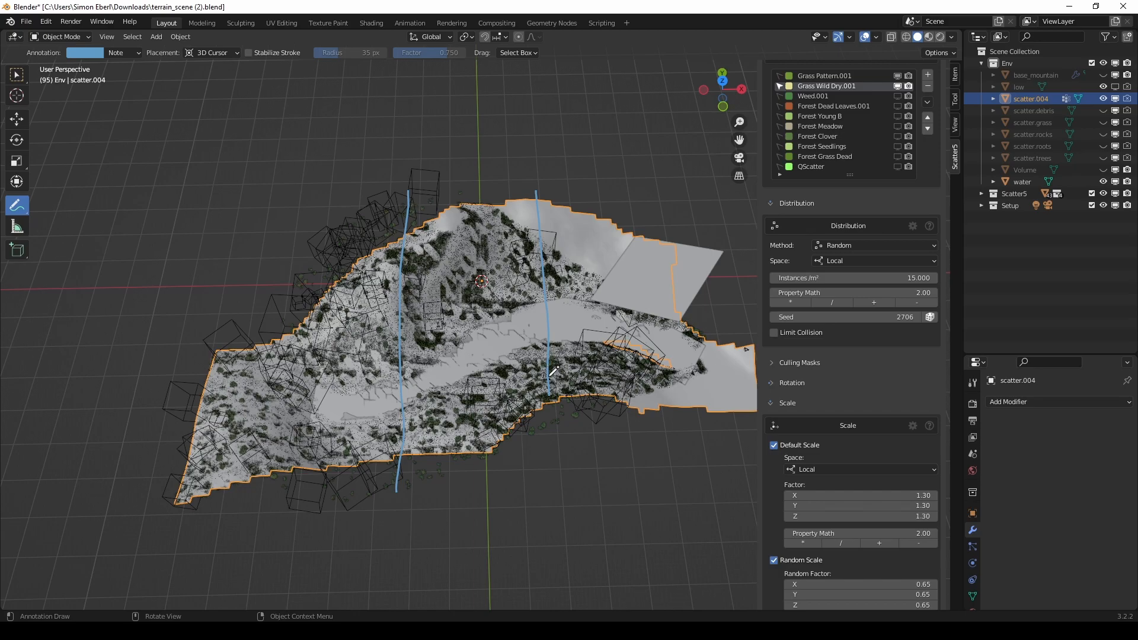
pyautogui.moveTo(554, 370); pyautogui.dragTo(611, 421, button='middle')
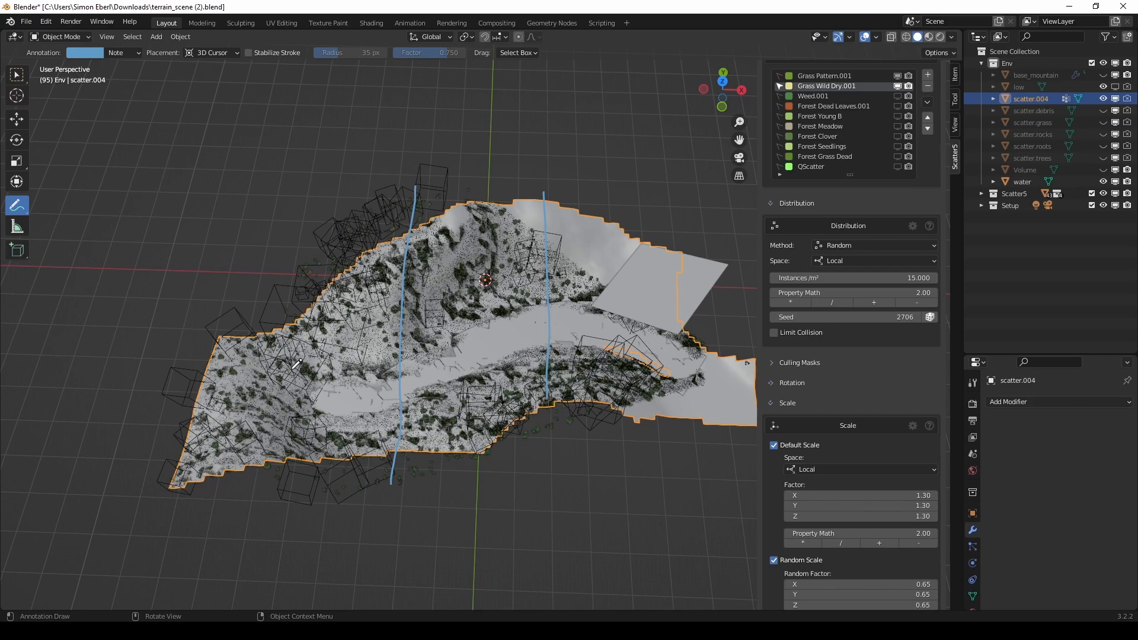
pyautogui.moveTo(296, 363)
pyautogui.mouseDown(button='middle')
pyautogui.moveTo(539, 338)
pyautogui.moveTo(583, 392)
pyautogui.moveTo(559, 350)
pyautogui.mouseUp(button='middle')
pyautogui.scroll(2, 558, 350)
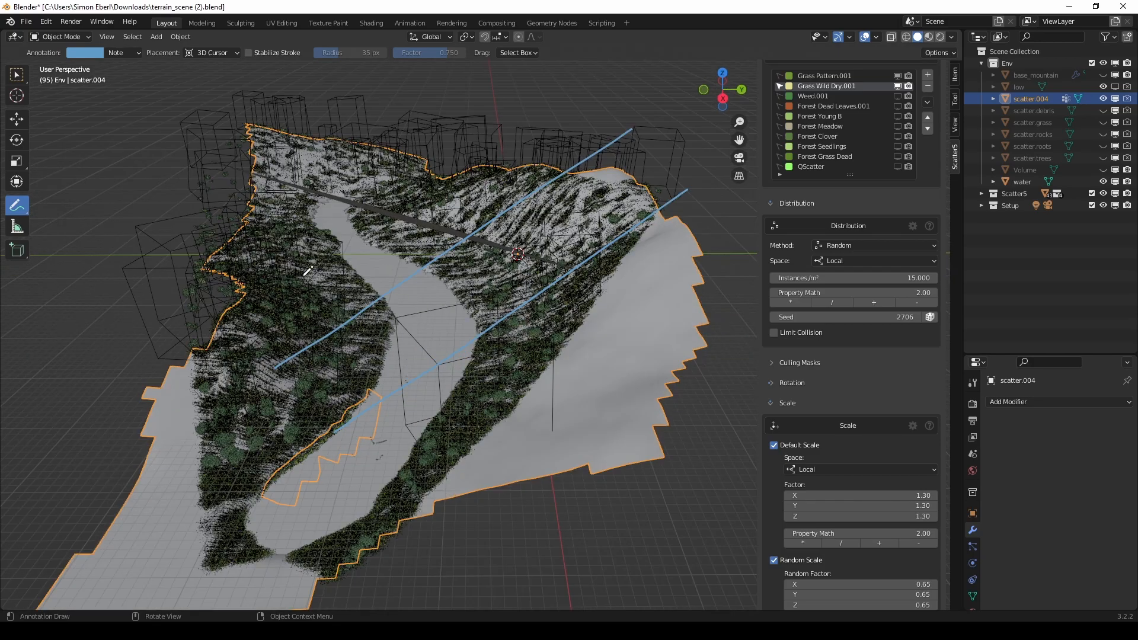
# Step: Switch from the Annotate tool to Select Box and check the scattered riverbanks through the scene camera
pyautogui.click(19, 77)
pyautogui.moveTo(155, 208); pyautogui.dragTo(491, 273, button='middle')
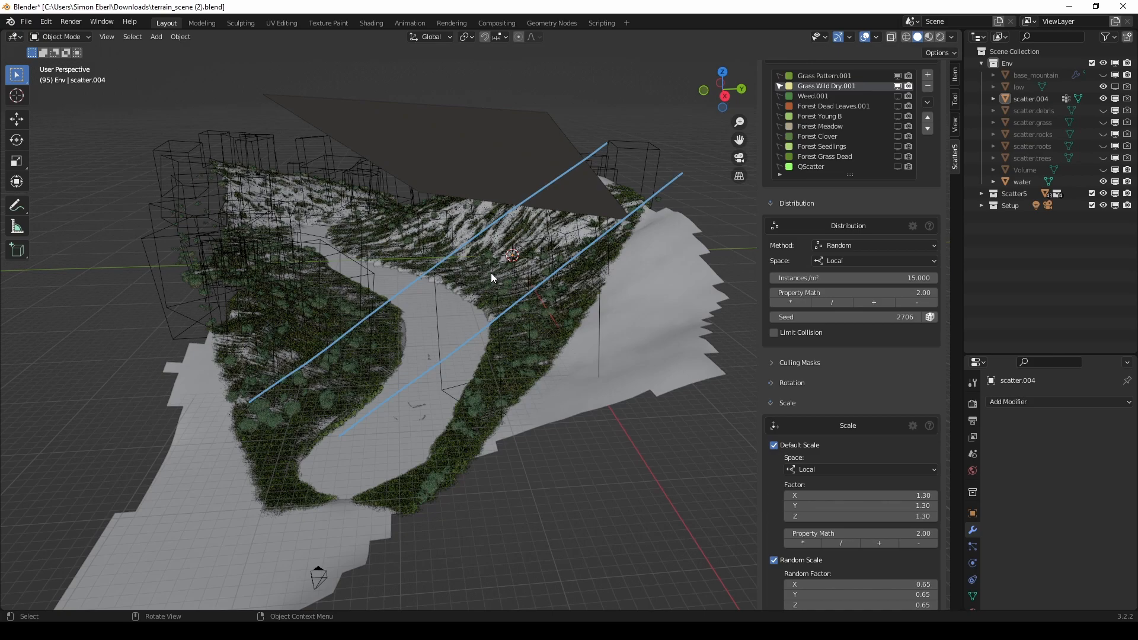
pyautogui.press('KP_0')
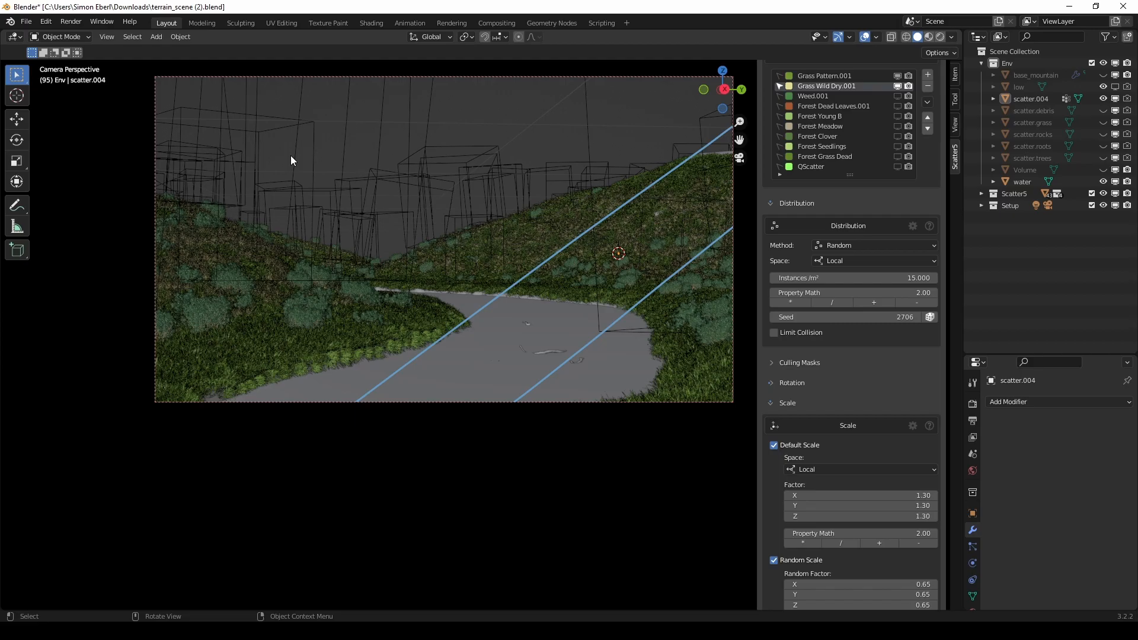
pyautogui.press('KP_0')
# Step: Select the plane floating above the terrain and compare the near, middle and far annotated sections of scatter.004
pyautogui.click(517, 111)
pyautogui.moveTo(232, 317); pyautogui.dragTo(470, 311, button='middle')
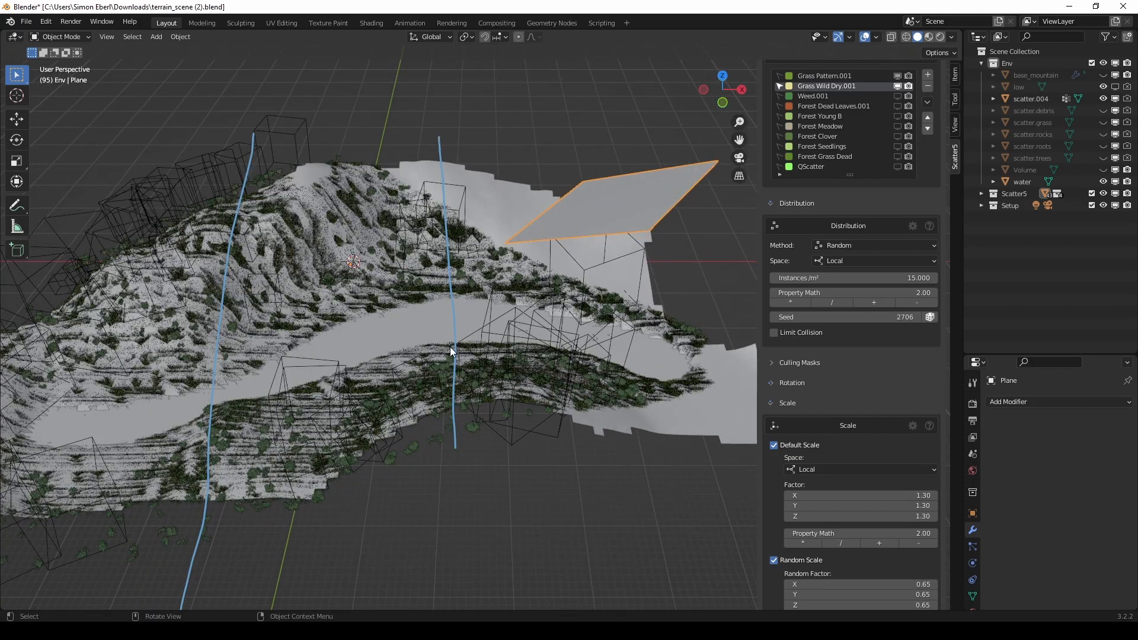
pyautogui.moveTo(659, 276); pyautogui.dragTo(402, 294, button='middle')
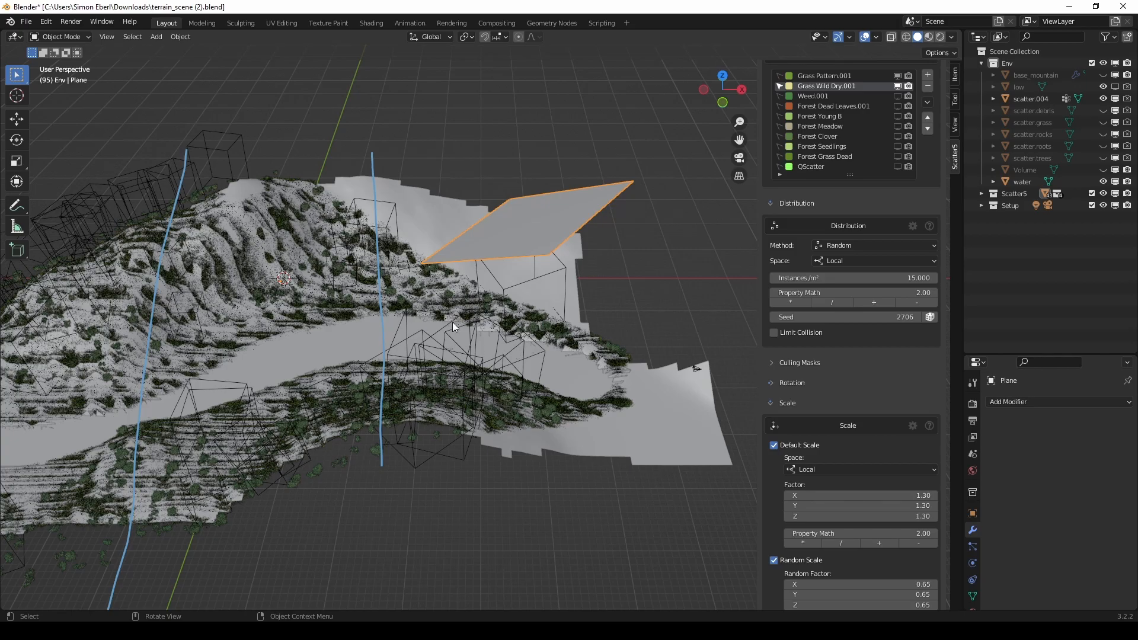
pyautogui.scroll(2, 453, 325)
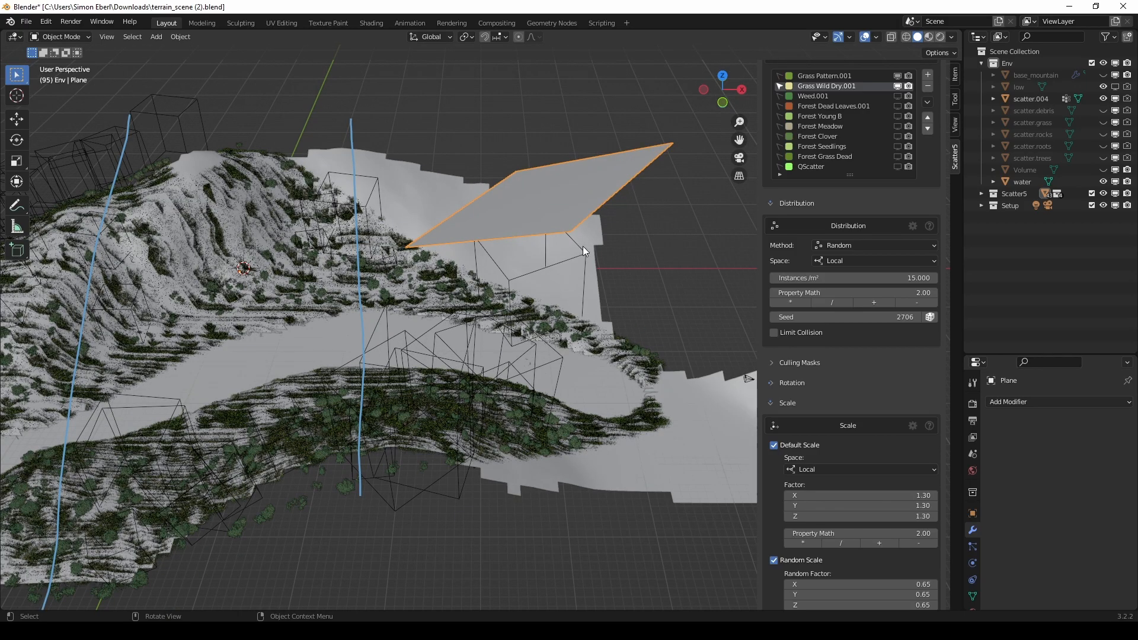
pyautogui.moveTo(288, 343); pyautogui.dragTo(259, 272, button='middle')
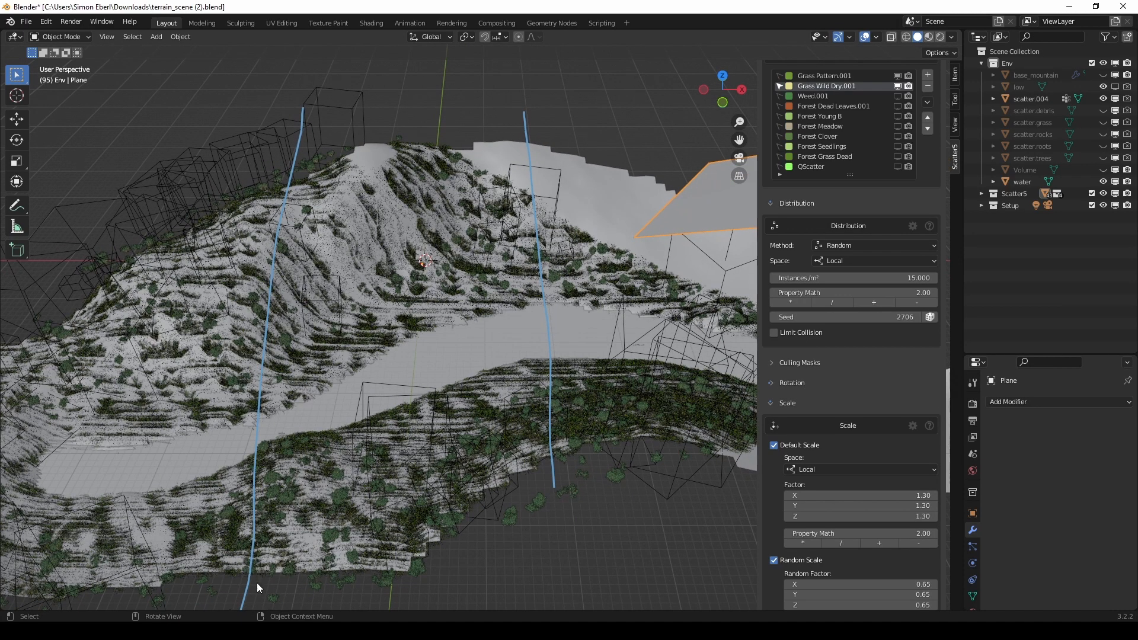
pyautogui.keyDown('shift'); pyautogui.moveTo(196, 457); pyautogui.dragTo(415, 391, button='middle'); pyautogui.keyUp('shift')
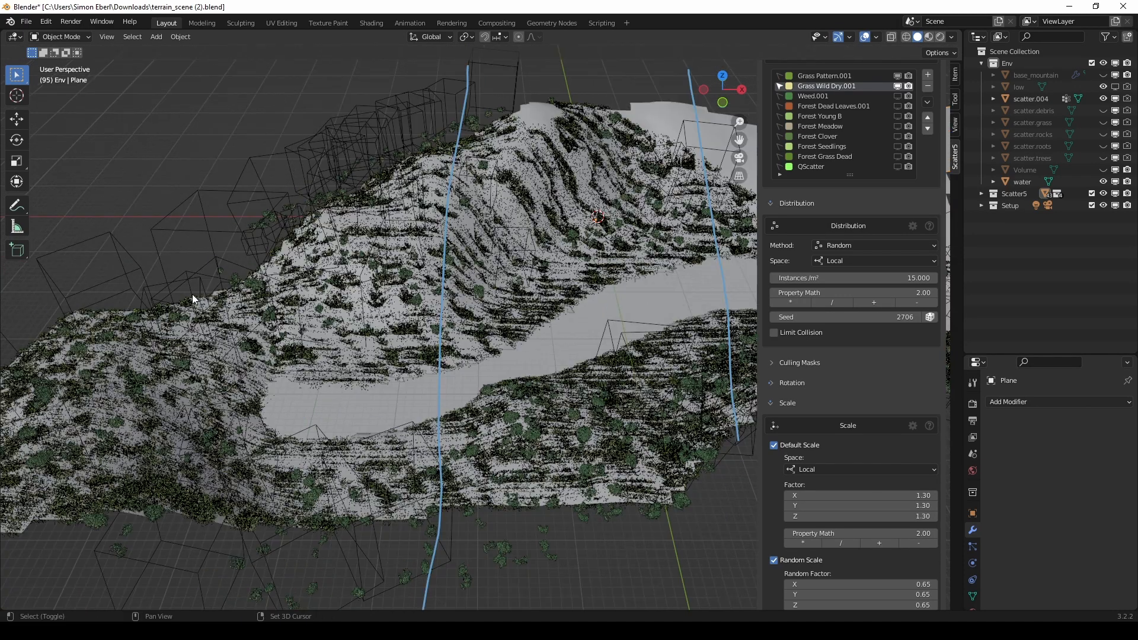
pyautogui.keyDown('shift'); pyautogui.moveTo(496, 343); pyautogui.dragTo(336, 341, button='middle'); pyautogui.keyUp('shift')
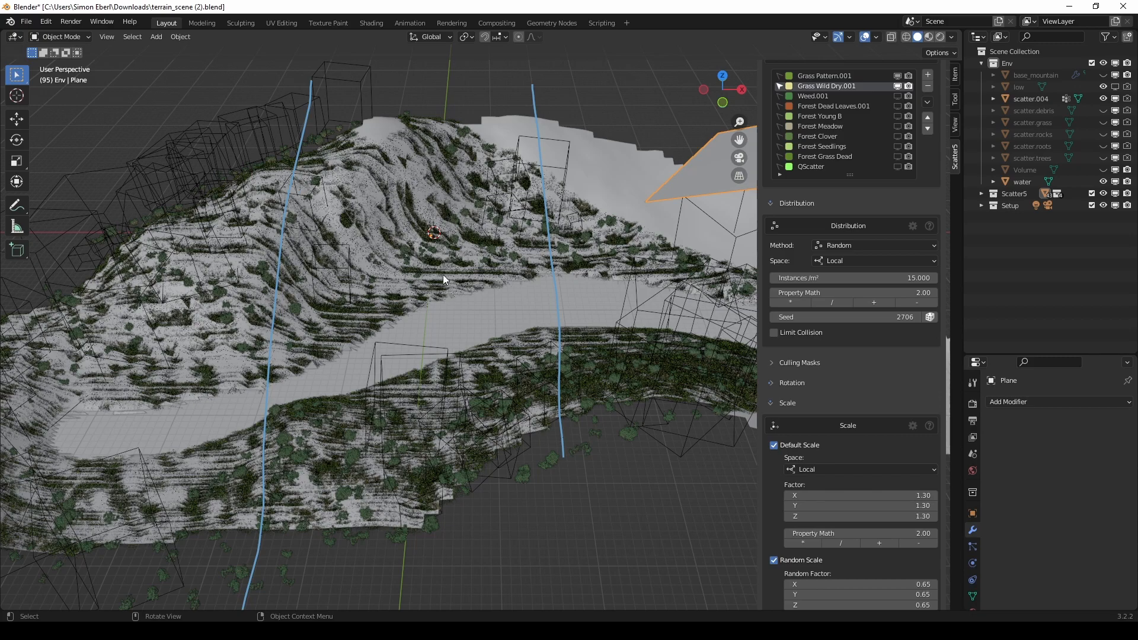
# Step: Switch to riverforest2.png in ImageGlass, inspect the grass on the distant hillside enlarged, and return to Blender
pyautogui.moveTo(0, 160); pyautogui.dragTo(537, 0)
pyautogui.scroll(10, 767, 369)
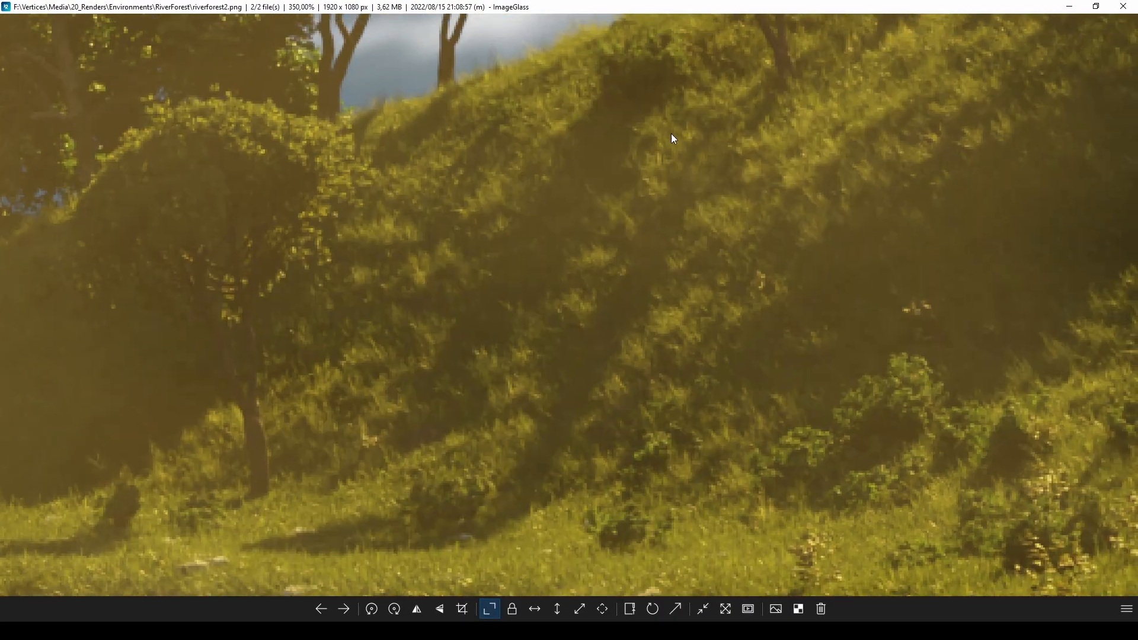
pyautogui.moveTo(634, 166); pyautogui.dragTo(577, 281)
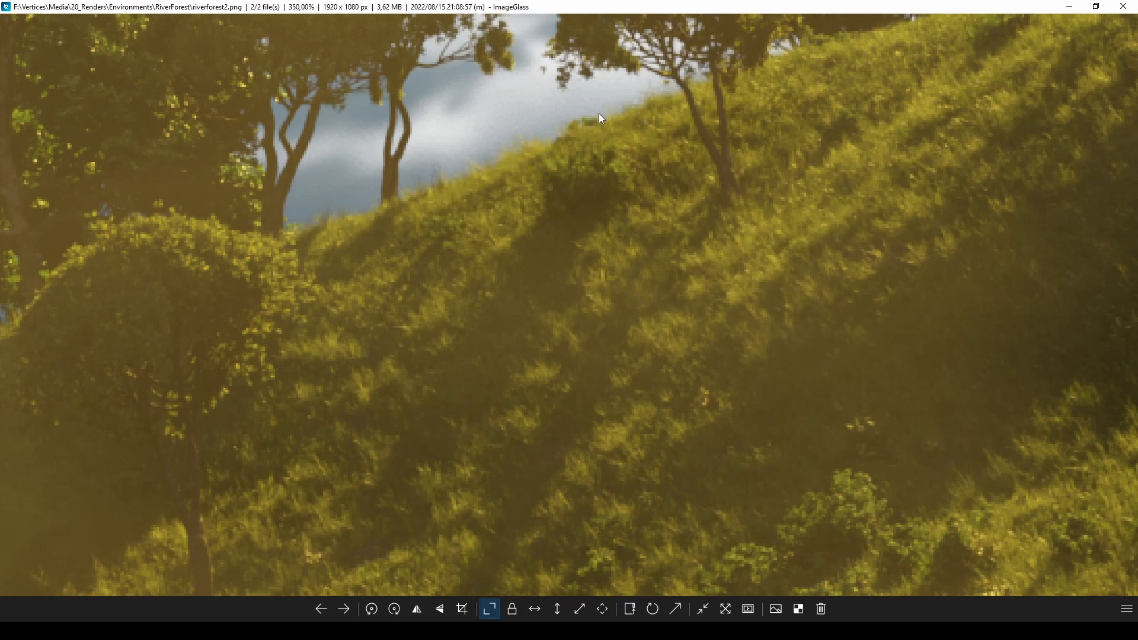
pyautogui.scroll(-10, 428, 355)
pyautogui.scroll(4, 730, 372)
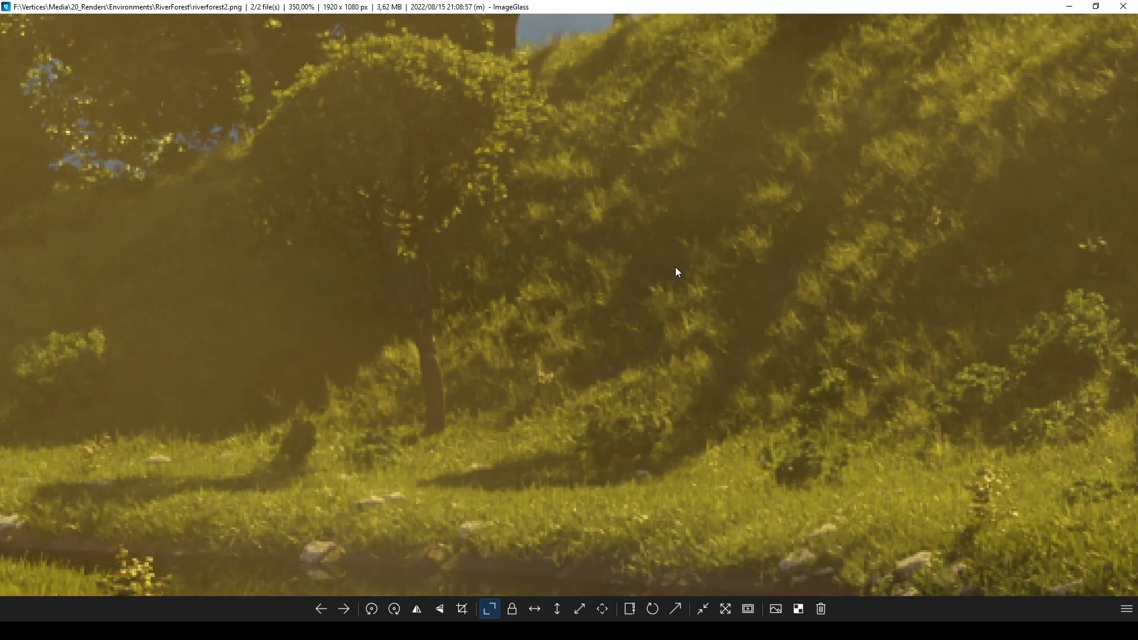
pyautogui.scroll(-6, 621, 348)
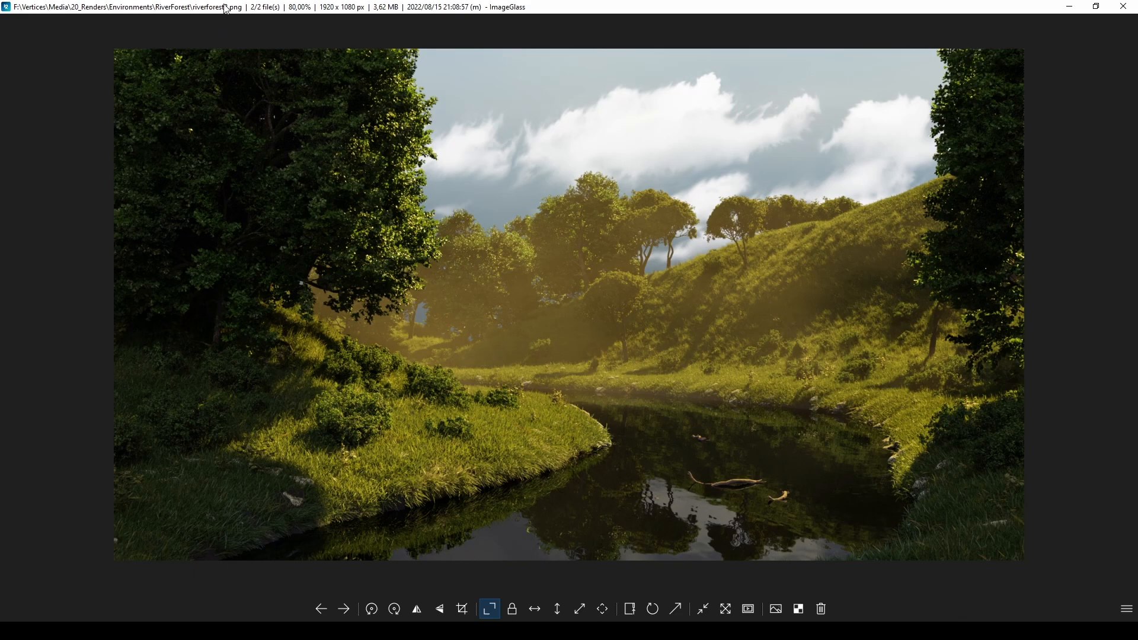
pyautogui.moveTo(266, 3); pyautogui.dragTo(0, 391)
# Step: Inspect the foreground riverbanks and briefly toggle the viewport display of the Weed.001 system
pyautogui.moveTo(474, 322); pyautogui.dragTo(372, 367, button='middle')
pyautogui.scroll(4, 449, 421)
pyautogui.scroll(3, 372, 368)
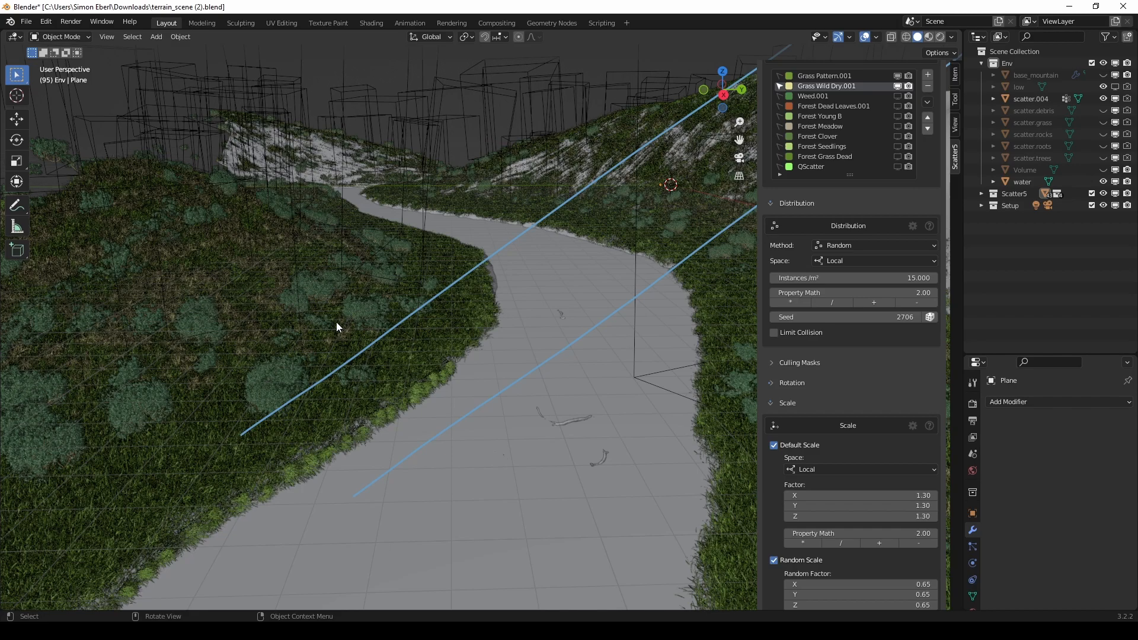
pyautogui.scroll(-3, 336, 321)
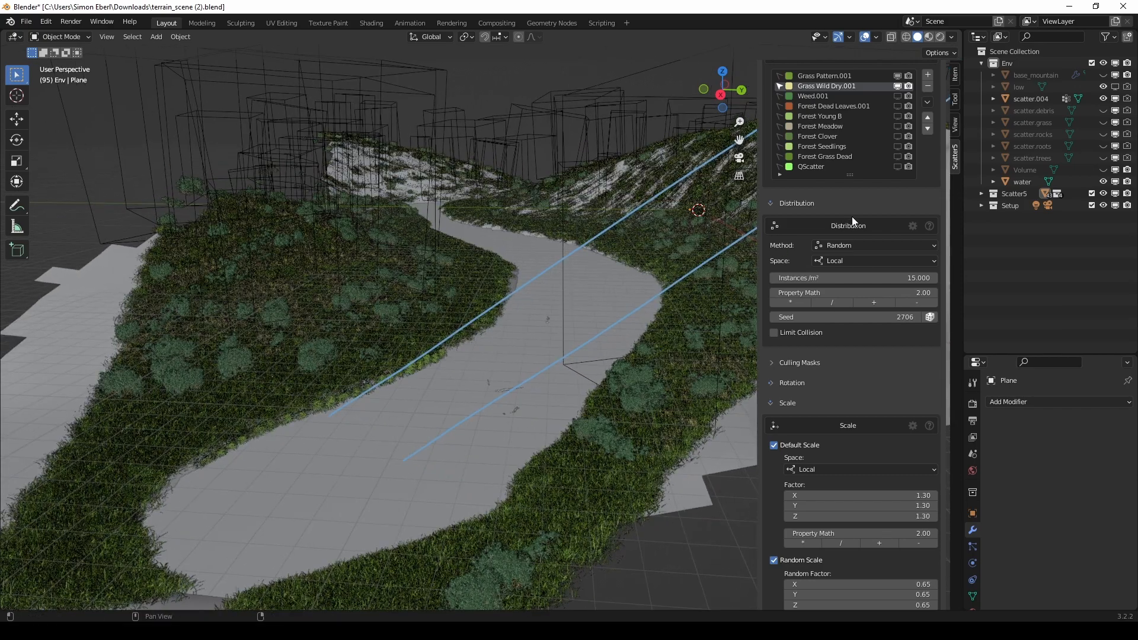
pyautogui.click(897, 96)
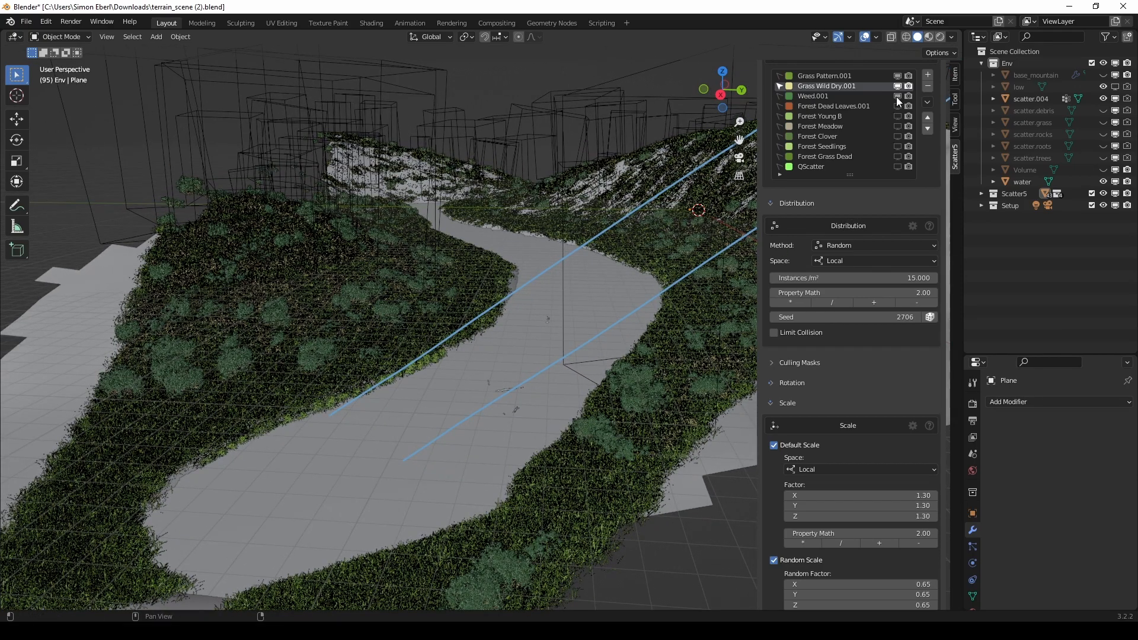
pyautogui.click(896, 96)
# Step: Temporarily display the QScatter system in the viewport and inspect its rocks along the foreground riverbank
pyautogui.scroll(-2, 886, 117)
pyautogui.scroll(3, 873, 124)
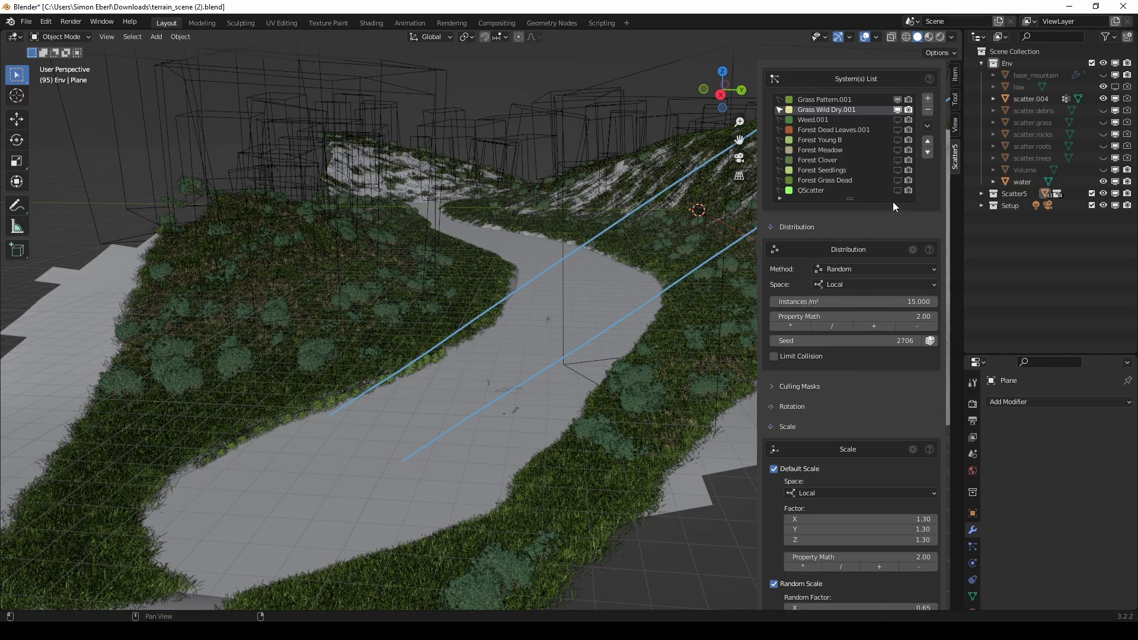
pyautogui.moveTo(415, 305); pyautogui.dragTo(237, 387, button='middle')
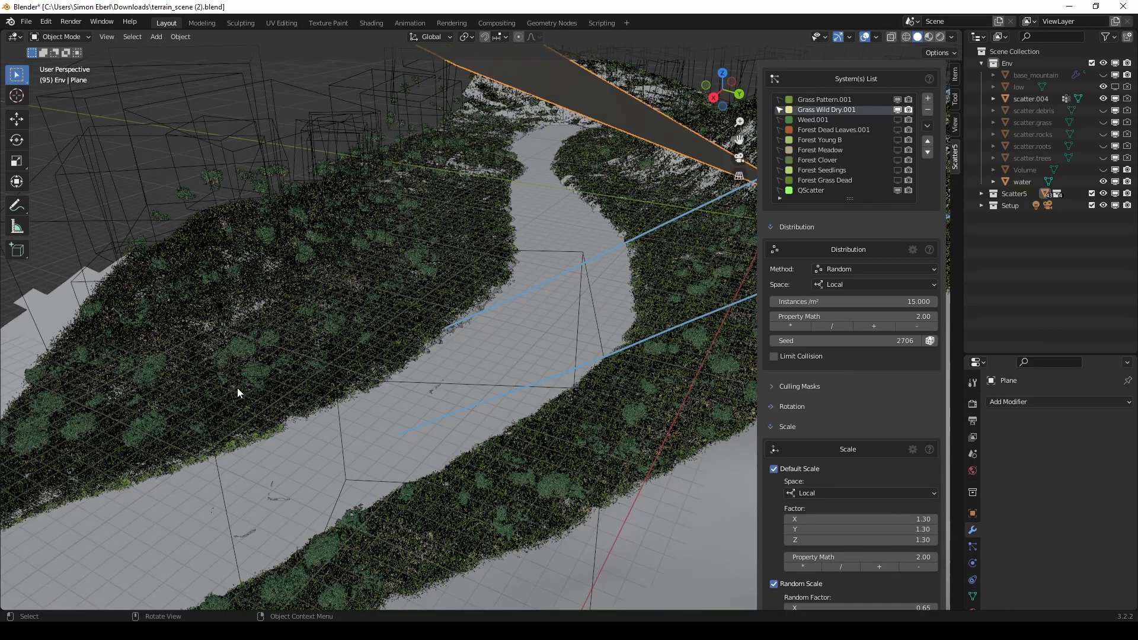
pyautogui.scroll(5, 485, 307)
pyautogui.scroll(-3, 523, 337)
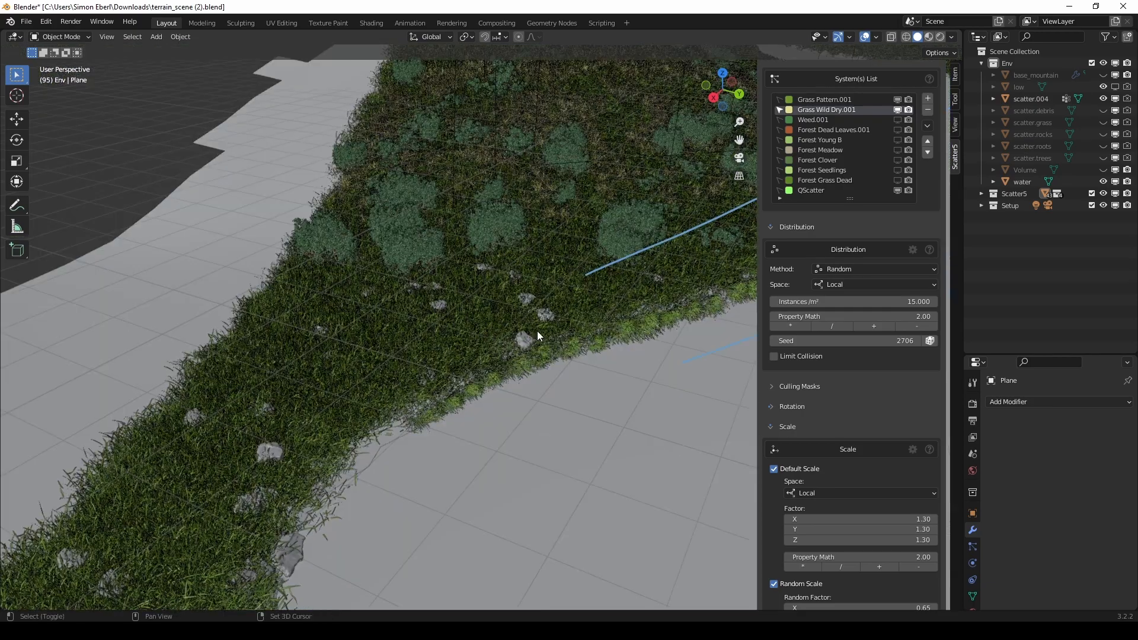
pyautogui.scroll(-4, 521, 332)
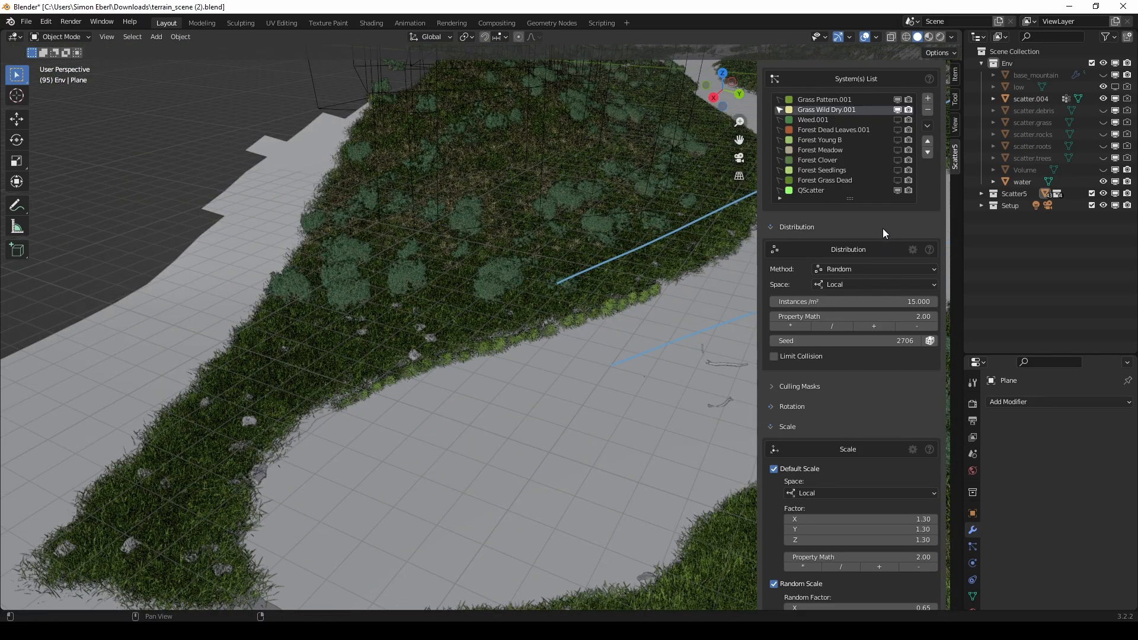
pyautogui.scroll(3, 438, 390)
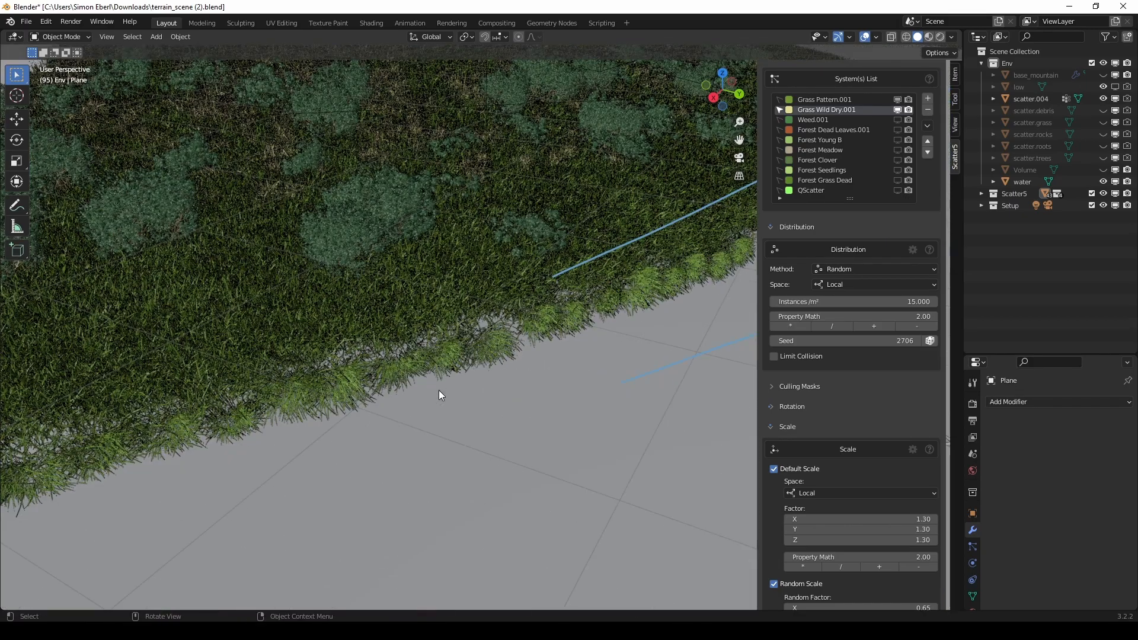
# Step: Select several grass clumps along the river's edge one after another, ending on Sc Grass Clump 02.006
pyautogui.scroll(2, 450, 385)
pyautogui.click(449, 346)
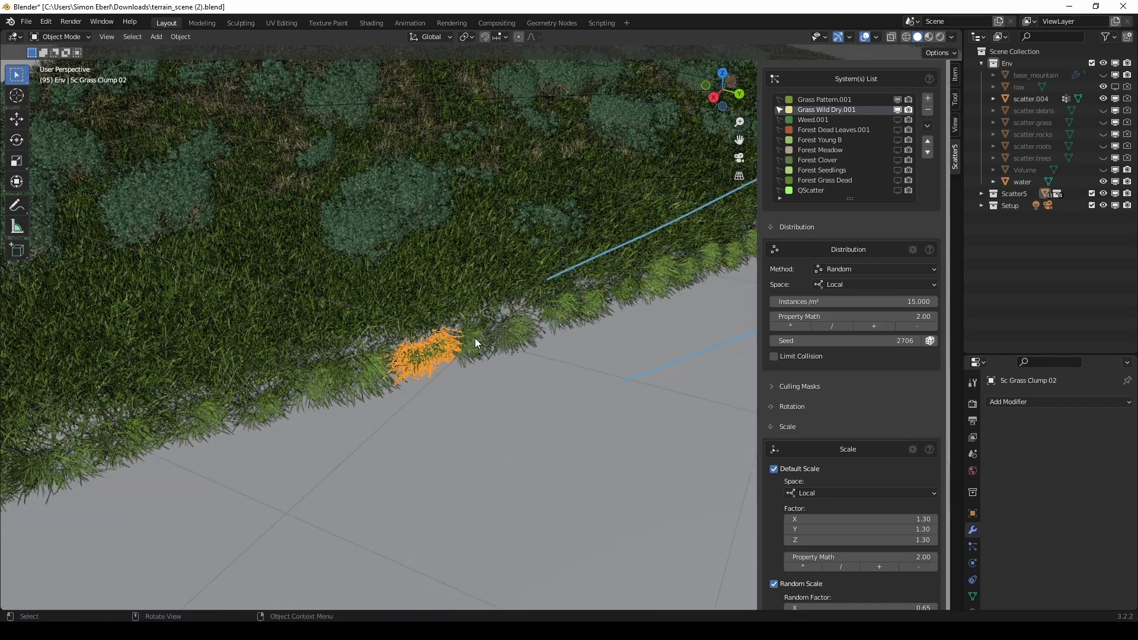
pyautogui.click(476, 338)
pyautogui.click(510, 334)
pyautogui.click(580, 311)
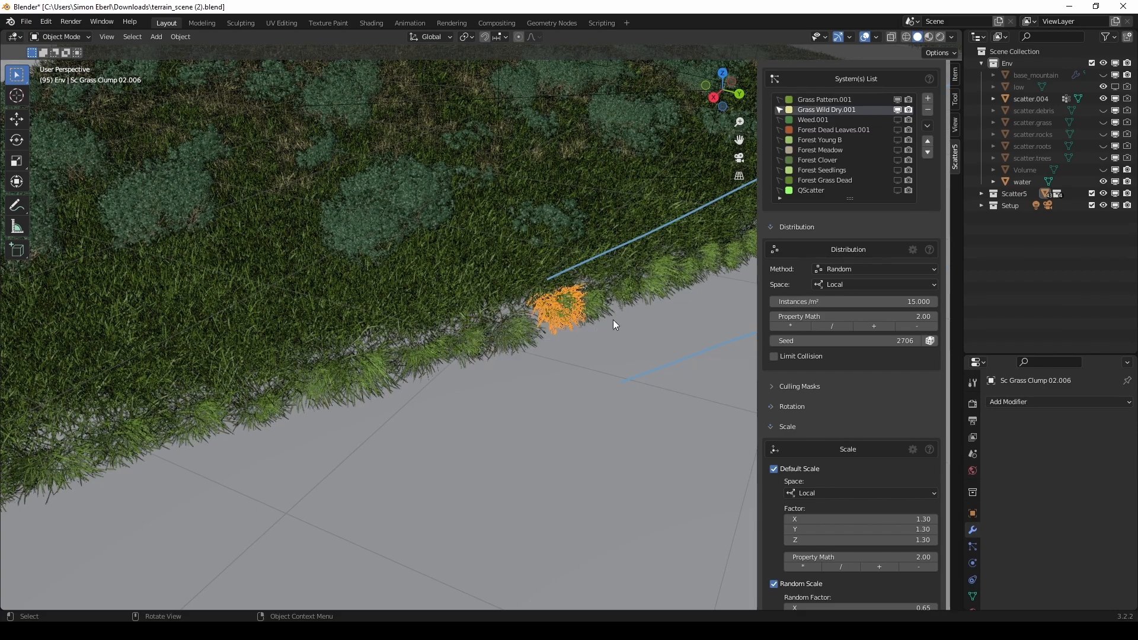
# Step: Inspect Sc Grass Clump 02.006 and the row of clumps at the water's edge, entering and leaving Edit Mode
pyautogui.scroll(-4, 474, 285)
pyautogui.moveTo(519, 262); pyautogui.dragTo(405, 336, button='middle')
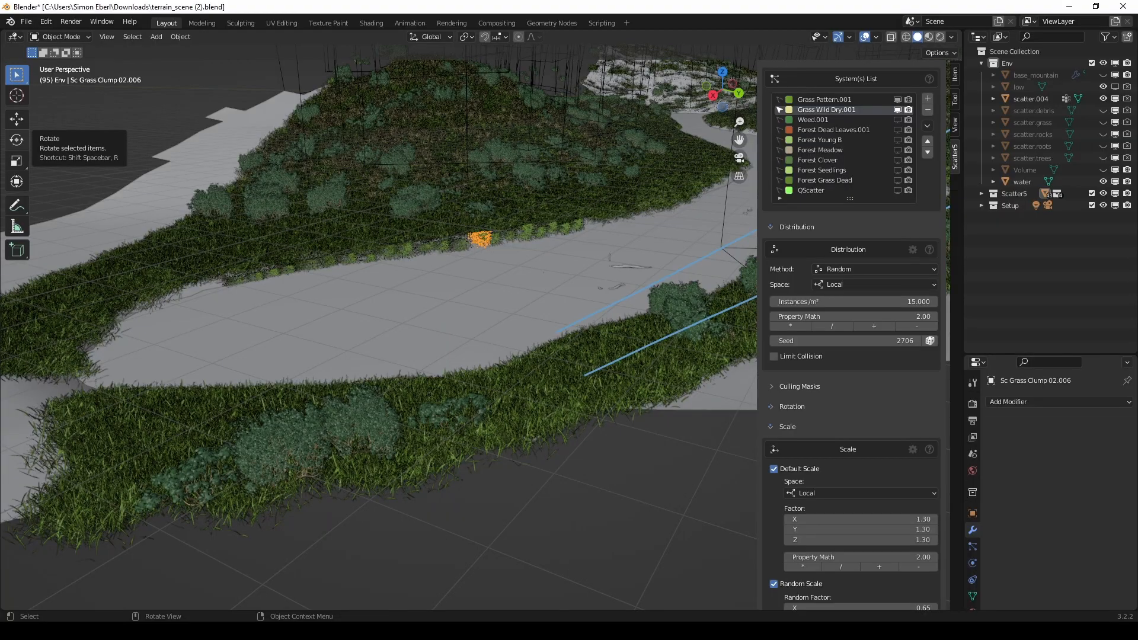
pyautogui.scroll(5, 396, 244)
pyautogui.moveTo(395, 243); pyautogui.dragTo(387, 310, button='middle')
pyautogui.press('Tab')
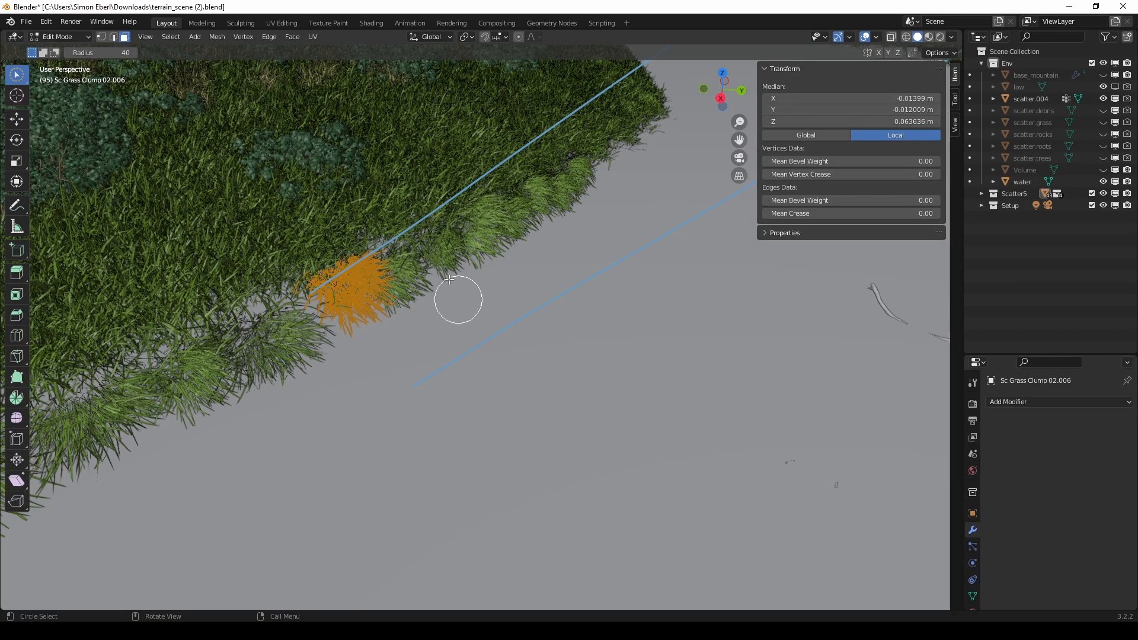
pyautogui.moveTo(474, 267); pyautogui.dragTo(486, 269, button='middle')
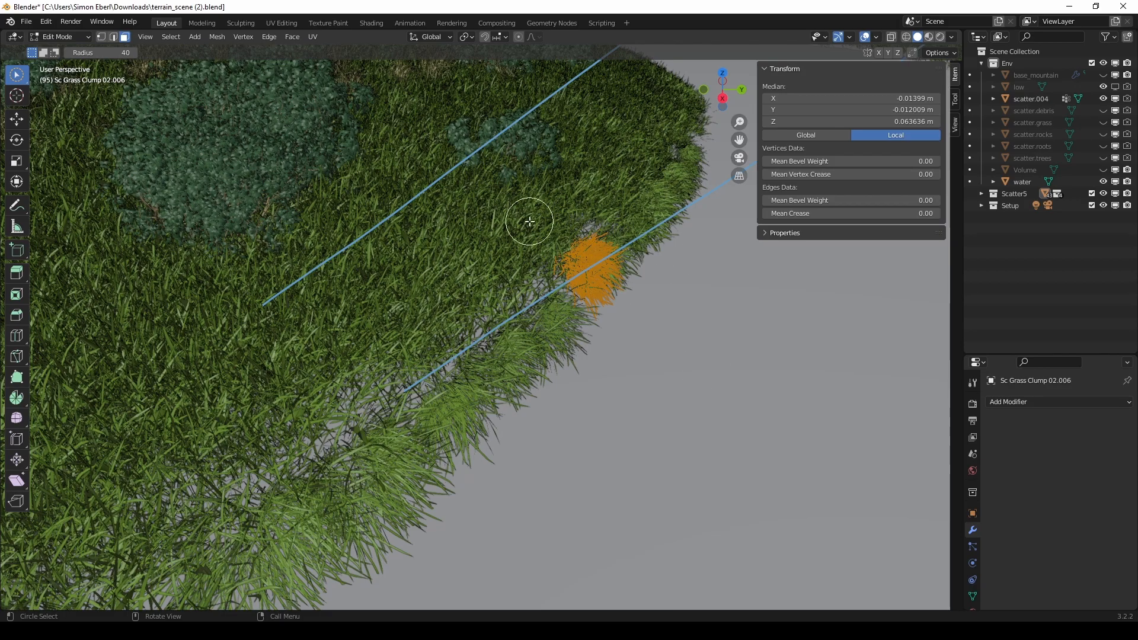
pyautogui.press('Tab')
pyautogui.scroll(-5, 529, 222)
pyautogui.moveTo(529, 222); pyautogui.dragTo(511, 279, button='middle')
# Step: Switch back to riverforest2.png in ImageGlass and examine the grass clumps overhanging the foreground riverbank
pyautogui.moveTo(0, 225); pyautogui.dragTo(542, 0)
pyautogui.scroll(2, 462, 488)
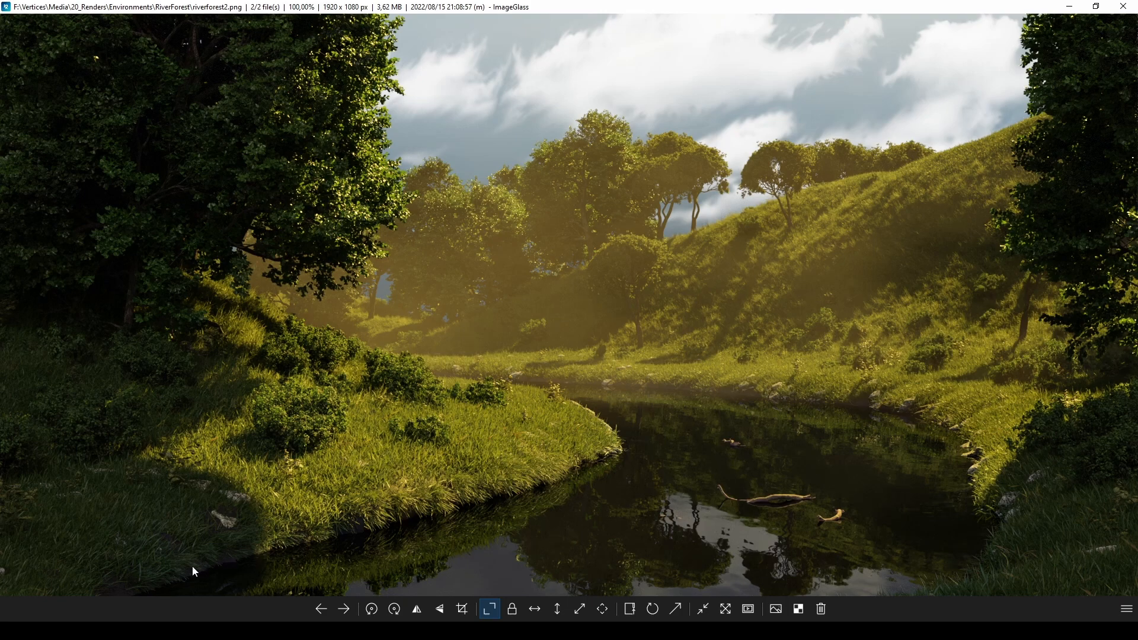
pyautogui.scroll(5, 354, 531)
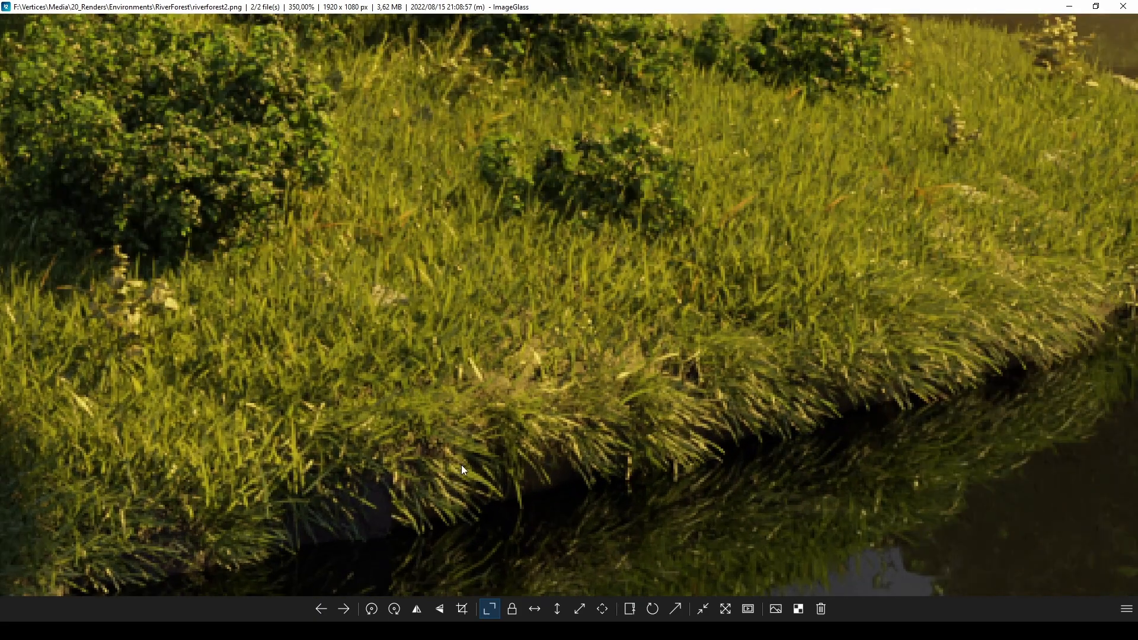
pyautogui.scroll(-3, 585, 421)
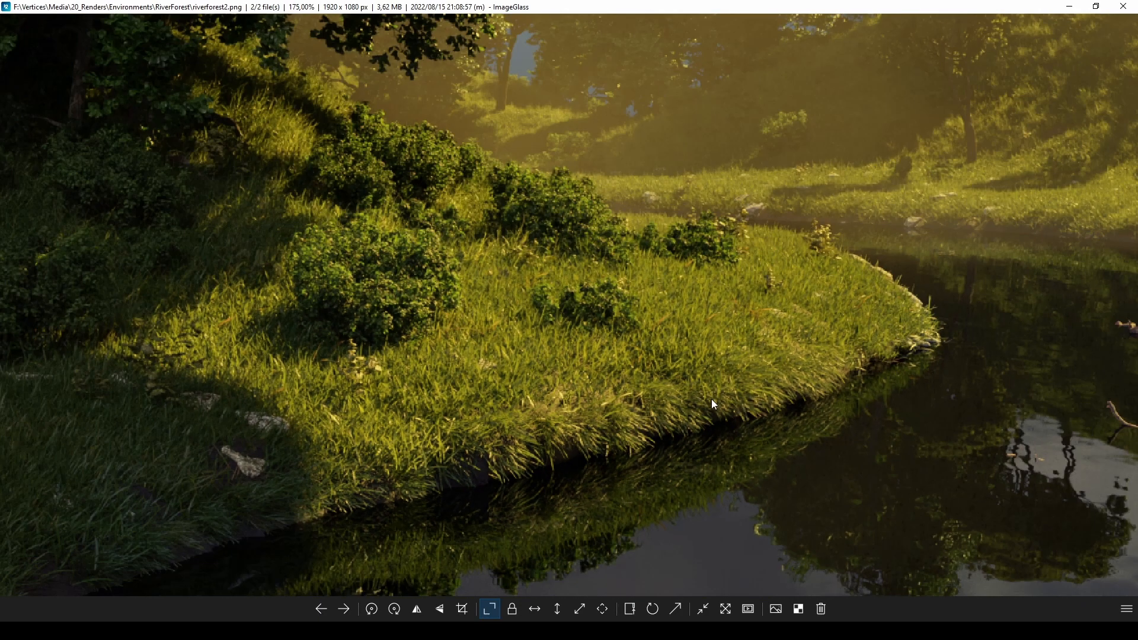
pyautogui.scroll(-2, 673, 422)
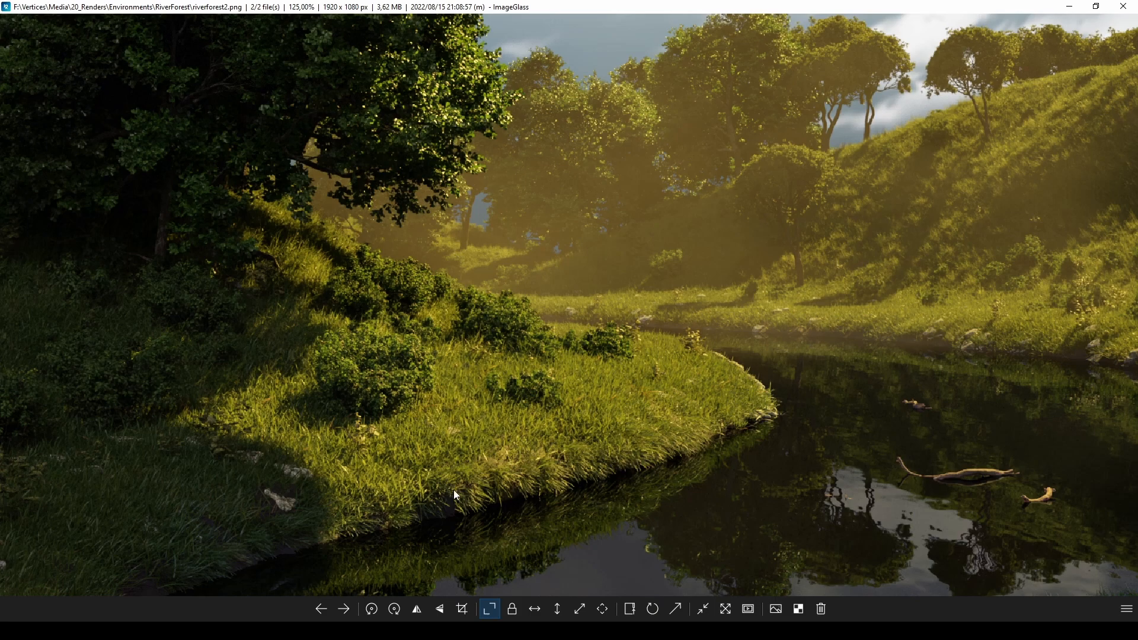
pyautogui.scroll(-3, 549, 486)
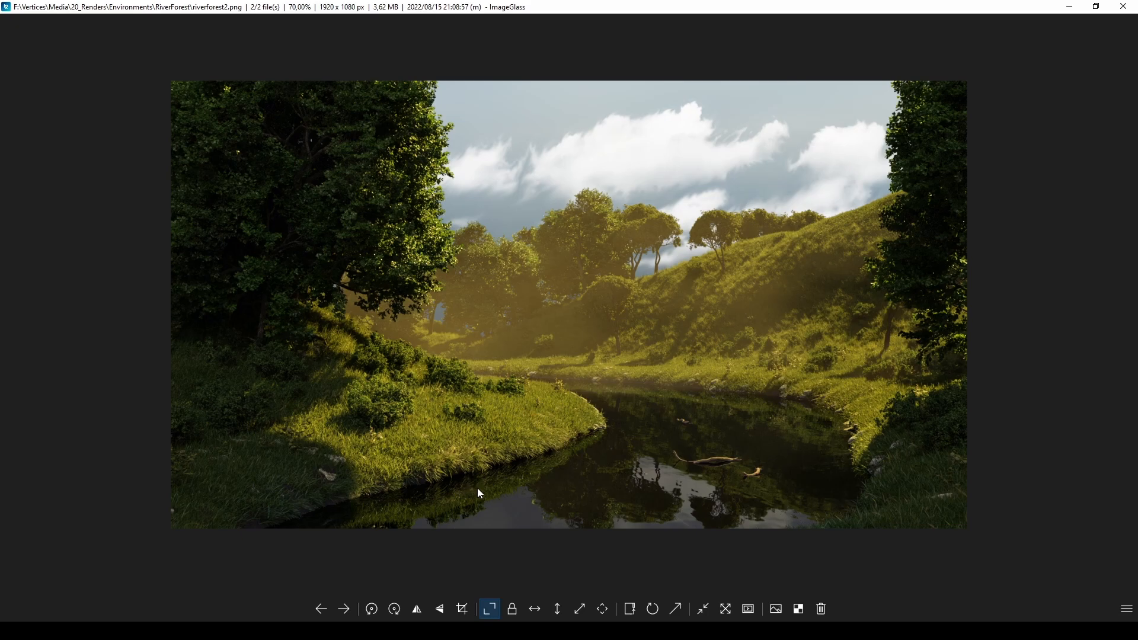
# Step: Examine the grass overhanging the left riverbank in riverforest2.png, close up and as a whole
pyautogui.scroll(5, 480, 492)
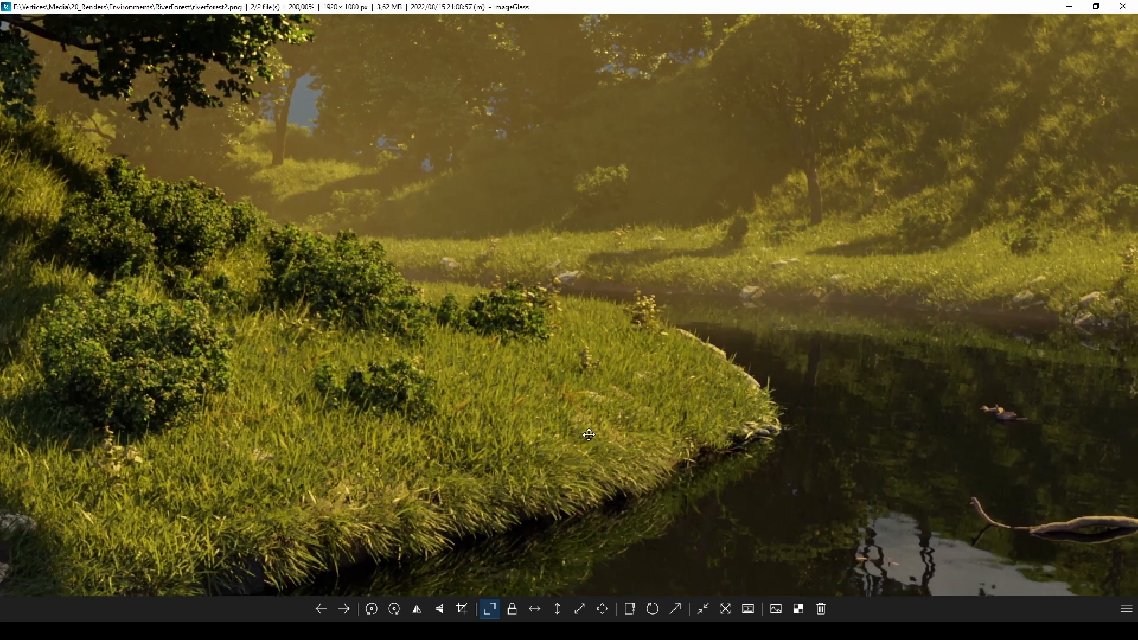
pyautogui.moveTo(589, 434); pyautogui.dragTo(570, 389)
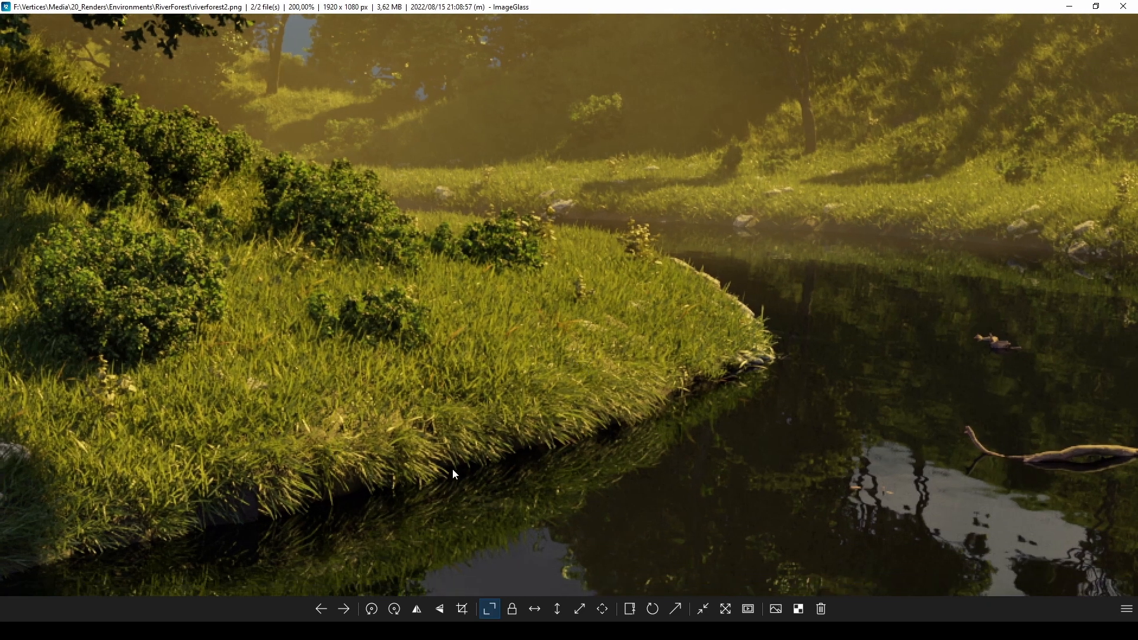
pyautogui.scroll(-4, 452, 439)
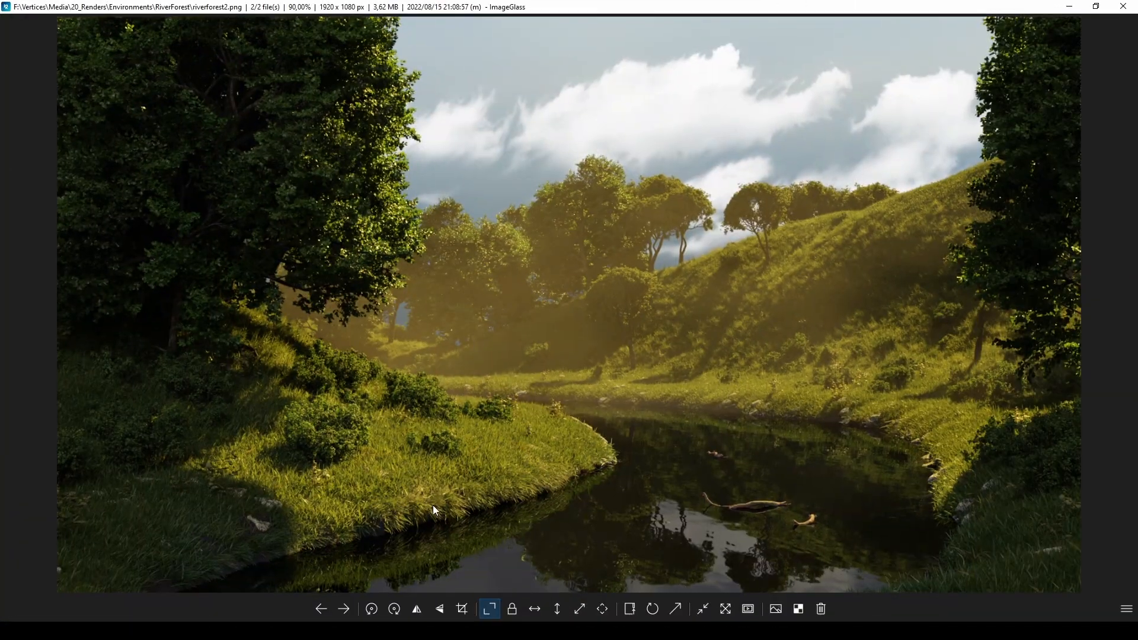
pyautogui.scroll(3, 405, 531)
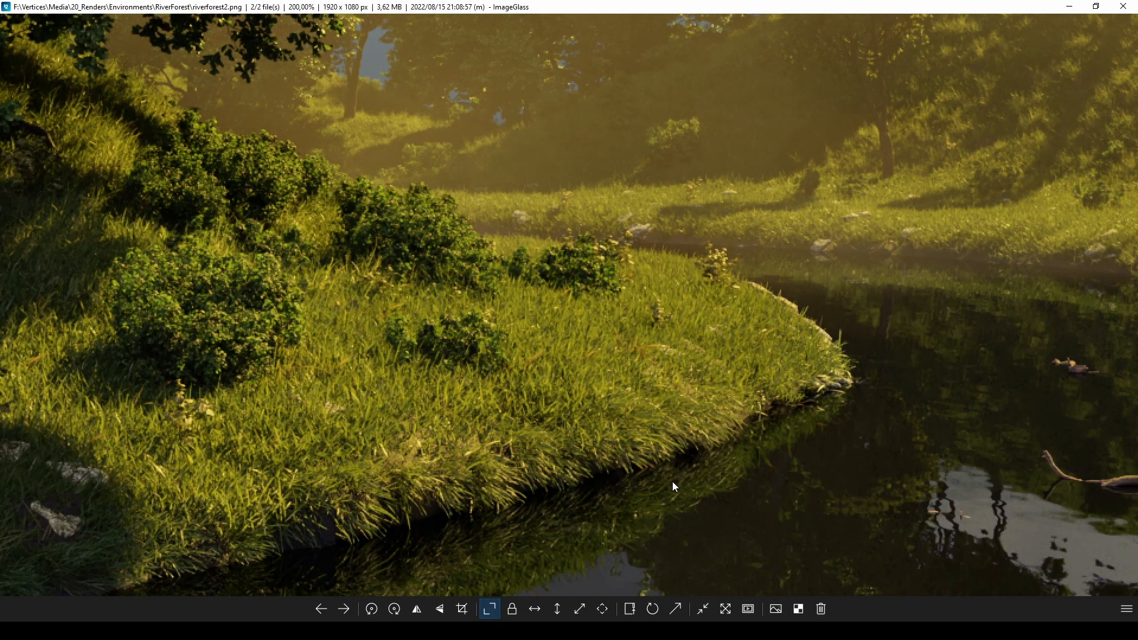
pyautogui.scroll(-4, 670, 484)
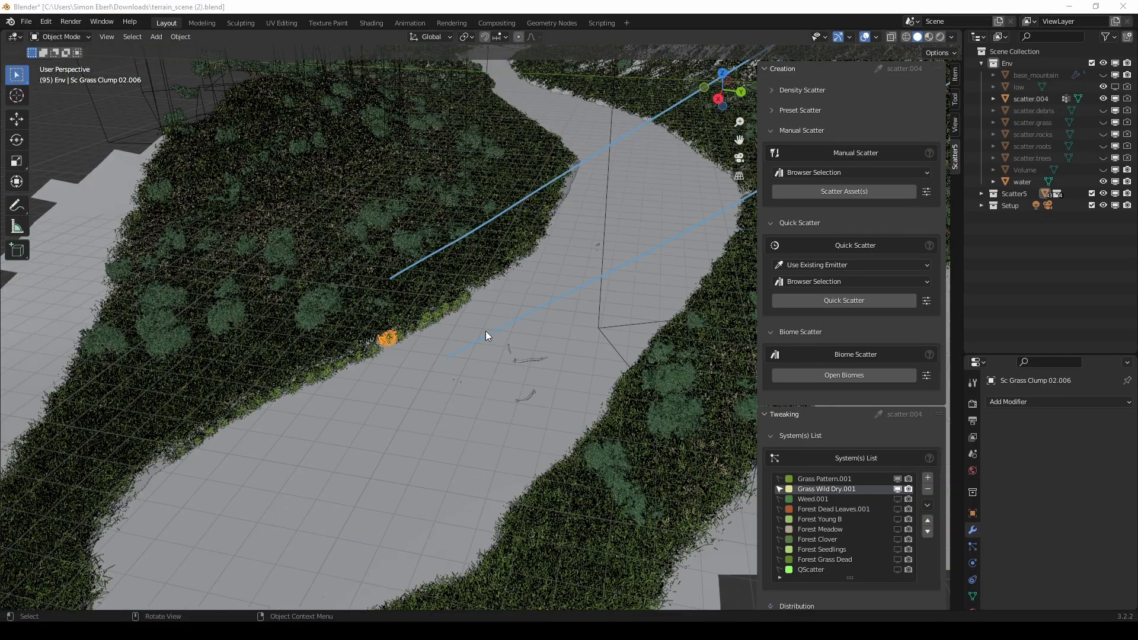
# Step: Switch to Blender, hide the Grass Wild Dry.001 and Grass Pattern.001 systems in the viewport, and save the file
pyautogui.moveTo(486, 331); pyautogui.dragTo(417, 316, button='middle')
pyautogui.moveTo(380, 186); pyautogui.dragTo(334, 253, button='middle')
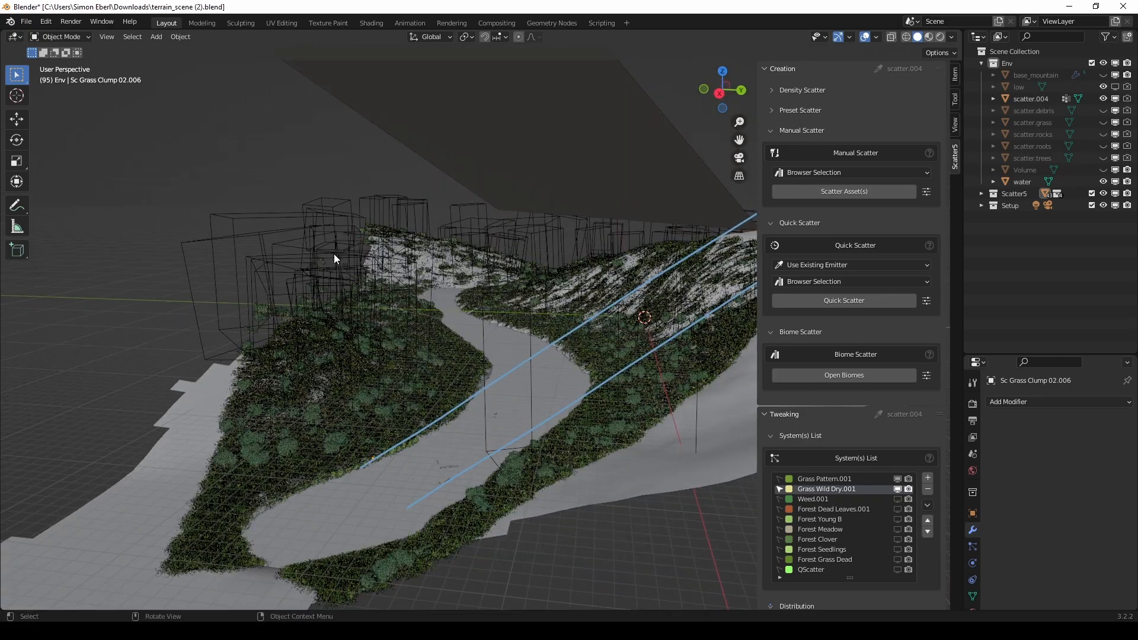
pyautogui.click(897, 489)
pyautogui.click(898, 481)
pyautogui.moveTo(524, 318); pyautogui.dragTo(528, 322, button='middle')
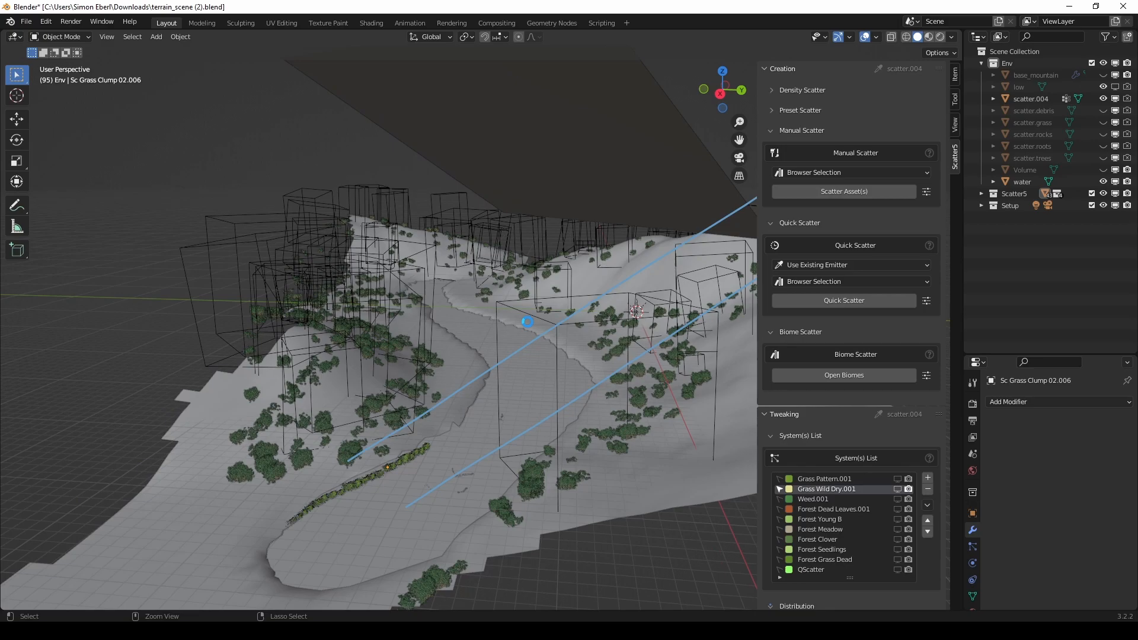
pyautogui.hotkey('ctrl', 's')
# Step: Show the scene through the camera with Rendered viewport shading
pyautogui.press('KP_0')
pyautogui.press('z')
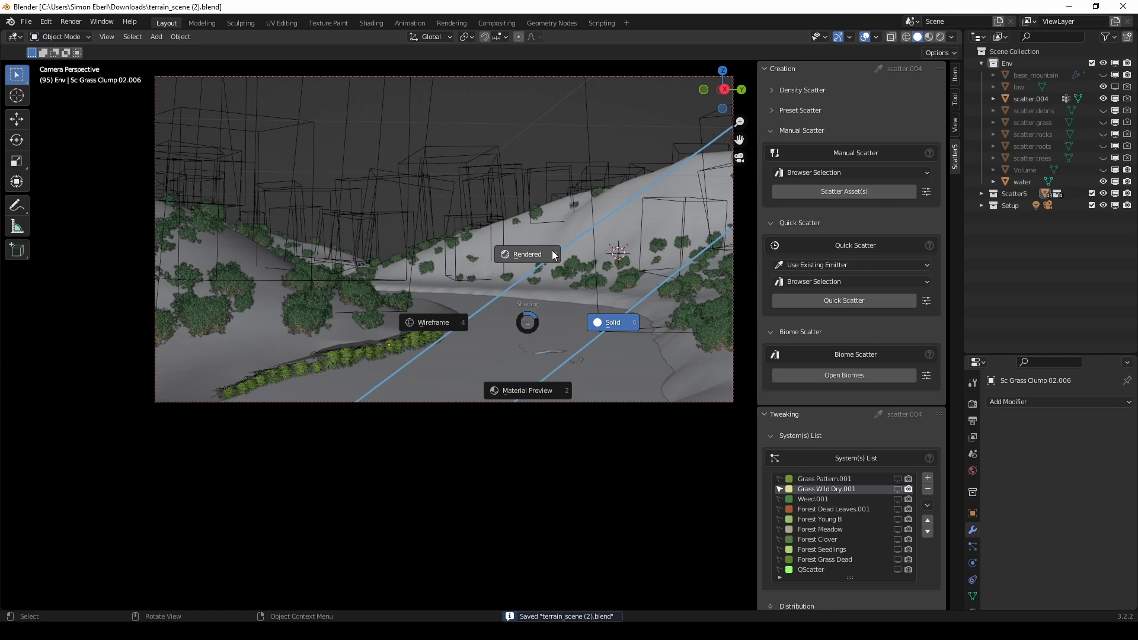
pyautogui.click(552, 251)
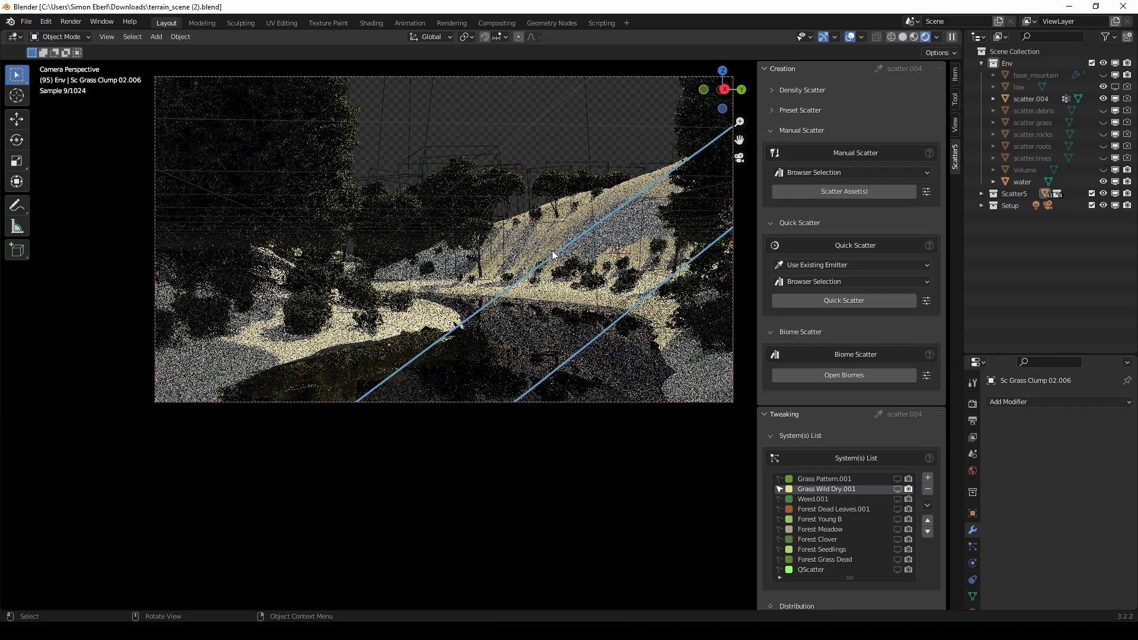
# Step: Move the water plane slightly along the global Z axis and inspect the river and terrain from several angles
pyautogui.moveTo(552, 250); pyautogui.dragTo(507, 409, button='middle')
pyautogui.click(503, 404)
pyautogui.press('g')
pyautogui.press('z')
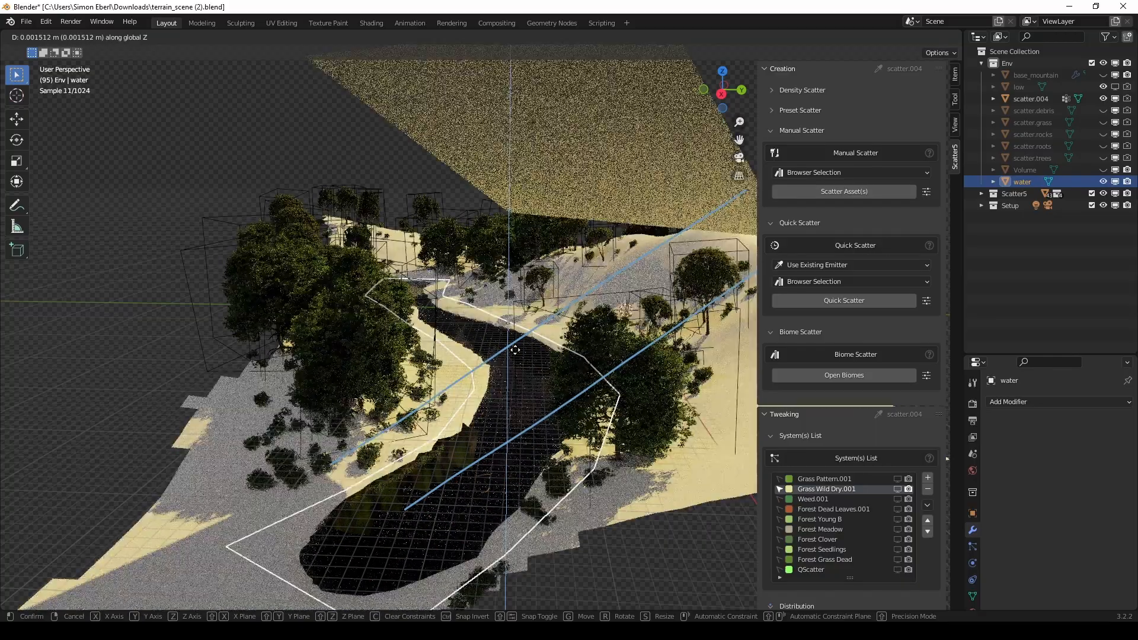
pyautogui.click(515, 350)
pyautogui.moveTo(515, 350); pyautogui.dragTo(413, 333, button='middle')
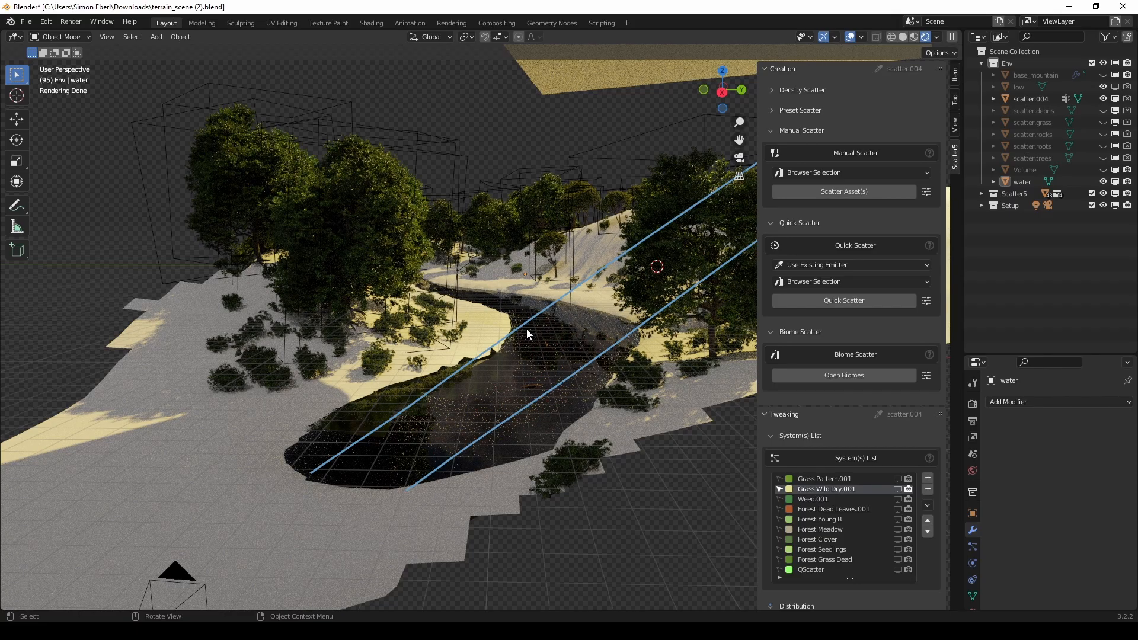
pyautogui.moveTo(526, 329); pyautogui.dragTo(322, 314, button='middle')
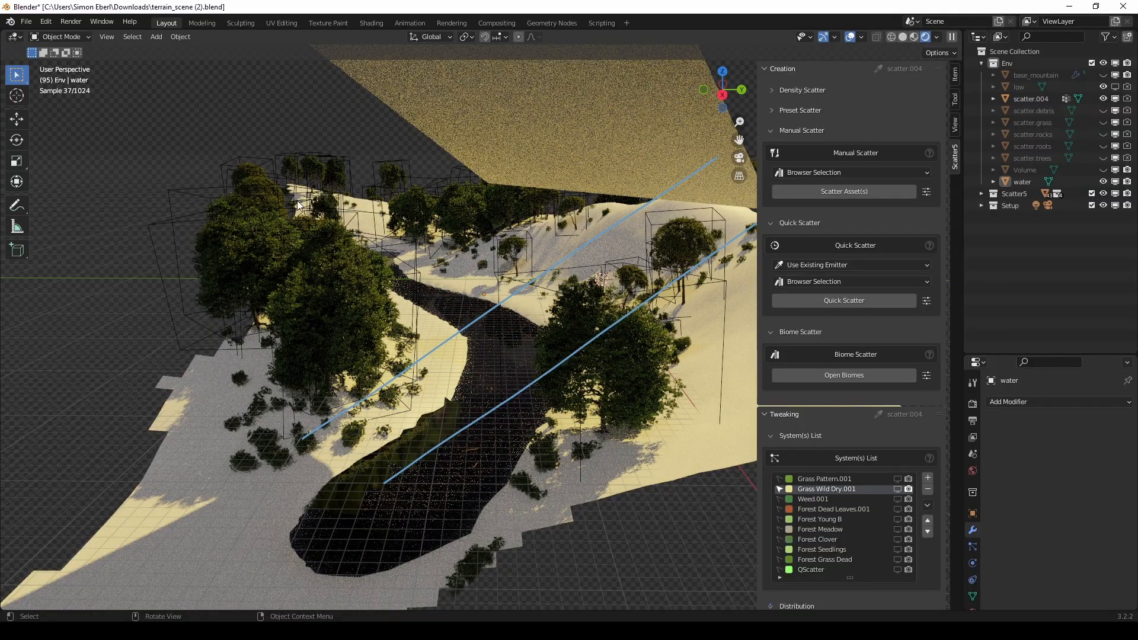
pyautogui.moveTo(494, 254); pyautogui.dragTo(510, 339, button='middle')
pyautogui.scroll(-5, 462, 188)
pyautogui.moveTo(461, 216); pyautogui.dragTo(360, 226, button='middle')
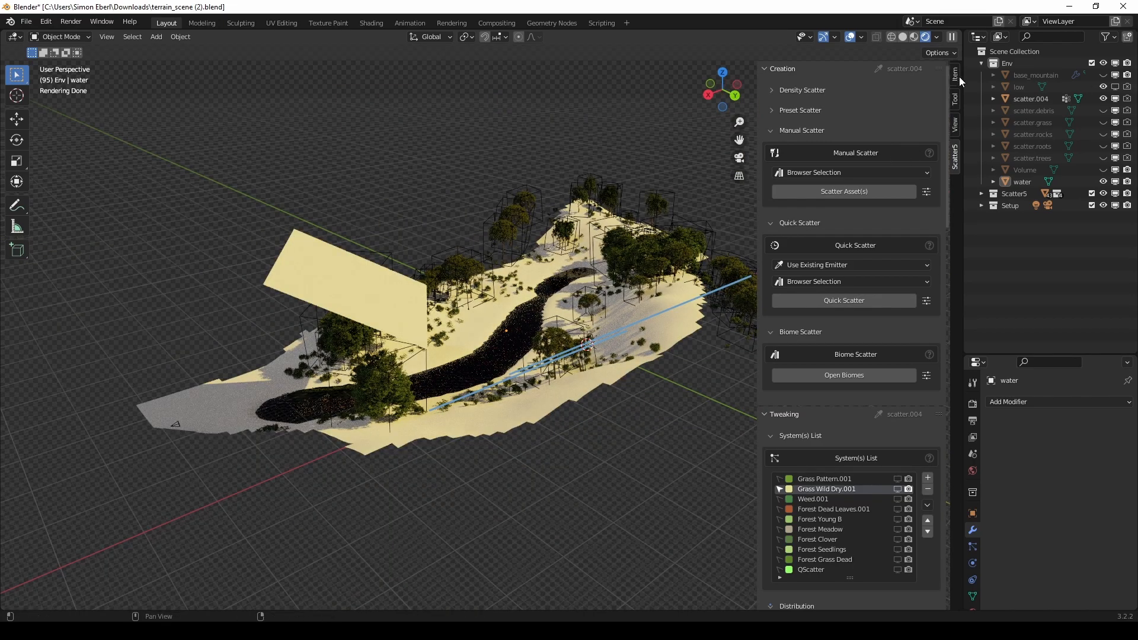
# Step: Enable denoising for the viewport sampling in the Cycles render settings, leaving final-render denoising off
pyautogui.click(972, 403)
pyautogui.scroll(-6, 1028, 524)
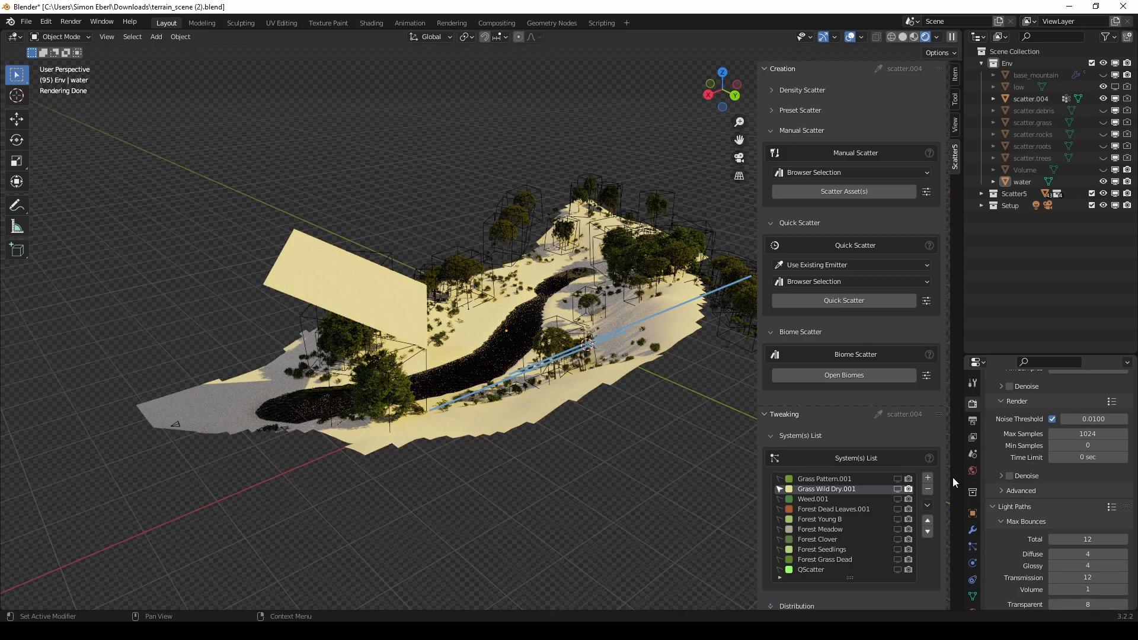
pyautogui.moveTo(513, 321); pyautogui.dragTo(745, 199, button='middle')
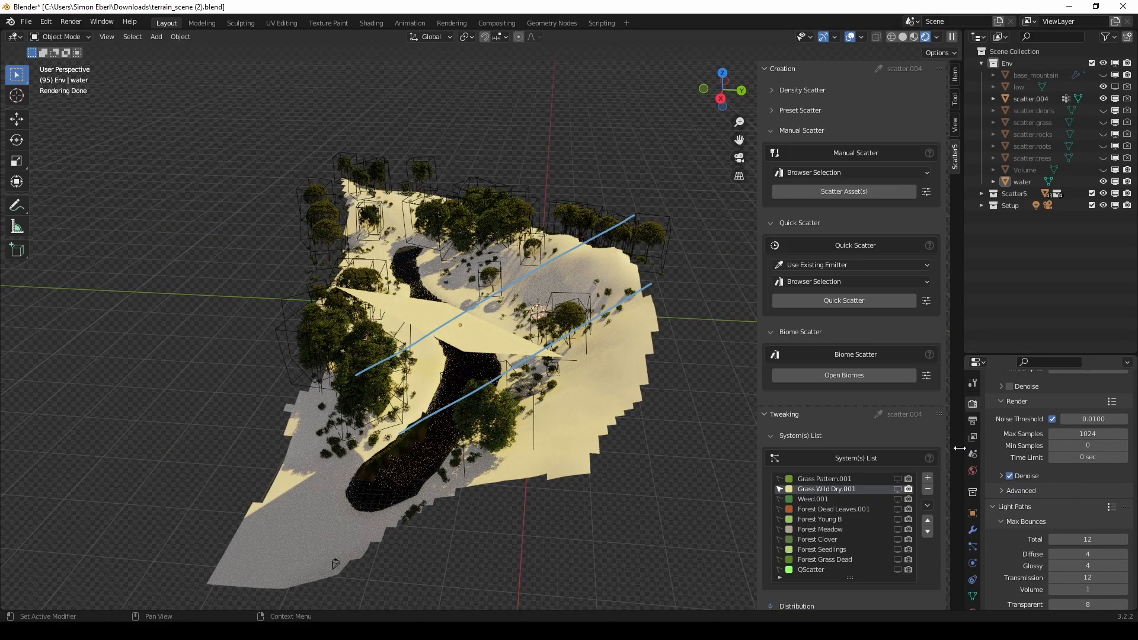
pyautogui.moveTo(507, 334); pyautogui.dragTo(796, 450, button='middle')
pyautogui.click(1001, 476)
pyautogui.scroll(5, 1016, 479)
pyautogui.click(1010, 504)
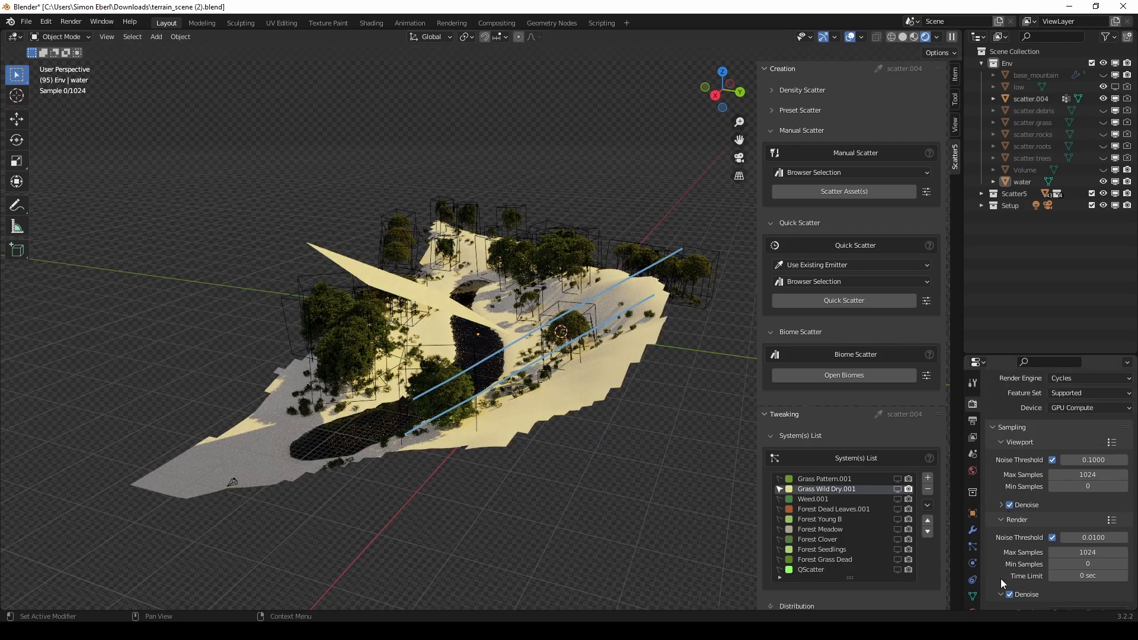
pyautogui.click(1009, 595)
# Step: Hide the viewport sidebar, select the Sun in the Setup collection, and open its light settings
pyautogui.moveTo(613, 378); pyautogui.dragTo(620, 372, button='middle')
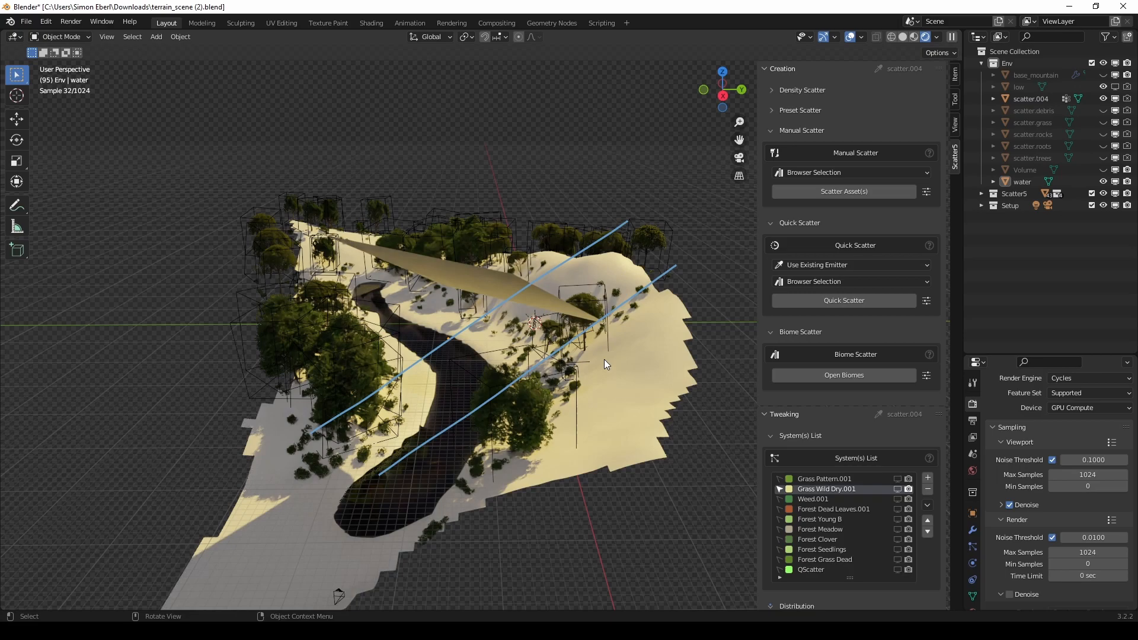
pyautogui.press('n')
pyautogui.keyDown('shift'); pyautogui.moveTo(616, 320); pyautogui.dragTo(558, 318, button='middle'); pyautogui.keyUp('shift')
pyautogui.scroll(1, 558, 318)
pyautogui.moveTo(581, 268); pyautogui.dragTo(564, 306, button='middle')
pyautogui.click(981, 205)
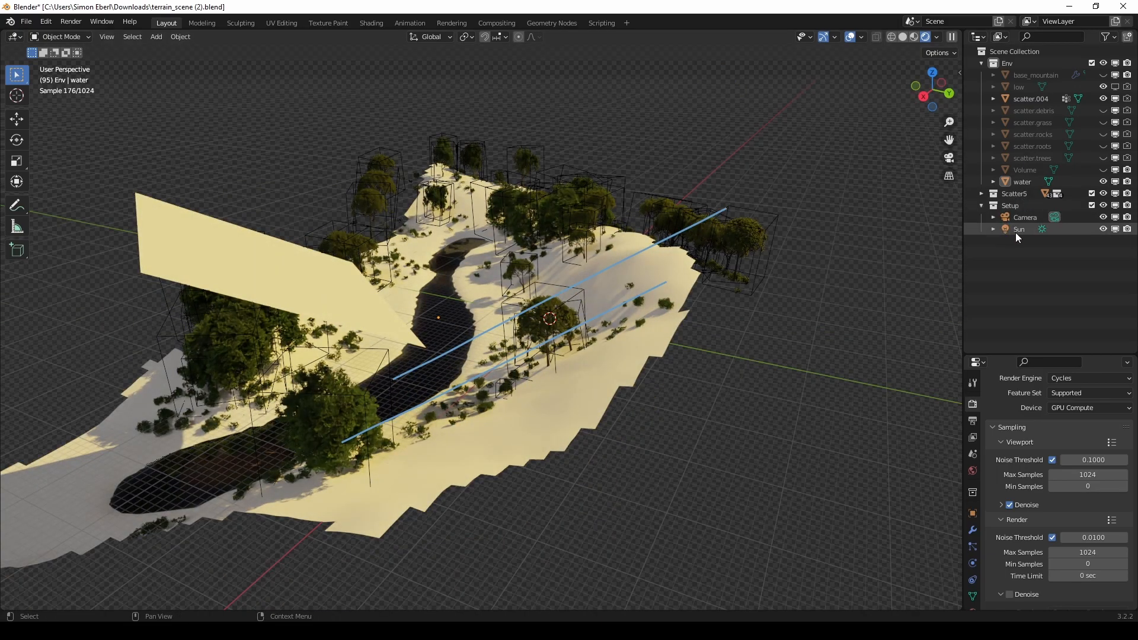
pyautogui.click(1016, 231)
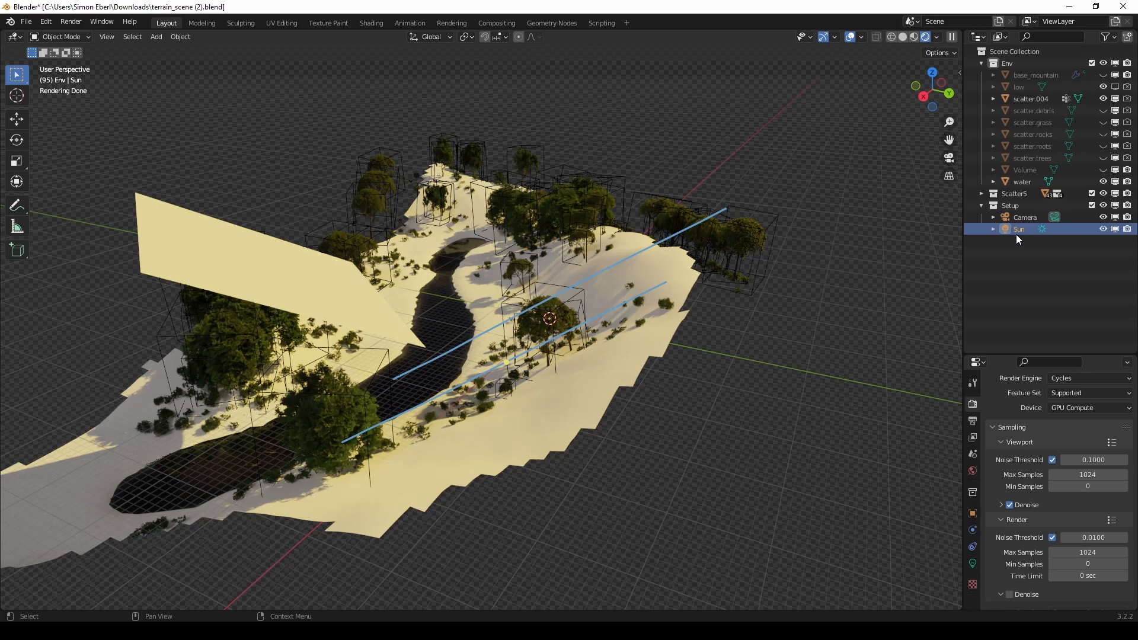
pyautogui.click(972, 563)
# Step: Inspect how the sun lights the terrain, both from around the scene and through the camera
pyautogui.moveTo(431, 267); pyautogui.dragTo(577, 244, button='middle')
pyautogui.scroll(-3, 342, 361)
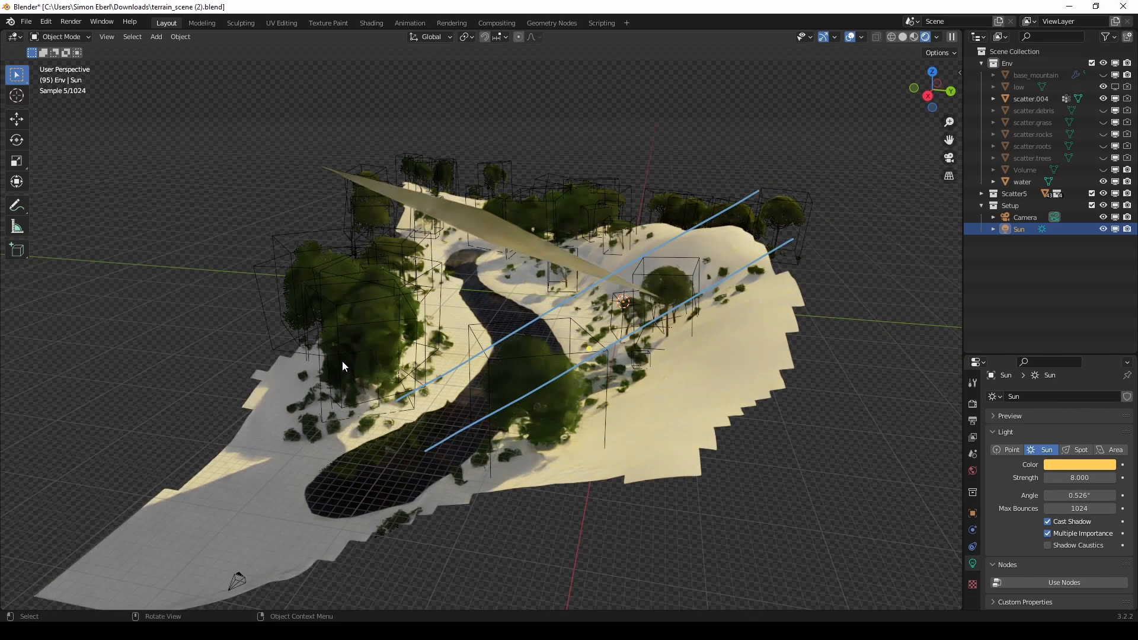
pyautogui.scroll(-2, 604, 286)
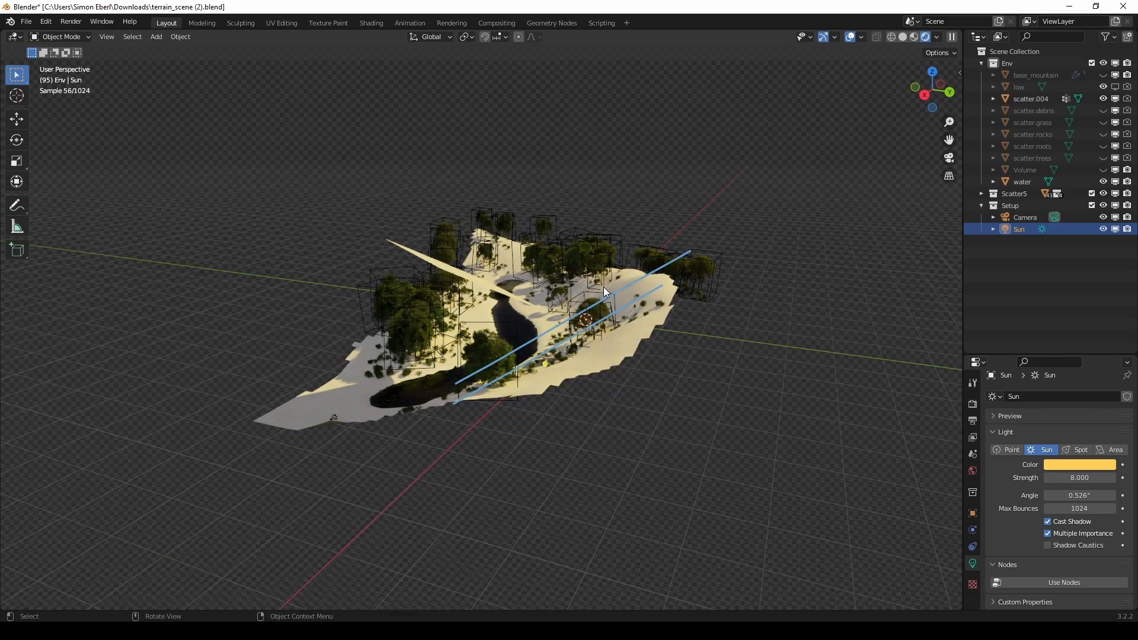
pyautogui.press('KP_0')
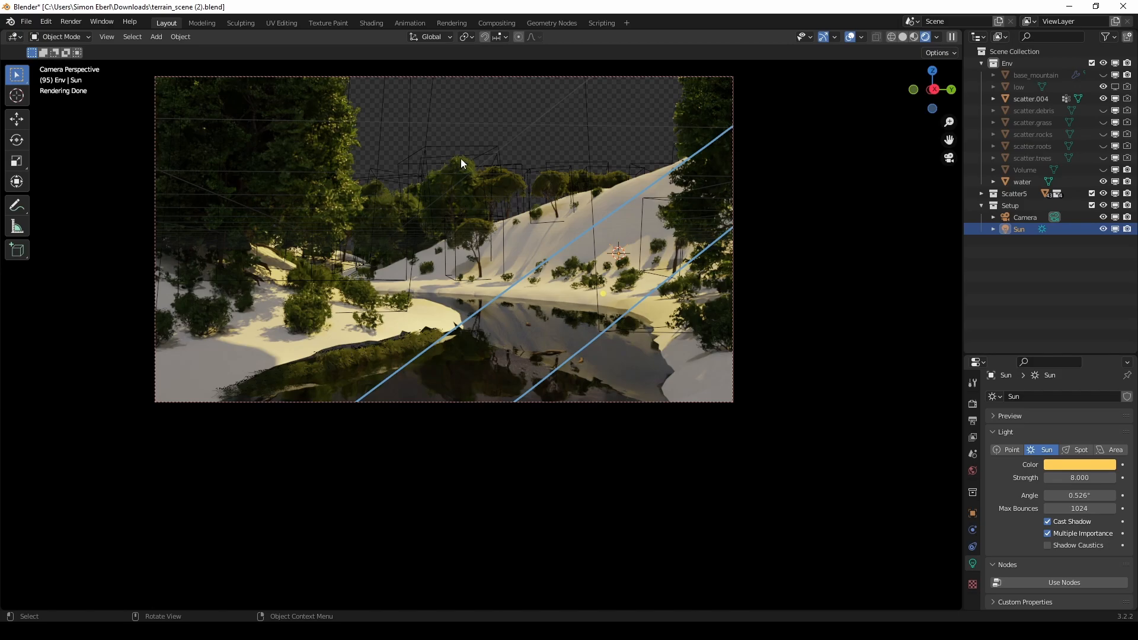
pyautogui.moveTo(461, 158); pyautogui.dragTo(520, 212, button='middle')
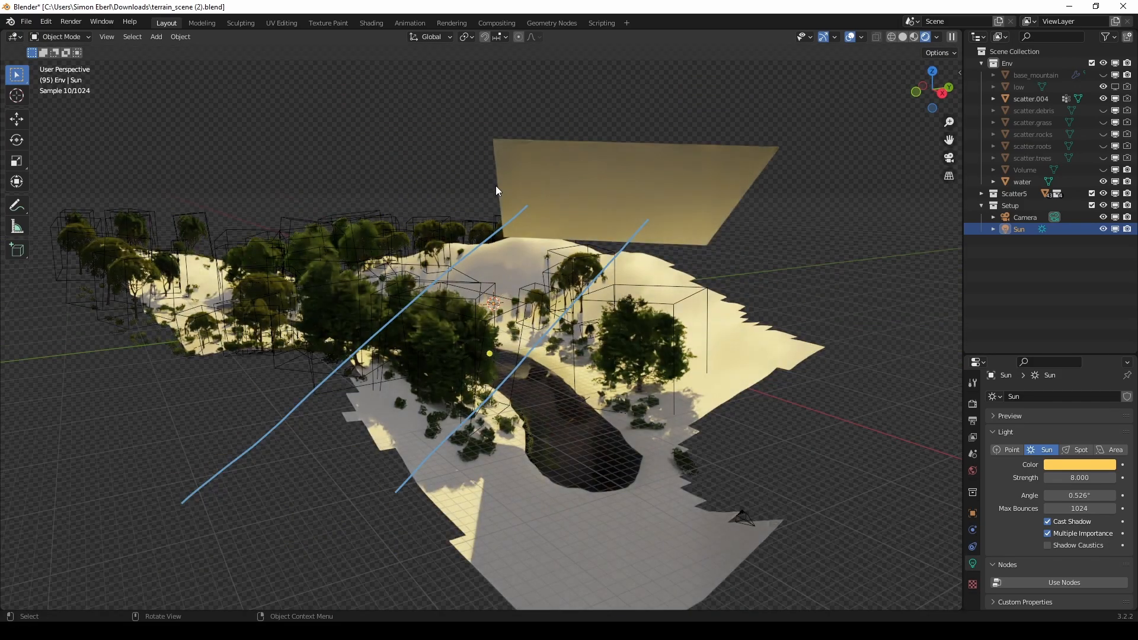
pyautogui.moveTo(528, 330); pyautogui.dragTo(590, 311, button='middle')
pyautogui.press('KP_0')
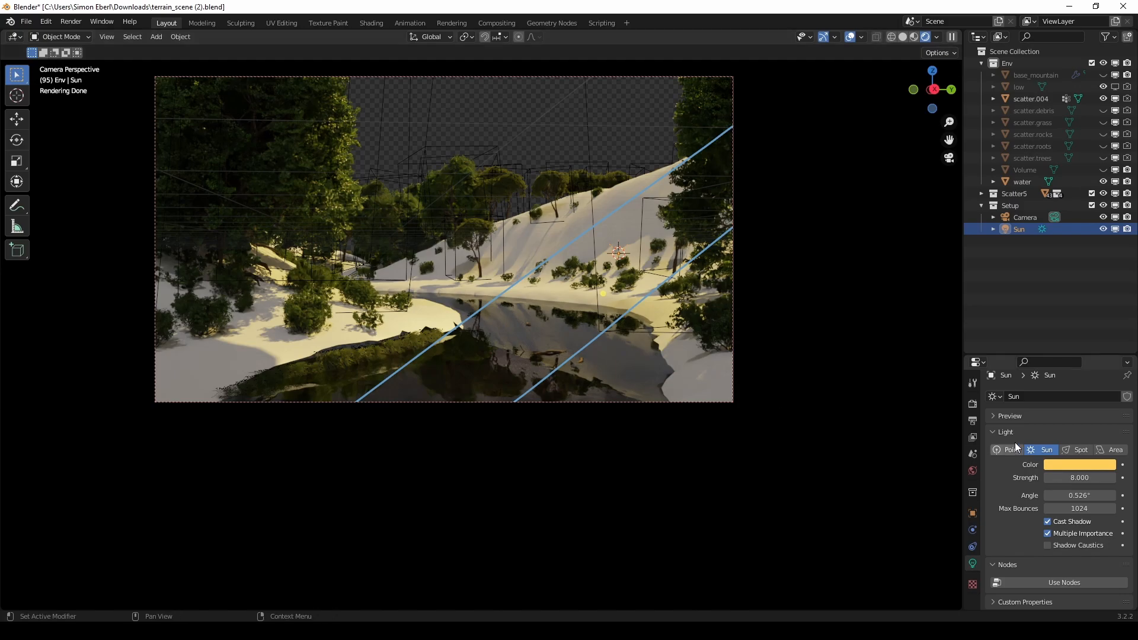
# Step: Change the Sun's color to a deeper orange with hue 0.054 and saturation 0.978
pyautogui.click(1084, 465)
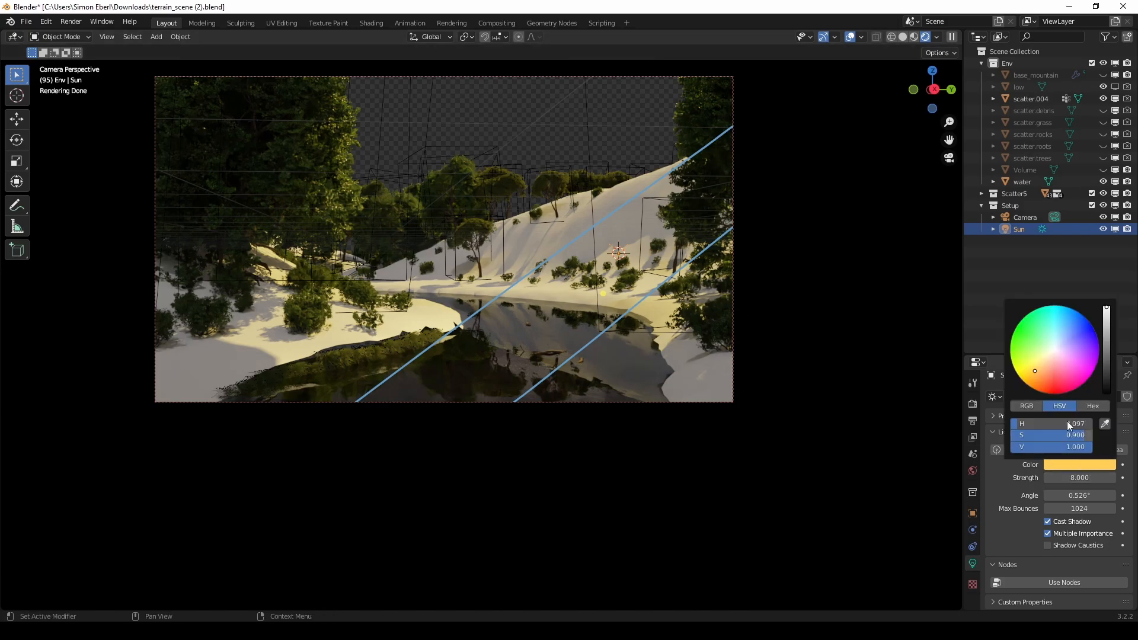
pyautogui.moveTo(1043, 372); pyautogui.dragTo(1036, 378)
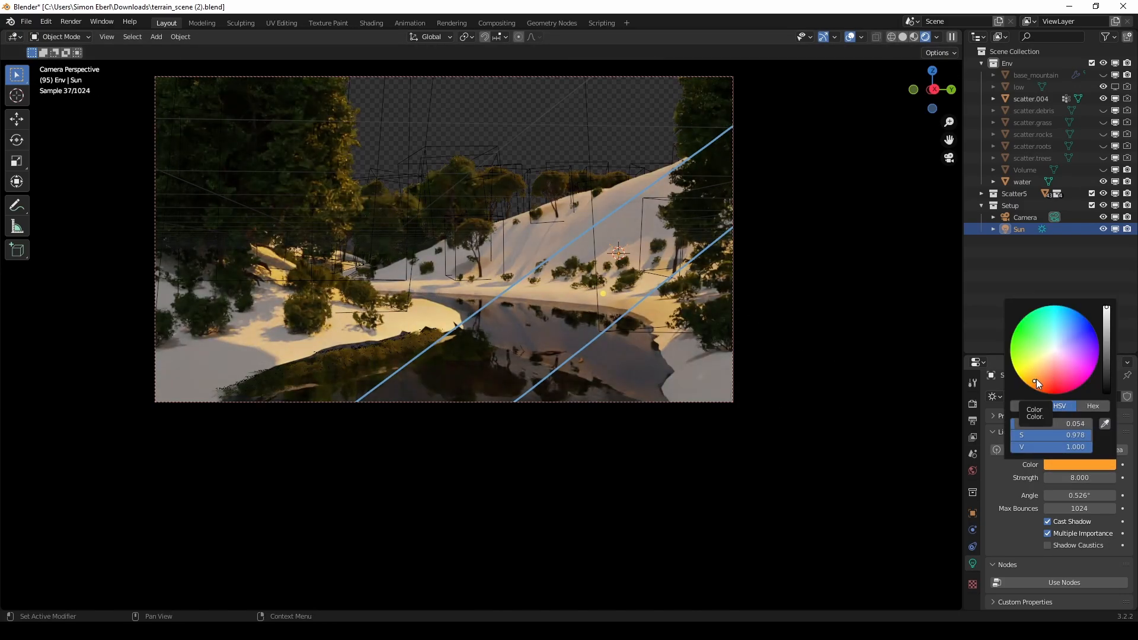
pyautogui.click(783, 155)
# Step: Temporarily remove the tilted plane above the terrain and examine the light on the foreground bank through the camera
pyautogui.press('KP_0')
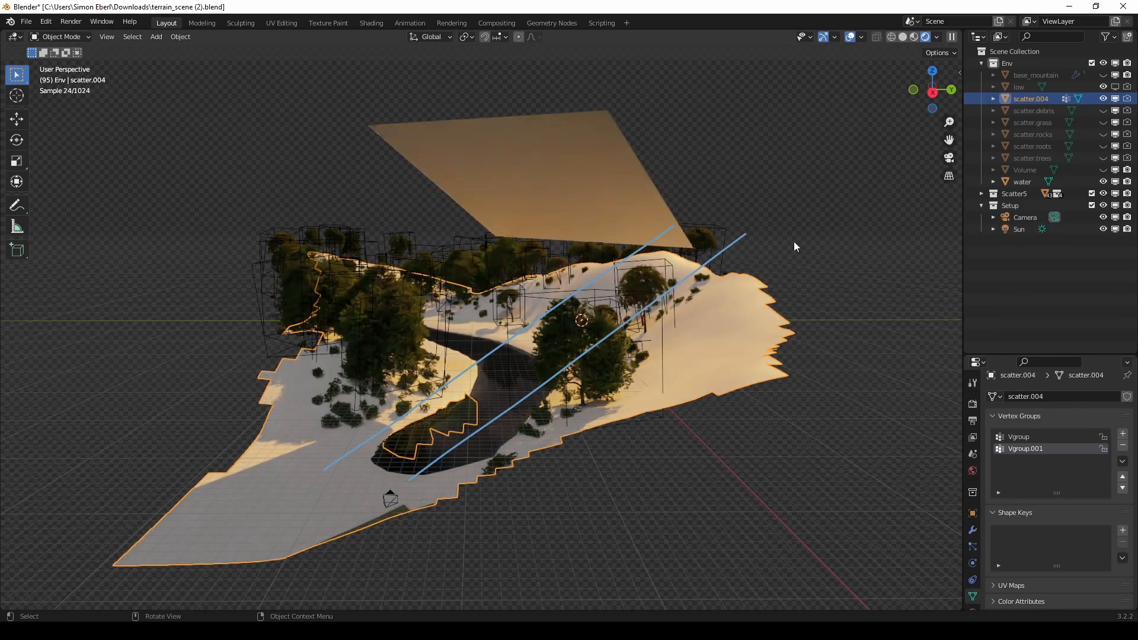
pyautogui.moveTo(755, 388); pyautogui.dragTo(494, 208, button='middle')
pyautogui.click(486, 186)
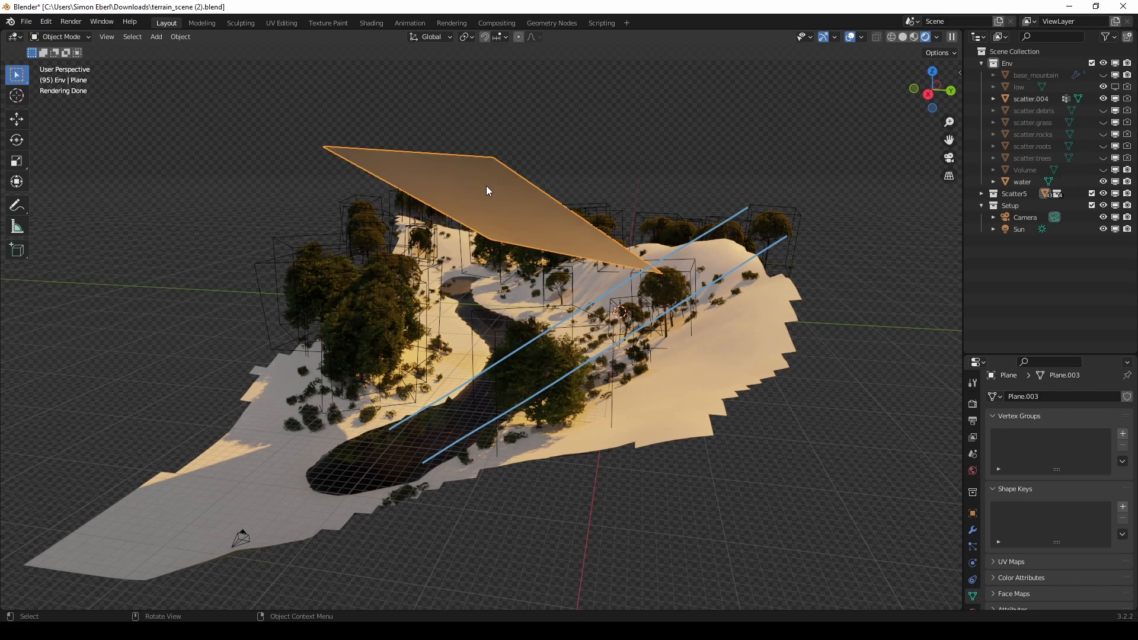
pyautogui.moveTo(369, 170); pyautogui.dragTo(655, 173, button='middle')
pyautogui.moveTo(526, 173); pyautogui.dragTo(556, 190, button='middle')
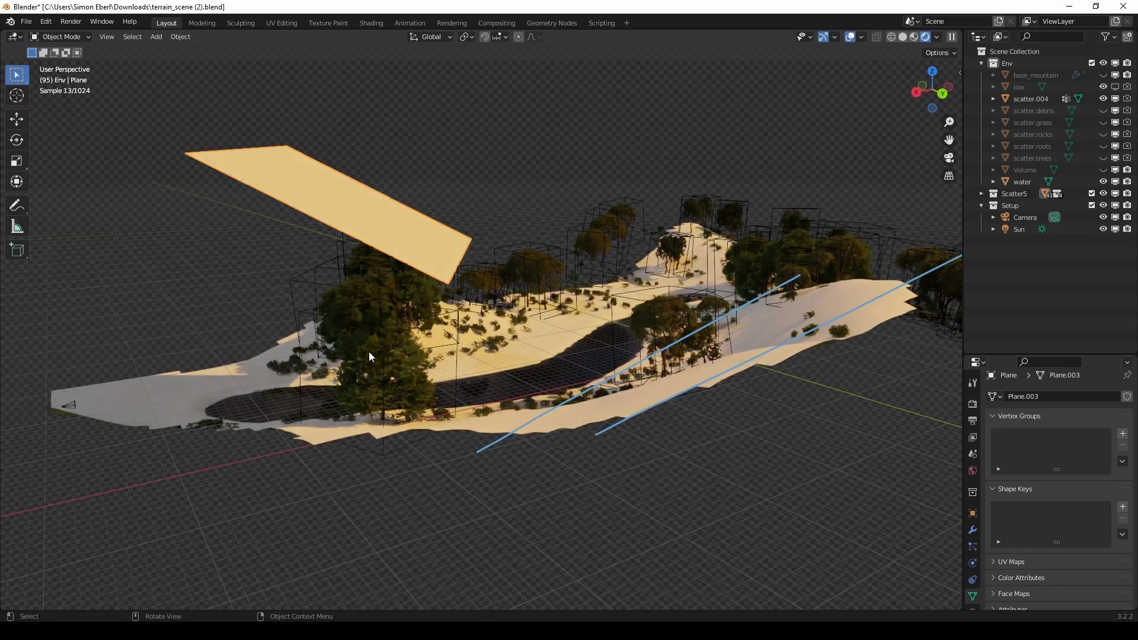
pyautogui.moveTo(361, 350); pyautogui.dragTo(268, 413, button='middle')
pyautogui.press('KP_0')
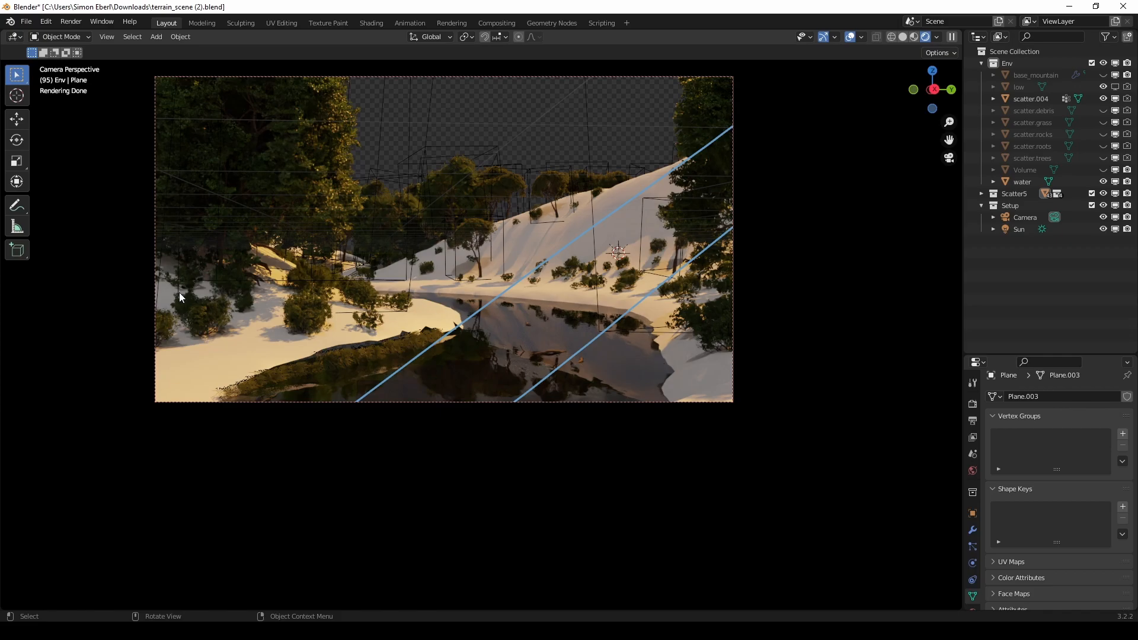
pyautogui.keyDown('ctrl'); pyautogui.click(162, 317); pyautogui.keyUp('ctrl')
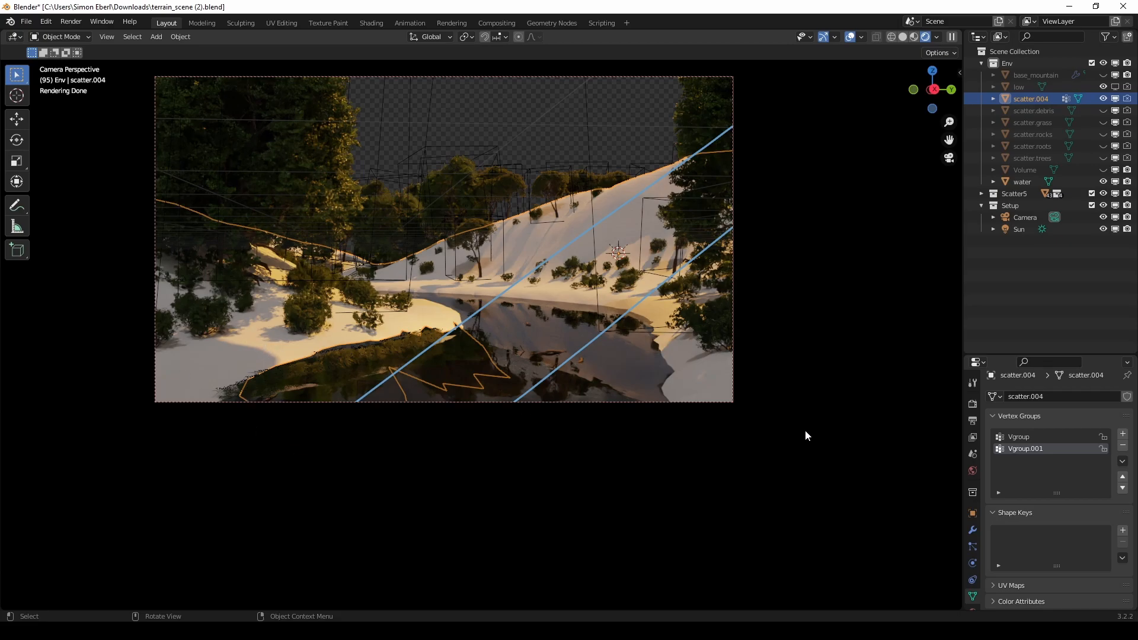
# Step: Turn off the viewport overlays and examine the river's reflections and floating branches in the rendered camera view
pyautogui.click(849, 37)
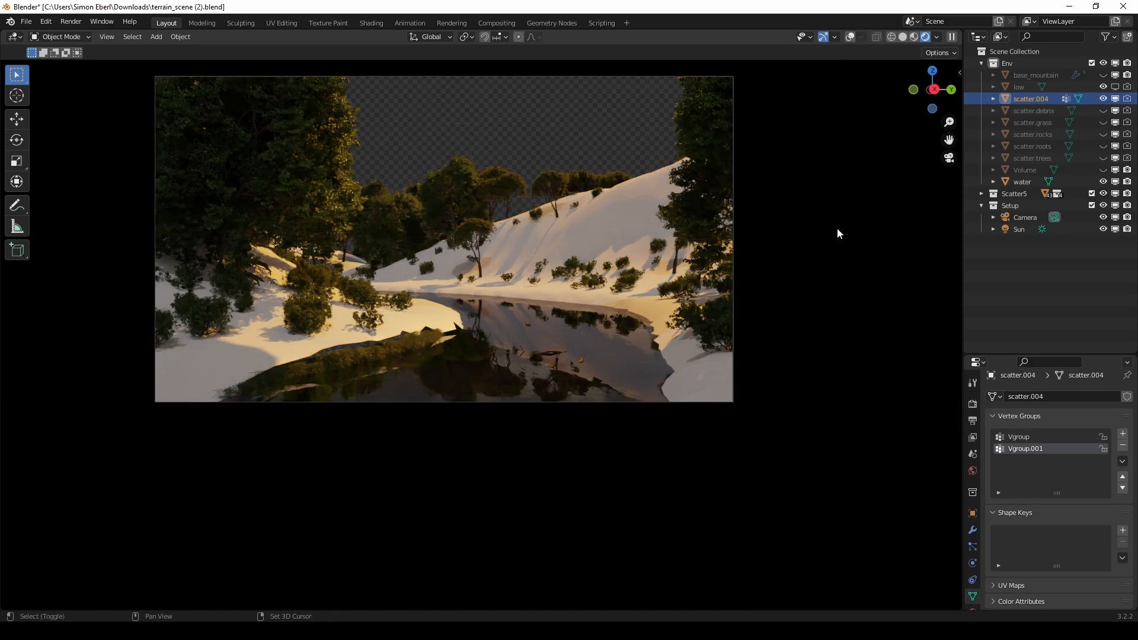
pyautogui.keyDown('shift'); pyautogui.moveTo(836, 229); pyautogui.dragTo(794, 257, button='middle'); pyautogui.keyUp('shift')
pyautogui.scroll(4, 506, 412)
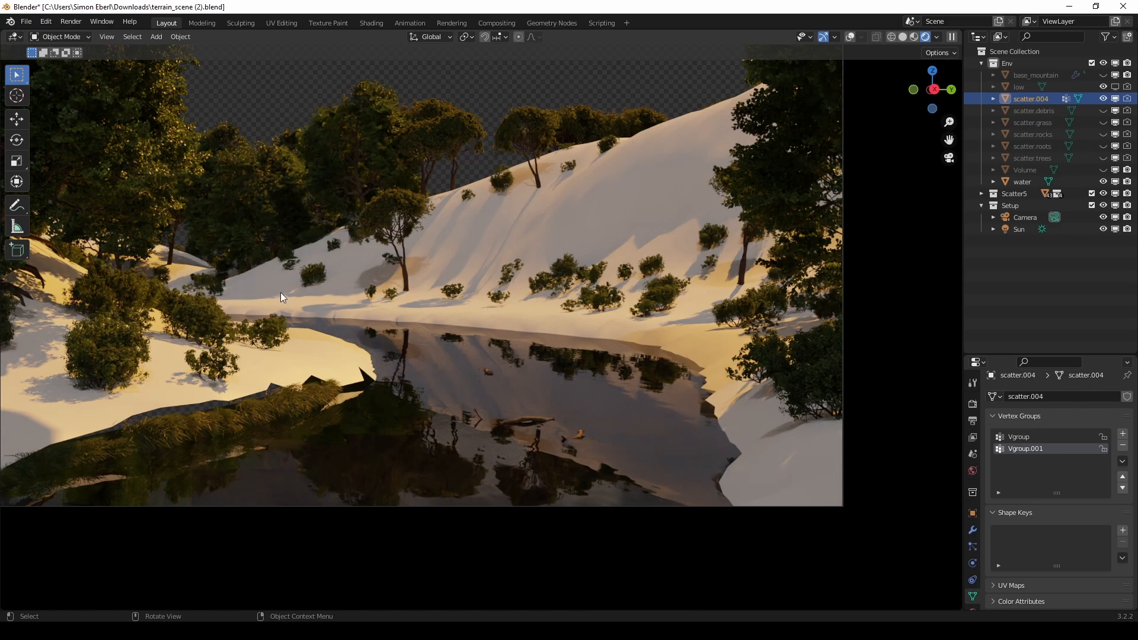
pyautogui.scroll(3, 508, 458)
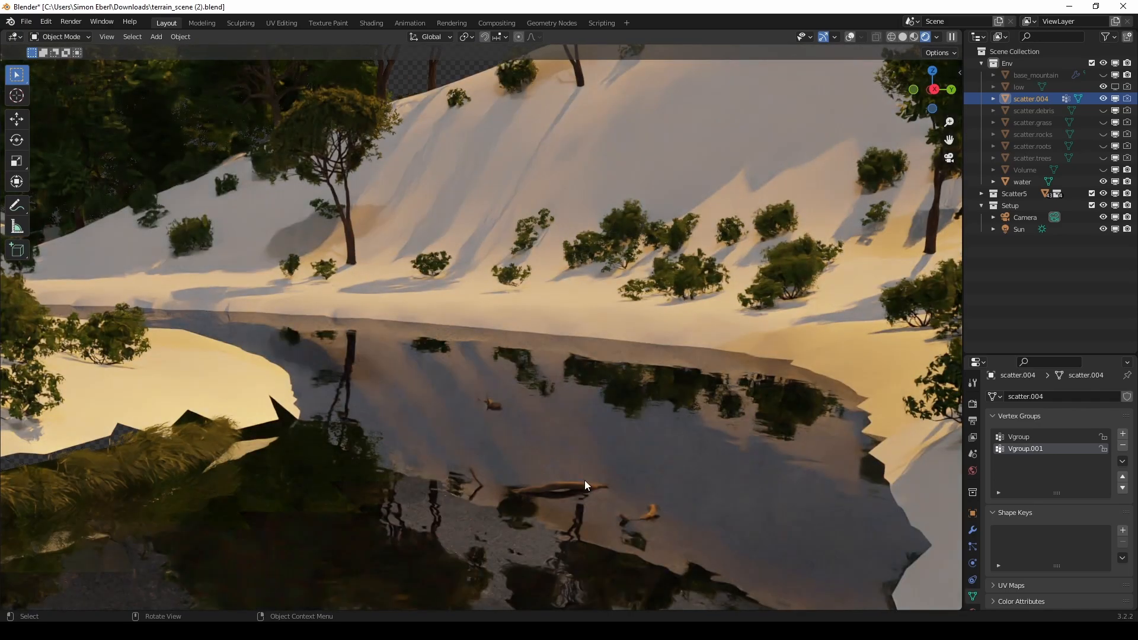
pyautogui.scroll(-4, 574, 478)
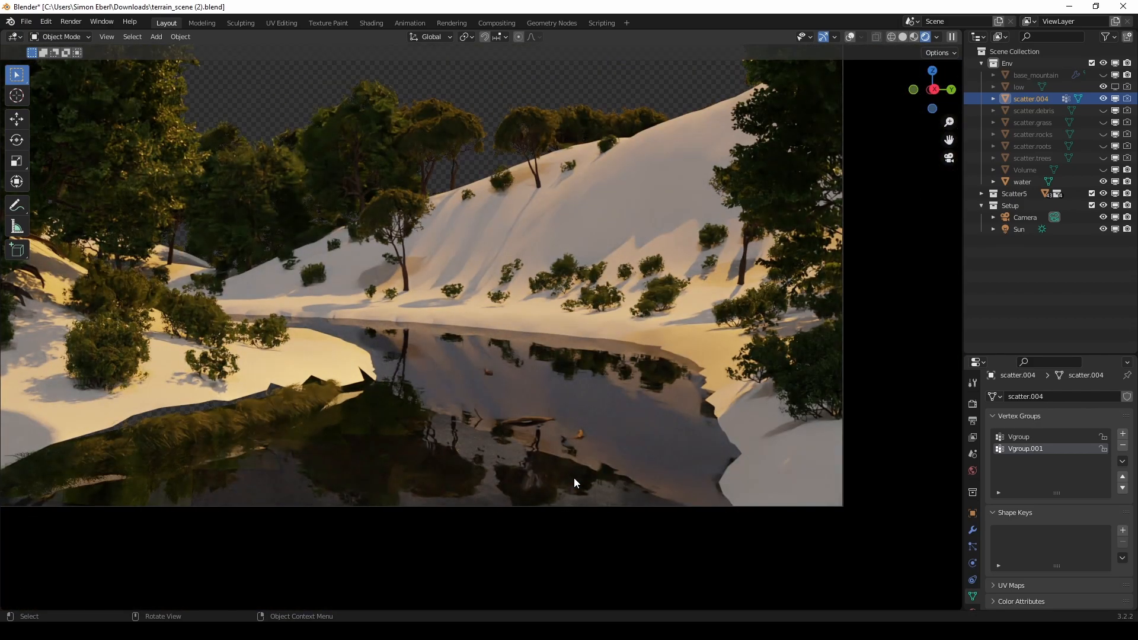
# Step: Switch to ImageGlass to examine the reference render riverforest2.png, comparing its haze, sky and grass with the scene, and return to Blender
pyautogui.scroll(-1, 446, 391)
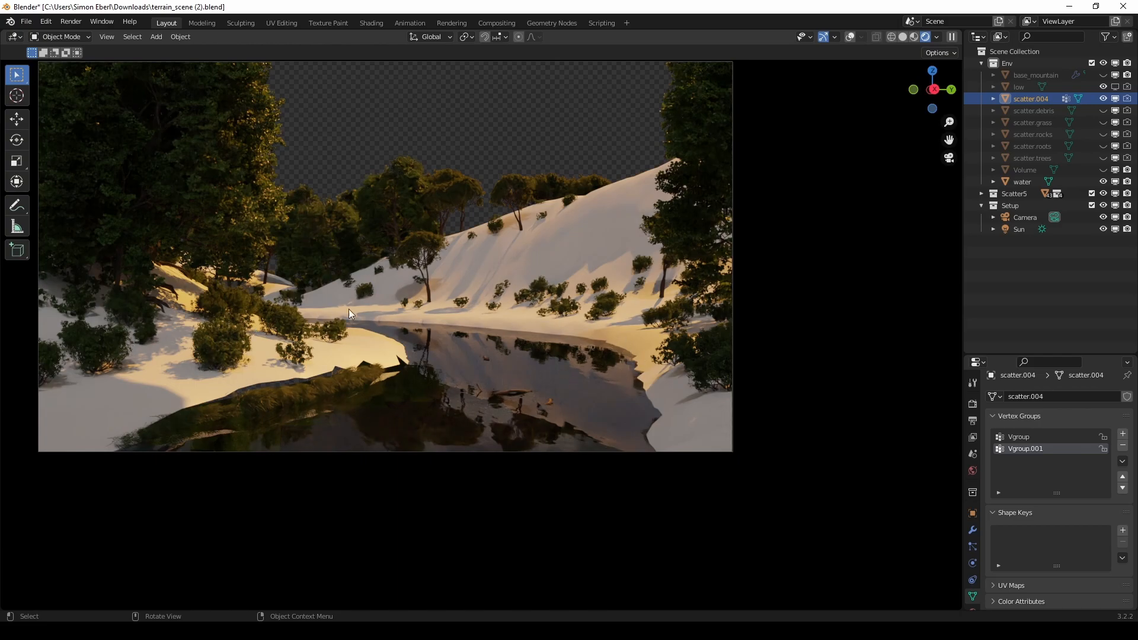
pyautogui.moveTo(145, 628)
pyautogui.click(70, 595)
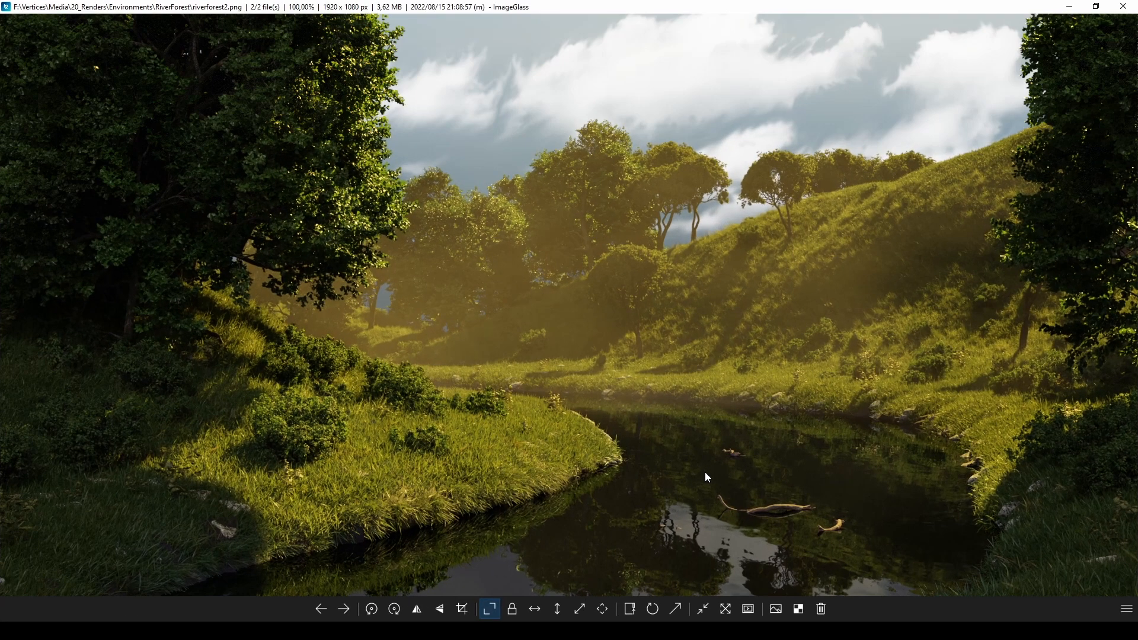
pyautogui.scroll(1, 705, 472)
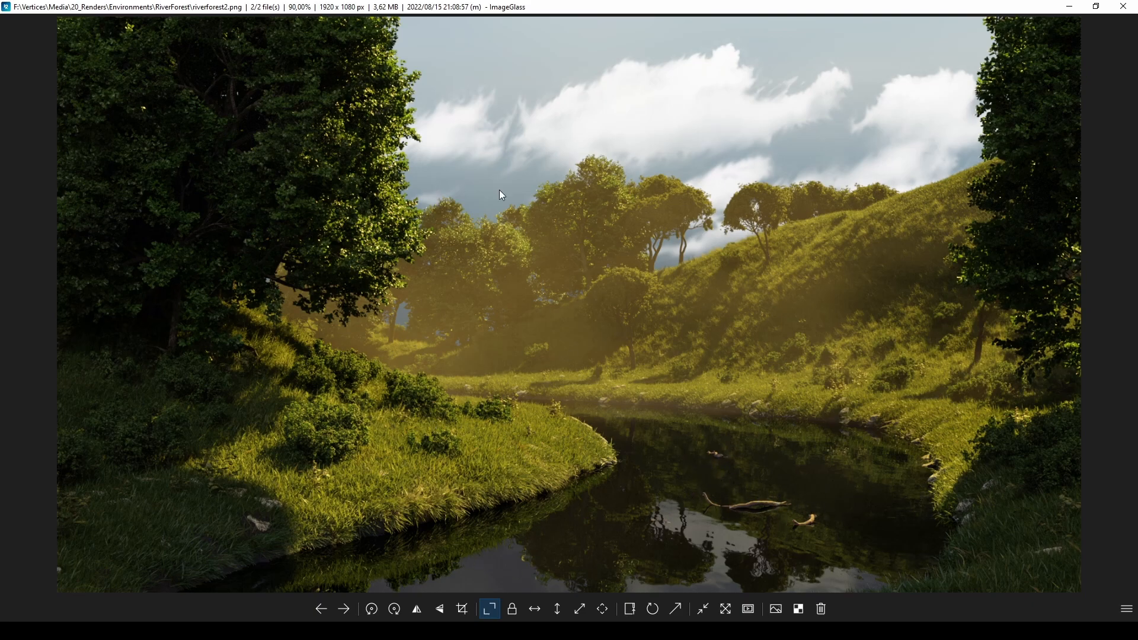
pyautogui.moveTo(440, 3); pyautogui.dragTo(0, 113)
pyautogui.click(828, 237)
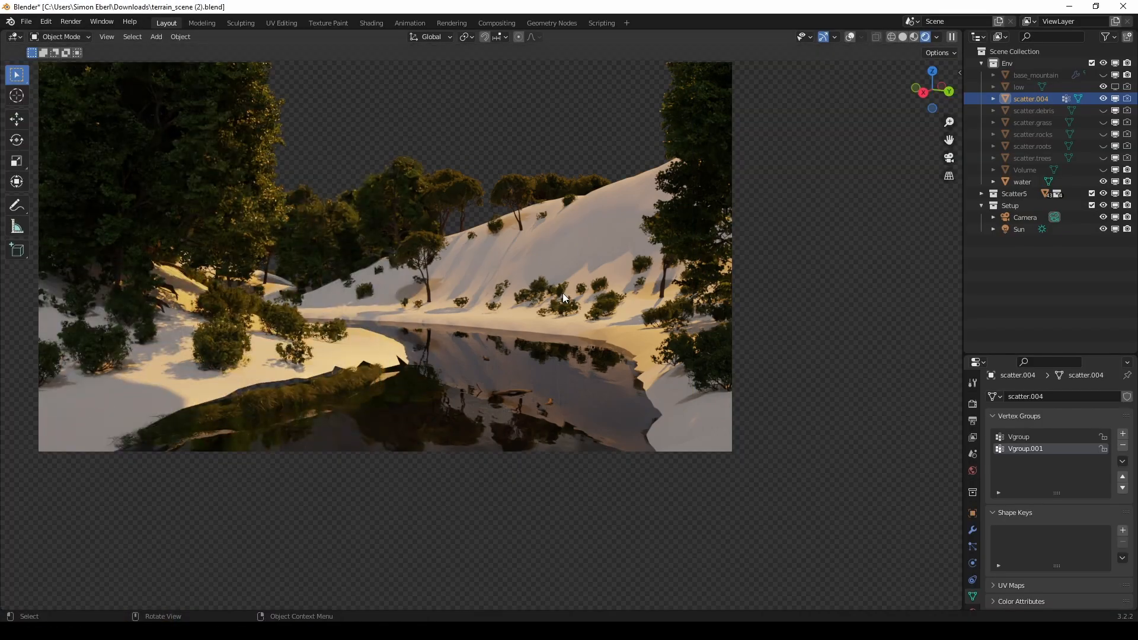
# Step: Leave the camera view, switch the viewport to Solid shading and turn the overlays back on around the river terrain
pyautogui.moveTo(563, 292)
pyautogui.mouseDown(button='middle')
pyautogui.moveTo(465, 325)
pyautogui.moveTo(336, 339)
pyautogui.moveTo(394, 337)
pyautogui.mouseUp(button='middle')
pyautogui.scroll(3, 373, 343)
pyautogui.press('z')
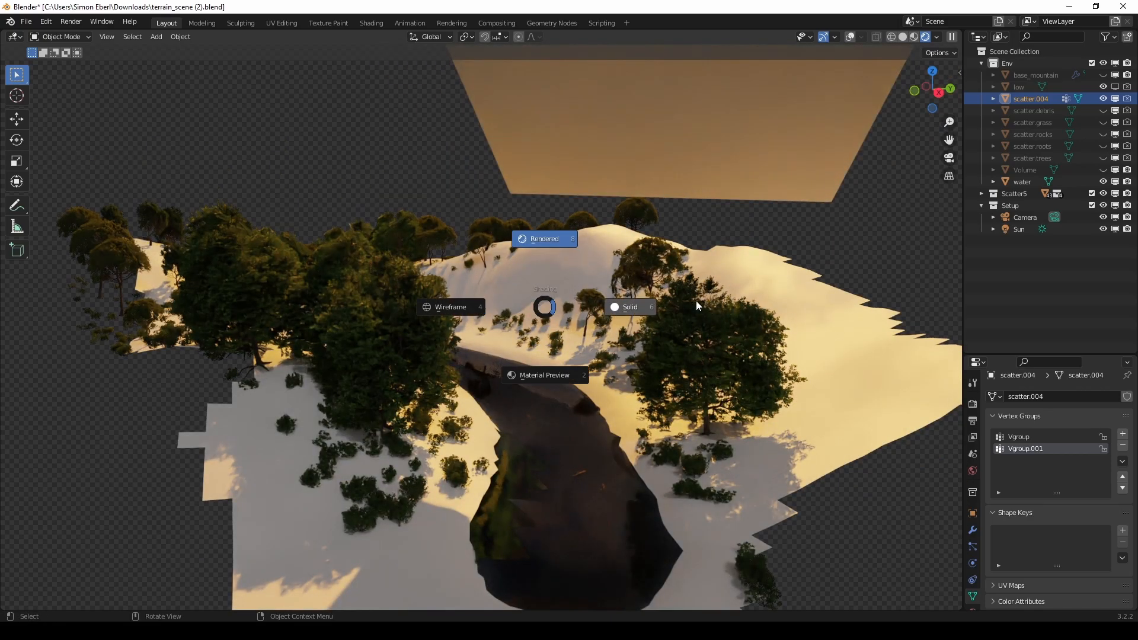
pyautogui.click(700, 299)
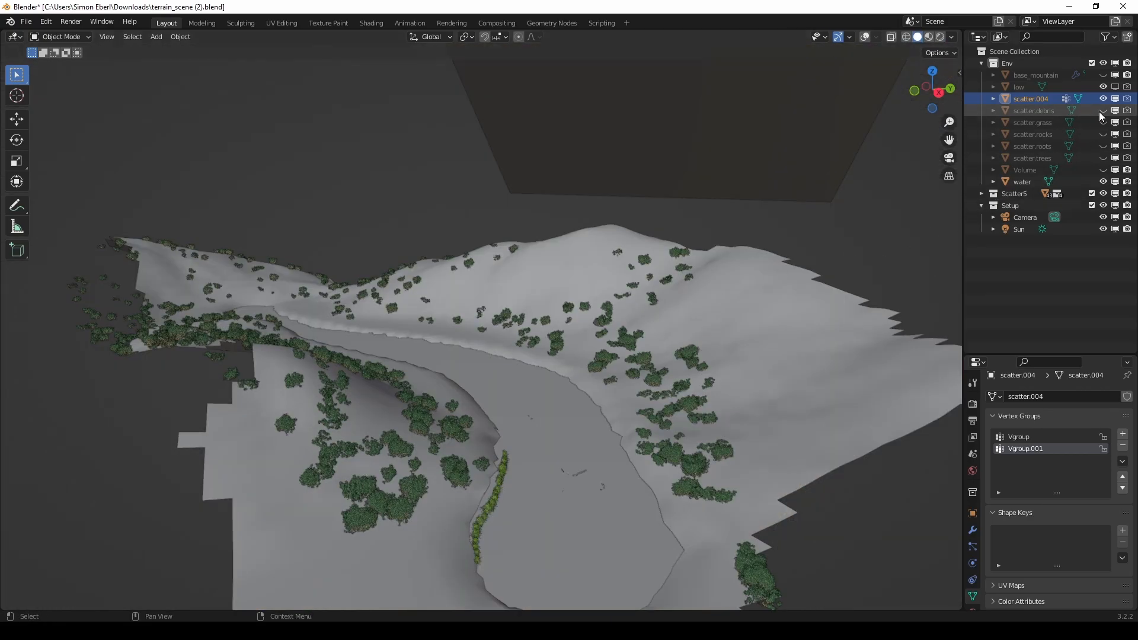
pyautogui.moveTo(680, 327); pyautogui.dragTo(586, 326, button='middle')
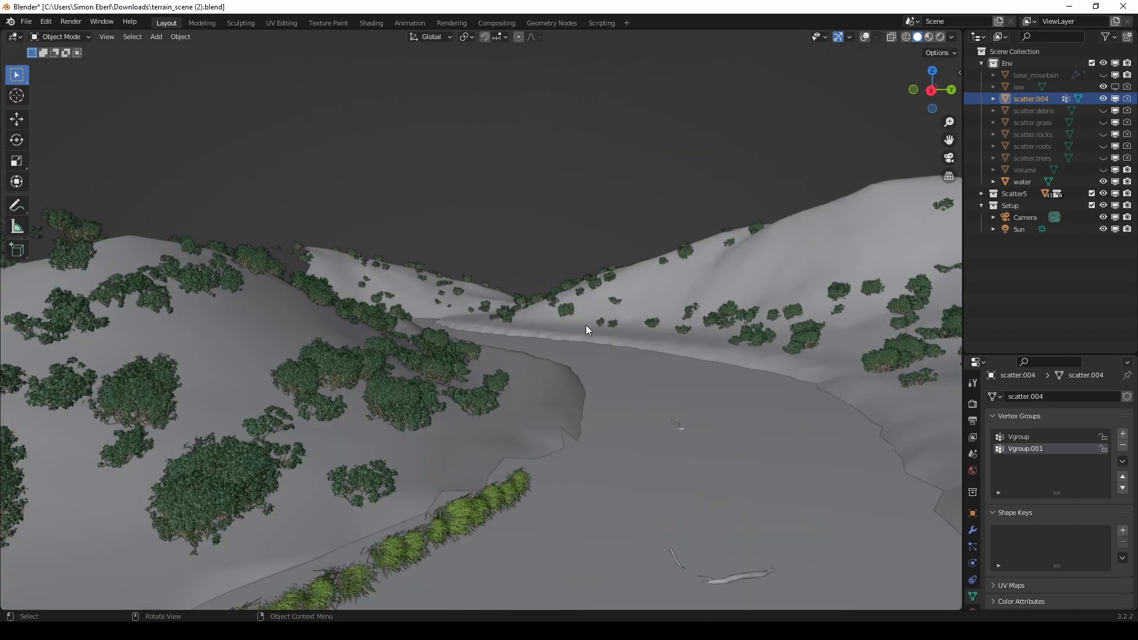
pyautogui.scroll(-3, 516, 345)
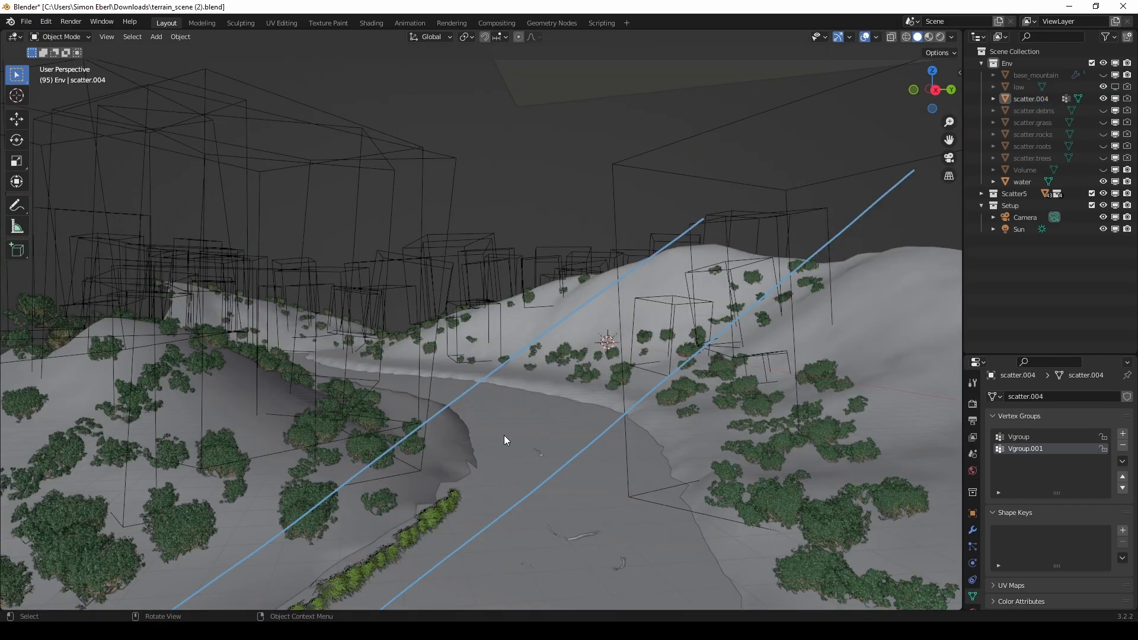
pyautogui.scroll(-5, 448, 352)
pyautogui.moveTo(471, 353); pyautogui.dragTo(145, 300, button='middle')
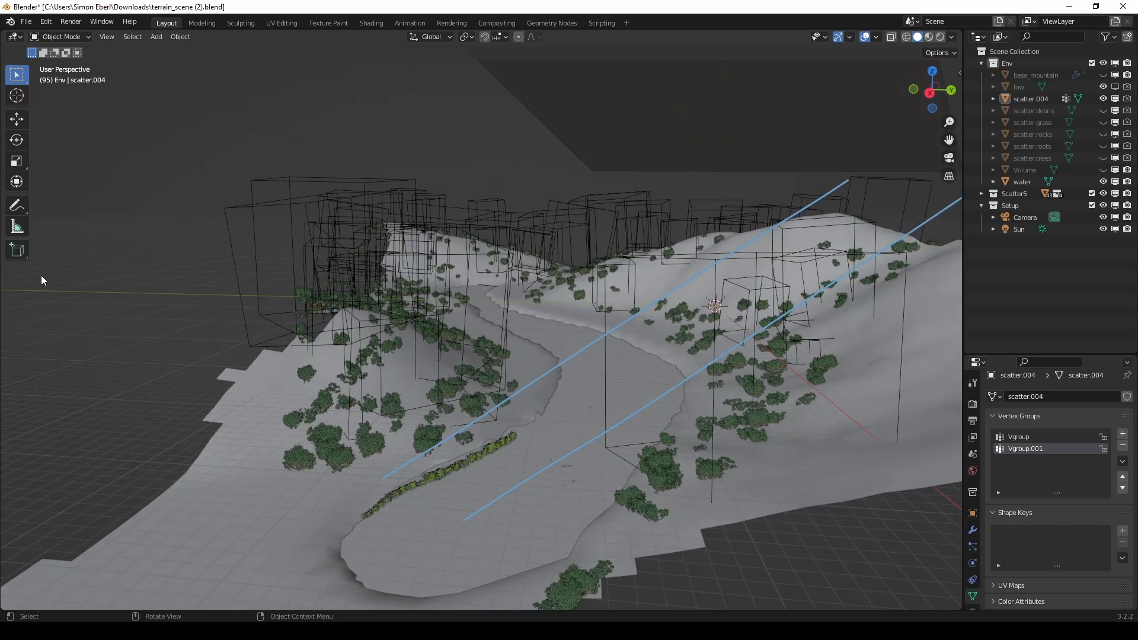